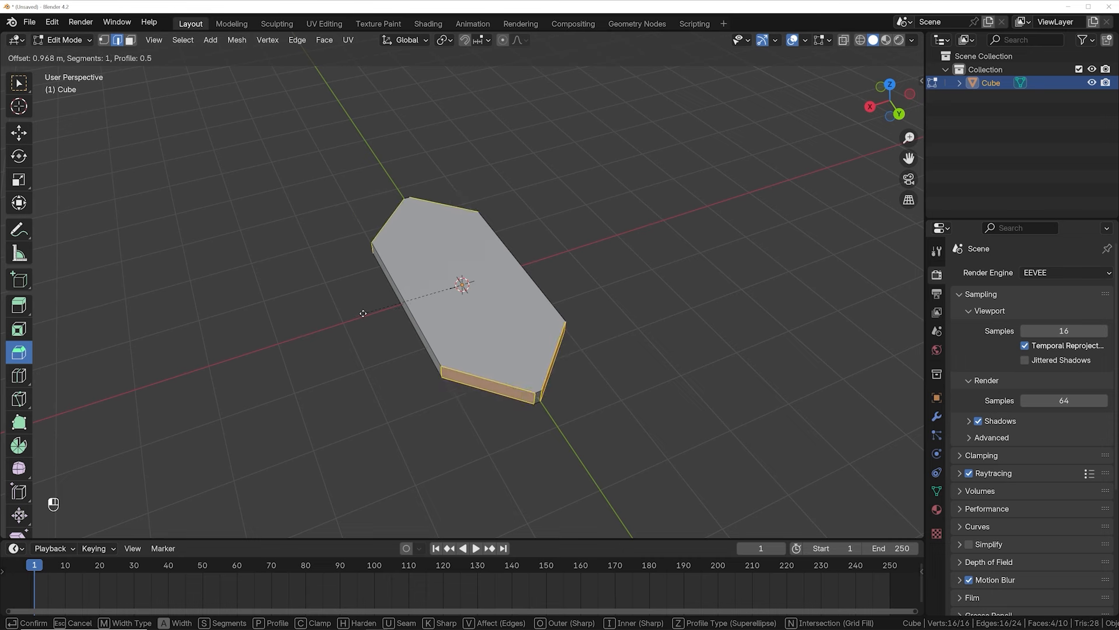
Bevel the flattened box's vertical corner edges by about 0.96 m with many segments to form a rounded pill shape, and return to Object Mode.
{"action": "scroll", "coordinate": [364, 316], "scroll_direction": "up", "scroll_amount": 4}
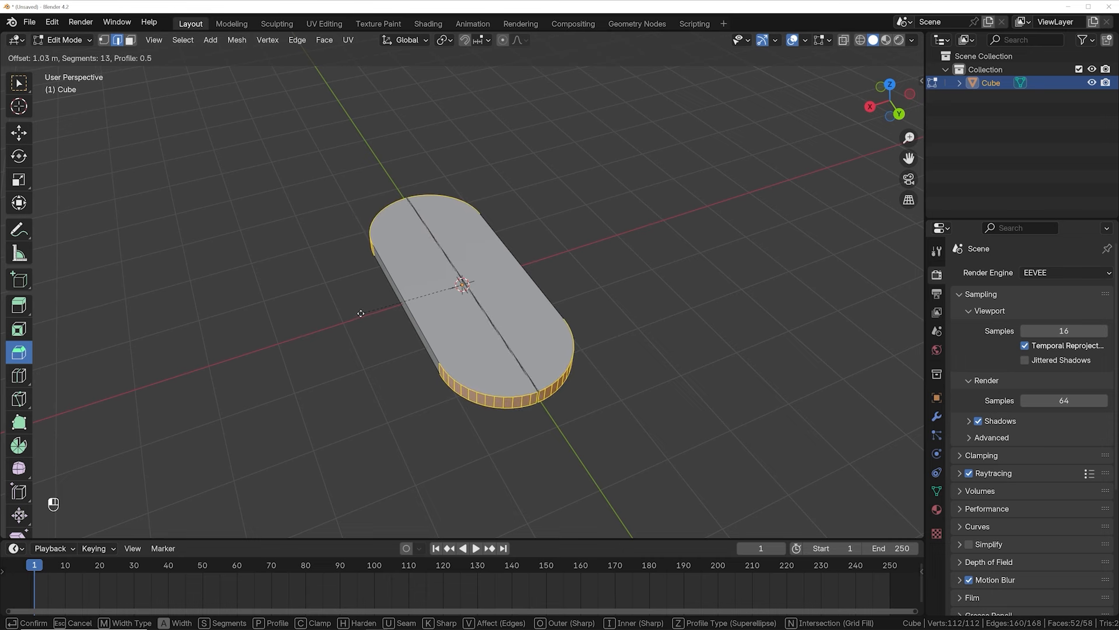
{"action": "scroll", "coordinate": [366, 320], "scroll_direction": "down", "scroll_amount": 3}
{"action": "scroll", "coordinate": [363, 319], "scroll_direction": "up", "scroll_amount": 4}
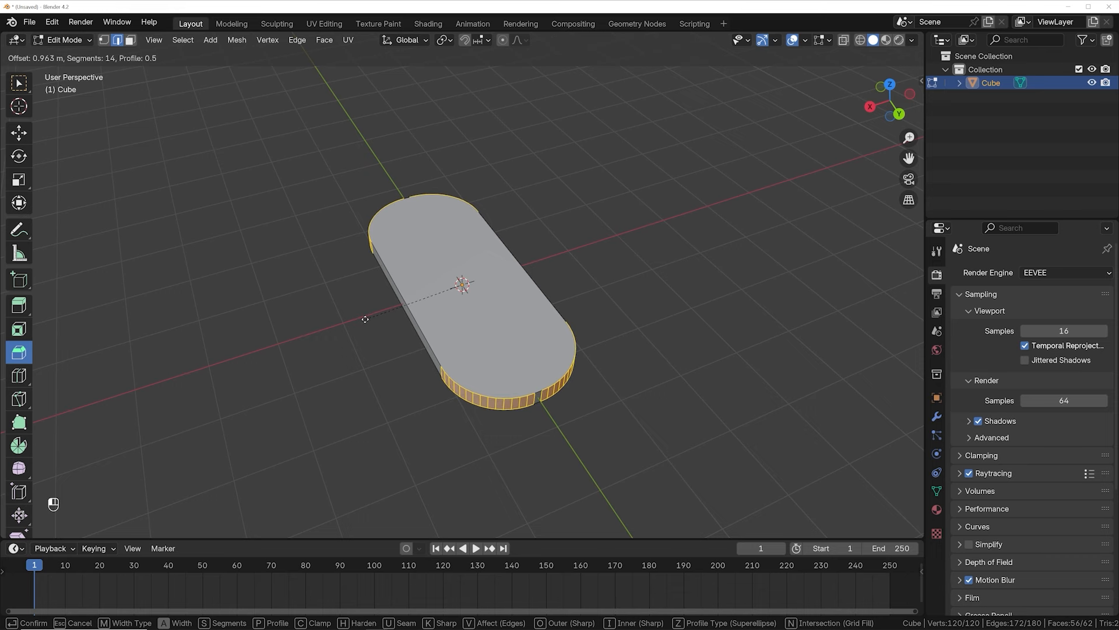
{"action": "left_click", "coordinate": [364, 319]}
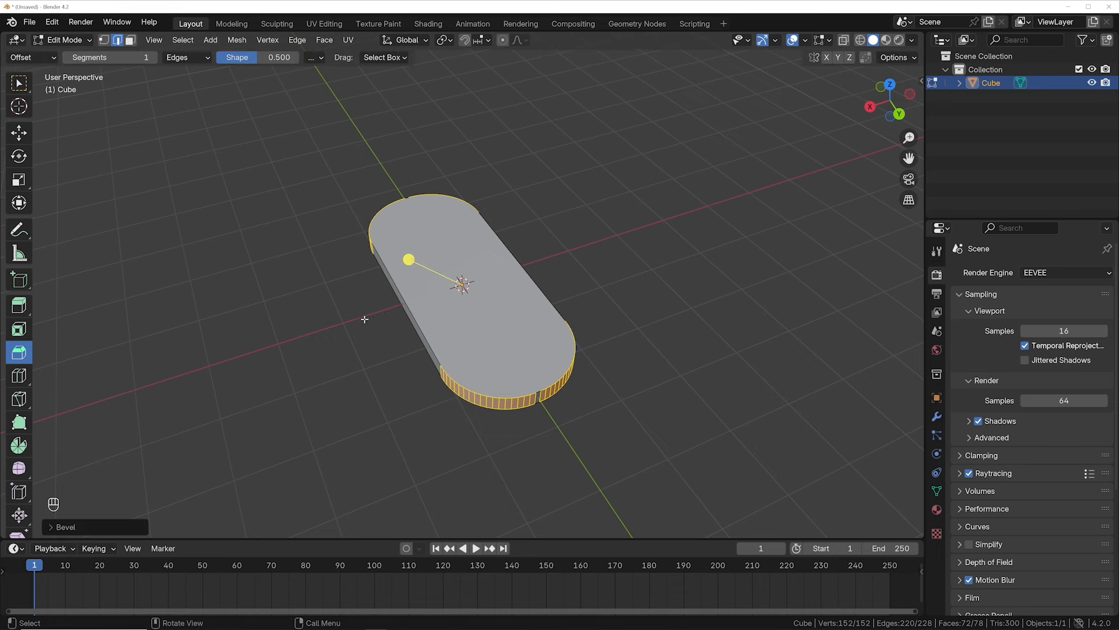
{"action": "key", "text": "Tab"}
Add a Bevel modifier to the pill-shaped object.
{"action": "middle_click_drag", "start_coordinate": [369, 323], "coordinate": [673, 331]}
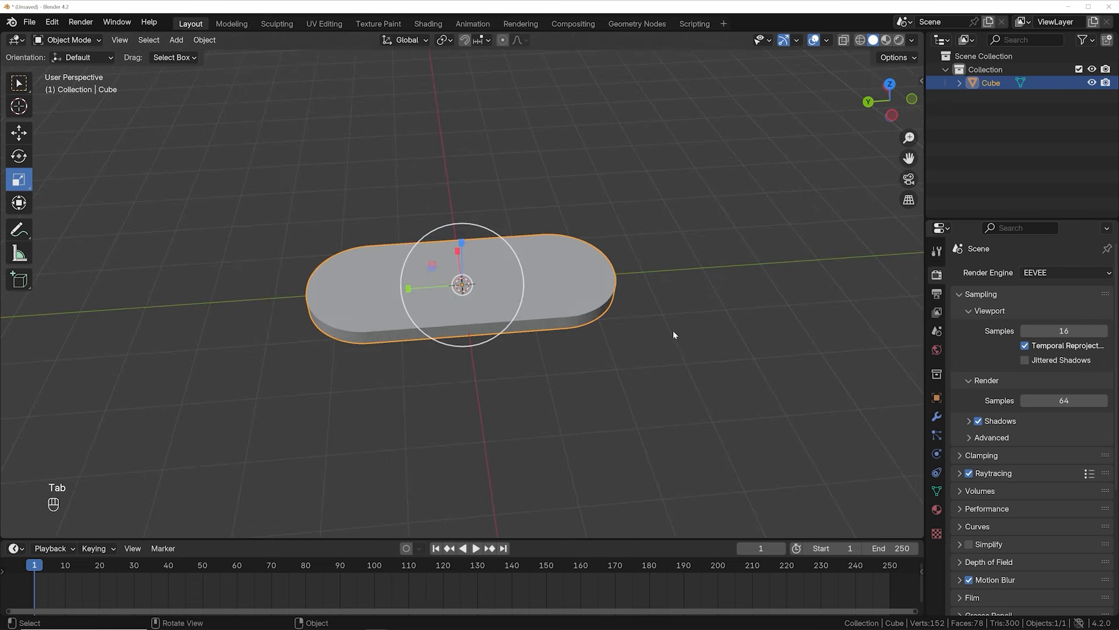
{"action": "left_click", "coordinate": [937, 416]}
{"action": "left_click", "coordinate": [1025, 272]}
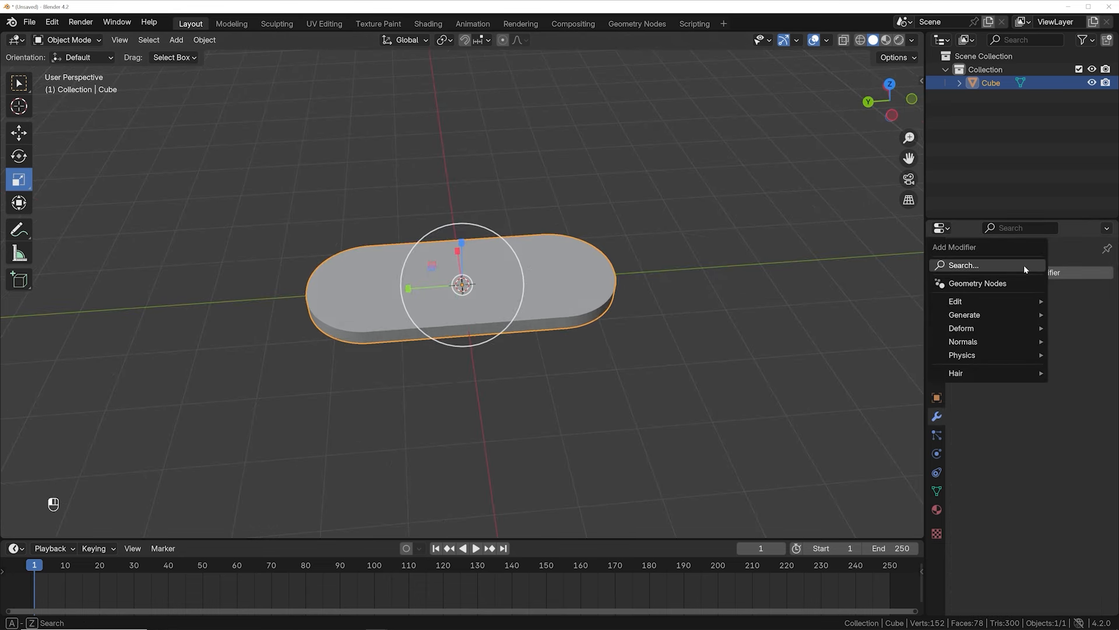
{"action": "left_click", "coordinate": [1024, 264]}
{"action": "type", "text": "bev"}
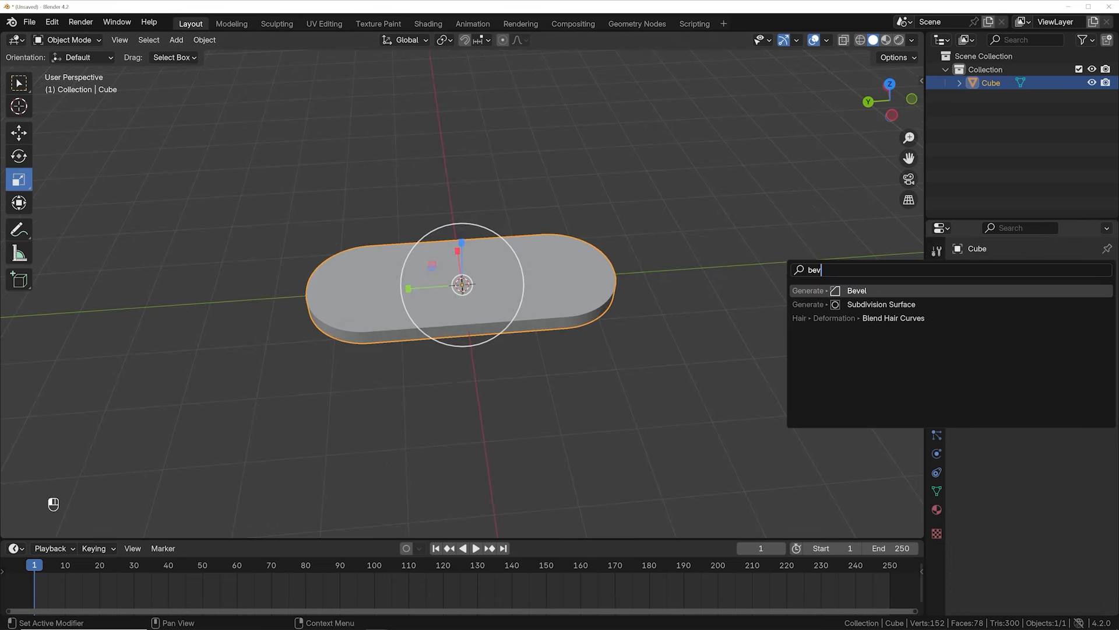
{"action": "key", "text": "Return"}
{"action": "middle_click_drag", "start_coordinate": [644, 318], "coordinate": [701, 288]}
{"action": "scroll", "coordinate": [702, 296], "scroll_direction": "up", "scroll_amount": 5}
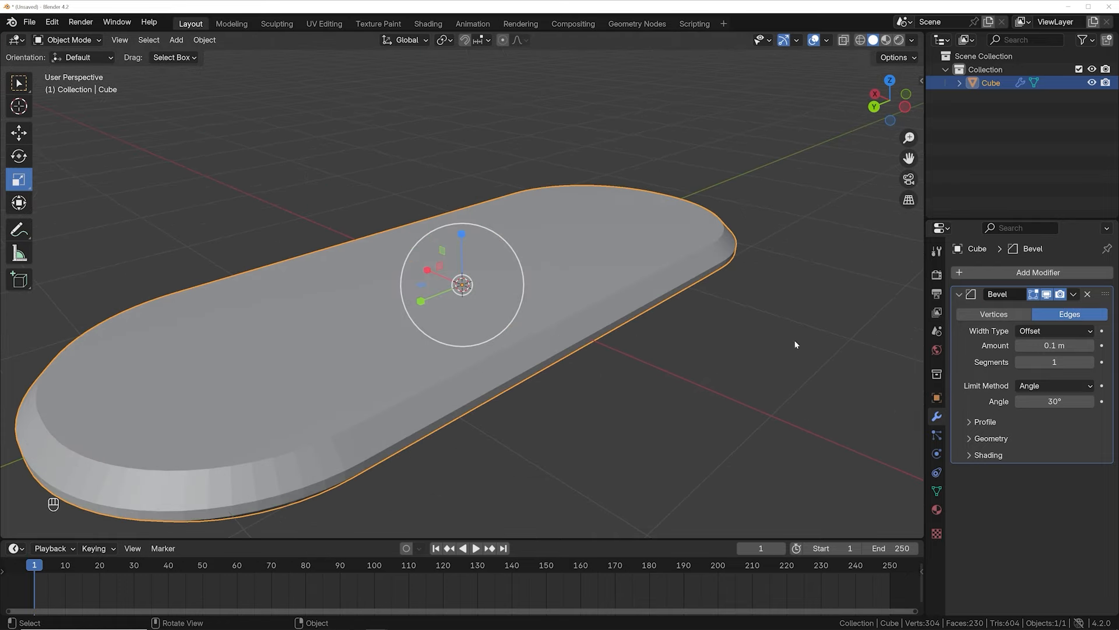
{"action": "scroll", "coordinate": [795, 345], "scroll_direction": "down", "scroll_amount": 3}
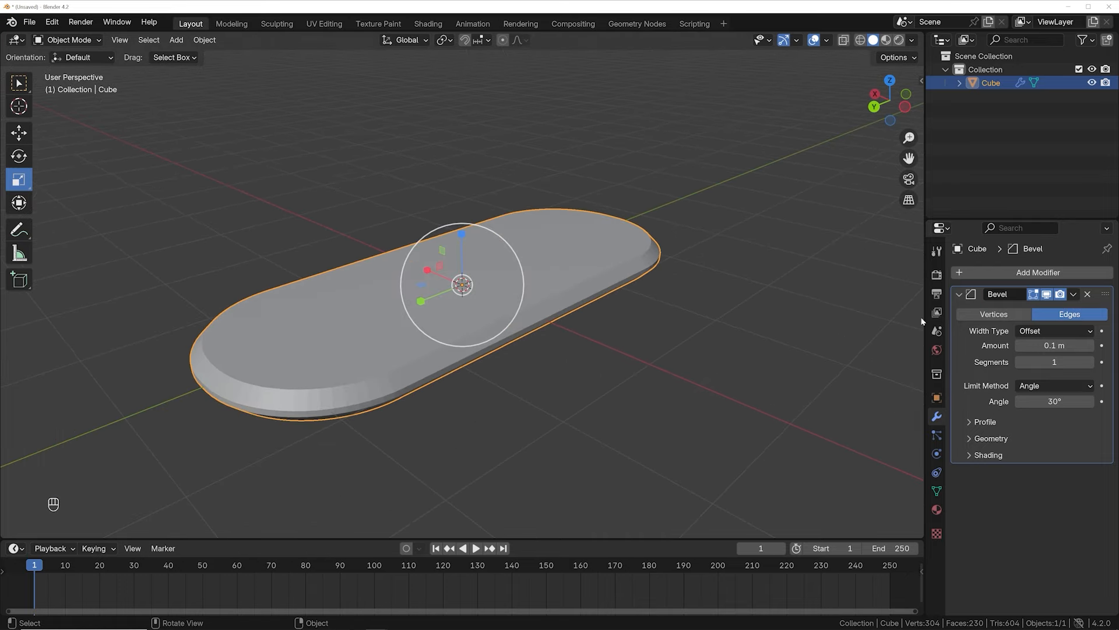
Set the Bevel modifier's segments to 6.
{"action": "left_click", "coordinate": [1089, 363]}
{"action": "left_click", "coordinate": [1089, 363]}
{"action": "left_click", "coordinate": [1090, 363]}
{"action": "left_click", "coordinate": [1090, 363]}
{"action": "left_click", "coordinate": [1089, 363]}
Shade the object smooth and set the Bevel modifier's amount to 0.096 m.
{"action": "right_click", "coordinate": [772, 301]}
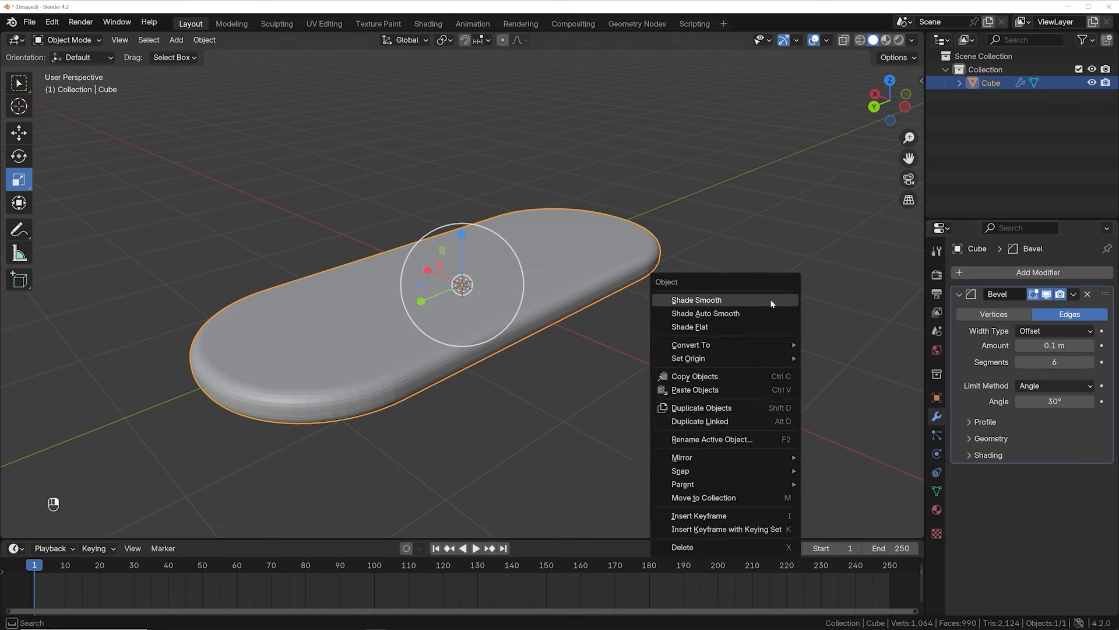
{"action": "left_click", "coordinate": [771, 303]}
{"action": "mouse_move", "coordinate": [1053, 346]}
{"action": "left_mouse_down", "text": "shift"}
{"action": "mouse_move", "coordinate": [1008, 345]}
{"action": "mouse_move", "coordinate": [1063, 346]}
{"action": "left_mouse_up", "text": "shift"}
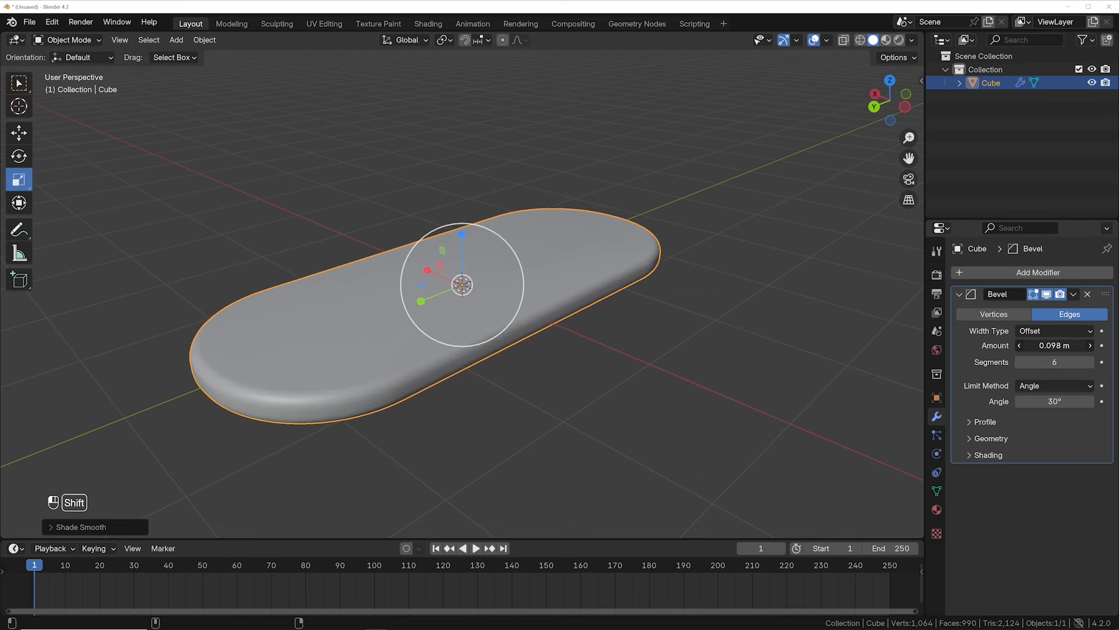
In Edit Mode, move the whole mesh along Y so its rounded end touches the object's origin, working from the top view.
{"action": "key", "text": "grave"}
{"action": "left_click", "coordinate": [502, 237]}
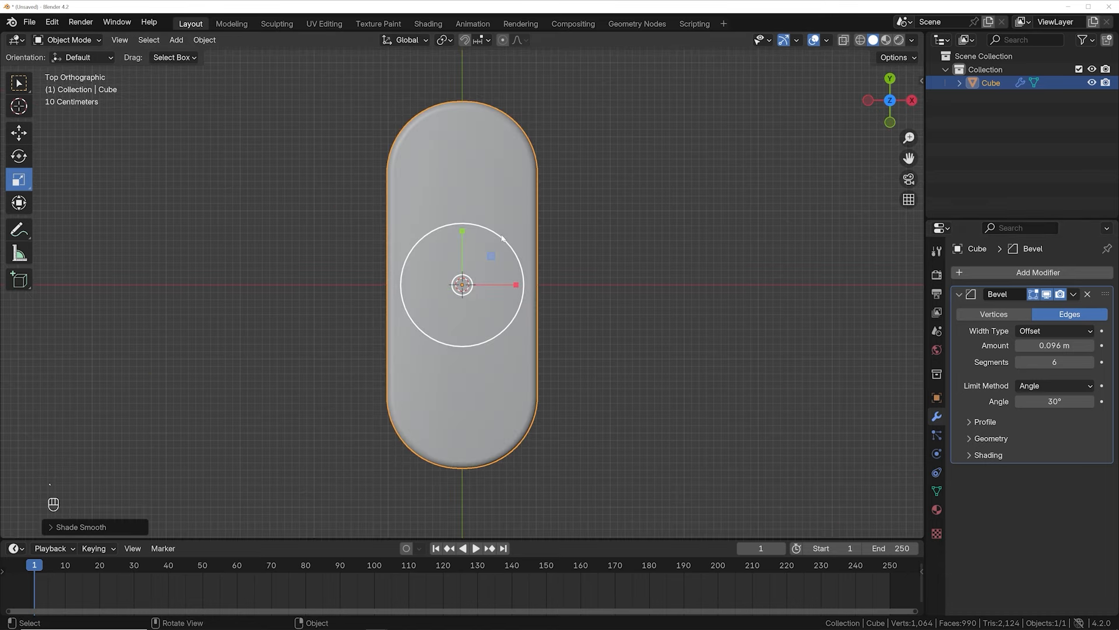
{"action": "scroll", "coordinate": [457, 280], "scroll_direction": "up", "scroll_amount": 5}
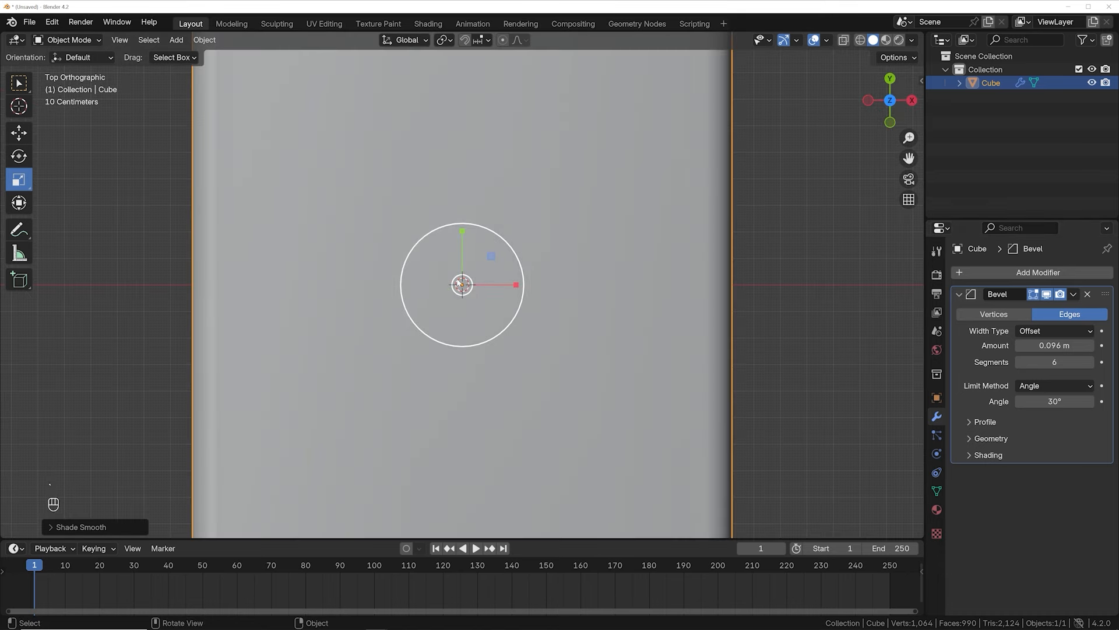
{"action": "scroll", "coordinate": [460, 285], "scroll_direction": "down", "scroll_amount": 5}
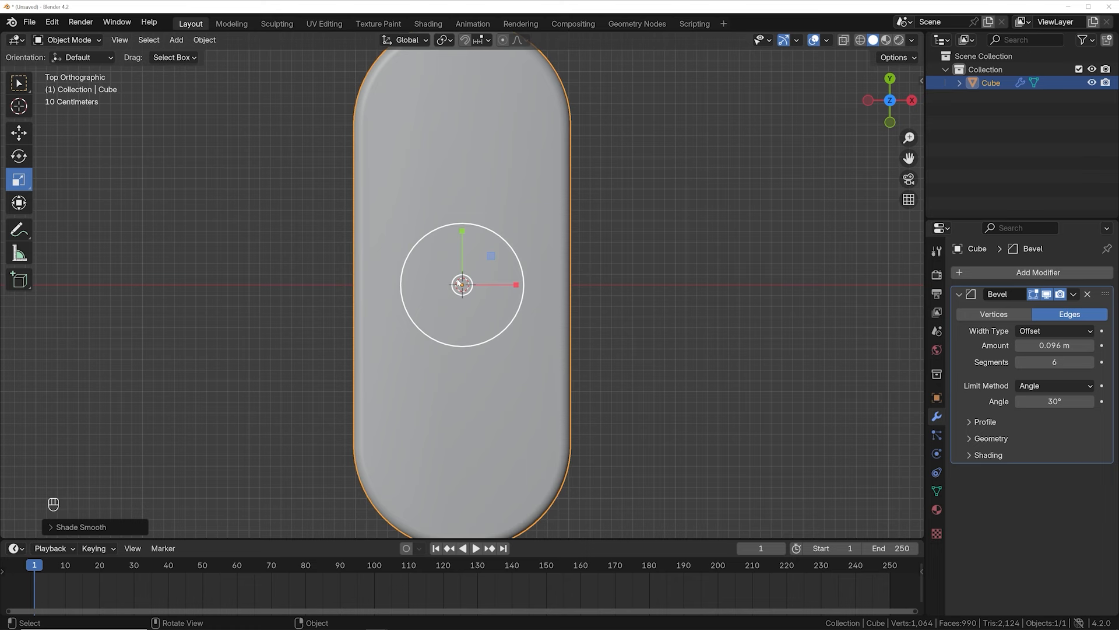
{"action": "scroll", "coordinate": [463, 286], "scroll_direction": "down", "scroll_amount": 4}
{"action": "scroll", "coordinate": [476, 401], "scroll_direction": "up", "scroll_amount": 2}
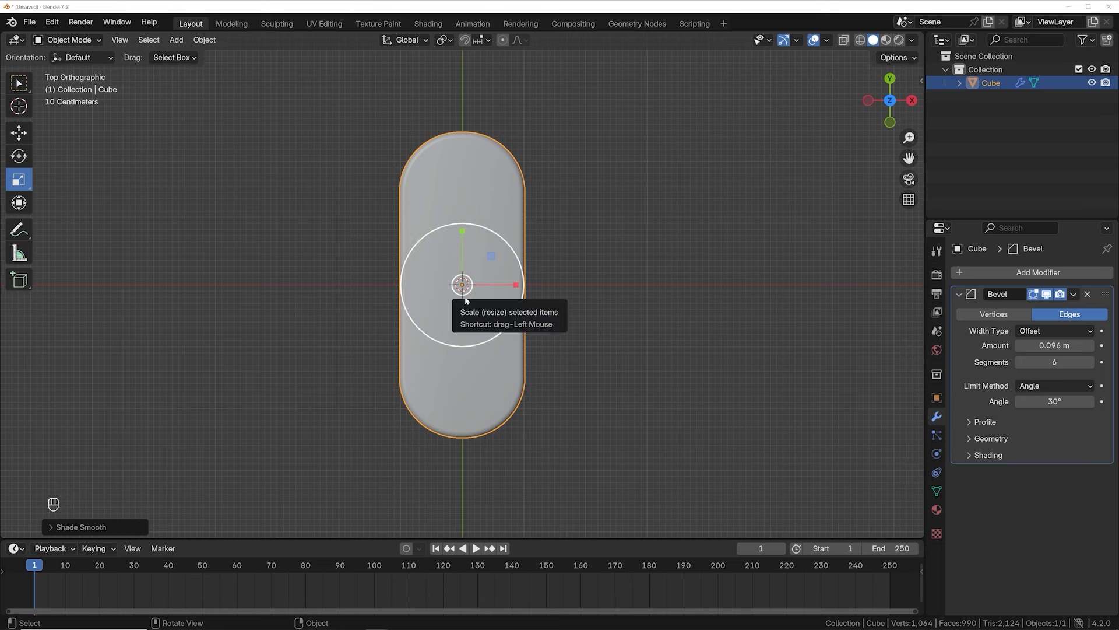
{"action": "key", "text": "Tab"}
{"action": "key", "text": "a"}
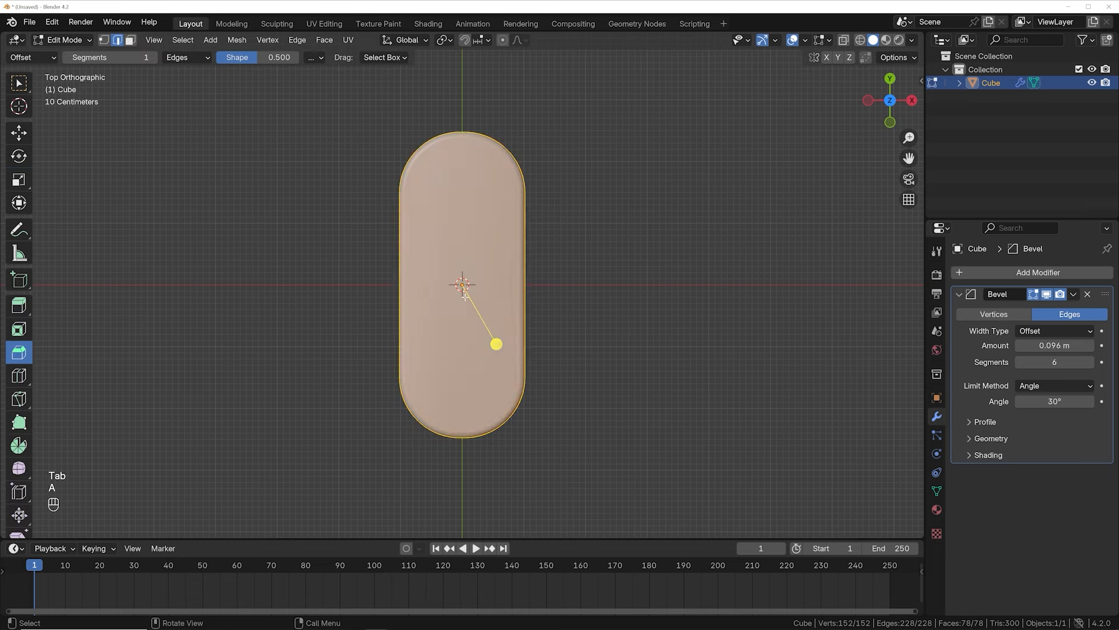
{"action": "left_click", "coordinate": [19, 133]}
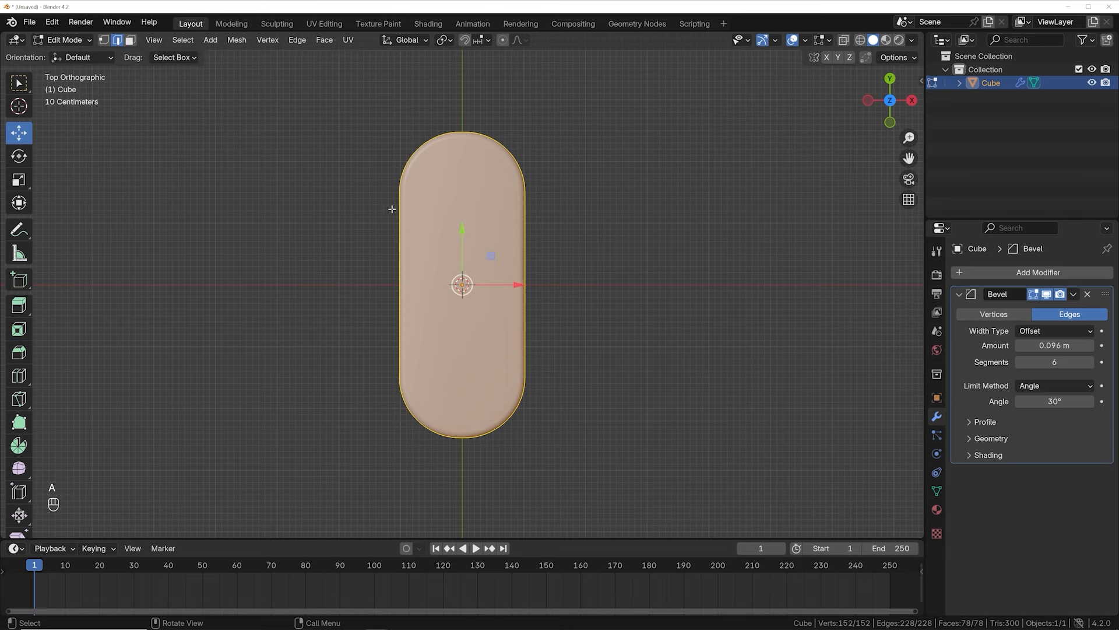
{"action": "left_click_drag", "start_coordinate": [462, 230], "coordinate": [465, 81]}
{"action": "scroll", "coordinate": [466, 269], "scroll_direction": "up", "scroll_amount": 5}
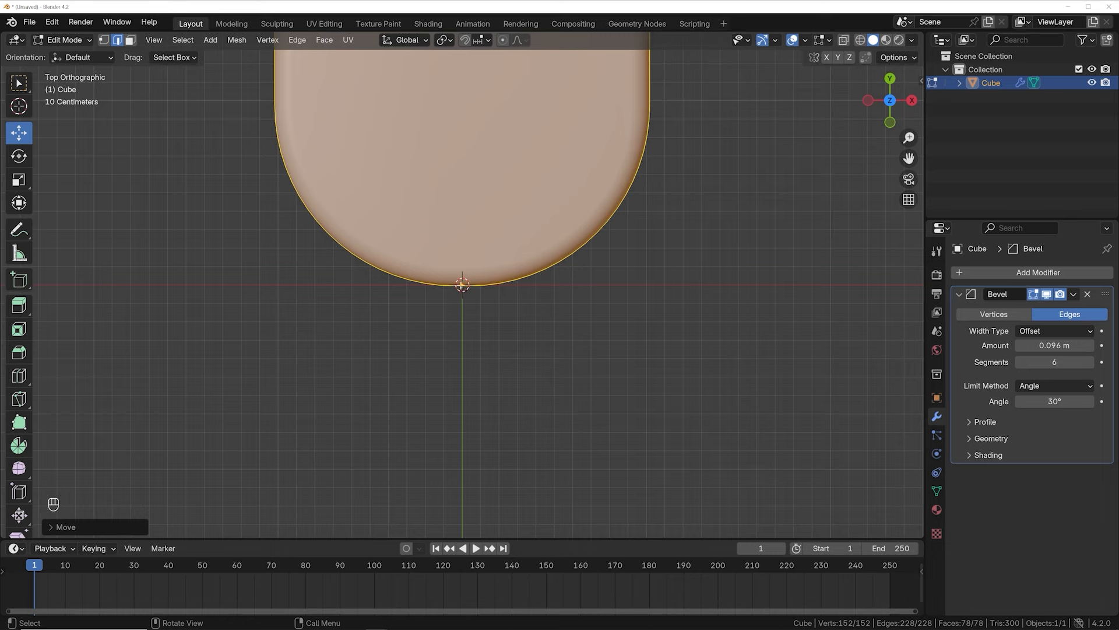
{"action": "scroll", "coordinate": [458, 301], "scroll_direction": "down", "scroll_amount": 5}
{"action": "left_click_drag", "start_coordinate": [446, 147], "coordinate": [446, 146]}
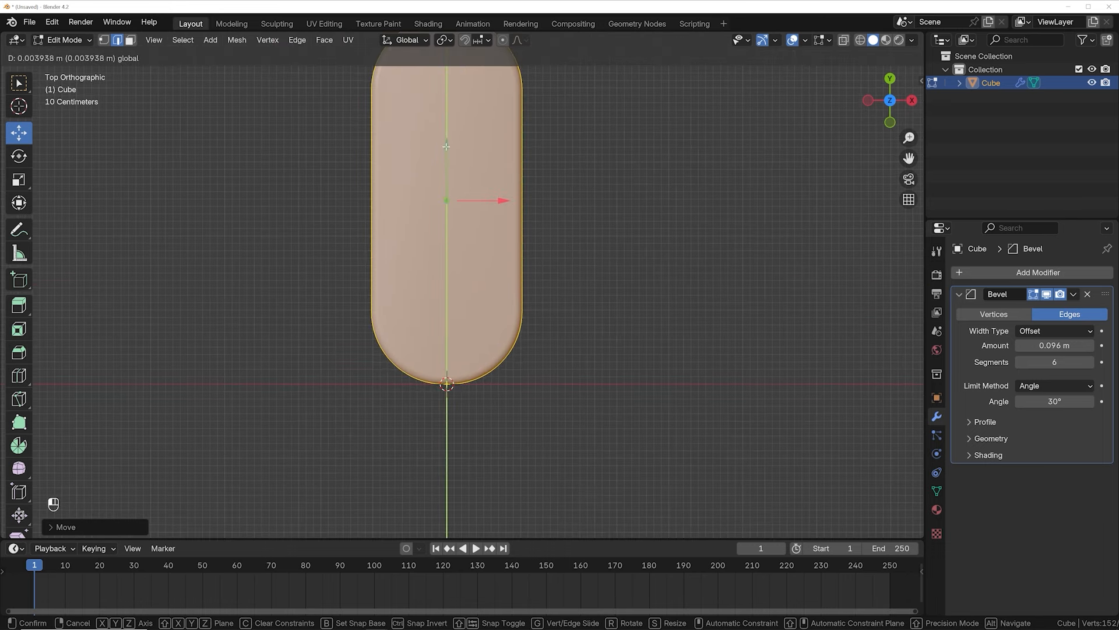
{"action": "key", "text": "Tab"}
Rename the pill-shaped object as paddle and move it far from the world origin along negative X.
{"action": "middle_click_drag", "start_coordinate": [470, 225], "coordinate": [445, 202]}
{"action": "scroll", "coordinate": [445, 202], "scroll_direction": "down", "scroll_amount": 3}
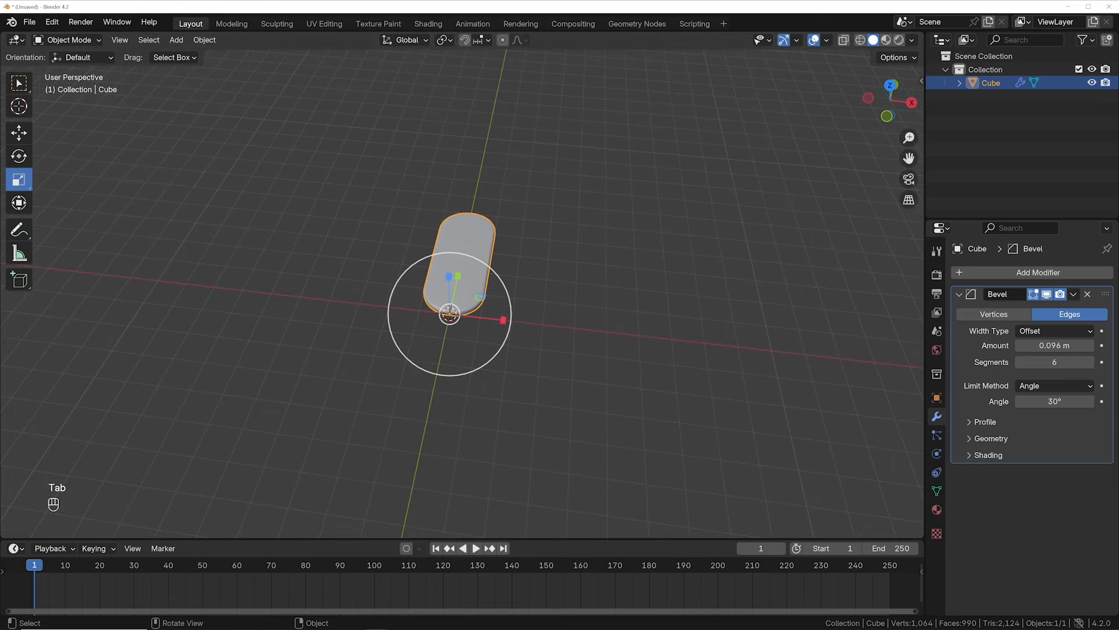
{"action": "left_click", "coordinate": [19, 133]}
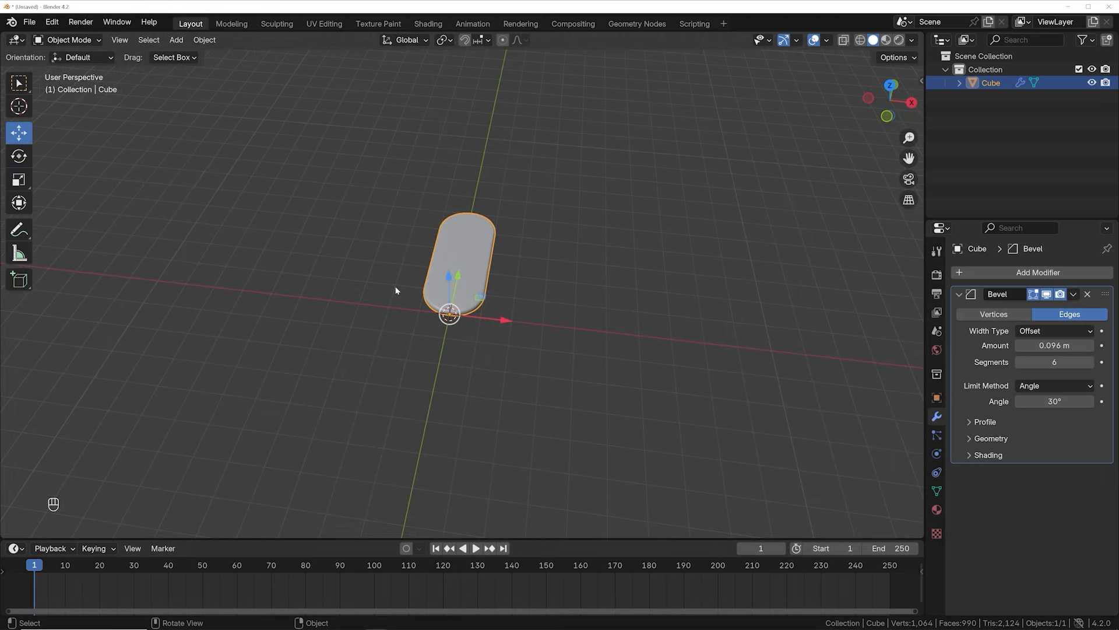
{"action": "scroll", "coordinate": [526, 297], "scroll_direction": "up", "scroll_amount": 4}
{"action": "middle_click_drag", "start_coordinate": [526, 297], "coordinate": [526, 400]}
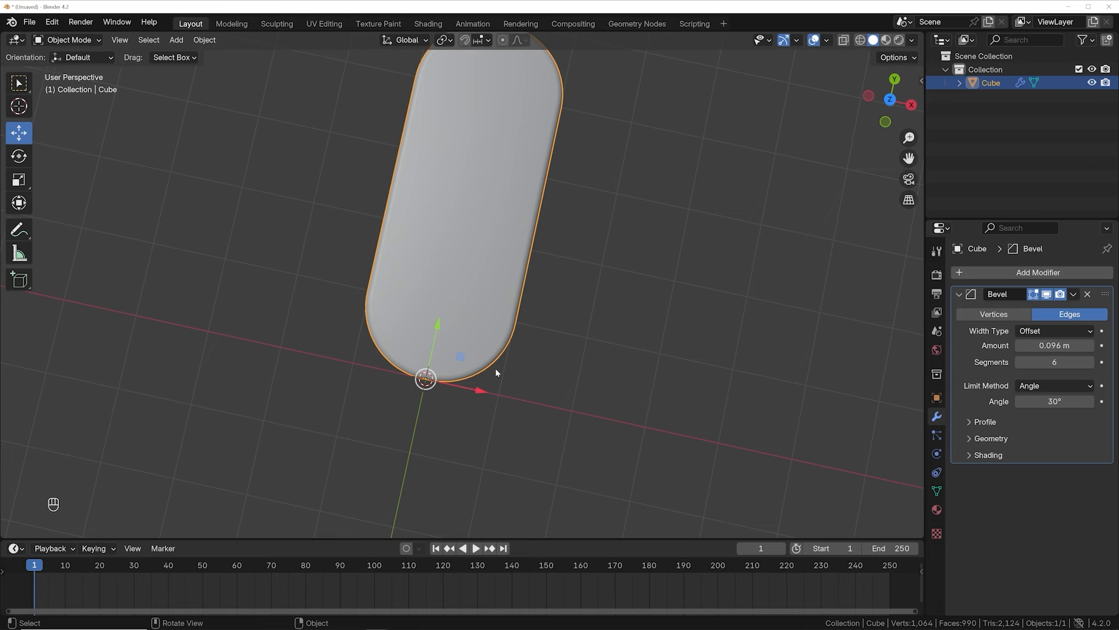
{"action": "scroll", "coordinate": [506, 369], "scroll_direction": "down", "scroll_amount": 3}
{"action": "scroll", "coordinate": [495, 368], "scroll_direction": "down", "scroll_amount": 2}
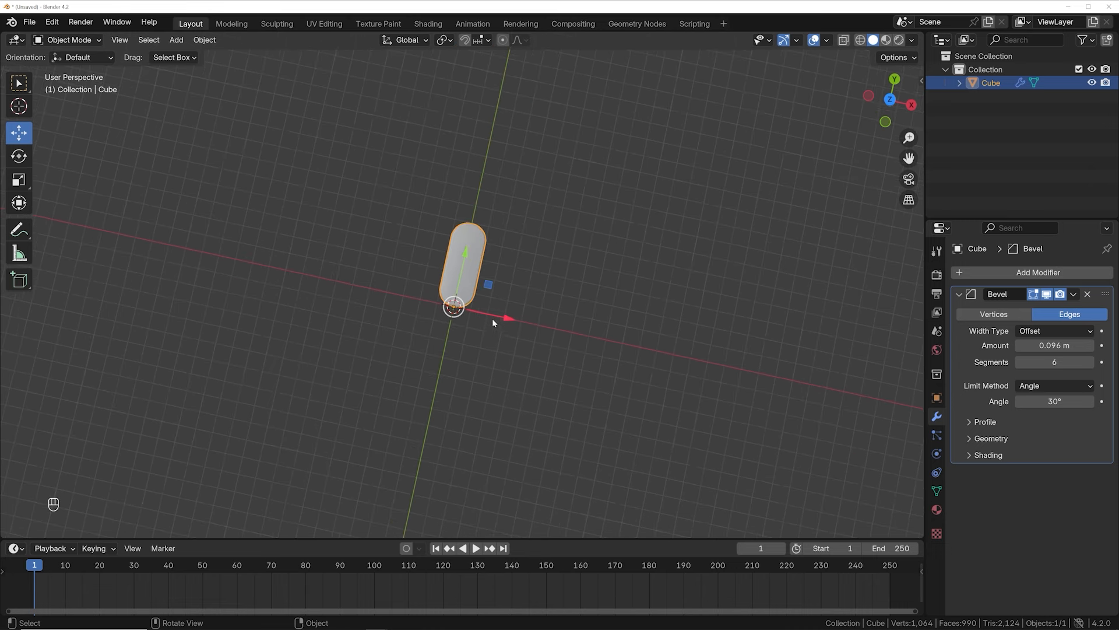
{"action": "double_click", "coordinate": [983, 88]}
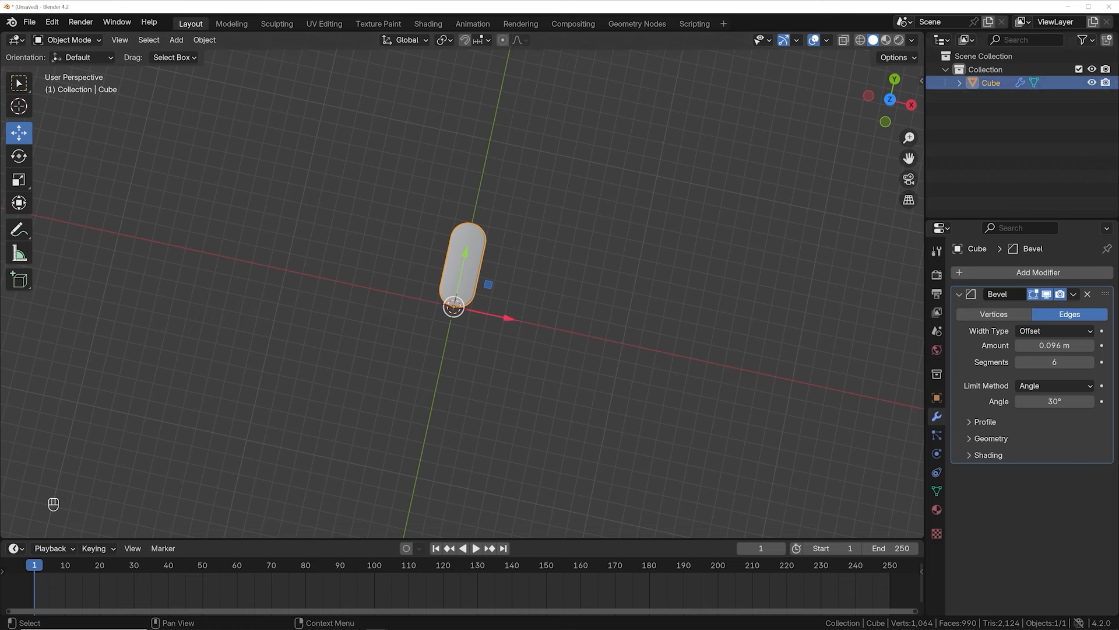
{"action": "type", "text": "paddle"}
{"action": "key", "text": "Return"}
{"action": "left_click_drag", "start_coordinate": [507, 318], "coordinate": [144, 315]}
Add a plane at the world origin and create a new geometry node tree on it in the Geometry Nodes workspace.
{"action": "scroll", "coordinate": [472, 347], "scroll_direction": "up", "scroll_amount": 5}
{"action": "middle_click_drag", "start_coordinate": [477, 369], "coordinate": [476, 307]}
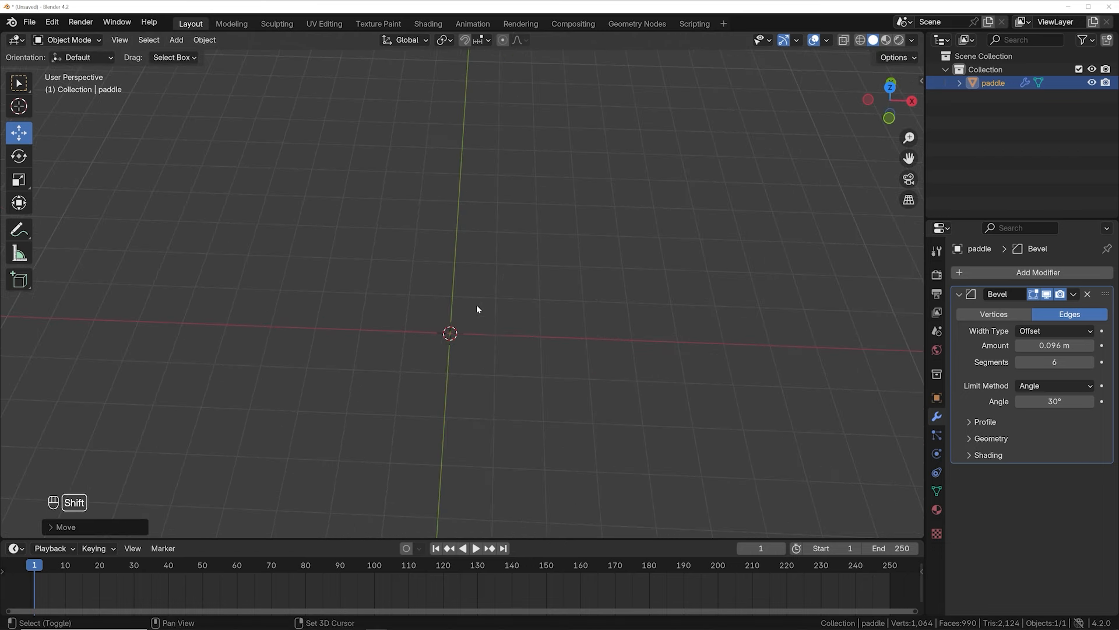
{"action": "key", "text": "shift+a"}
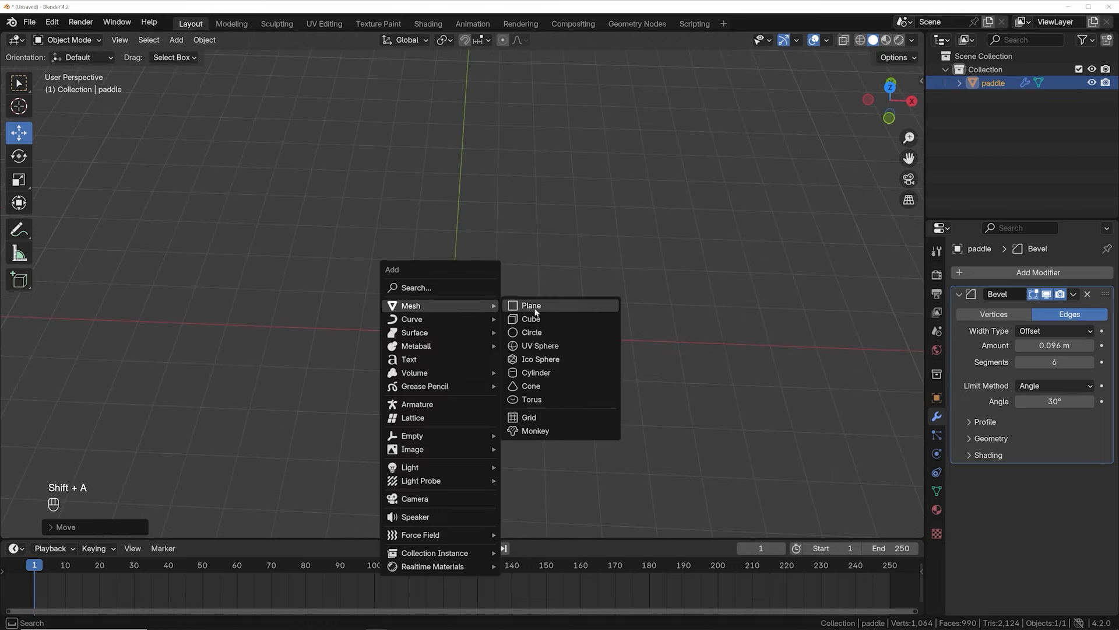
{"action": "left_click", "coordinate": [512, 305]}
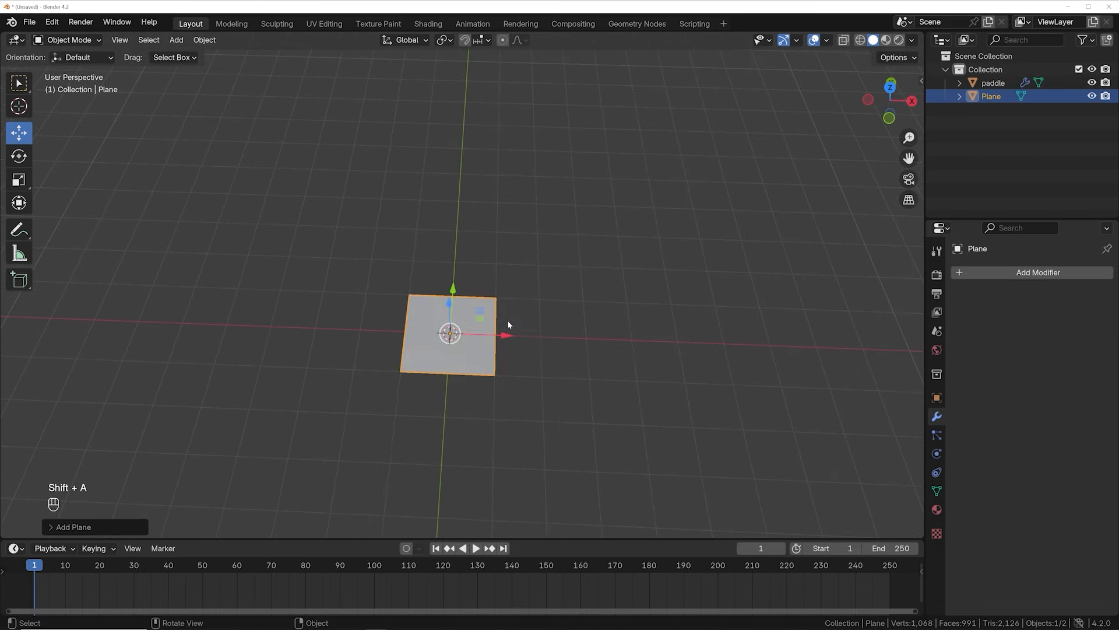
{"action": "left_click", "coordinate": [635, 24]}
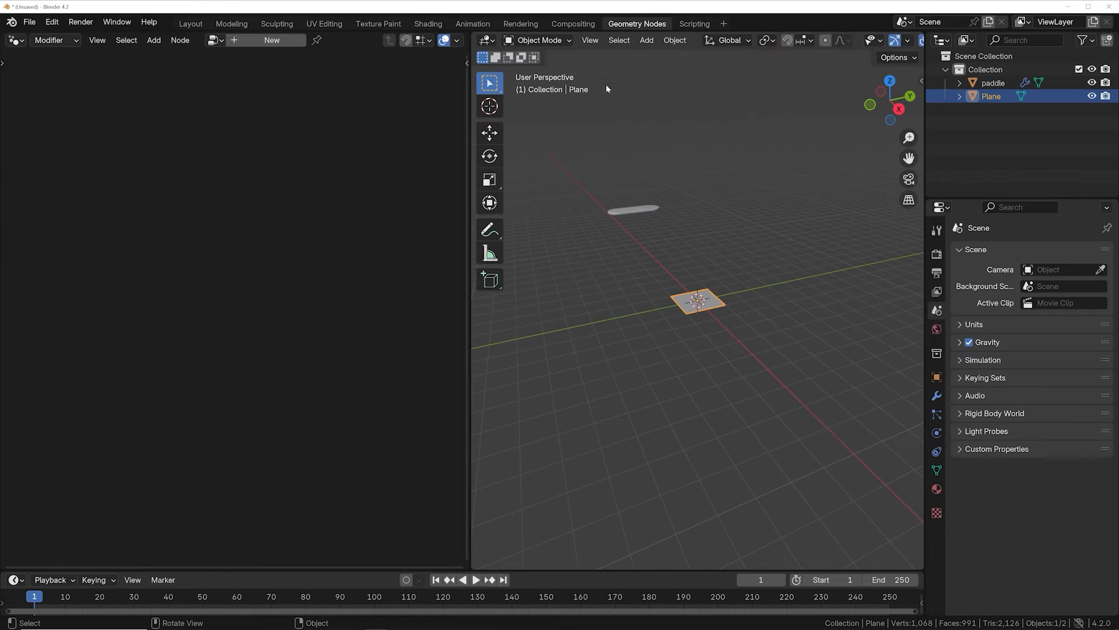
{"action": "left_click", "coordinate": [268, 39]}
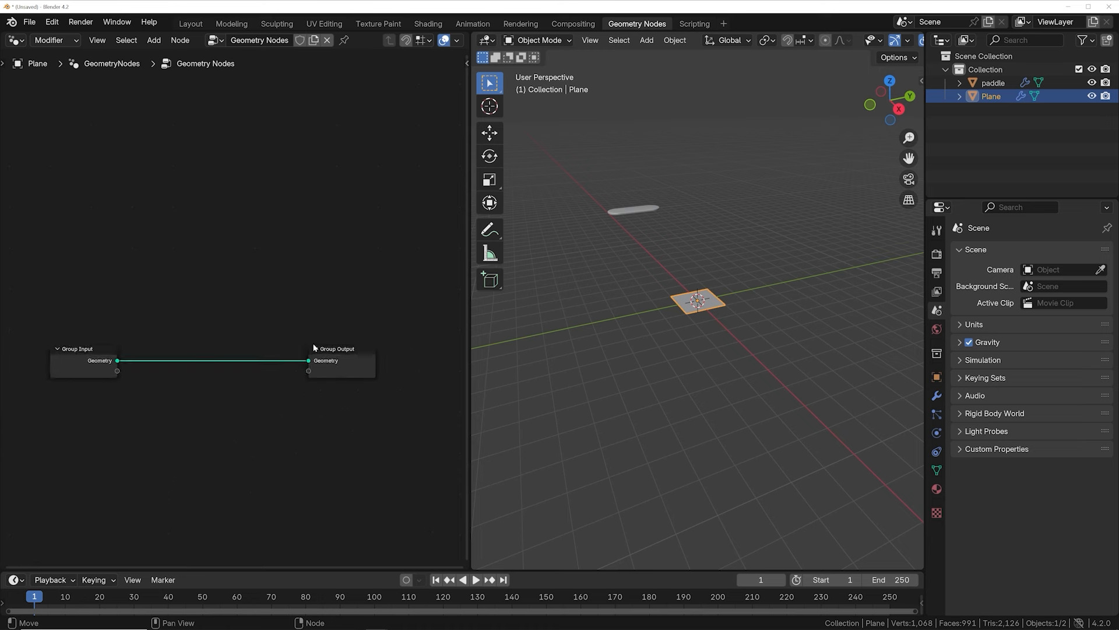
Add a Curve Circle node and connect its Curve output to the Group Output's Geometry input.
{"action": "key", "text": "shift+a"}
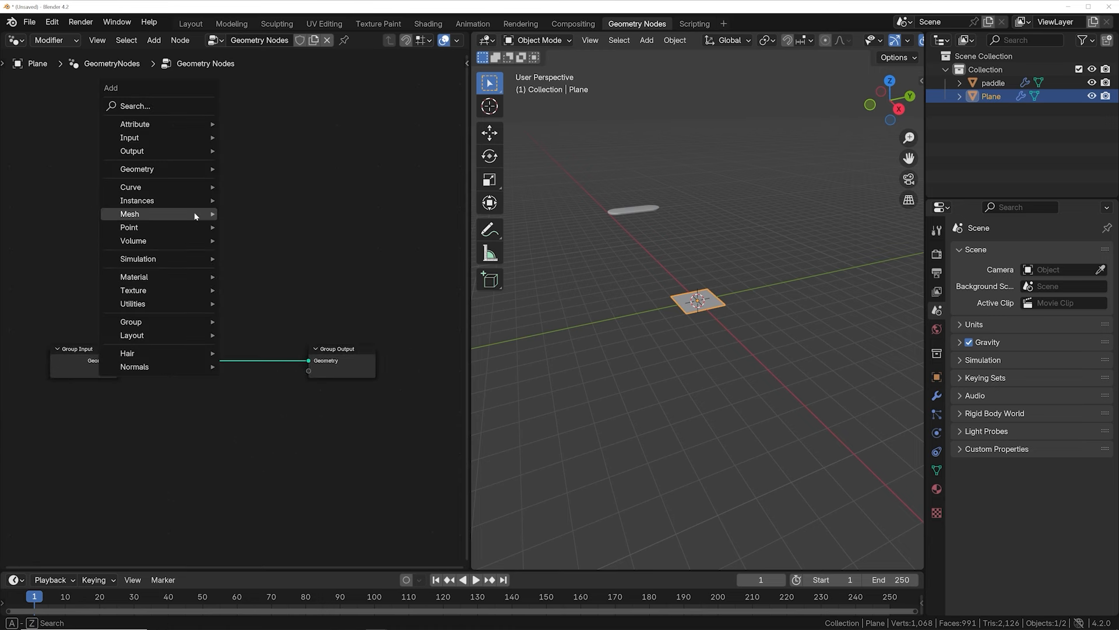
{"action": "left_click", "coordinate": [134, 107]}
{"action": "type", "text": "circle"}
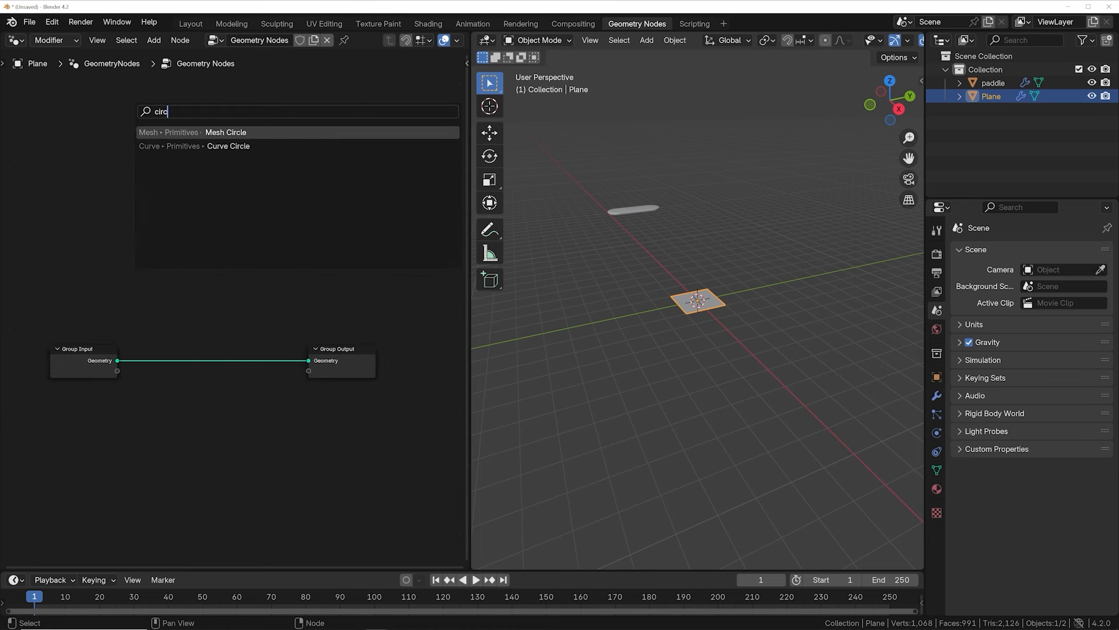
{"action": "key", "text": "Down"}
{"action": "key", "text": "Return"}
{"action": "left_click", "coordinate": [170, 278]}
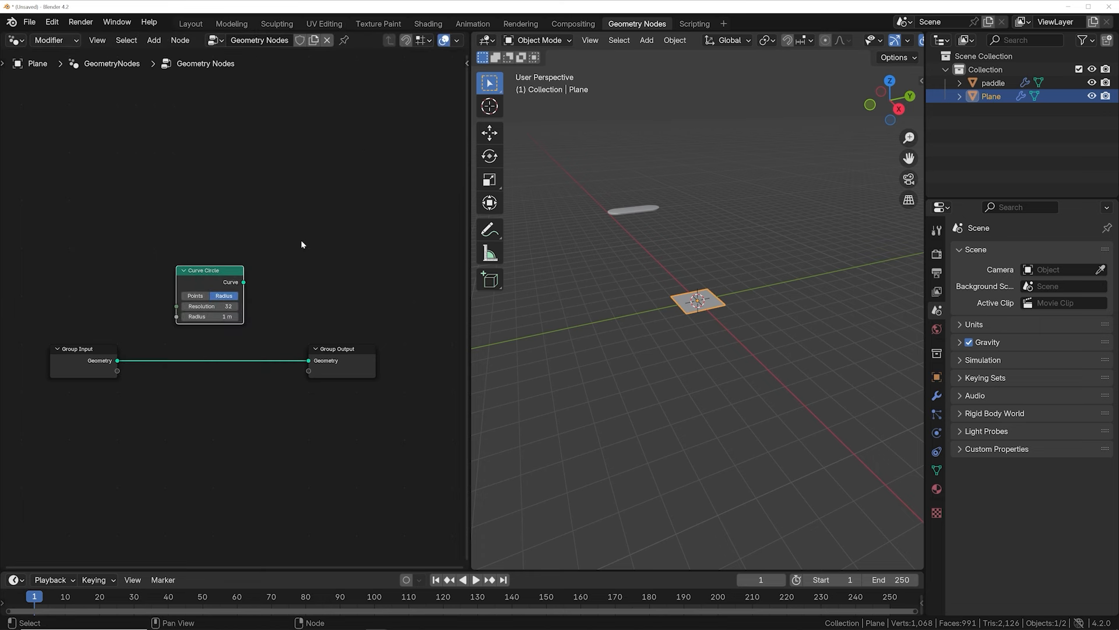
{"action": "scroll", "coordinate": [295, 251], "scroll_direction": "up", "scroll_amount": 4}
{"action": "left_click_drag", "start_coordinate": [249, 274], "coordinate": [336, 379]}
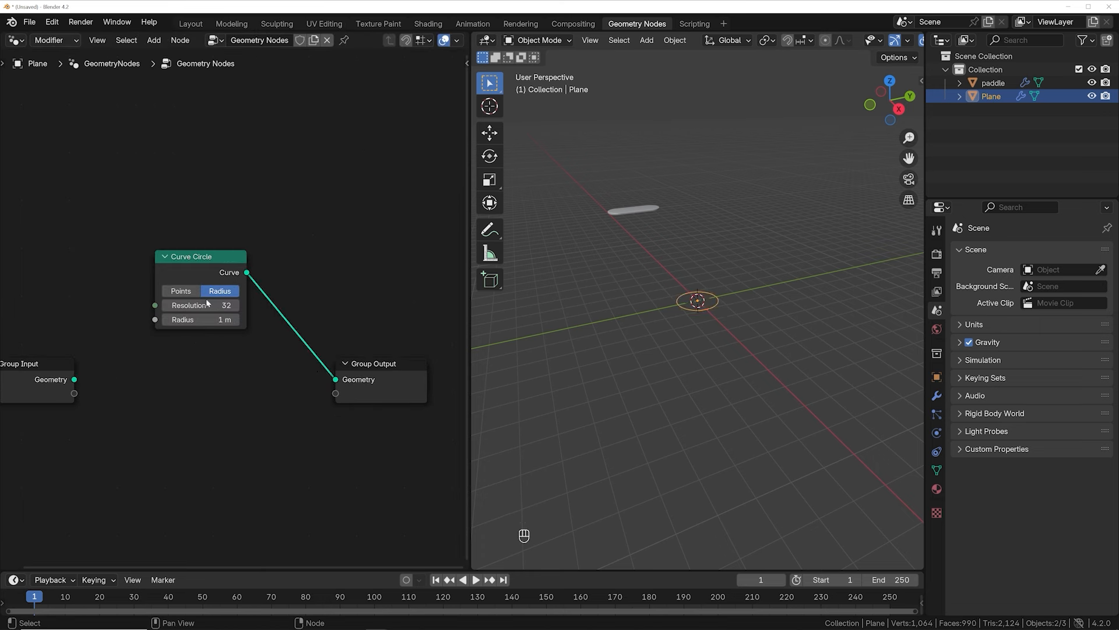
Delete the Group Input node and move the Curve Circle node into its place.
{"action": "left_click", "coordinate": [49, 376]}
{"action": "key", "text": "Delete"}
{"action": "left_click_drag", "start_coordinate": [208, 266], "coordinate": [146, 366]}
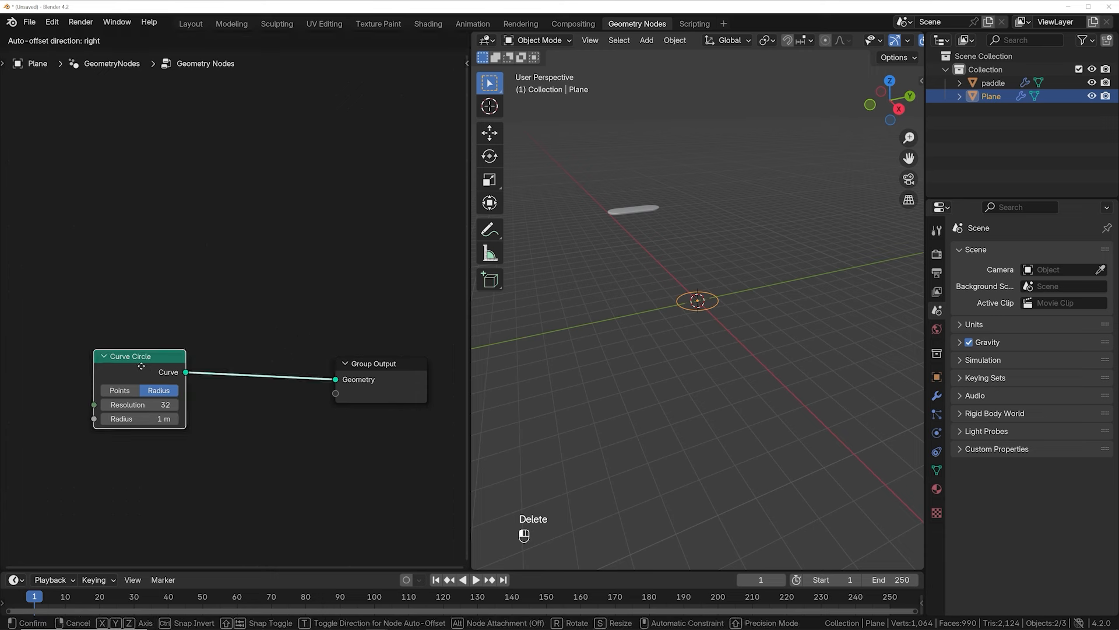
Add an Instance on Points node to the node tree.
{"action": "middle_click_drag", "start_coordinate": [704, 233], "coordinate": [679, 345]}
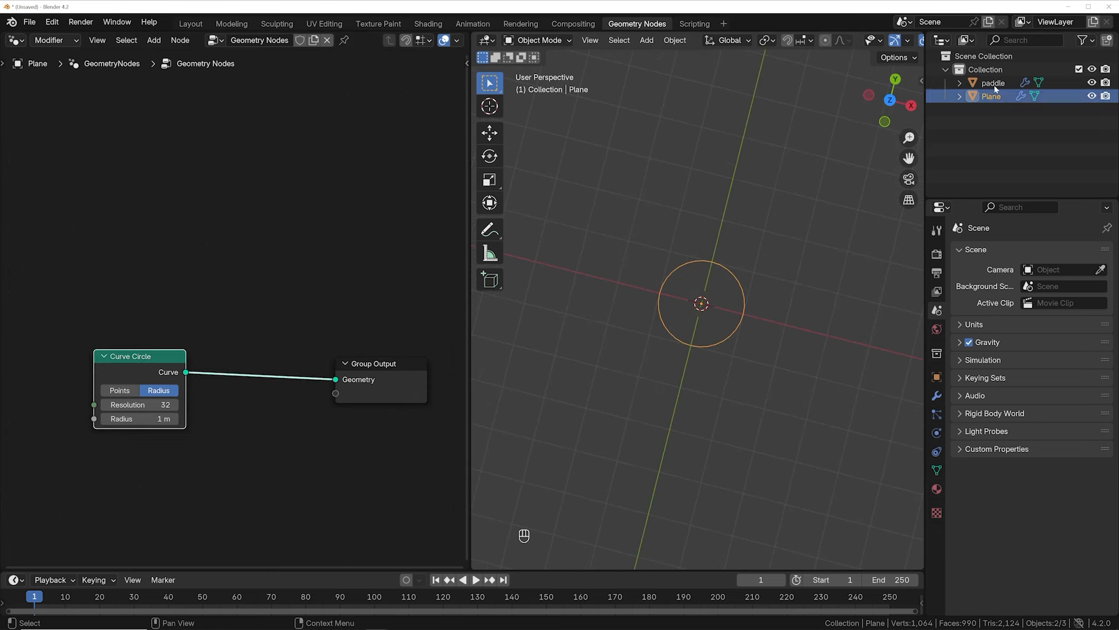
{"action": "key", "text": "shift+a"}
{"action": "left_click", "coordinate": [285, 182]}
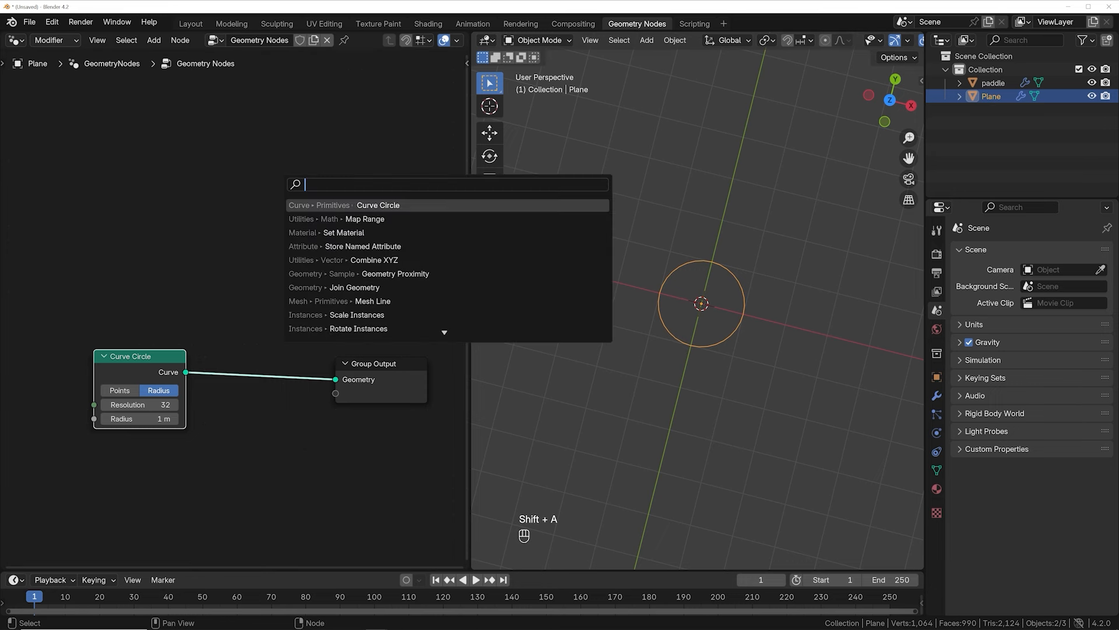
{"action": "type", "text": "inst"}
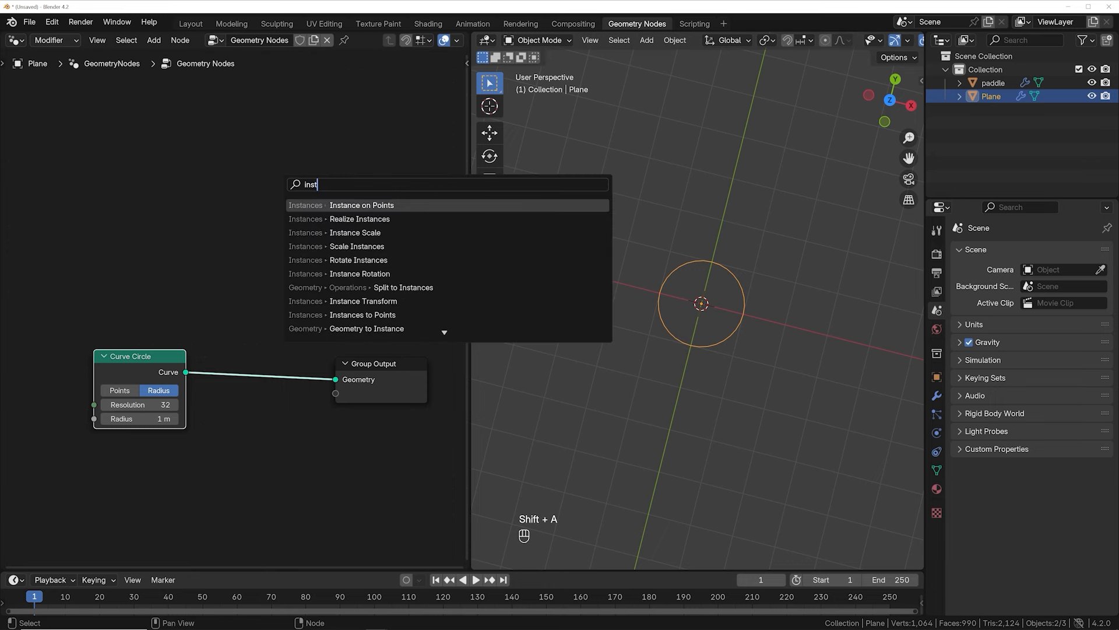
{"action": "key", "text": "Return"}
{"action": "left_click", "coordinate": [311, 128]}
{"action": "scroll", "coordinate": [140, 383], "scroll_direction": "up", "scroll_amount": 3}
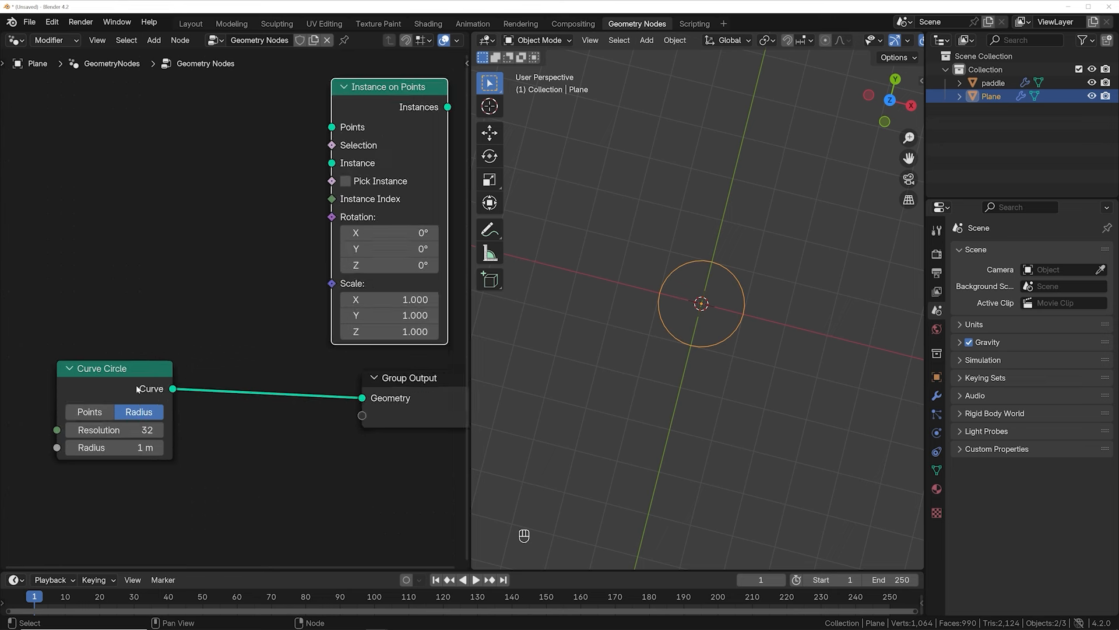
Insert the Instance on Points node between Curve Circle and Group Output, and place the Curve Circle node beside it.
{"action": "middle_click_drag", "start_coordinate": [140, 384], "coordinate": [246, 259]}
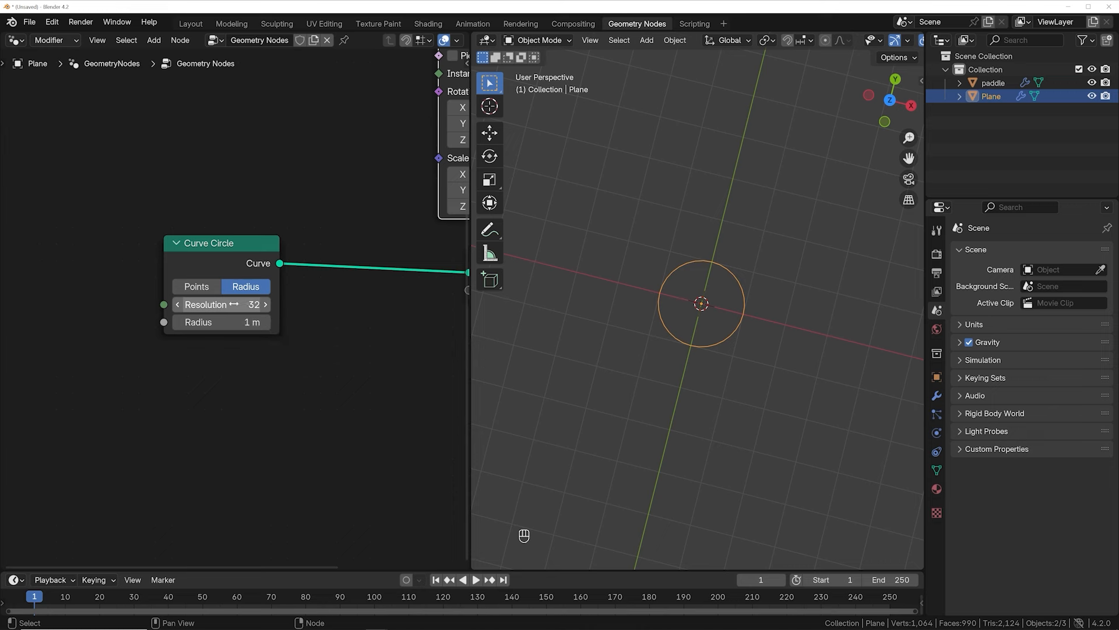
{"action": "key", "text": "Home"}
{"action": "left_click_drag", "start_coordinate": [313, 143], "coordinate": [233, 216]}
{"action": "left_click_drag", "start_coordinate": [132, 344], "coordinate": [134, 210]}
{"action": "scroll", "coordinate": [134, 210], "scroll_direction": "up", "scroll_amount": 2}
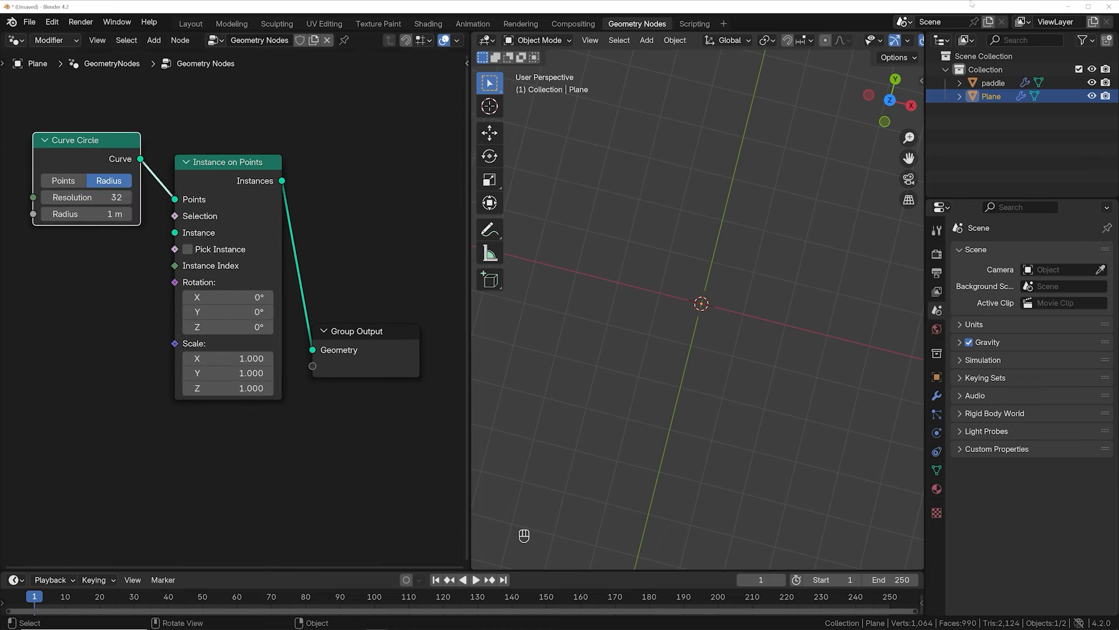
Bring the paddle object in as an Object Info node and connect its Geometry output to the Instance input of Instance on Points.
{"action": "left_click_drag", "start_coordinate": [994, 84], "coordinate": [57, 251]}
{"action": "middle_click_drag", "start_coordinate": [88, 269], "coordinate": [210, 241]}
{"action": "left_click_drag", "start_coordinate": [207, 241], "coordinate": [174, 253]}
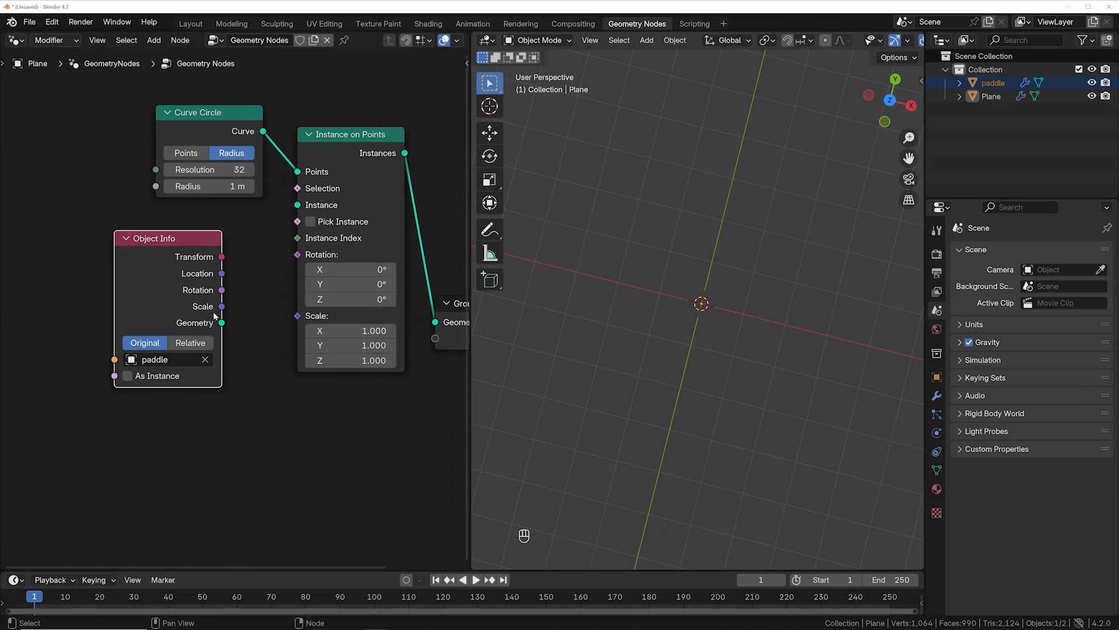
{"action": "left_click_drag", "start_coordinate": [223, 325], "coordinate": [291, 208]}
Set the Instance on Points scale to 0.310 on X, Y and Z.
{"action": "left_click_drag", "start_coordinate": [348, 330], "coordinate": [338, 360]}
{"action": "key", "text": "ctrl+z"}
{"action": "key", "text": "ctrl+z"}
{"action": "middle_click_drag", "start_coordinate": [727, 313], "coordinate": [648, 260]}
{"action": "scroll", "coordinate": [702, 344], "scroll_direction": "up", "scroll_amount": 6}
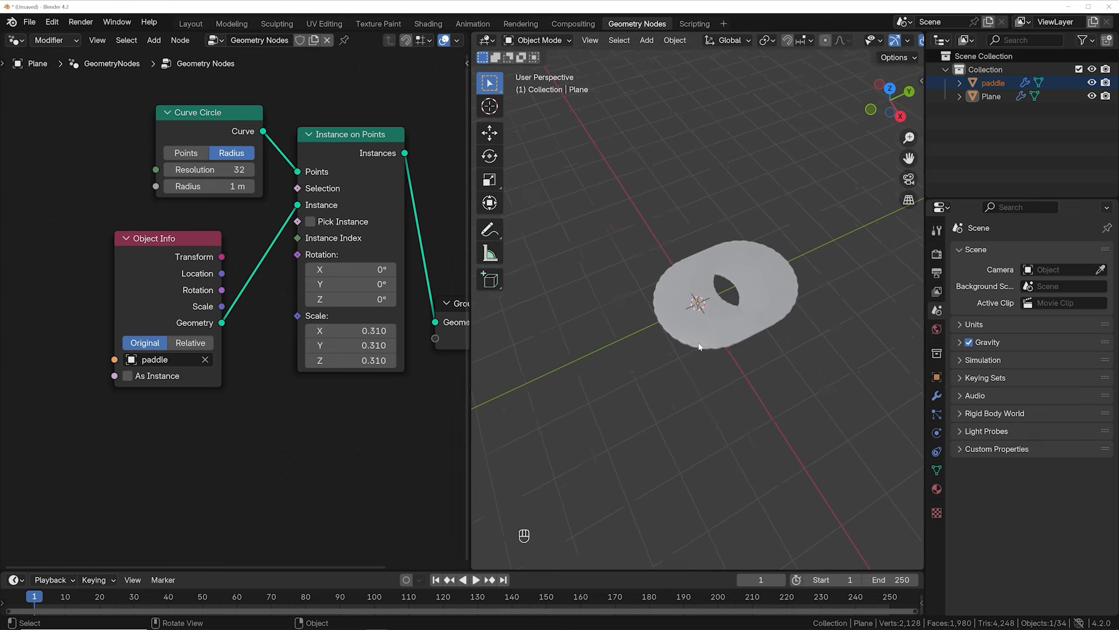
{"action": "middle_click_drag", "start_coordinate": [810, 353], "coordinate": [690, 340], "text": "shift"}
{"action": "scroll", "coordinate": [690, 339], "scroll_direction": "down", "scroll_amount": 3}
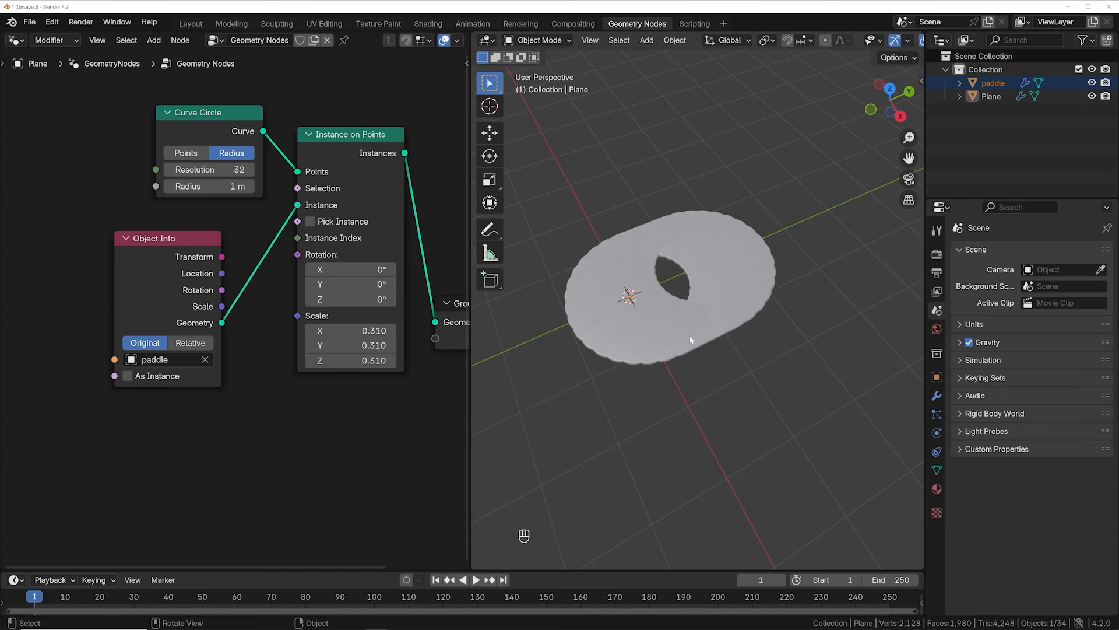
{"action": "left_click_drag", "start_coordinate": [350, 269], "coordinate": [305, 299]}
{"action": "key", "text": "ctrl+z"}
{"action": "key", "text": "ctrl+z"}
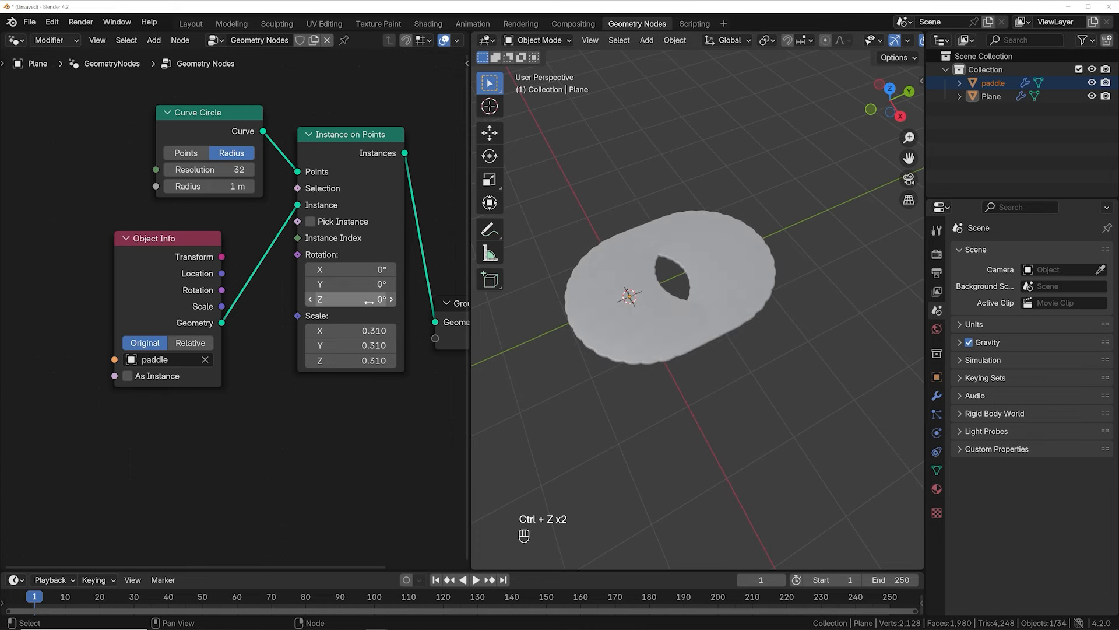
Move the Instance on Points node lower and add an Align Rotation to Vector node below the Object Info node.
{"action": "left_click_drag", "start_coordinate": [356, 189], "coordinate": [351, 340]}
{"action": "middle_click_drag", "start_coordinate": [353, 356], "coordinate": [355, 261]}
{"action": "key", "text": "shift+a"}
{"action": "left_click", "coordinate": [168, 357]}
{"action": "type", "text": "align"}
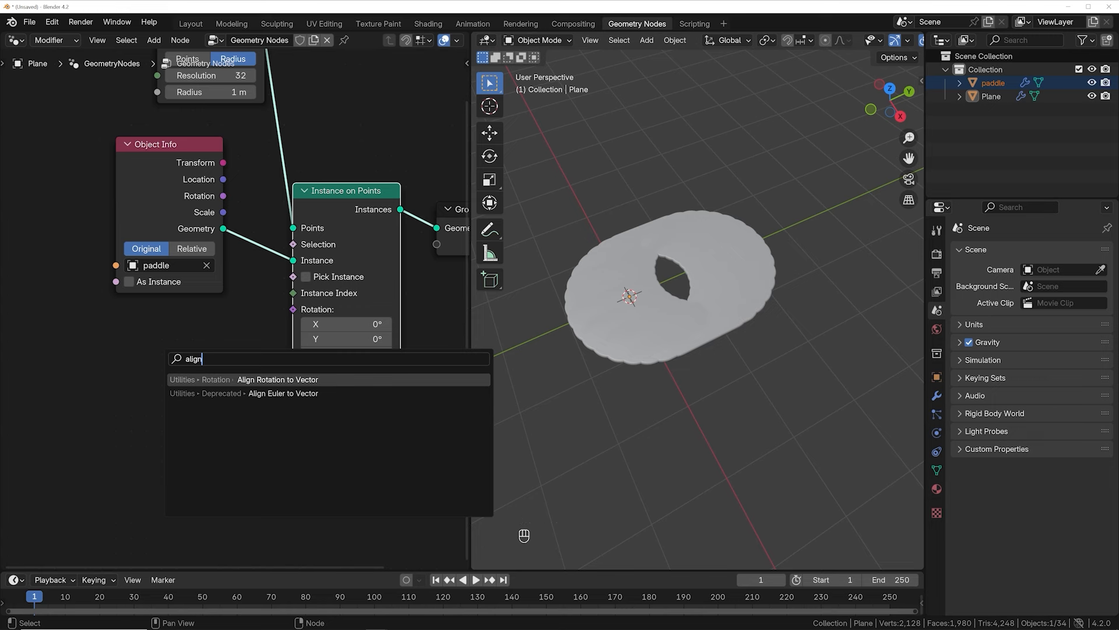
{"action": "key", "text": "Return"}
{"action": "left_click", "coordinate": [108, 349]}
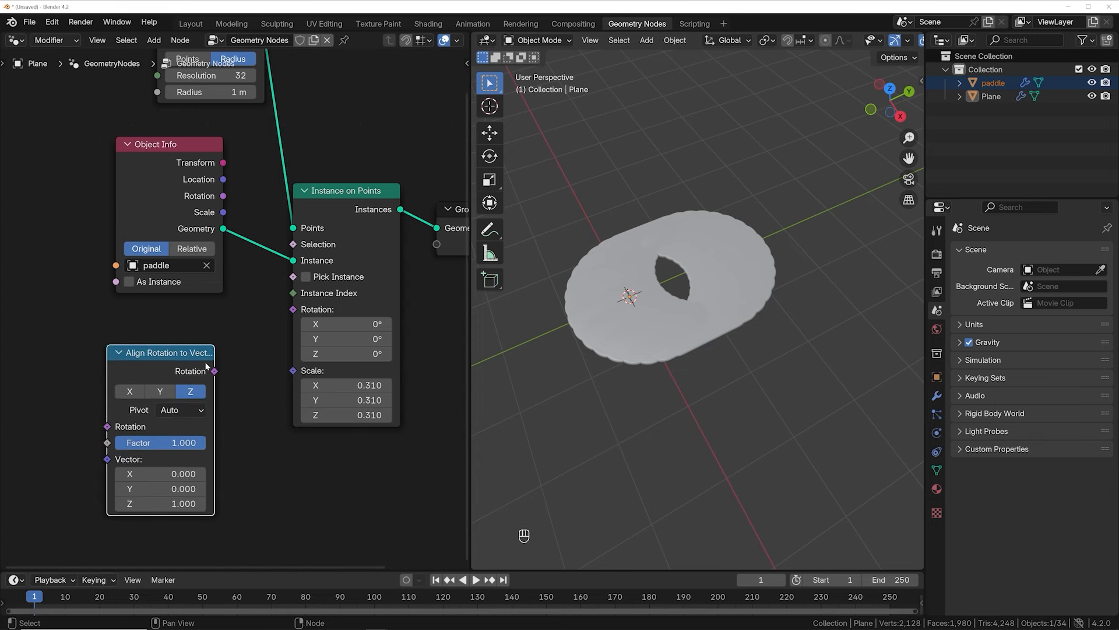
Connect the Rotation output of Align Rotation to Vector to the Rotation input of Instance on Points.
{"action": "scroll", "coordinate": [189, 381], "scroll_direction": "down", "scroll_amount": 3}
{"action": "middle_click_drag", "start_coordinate": [169, 378], "coordinate": [215, 361]}
{"action": "key", "text": "shift+a"}
{"action": "left_click_drag", "start_coordinate": [250, 336], "coordinate": [323, 294]}
{"action": "left_click", "coordinate": [226, 340]}
{"action": "left_click", "coordinate": [202, 340]}
{"action": "left_click", "coordinate": [241, 339]}
{"action": "left_click", "coordinate": [224, 340]}
{"action": "left_click", "coordinate": [200, 338]}
{"action": "left_click", "coordinate": [243, 338]}
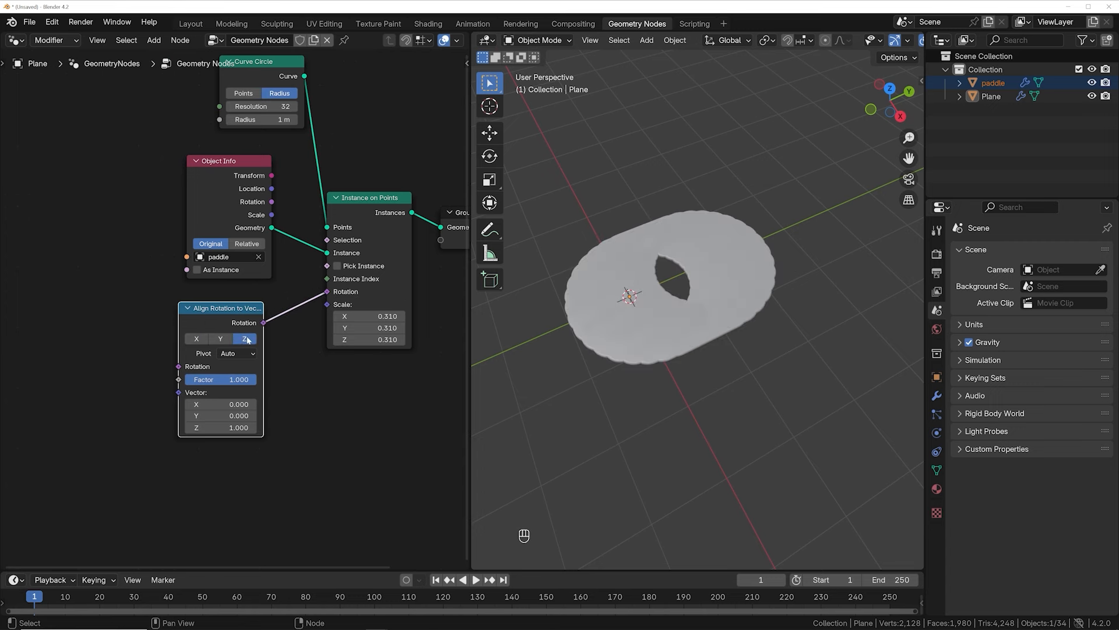
Move Align Rotation to Vector closer to Object Info, then add a Normal node and connect it to the Vector input.
{"action": "middle_click_drag", "start_coordinate": [218, 352], "coordinate": [242, 322]}
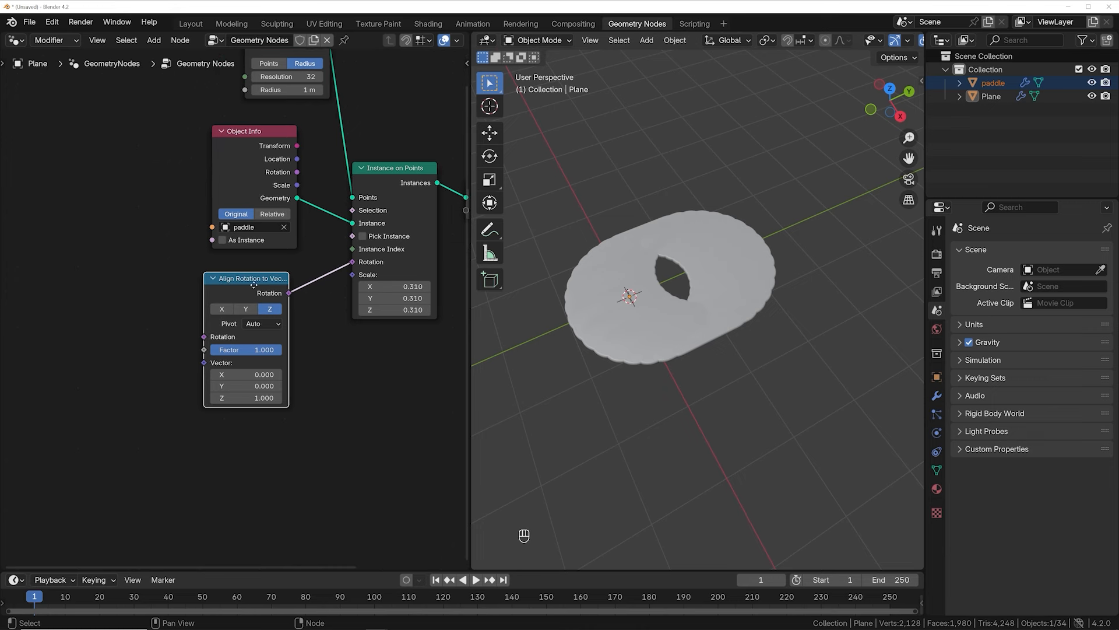
{"action": "left_click_drag", "start_coordinate": [254, 285], "coordinate": [264, 272]}
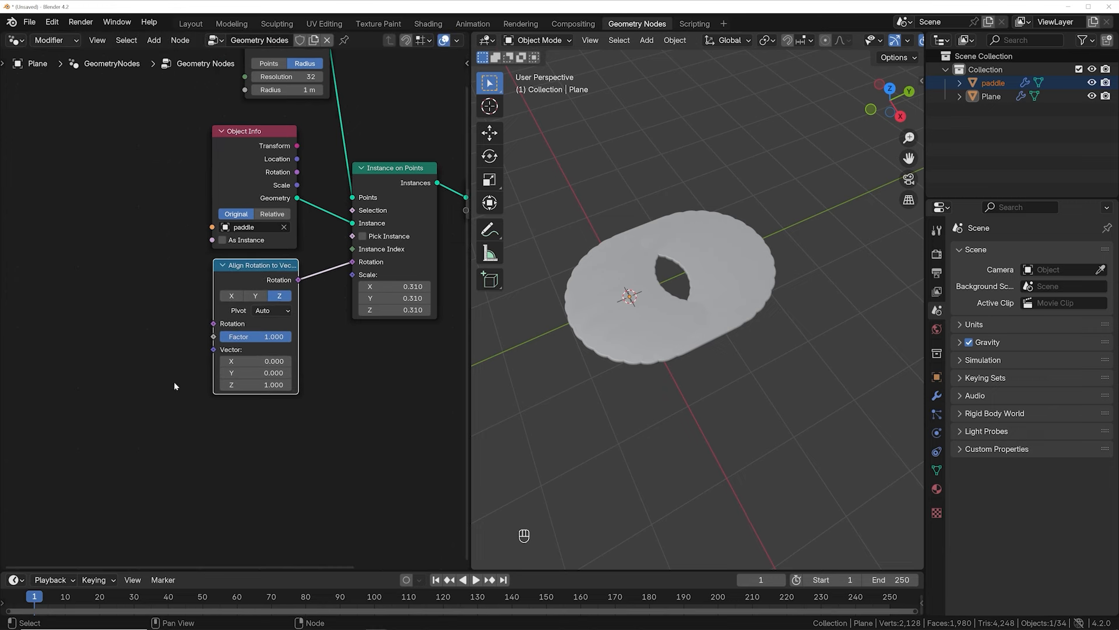
{"action": "key", "text": "shift+a"}
{"action": "left_click", "coordinate": [117, 333]}
{"action": "type", "text": "norm"}
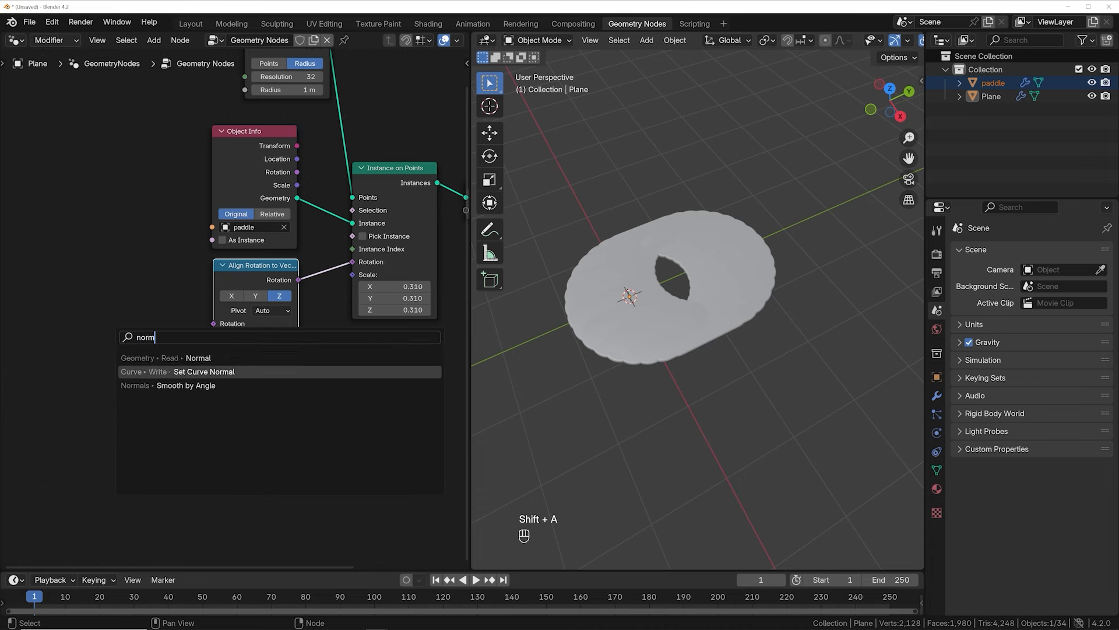
{"action": "left_click", "coordinate": [175, 357]}
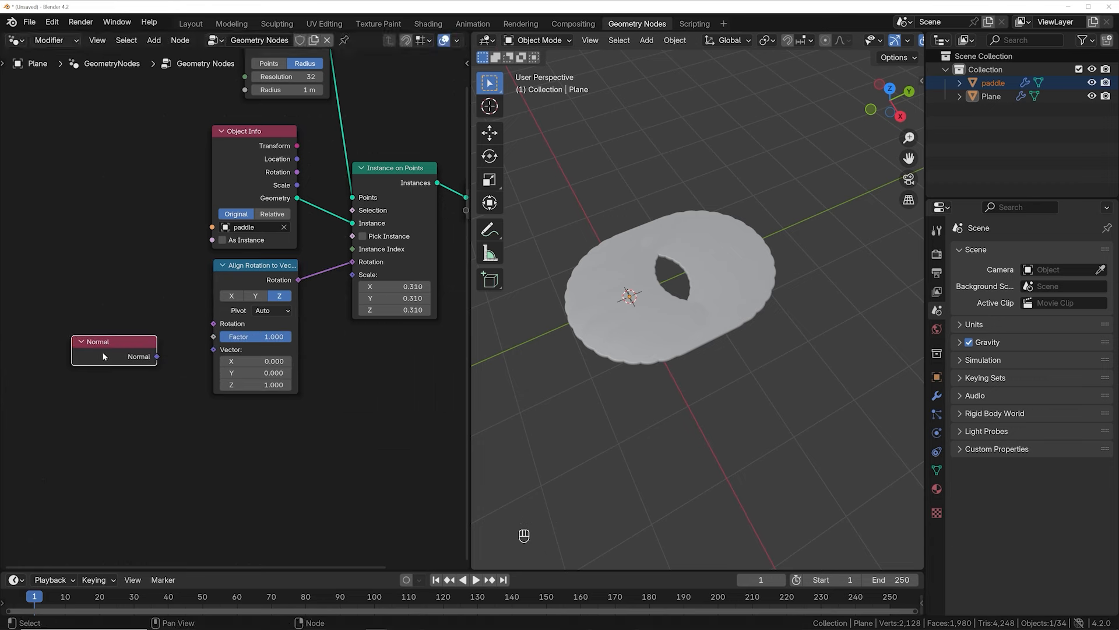
{"action": "left_click", "coordinate": [108, 328]}
{"action": "left_click_drag", "start_coordinate": [163, 331], "coordinate": [213, 350]}
{"action": "left_click_drag", "start_coordinate": [116, 324], "coordinate": [123, 323]}
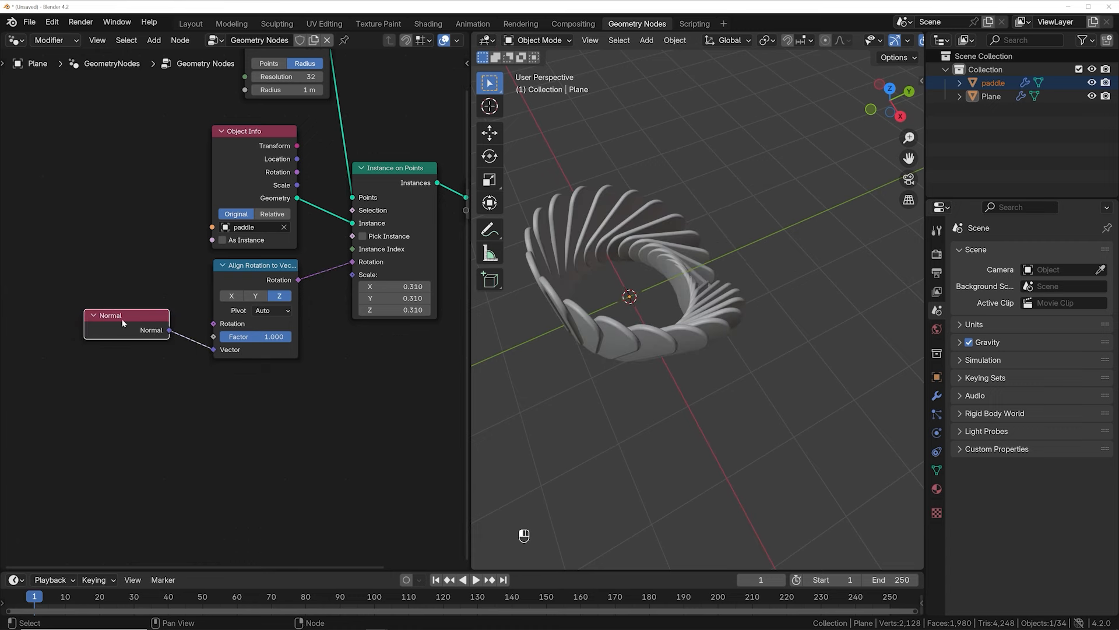
Set the alignment axis of the Align Rotation to Vector node to Y.
{"action": "left_click", "coordinate": [233, 296]}
{"action": "left_click", "coordinate": [261, 294]}
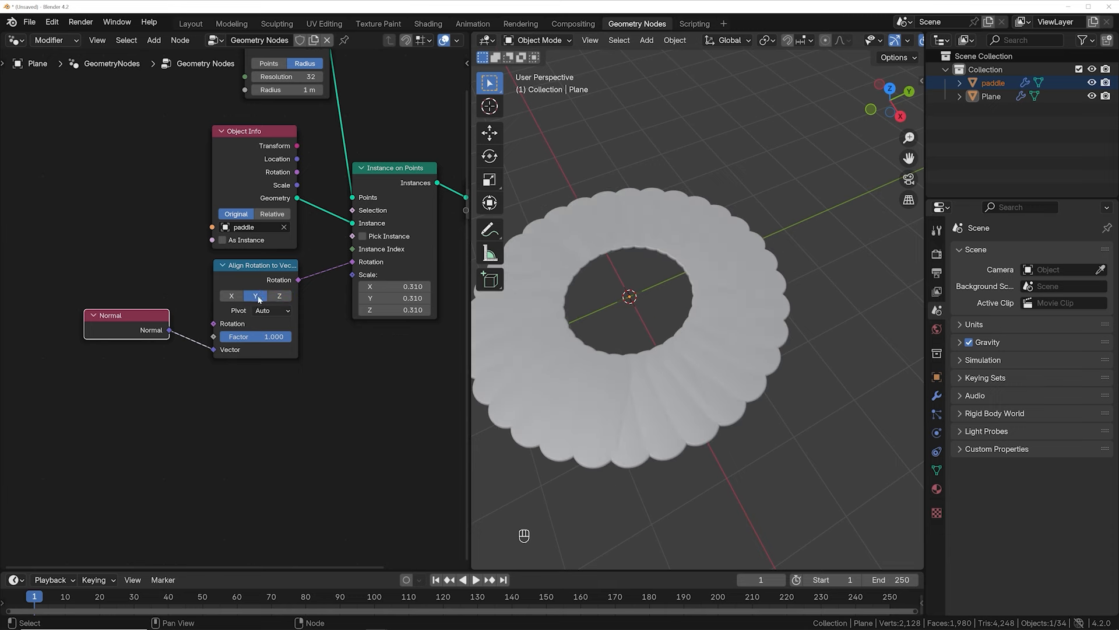
{"action": "left_click_drag", "start_coordinate": [396, 287], "coordinate": [379, 309], "text": "shift"}
{"action": "key", "text": "ctrl+z"}
{"action": "middle_click_drag", "start_coordinate": [820, 391], "coordinate": [831, 327]}
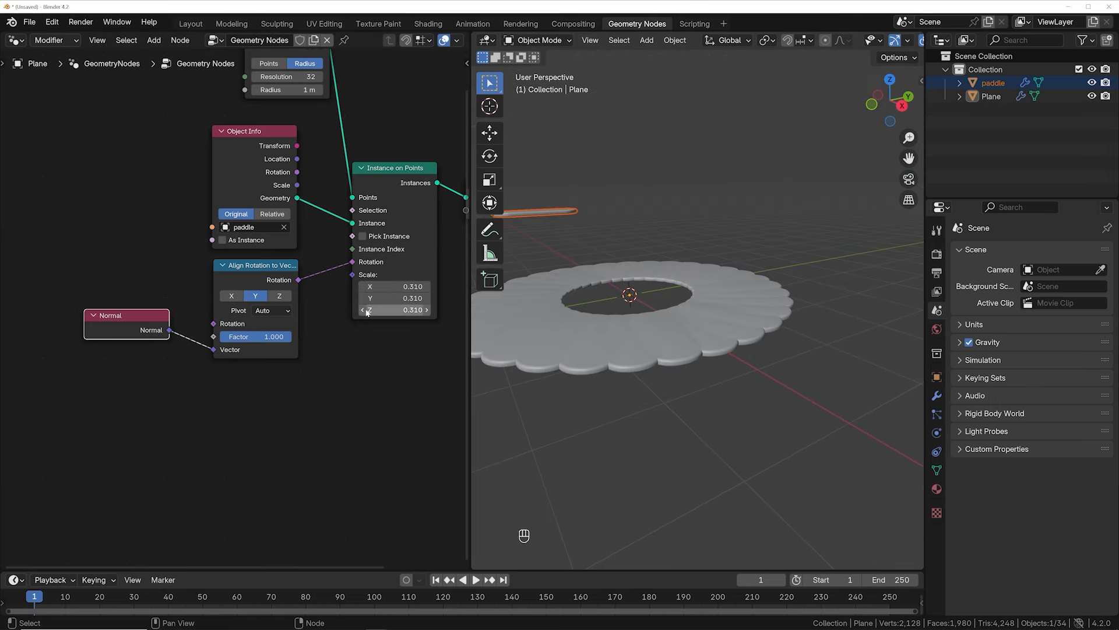
{"action": "middle_click_drag", "start_coordinate": [396, 309], "coordinate": [211, 361]}
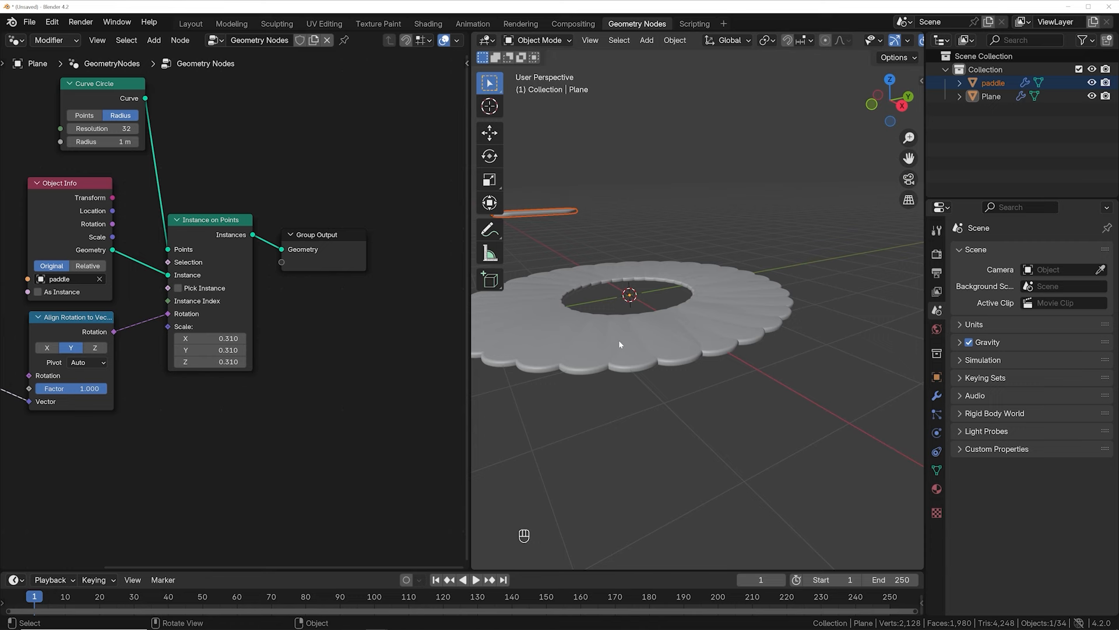
{"action": "scroll", "coordinate": [619, 344], "scroll_direction": "up", "scroll_amount": 3}
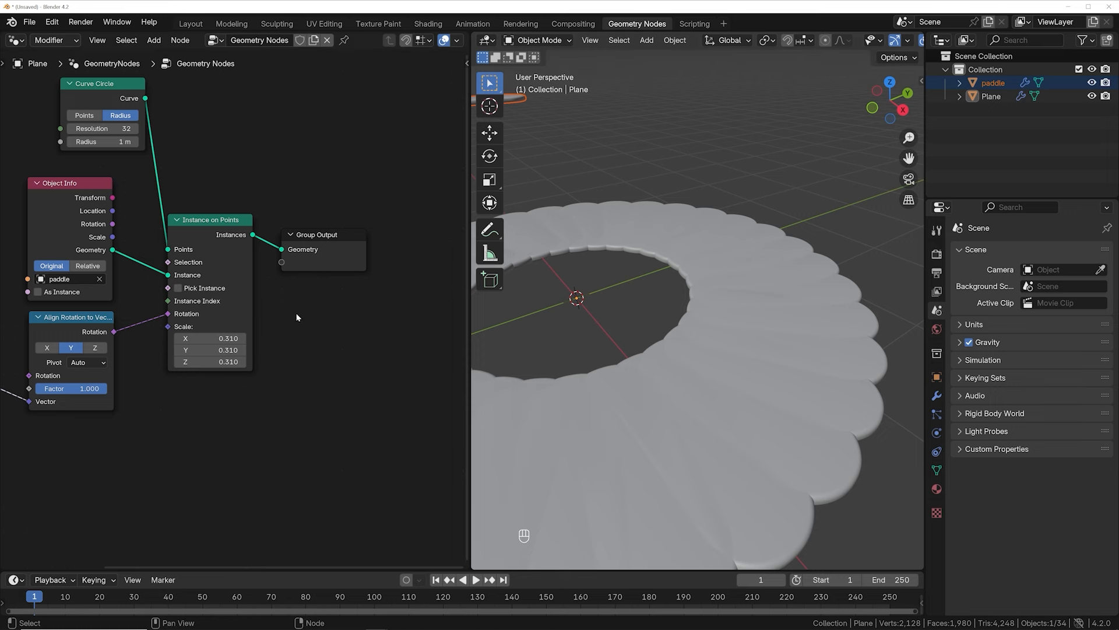
Move the Group Output node aside and insert a Rotate Instances node between it and Instance on Points.
{"action": "middle_click_drag", "start_coordinate": [297, 317], "coordinate": [217, 389]}
{"action": "left_click_drag", "start_coordinate": [241, 325], "coordinate": [358, 311]}
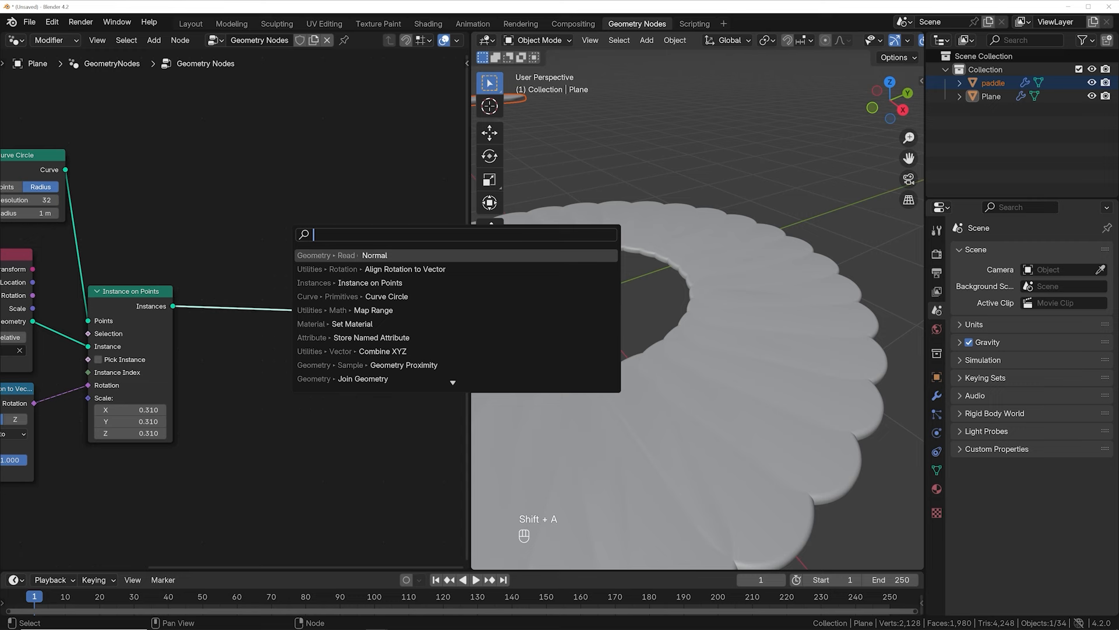
{"action": "type", "text": "rotat"}
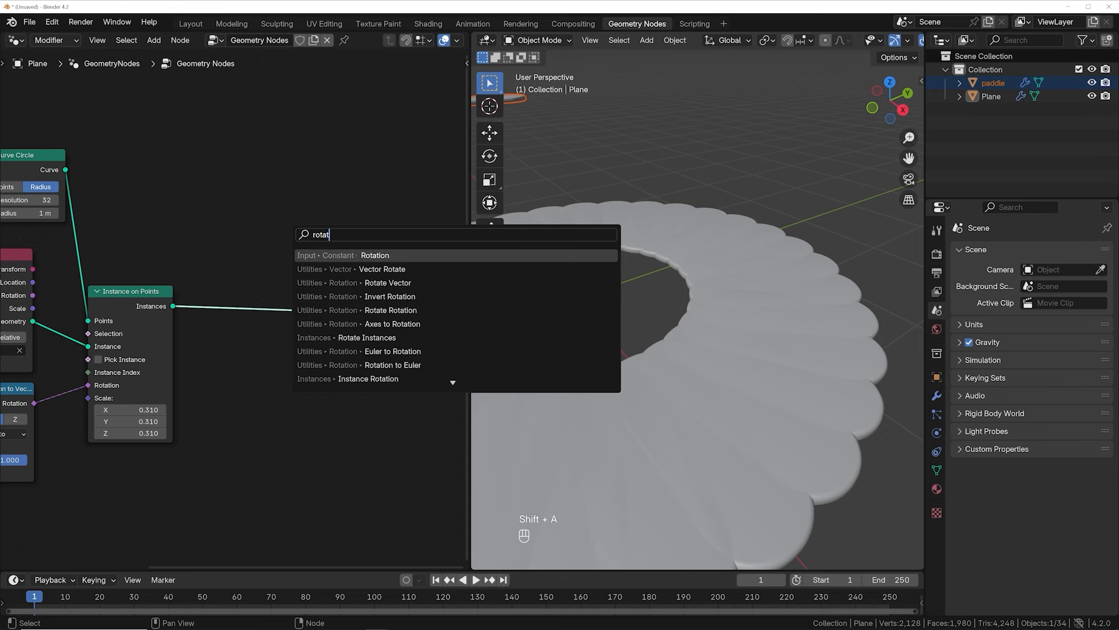
{"action": "key", "text": "BackSpace"}
{"action": "key", "text": "BackSpace"}
{"action": "key", "text": "BackSpace"}
{"action": "key", "text": "BackSpace"}
{"action": "key", "text": "BackSpace"}
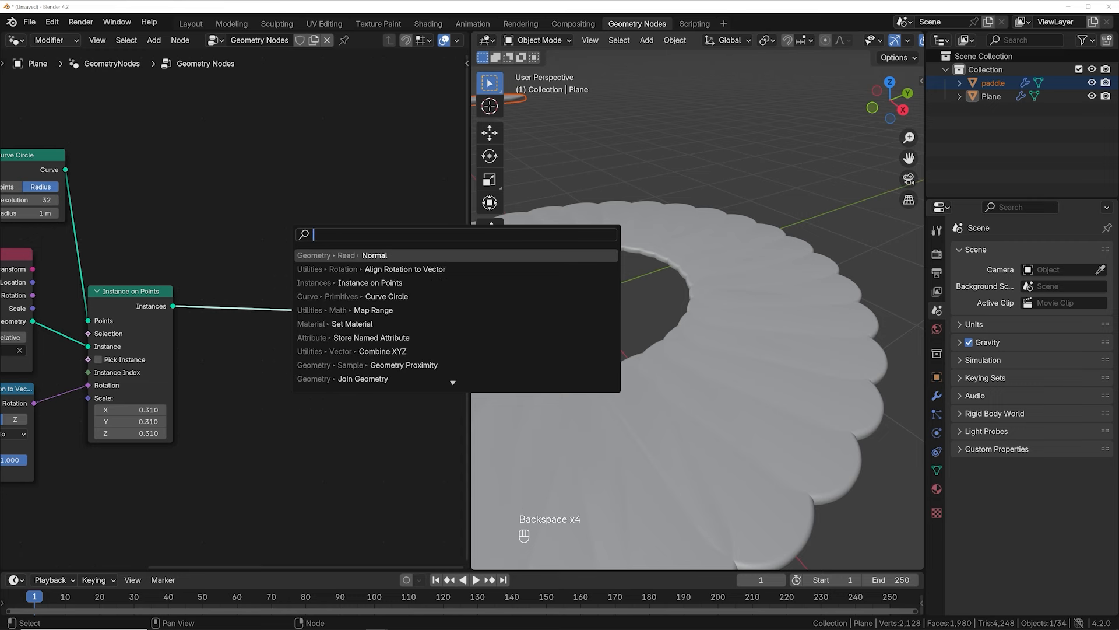
{"action": "type", "text": "rotate i"}
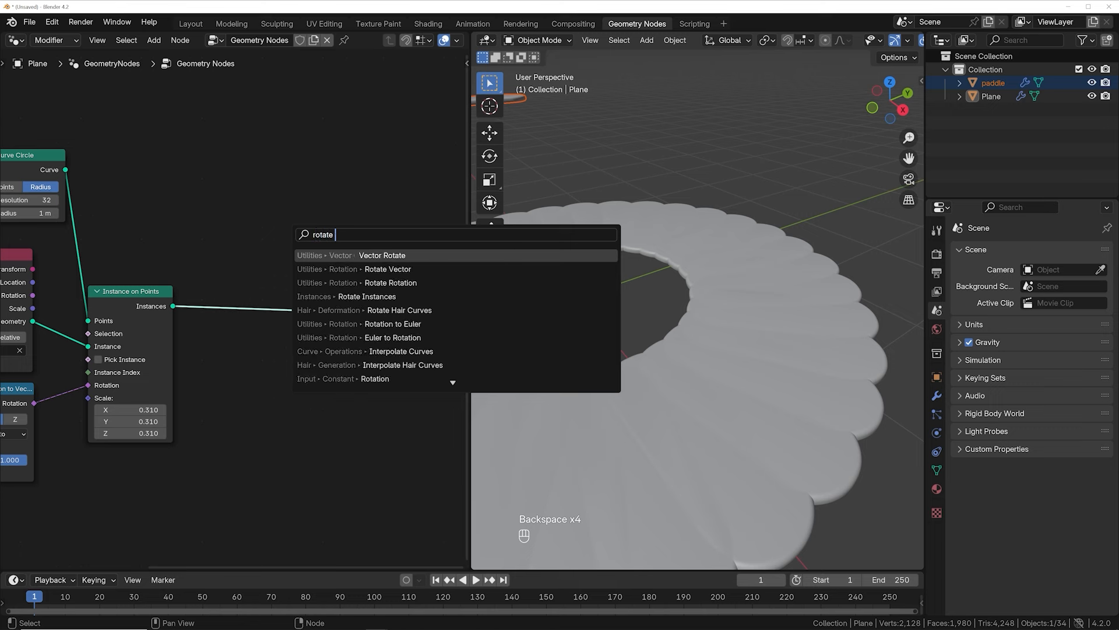
{"action": "key", "text": "Return"}
{"action": "left_click", "coordinate": [235, 347]}
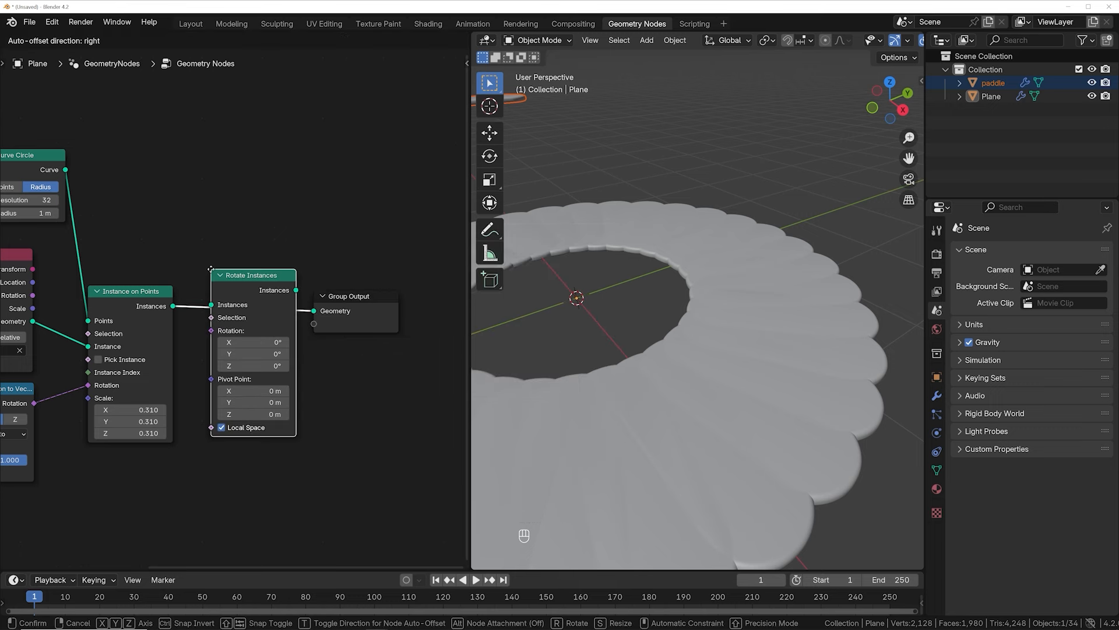
Set the Y rotation of the Rotate Instances node to 35° so the paddles tilt.
{"action": "left_click_drag", "start_coordinate": [235, 346], "coordinate": [257, 347]}
{"action": "scroll", "coordinate": [657, 331], "scroll_direction": "down", "scroll_amount": 4}
{"action": "middle_click_drag", "start_coordinate": [657, 329], "coordinate": [659, 380]}
{"action": "scroll", "coordinate": [663, 382], "scroll_direction": "up", "scroll_amount": 4}
{"action": "scroll", "coordinate": [666, 380], "scroll_direction": "down", "scroll_amount": 3}
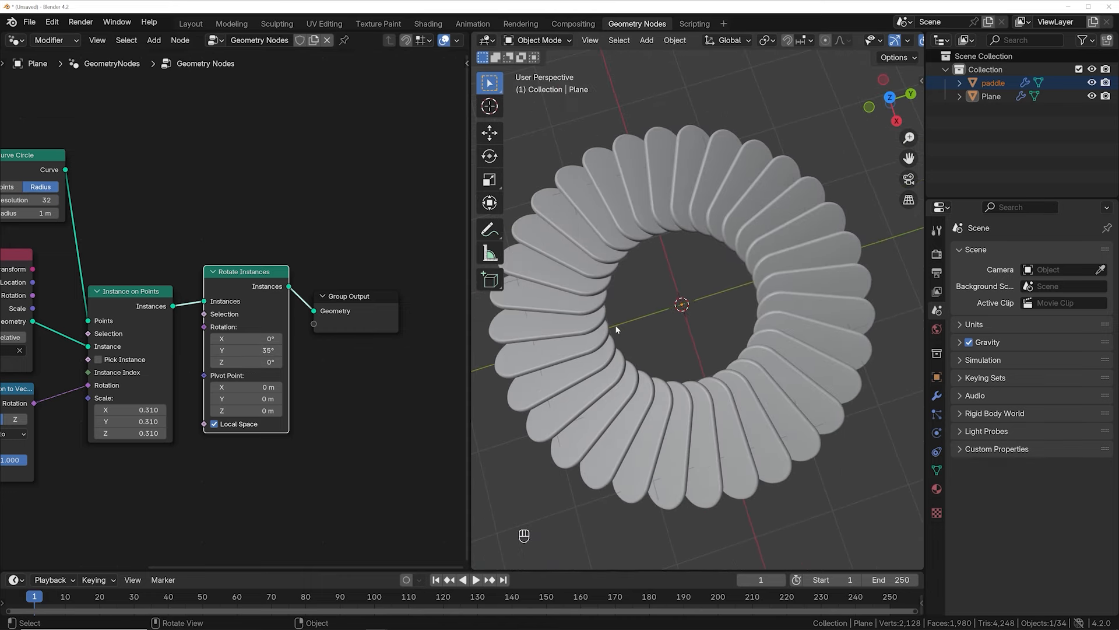
Reduce the Curve Circle radius to 0.42 m.
{"action": "scroll", "coordinate": [232, 294], "scroll_direction": "down", "scroll_amount": 3}
{"action": "middle_click_drag", "start_coordinate": [182, 255], "coordinate": [258, 275]}
{"action": "left_click_drag", "start_coordinate": [146, 254], "coordinate": [110, 253], "text": "shift"}
{"action": "middle_click_drag", "start_coordinate": [635, 341], "coordinate": [539, 350]}
{"action": "scroll", "coordinate": [670, 347], "scroll_direction": "up", "scroll_amount": 4}
{"action": "scroll", "coordinate": [693, 382], "scroll_direction": "down", "scroll_amount": 4}
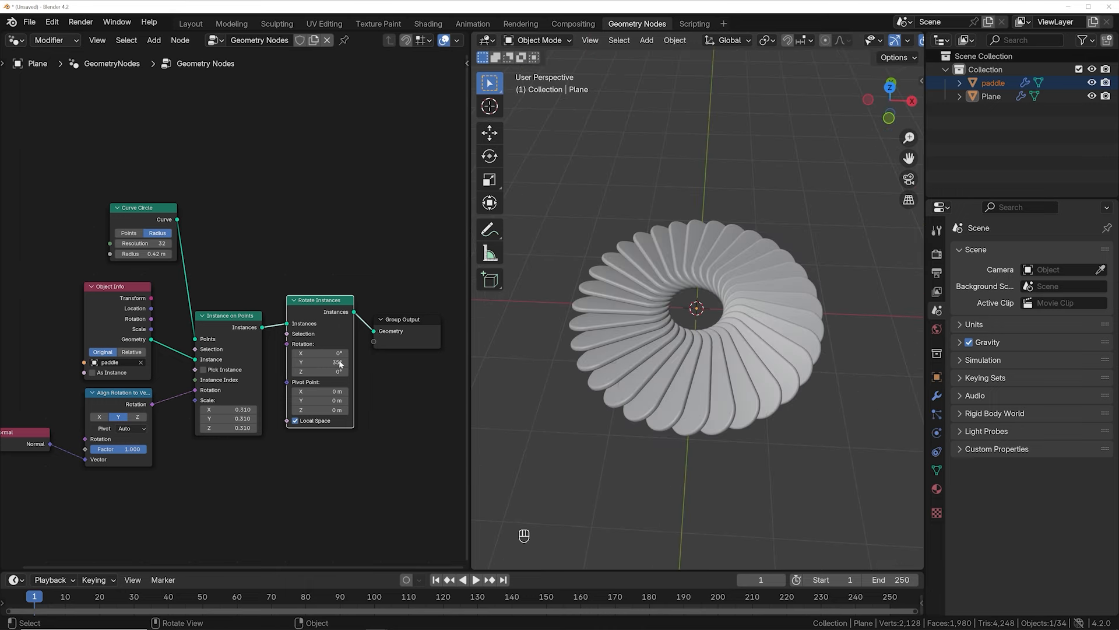
{"action": "mouse_move", "coordinate": [319, 353]}
{"action": "left_mouse_down"}
{"action": "mouse_move", "coordinate": [350, 353]}
{"action": "mouse_move", "coordinate": [306, 371]}
{"action": "mouse_move", "coordinate": [257, 371]}
{"action": "mouse_move", "coordinate": [326, 371]}
{"action": "left_mouse_up"}
{"action": "key", "text": "ctrl+z"}
{"action": "key", "text": "ctrl+z"}
{"action": "middle_click_drag", "start_coordinate": [681, 324], "coordinate": [682, 370]}
{"action": "scroll", "coordinate": [688, 373], "scroll_direction": "up", "scroll_amount": 5}
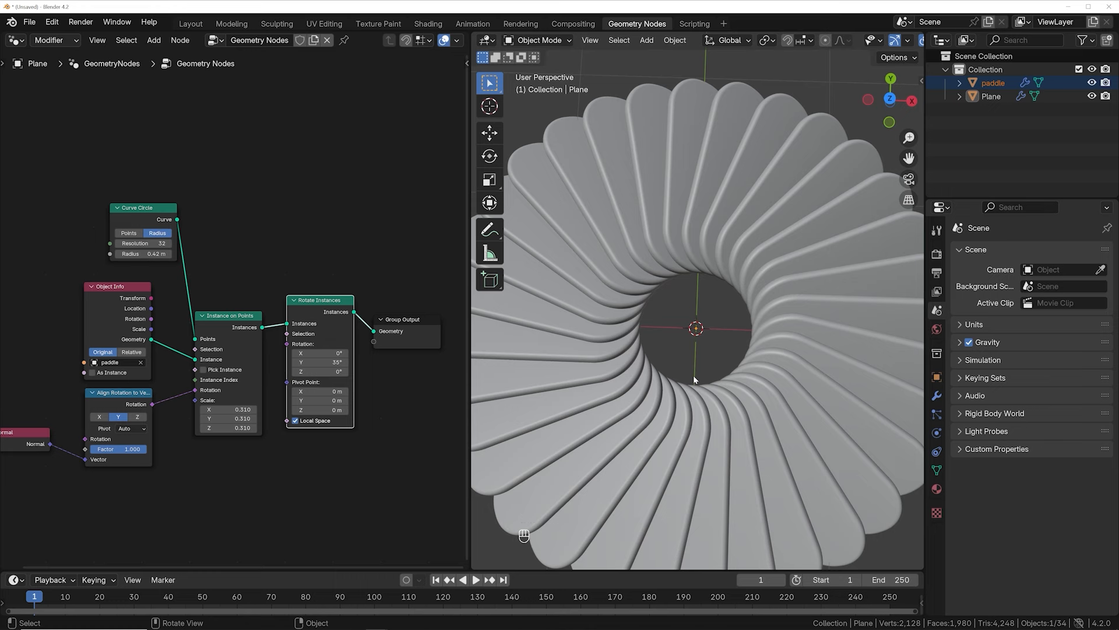
{"action": "scroll", "coordinate": [716, 336], "scroll_direction": "down", "scroll_amount": 5}
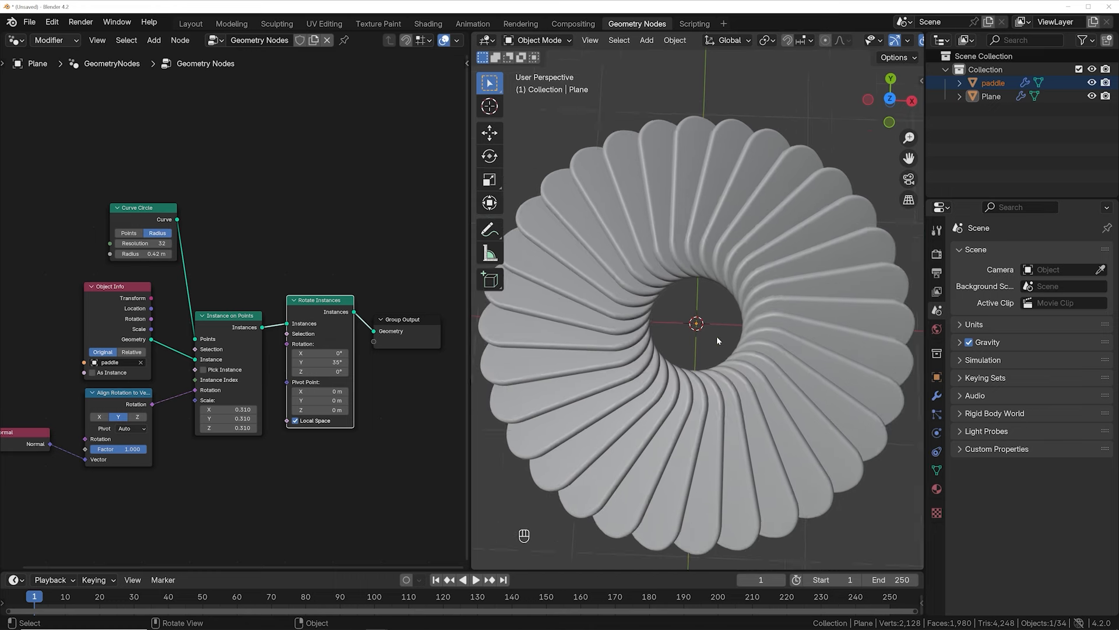
{"action": "middle_click_drag", "start_coordinate": [716, 335], "coordinate": [729, 289]}
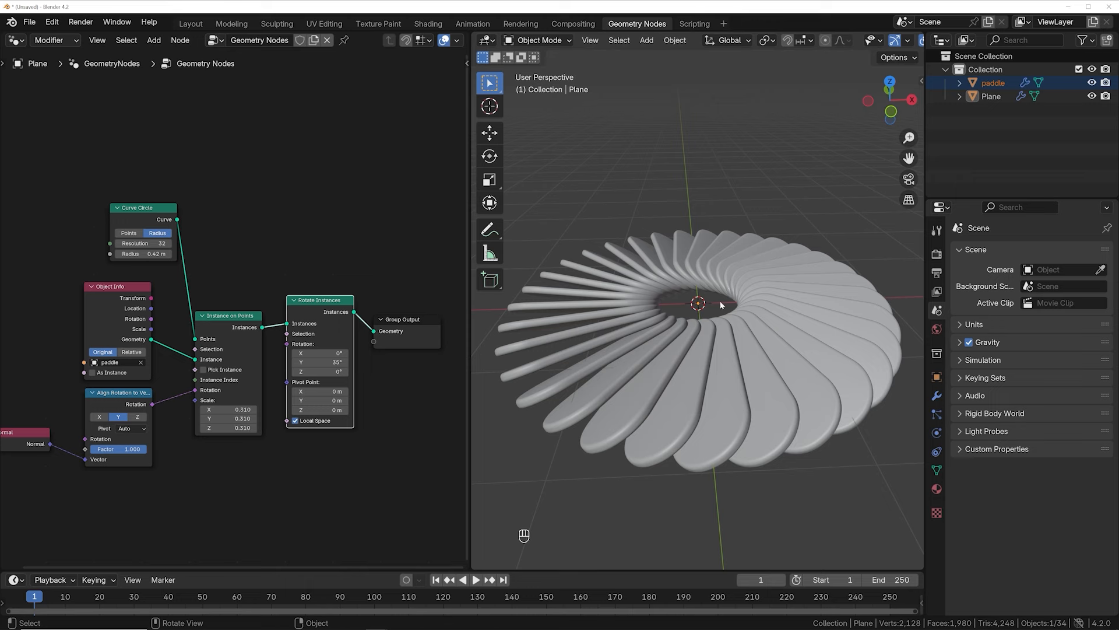
Select the ring of paddles and move the Curve Circle node closer to the Object Info node.
{"action": "left_click", "coordinate": [673, 378]}
{"action": "middle_click_drag", "start_coordinate": [673, 379], "coordinate": [645, 353]}
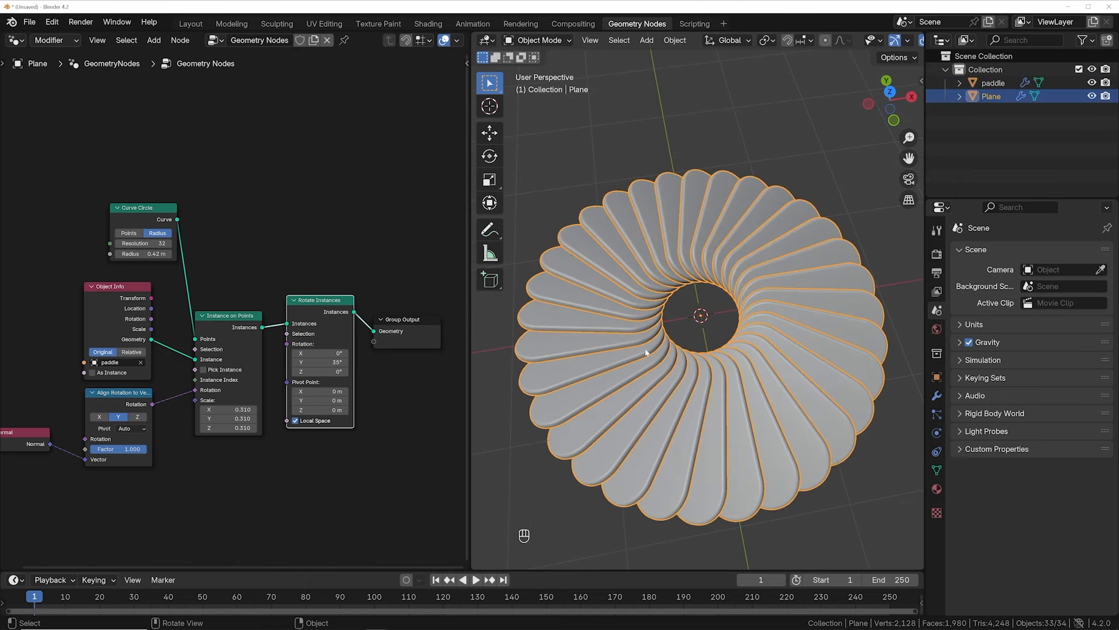
{"action": "scroll", "coordinate": [305, 338], "scroll_direction": "down", "scroll_amount": 1}
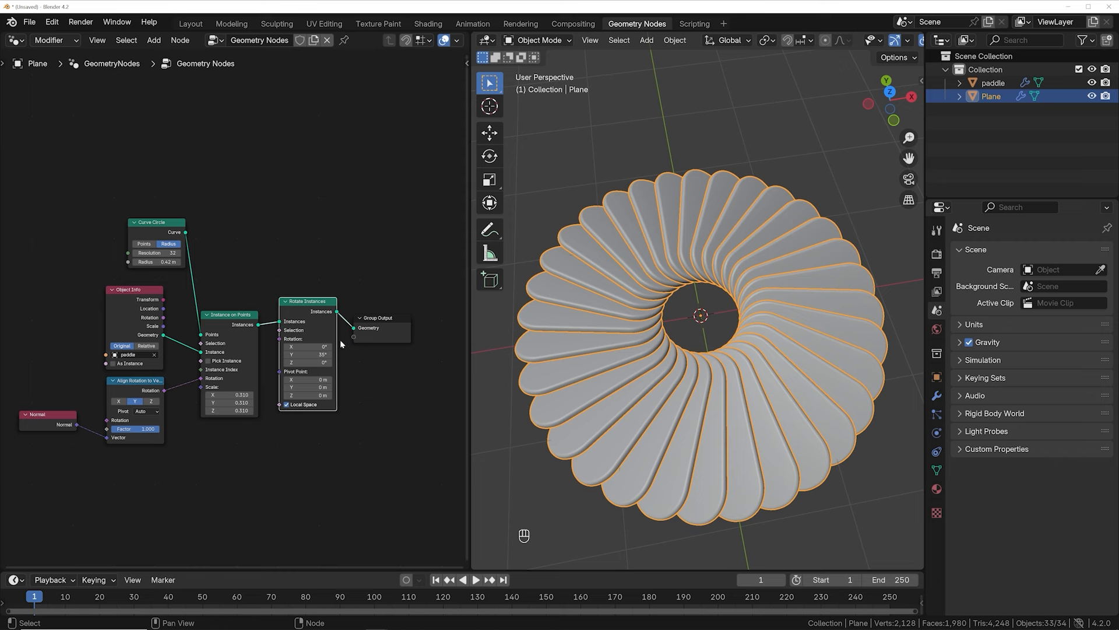
{"action": "left_click_drag", "start_coordinate": [156, 229], "coordinate": [139, 242]}
{"action": "scroll", "coordinate": [349, 352], "scroll_direction": "up", "scroll_amount": 1}
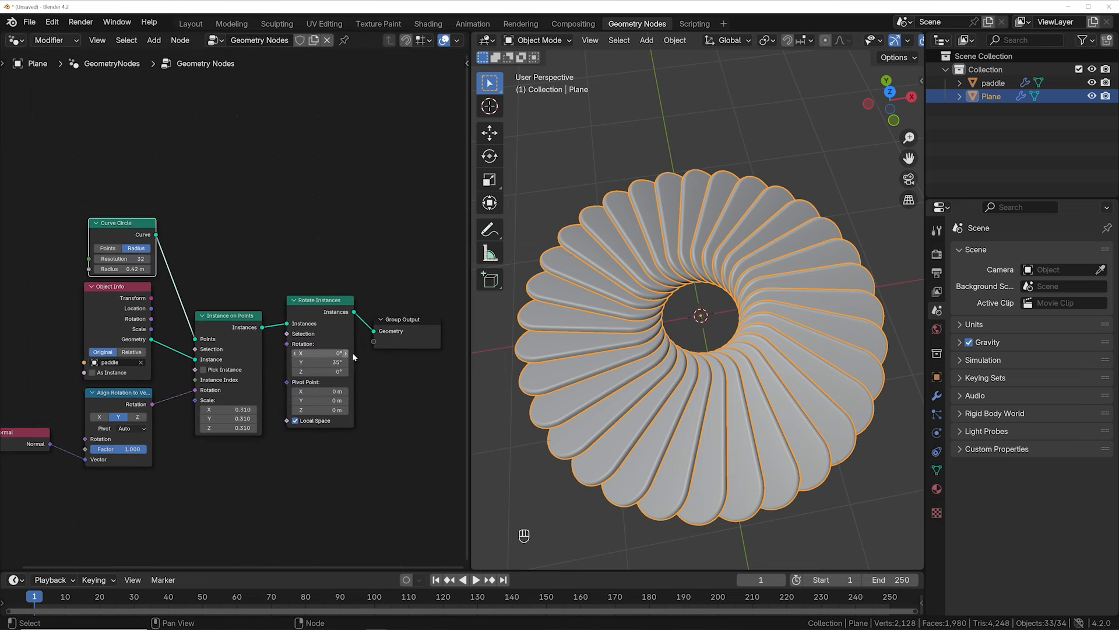
Move the Group Output node farther away from Rotate Instances and hide the ring of paddles.
{"action": "middle_click_drag", "start_coordinate": [375, 353], "coordinate": [146, 335]}
{"action": "left_click_drag", "start_coordinate": [182, 306], "coordinate": [334, 290]}
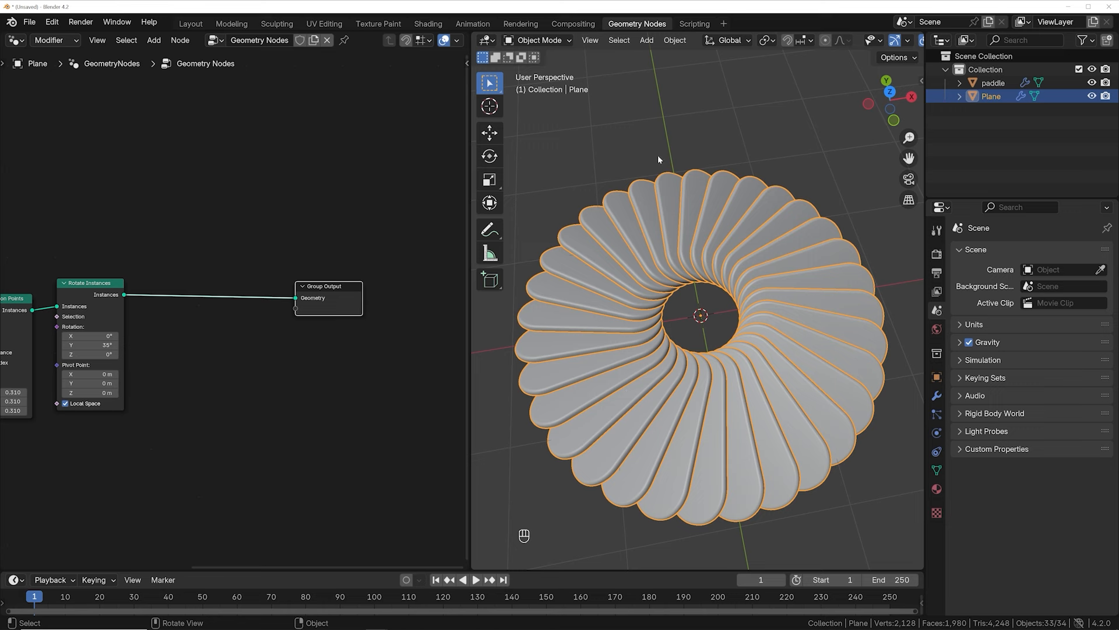
{"action": "left_click", "coordinate": [693, 340]}
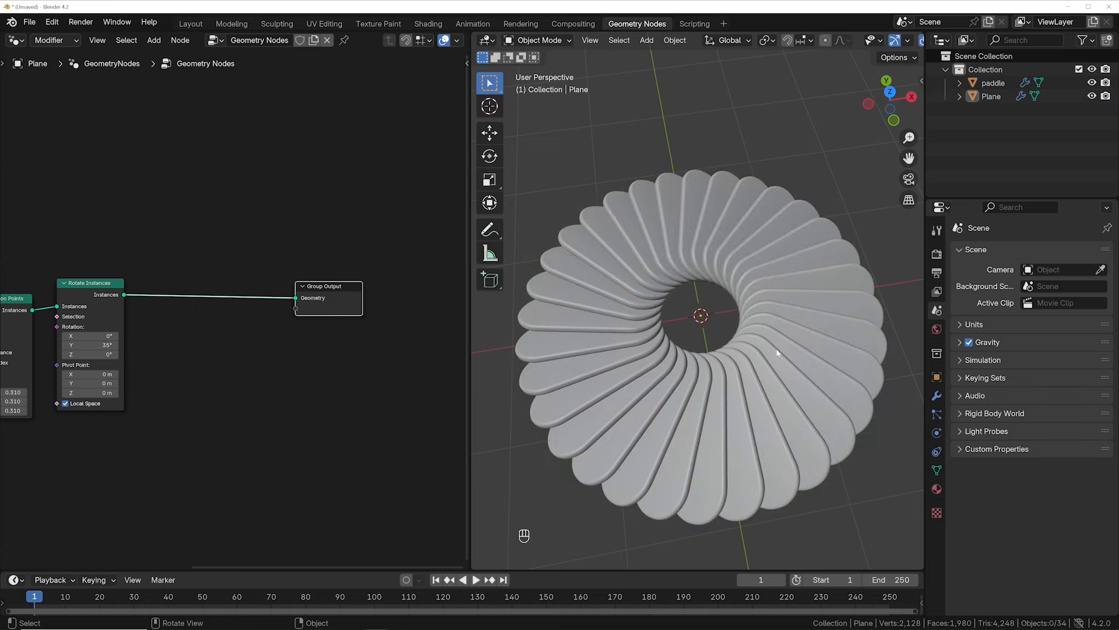
{"action": "left_click", "coordinate": [803, 324]}
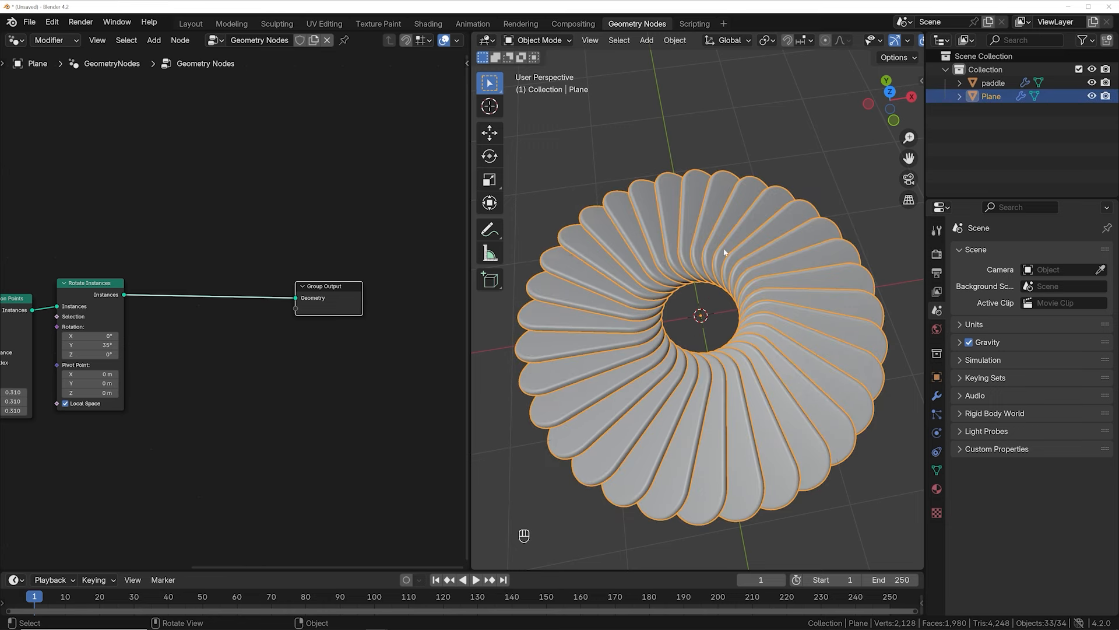
{"action": "key", "text": "h"}
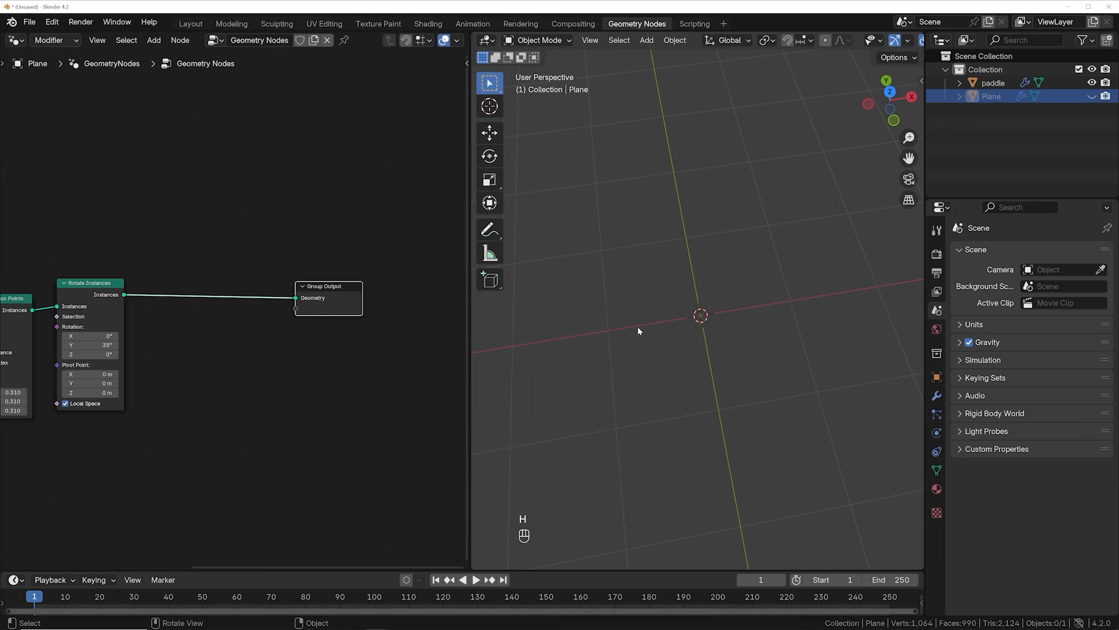
Add an ico sphere mesh at the world origin.
{"action": "key", "text": "shift+a"}
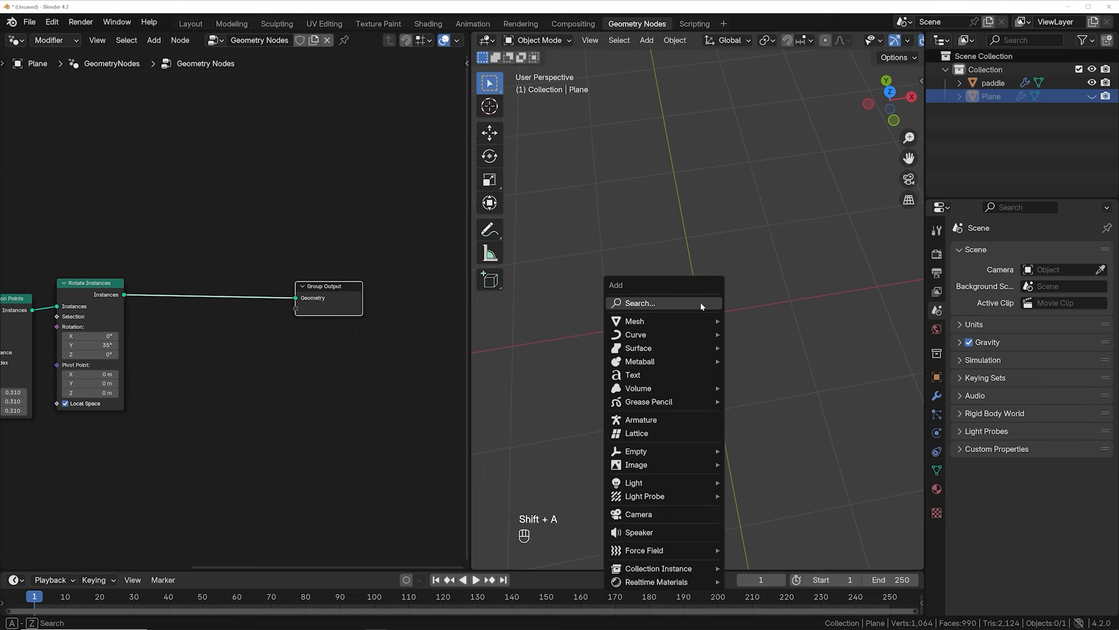
{"action": "mouse_move", "coordinate": [694, 321]}
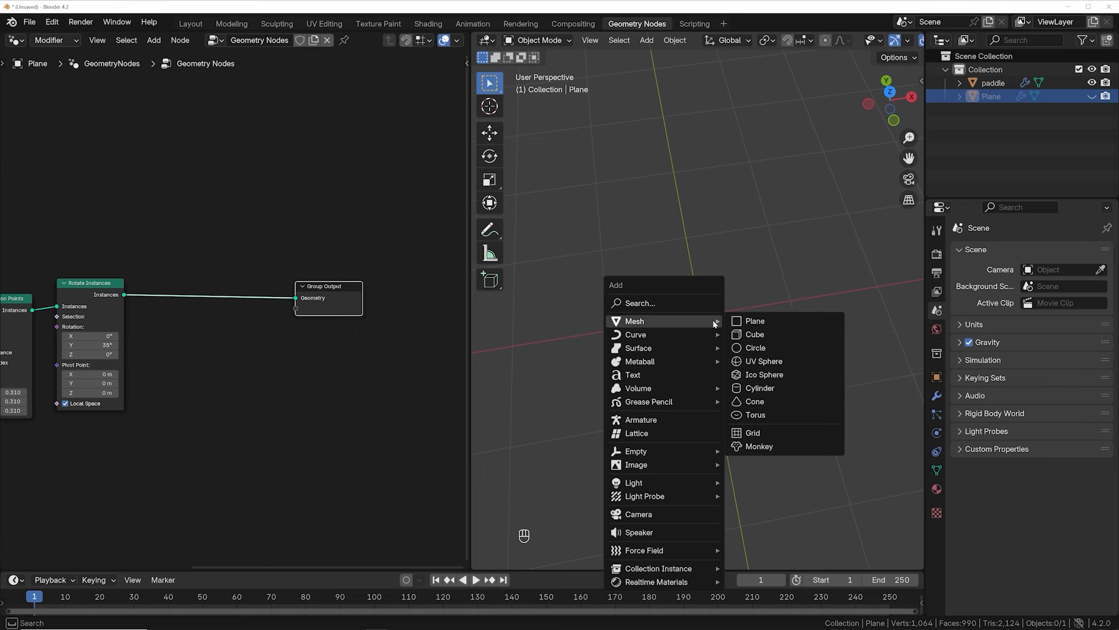
{"action": "left_click", "coordinate": [759, 375]}
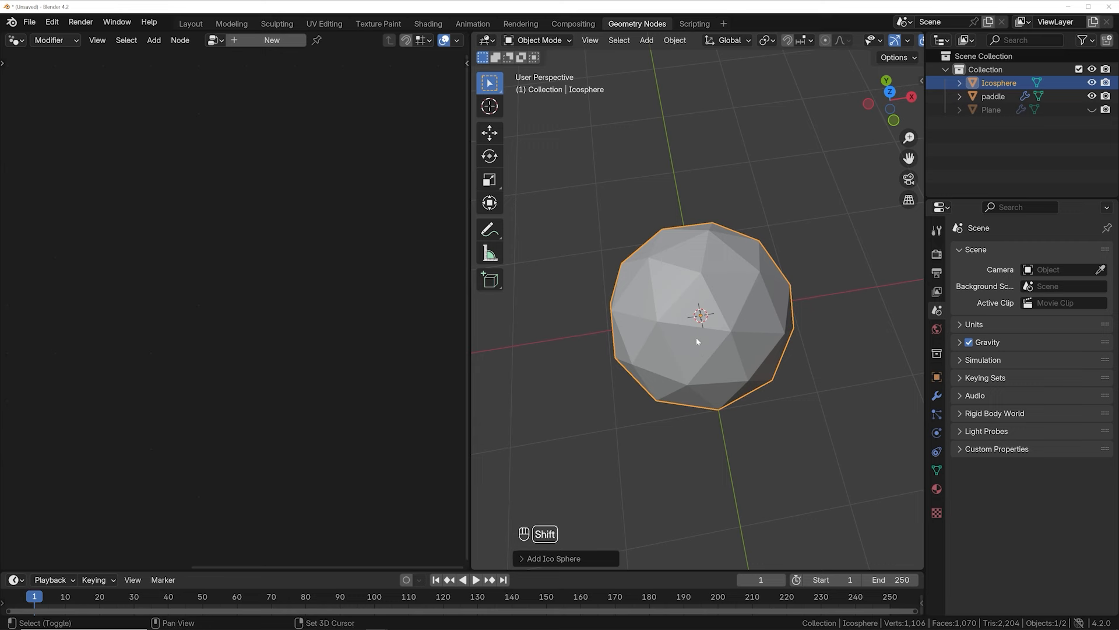
Add a Bézier circle curve at the world origin.
{"action": "key", "text": "shift+a"}
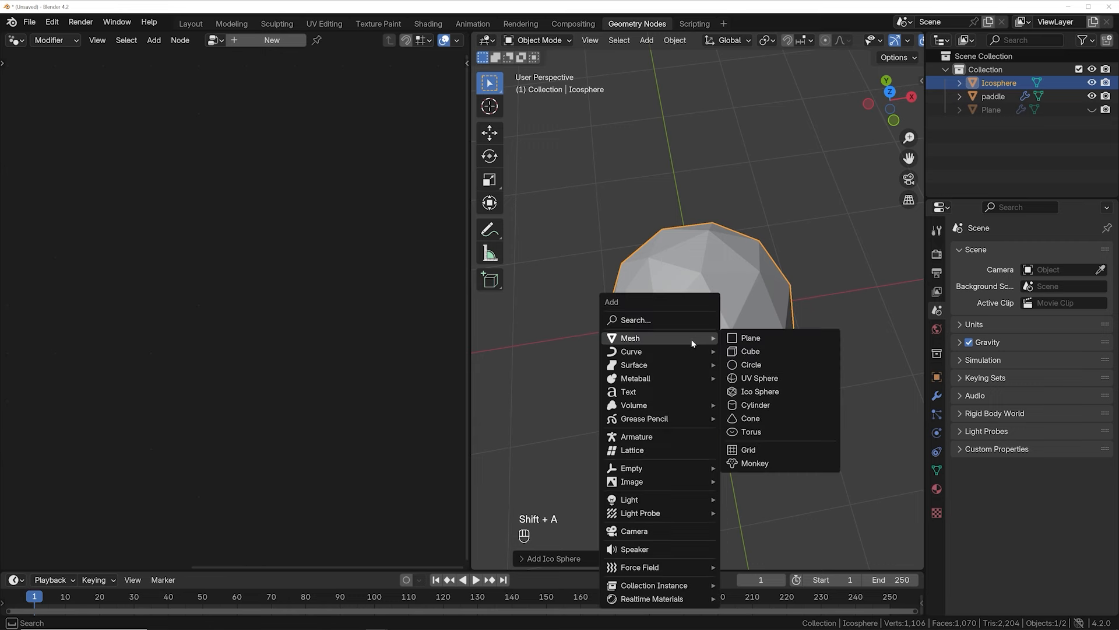
{"action": "mouse_move", "coordinate": [670, 351]}
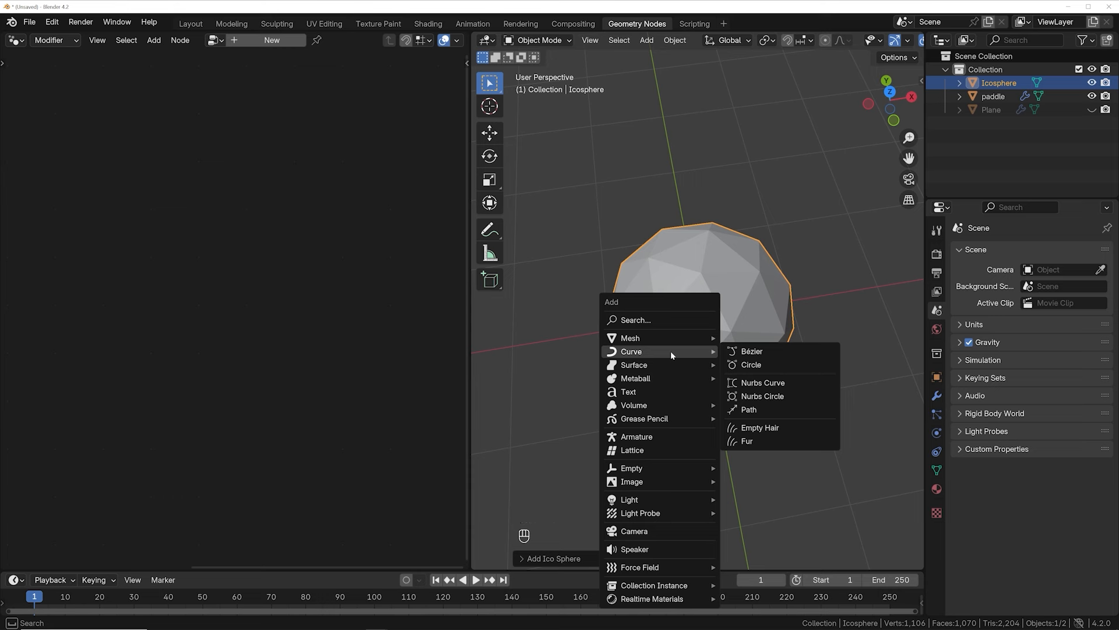
{"action": "key", "text": "Escape"}
{"action": "key", "text": "shift+a"}
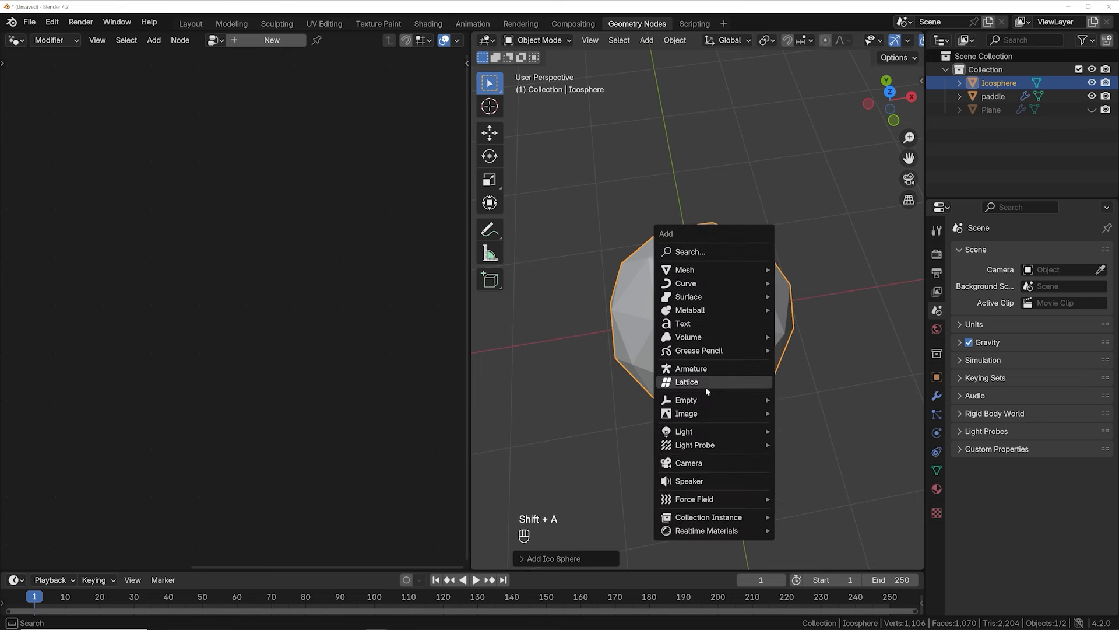
{"action": "mouse_move", "coordinate": [698, 284]}
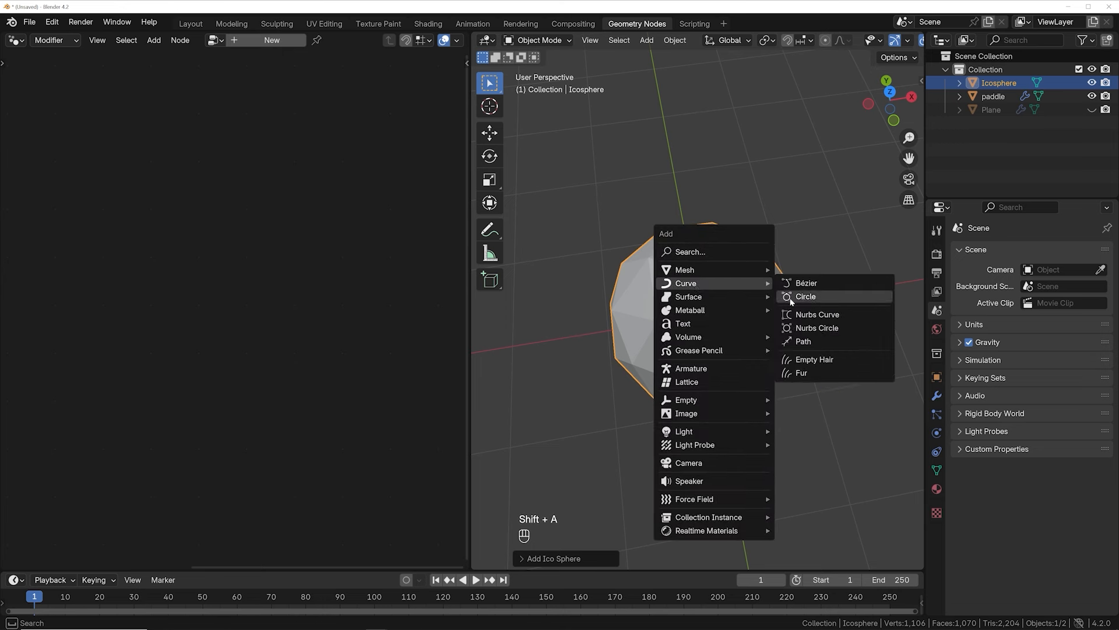
{"action": "left_click", "coordinate": [805, 296]}
Give the icosphere a Follow Path constraint with BézierCircle as its target.
{"action": "left_click", "coordinate": [751, 319]}
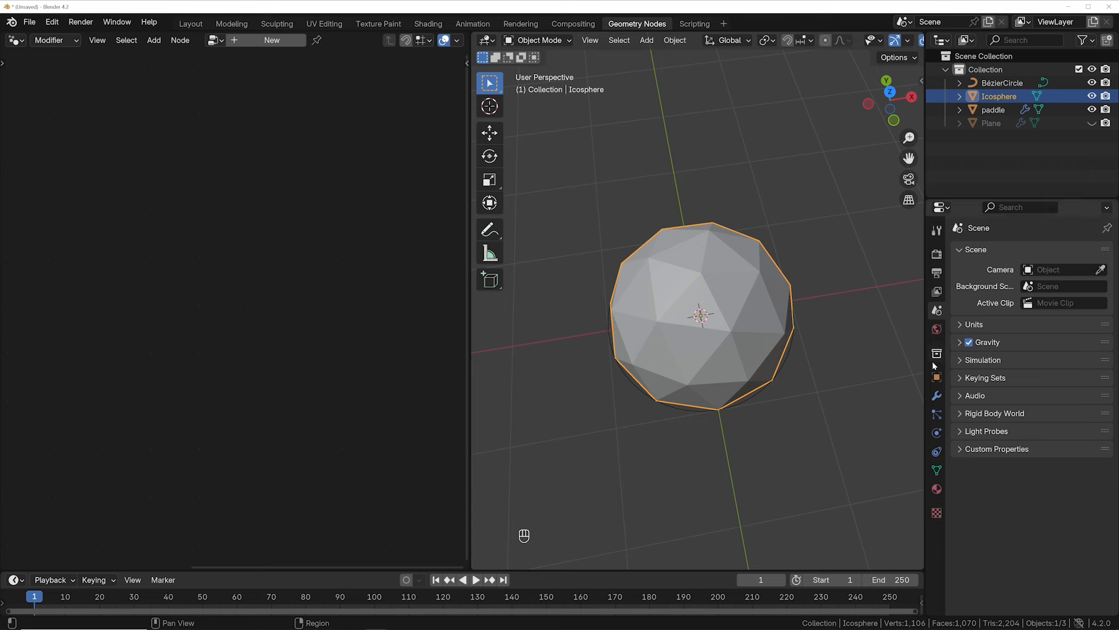
{"action": "left_click", "coordinate": [937, 451]}
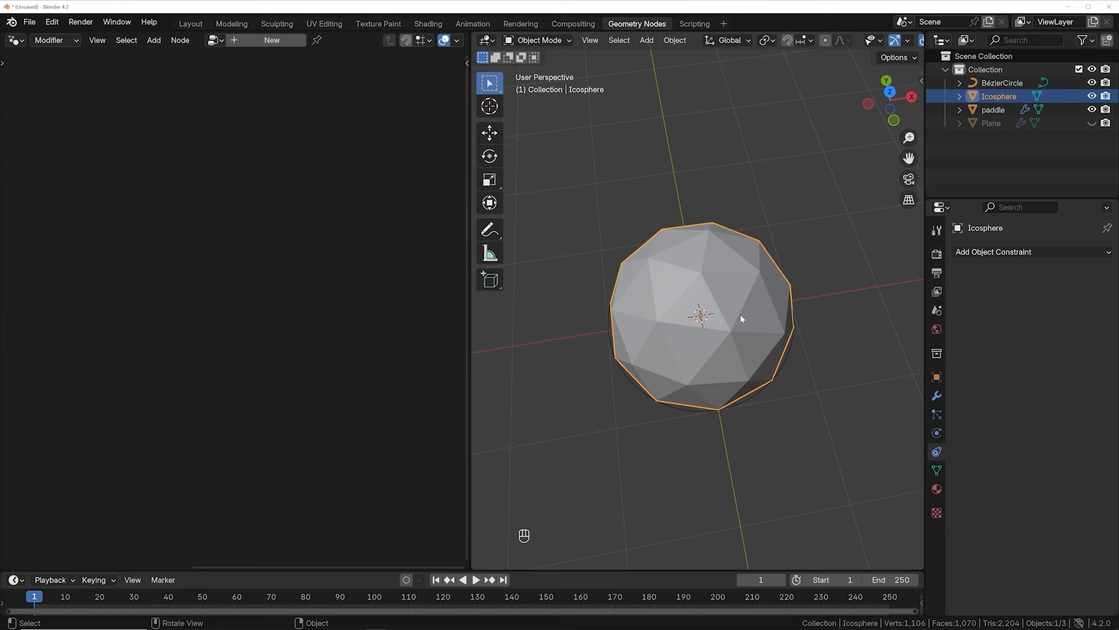
{"action": "left_click", "coordinate": [1043, 251]}
{"action": "left_click", "coordinate": [1073, 346]}
{"action": "left_click", "coordinate": [1046, 294]}
{"action": "left_click", "coordinate": [1035, 313]}
Scale the icosphere down until it is a small ball on the Bézier circle.
{"action": "key", "text": "s"}
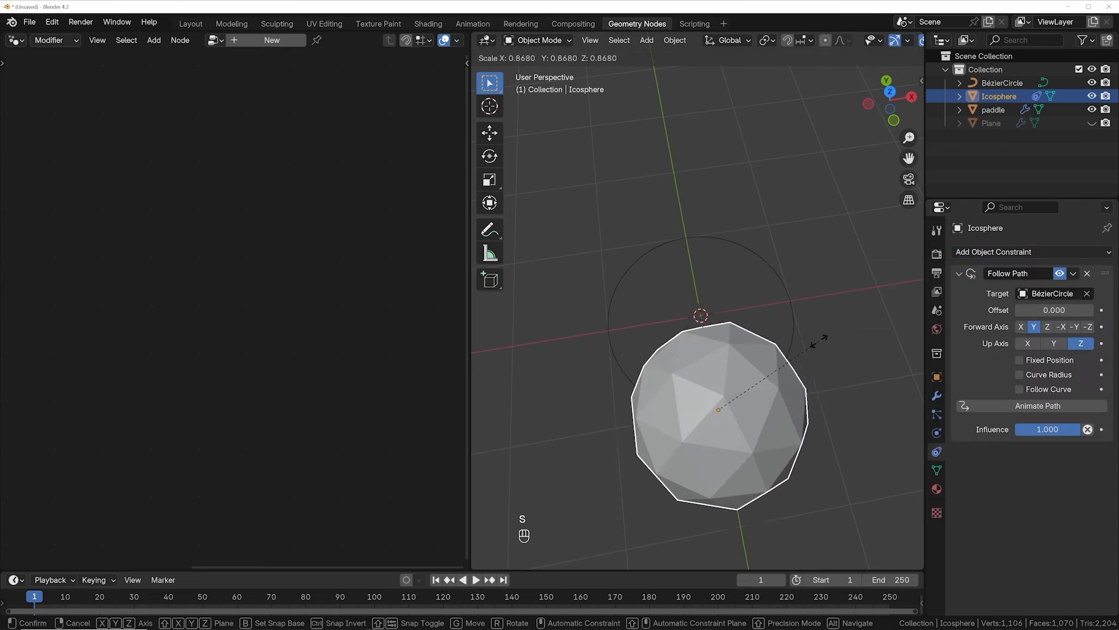
{"action": "left_click", "coordinate": [725, 401]}
{"action": "left_click_drag", "start_coordinate": [1026, 309], "coordinate": [863, 309]}
{"action": "key", "text": "ctrl+z"}
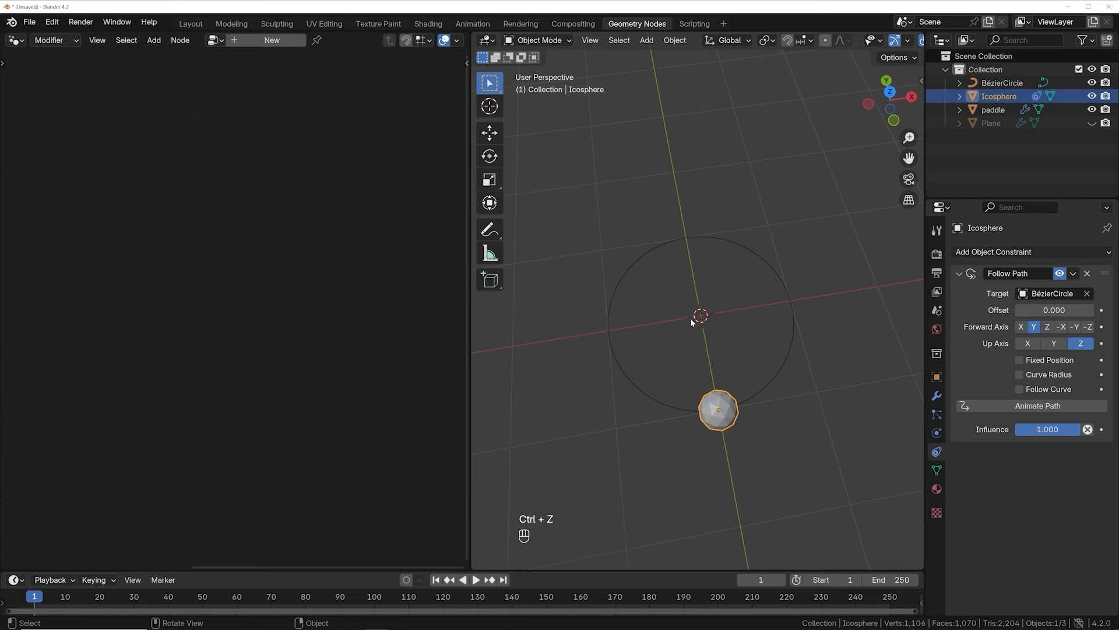
{"action": "key", "text": "s"}
{"action": "left_click", "coordinate": [751, 386]}
{"action": "key", "text": "Tab"}
{"action": "key", "text": "Tab"}
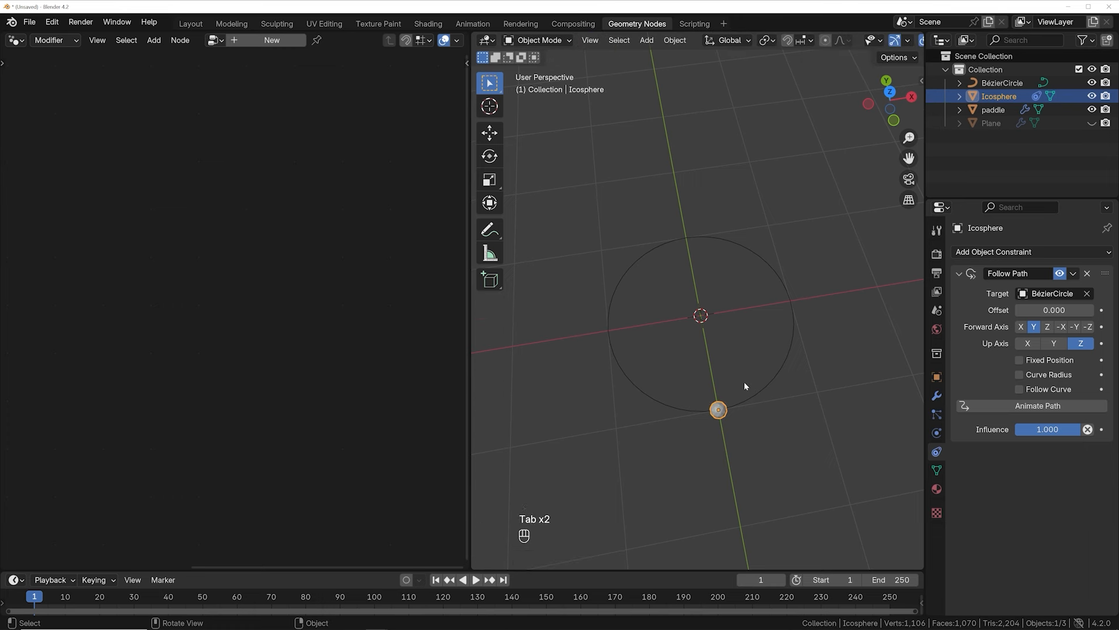
Subdivide the whole icosphere mesh, raising the number of cuts and the smoothness to round it.
{"action": "key", "text": "KP_Decimal"}
{"action": "key", "text": "Tab"}
{"action": "right_click", "coordinate": [744, 381]}
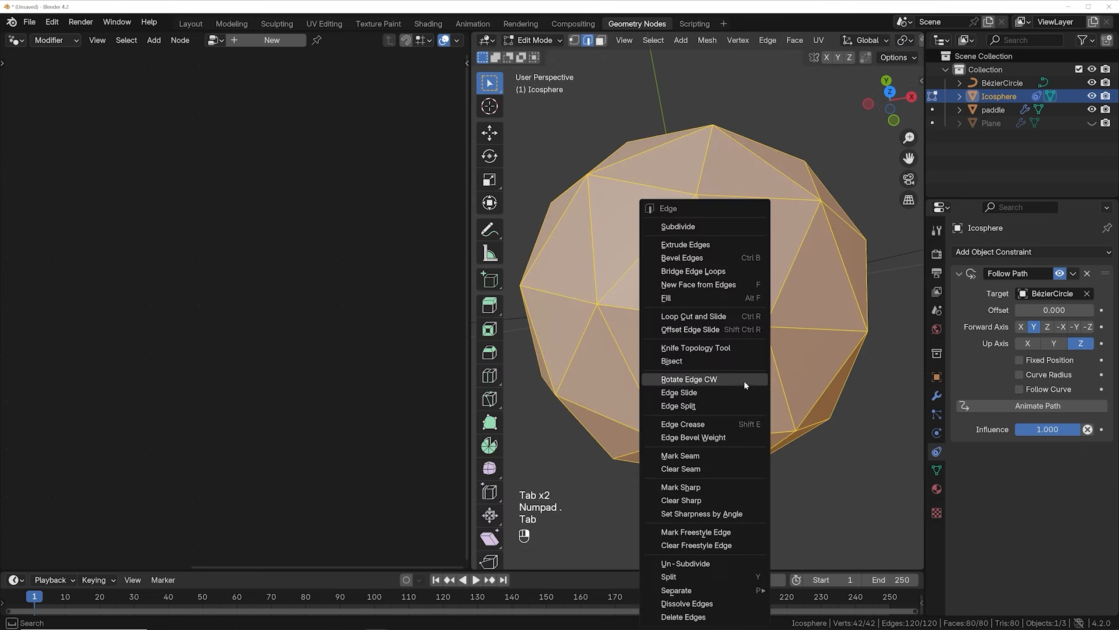
{"action": "left_click", "coordinate": [705, 226]}
{"action": "left_click", "coordinate": [528, 558]}
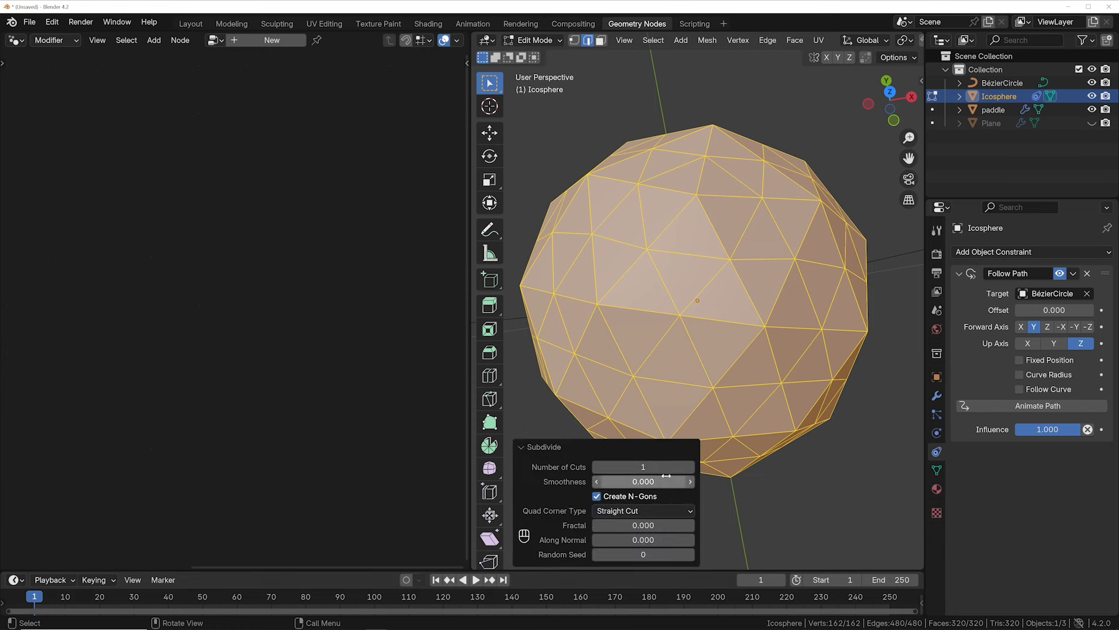
{"action": "left_click_drag", "start_coordinate": [609, 481], "coordinate": [691, 481]}
{"action": "left_click", "coordinate": [689, 468]}
Return the icosphere to Object Mode and apply smooth shading to it.
{"action": "key", "text": "Tab"}
{"action": "right_click", "coordinate": [742, 243]}
{"action": "left_click", "coordinate": [742, 244]}
Try sliding the icosphere along the circle with its Follow Path offset, and undo the change.
{"action": "scroll", "coordinate": [743, 250], "scroll_direction": "down", "scroll_amount": 8}
{"action": "scroll", "coordinate": [744, 251], "scroll_direction": "down", "scroll_amount": 6}
{"action": "middle_click_drag", "start_coordinate": [733, 251], "coordinate": [731, 335], "text": "shift"}
{"action": "scroll", "coordinate": [731, 335], "scroll_direction": "up", "scroll_amount": 2}
{"action": "left_click_drag", "start_coordinate": [1054, 310], "coordinate": [985, 310]}
{"action": "key", "text": "ctrl+z"}
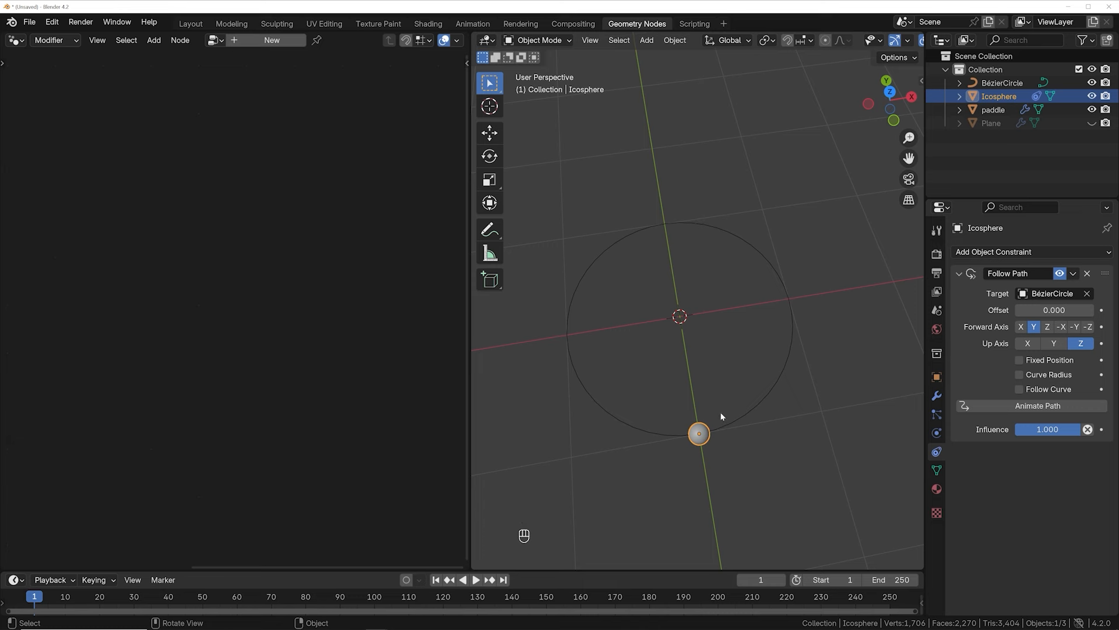
Add a Plain Axes empty and give it a Follow Path constraint targeting BézierCircle.
{"action": "key", "text": "shift+a"}
{"action": "mouse_move", "coordinate": [696, 485]}
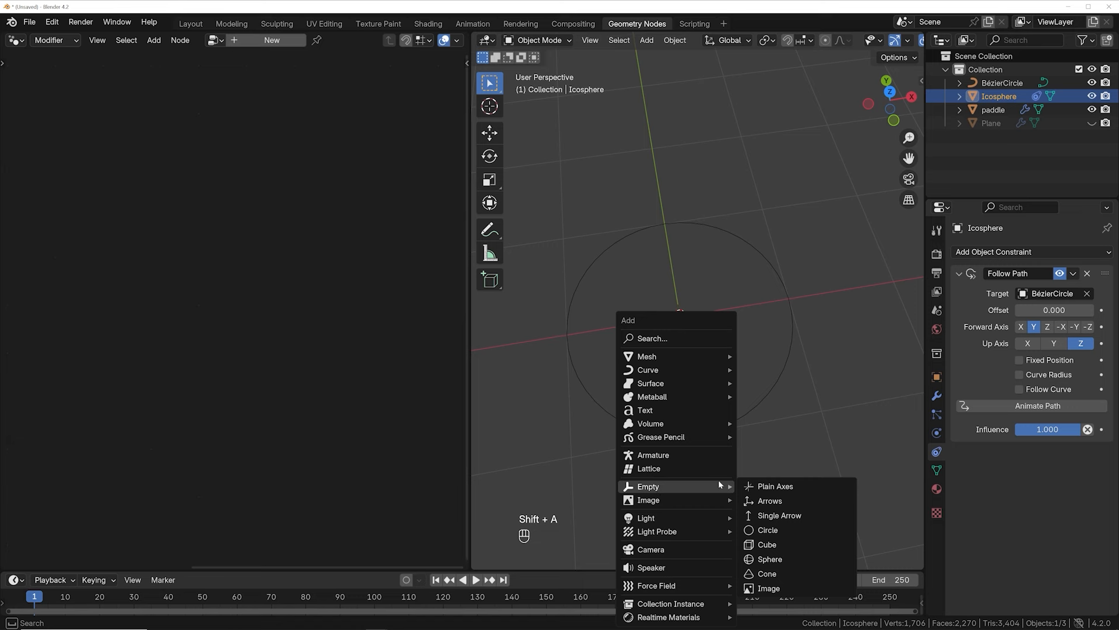
{"action": "left_click", "coordinate": [776, 485]}
{"action": "left_click", "coordinate": [997, 252]}
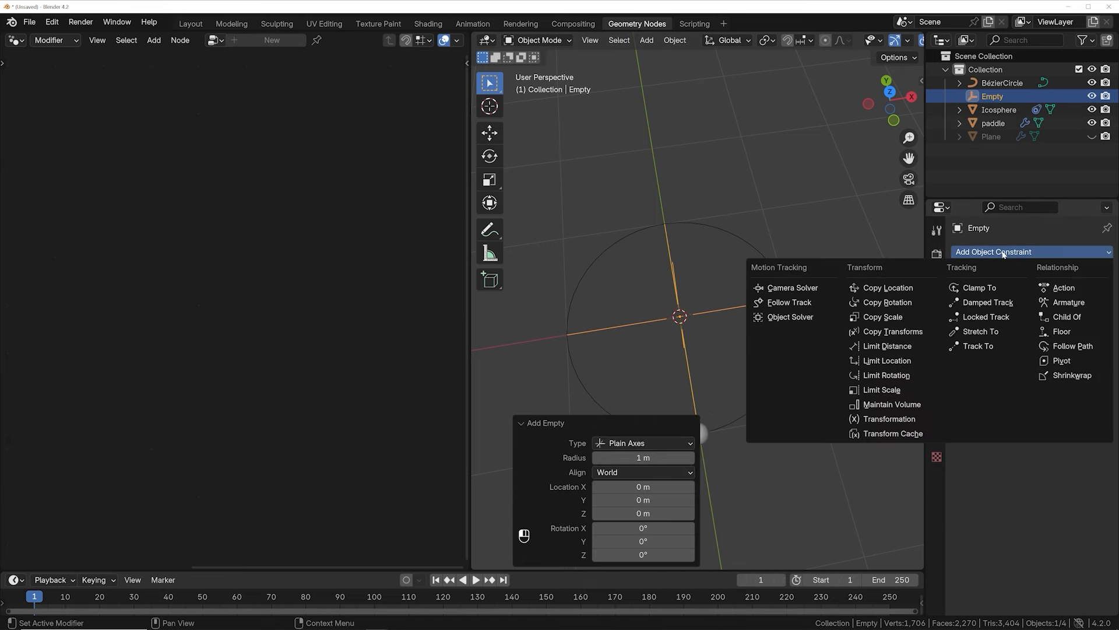
{"action": "left_click", "coordinate": [1073, 345]}
{"action": "left_click", "coordinate": [1049, 294]}
{"action": "left_click", "coordinate": [1049, 313]}
Try moving the empty and the icosphere along the circle with their Follow Path offsets, undoing each change.
{"action": "left_click_drag", "start_coordinate": [1057, 310], "coordinate": [737, 310]}
{"action": "key", "text": "ctrl+z"}
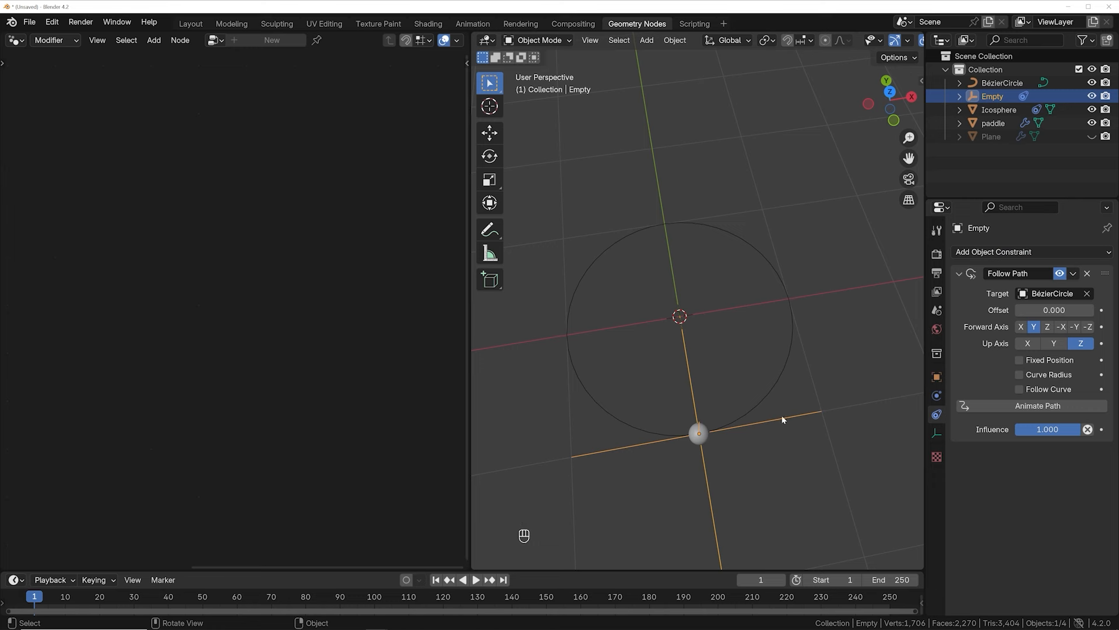
{"action": "left_click", "coordinate": [702, 438]}
{"action": "mouse_move", "coordinate": [1055, 310]}
{"action": "left_mouse_down"}
{"action": "mouse_move", "coordinate": [945, 310]}
{"action": "mouse_move", "coordinate": [1076, 310]}
{"action": "left_mouse_up"}
{"action": "key", "text": "ctrl+z"}
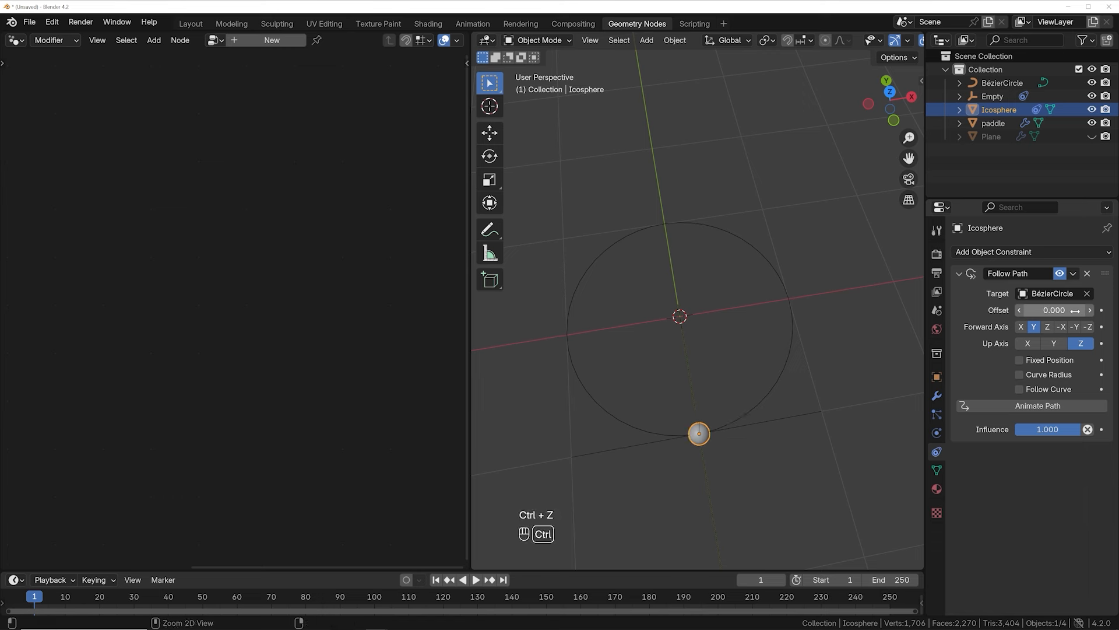
Unhide the ring of paddles and scale the Bézier circle up by a factor of 1.582.
{"action": "left_click", "coordinate": [808, 419]}
{"action": "left_click", "coordinate": [707, 435]}
{"action": "left_click", "coordinate": [753, 411]}
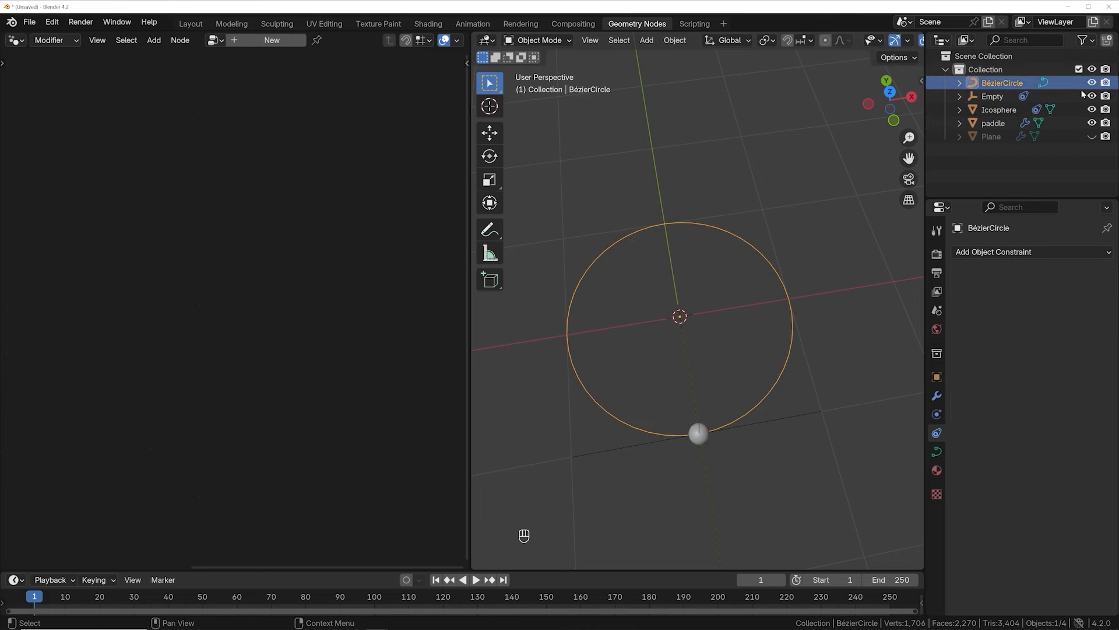
{"action": "left_click", "coordinate": [1092, 137]}
{"action": "middle_click_drag", "start_coordinate": [796, 261], "coordinate": [788, 230]}
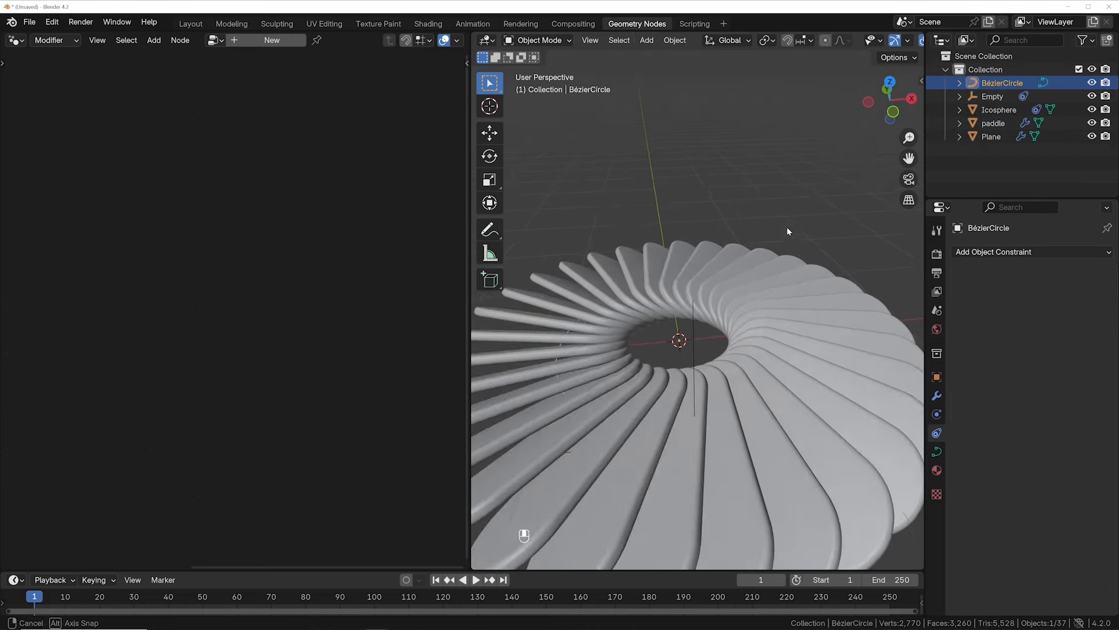
{"action": "scroll", "coordinate": [795, 283], "scroll_direction": "down", "scroll_amount": 4}
{"action": "key", "text": "s"}
{"action": "left_click", "coordinate": [837, 282]}
Raise the Bézier circle along Z above the ring of paddles and scale it by 1.061.
{"action": "left_click", "coordinate": [489, 134]}
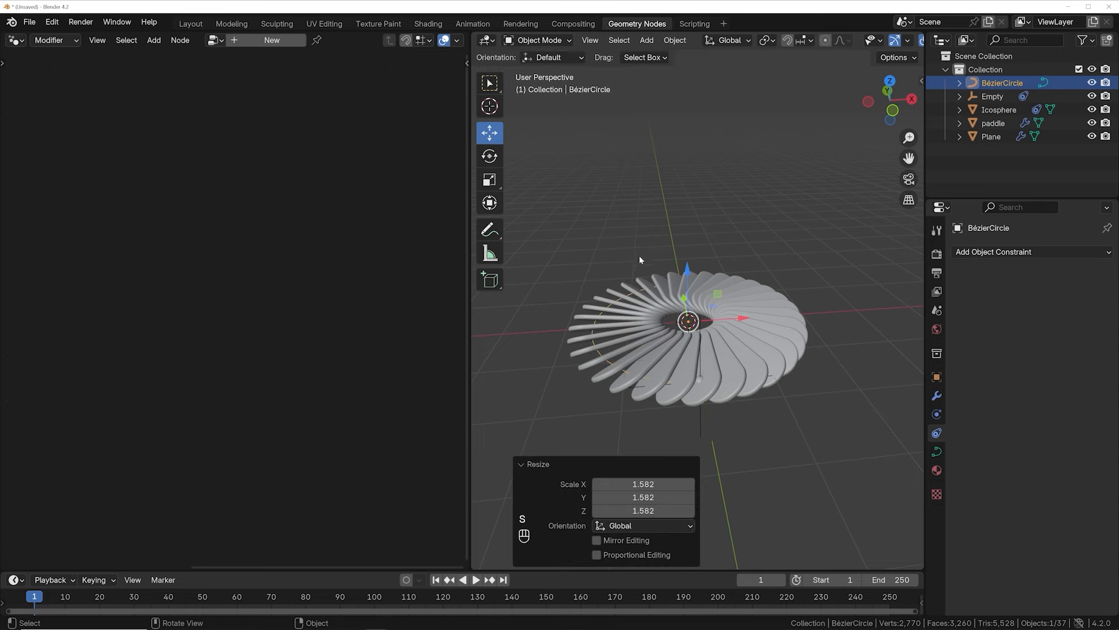
{"action": "left_click_drag", "start_coordinate": [692, 274], "coordinate": [691, 239]}
{"action": "key", "text": "s"}
{"action": "left_click", "coordinate": [729, 240]}
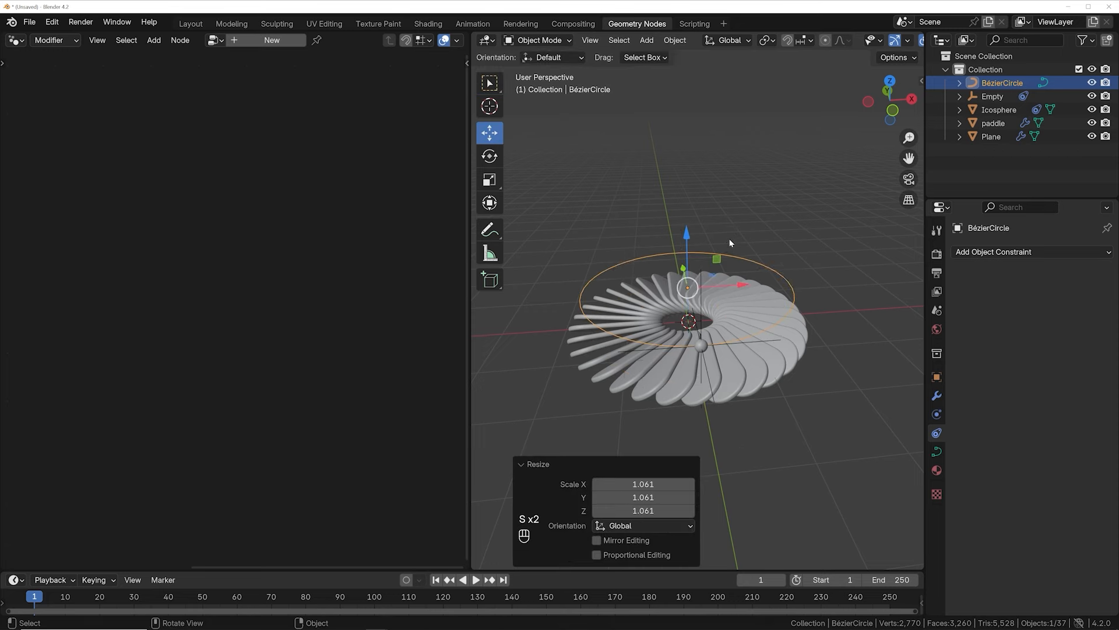
In top view, scale the Bézier circle down so it runs farther inside the paddles' outer ends.
{"action": "key", "text": "grave"}
{"action": "left_click", "coordinate": [722, 175]}
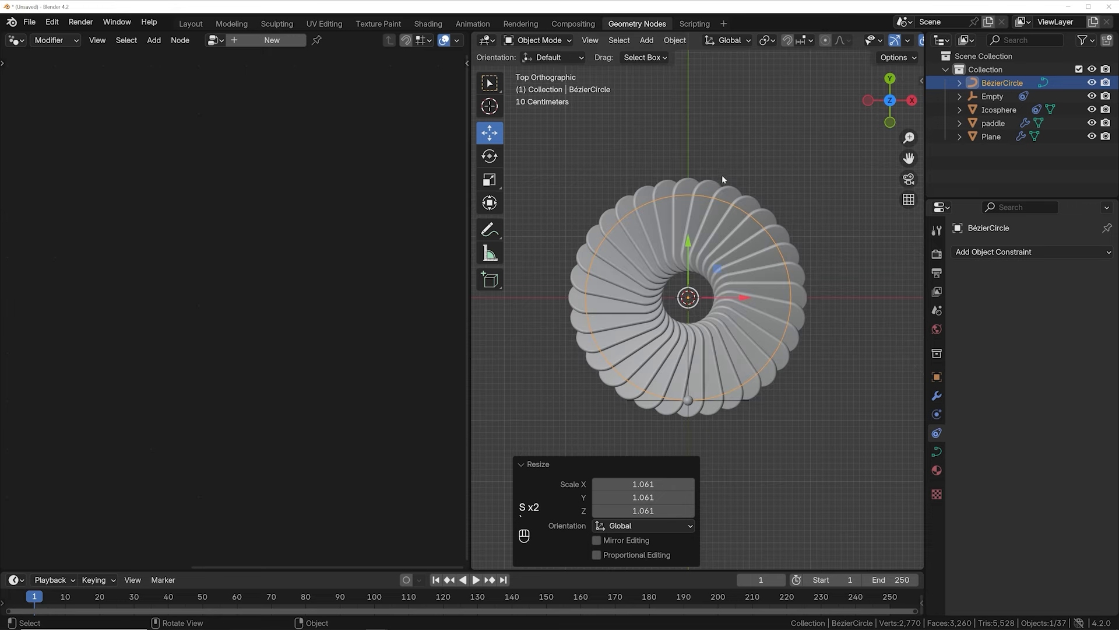
{"action": "scroll", "coordinate": [804, 289], "scroll_direction": "up", "scroll_amount": 2}
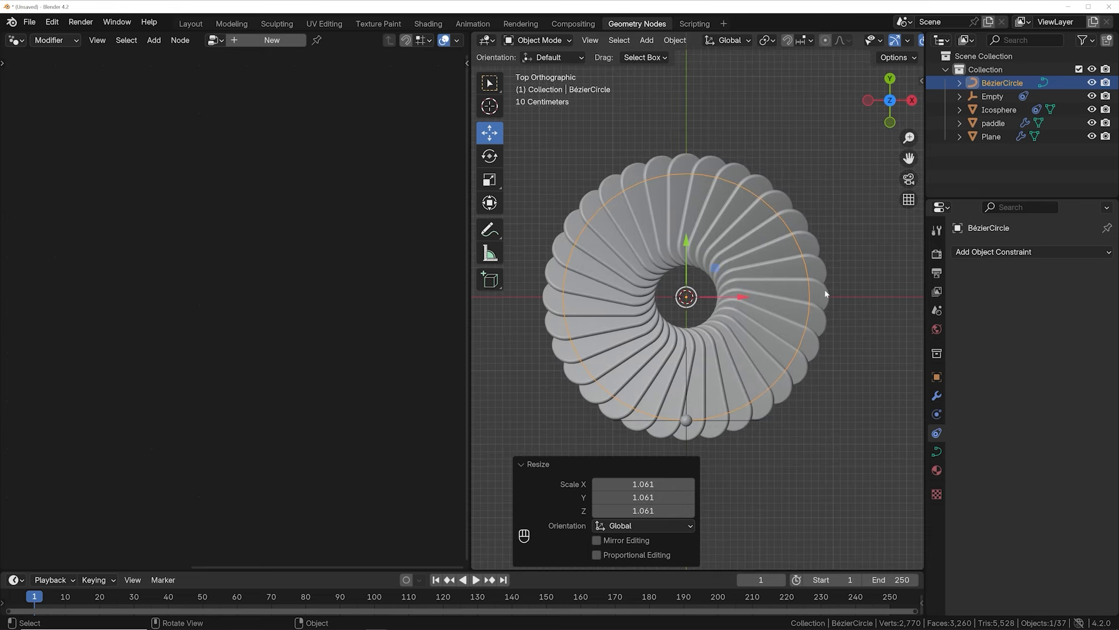
{"action": "key", "text": "s"}
{"action": "left_click", "coordinate": [808, 310]}
Lower the Bézier circle closer to the paddles, finishing with an upward nudge of about 0.08 m along Z.
{"action": "middle_click_drag", "start_coordinate": [809, 311], "coordinate": [719, 203]}
{"action": "left_click_drag", "start_coordinate": [687, 236], "coordinate": [695, 273]}
{"action": "middle_click_drag", "start_coordinate": [694, 273], "coordinate": [700, 250]}
{"action": "scroll", "coordinate": [700, 250], "scroll_direction": "up", "scroll_amount": 3}
{"action": "left_click_drag", "start_coordinate": [676, 279], "coordinate": [681, 265]}
{"action": "middle_click_drag", "start_coordinate": [680, 264], "coordinate": [722, 295]}
{"action": "scroll", "coordinate": [722, 297], "scroll_direction": "down", "scroll_amount": 6}
{"action": "scroll", "coordinate": [721, 295], "scroll_direction": "up", "scroll_amount": 2}
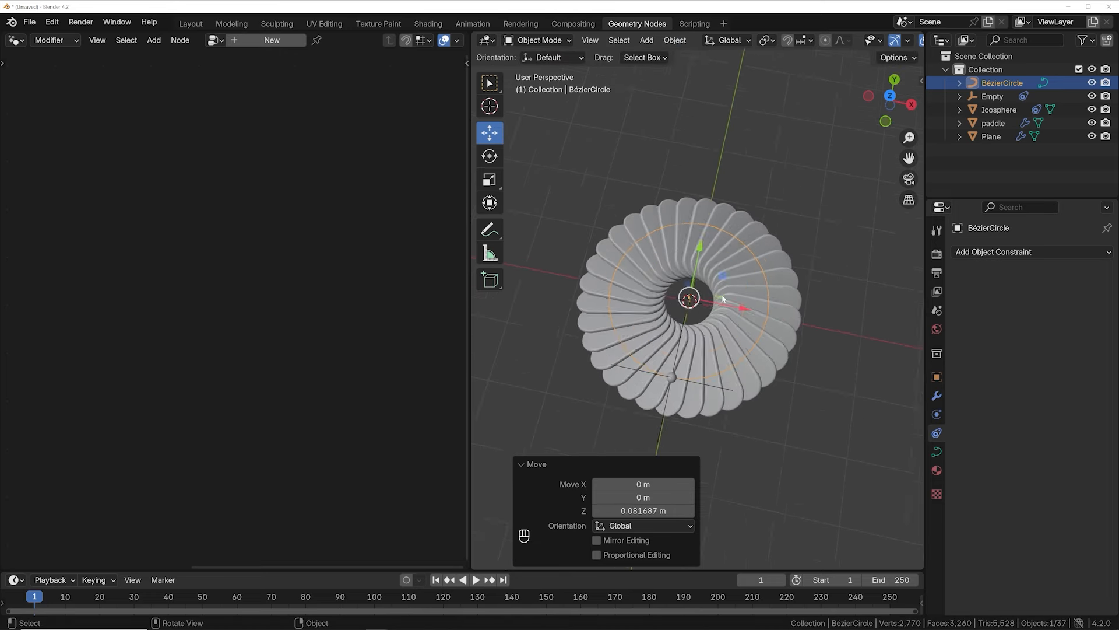
Try sliding the icosphere over the ring of paddles with its Follow Path offset, and undo it.
{"action": "scroll", "coordinate": [723, 299], "scroll_direction": "up", "scroll_amount": 2}
{"action": "left_click", "coordinate": [712, 381]}
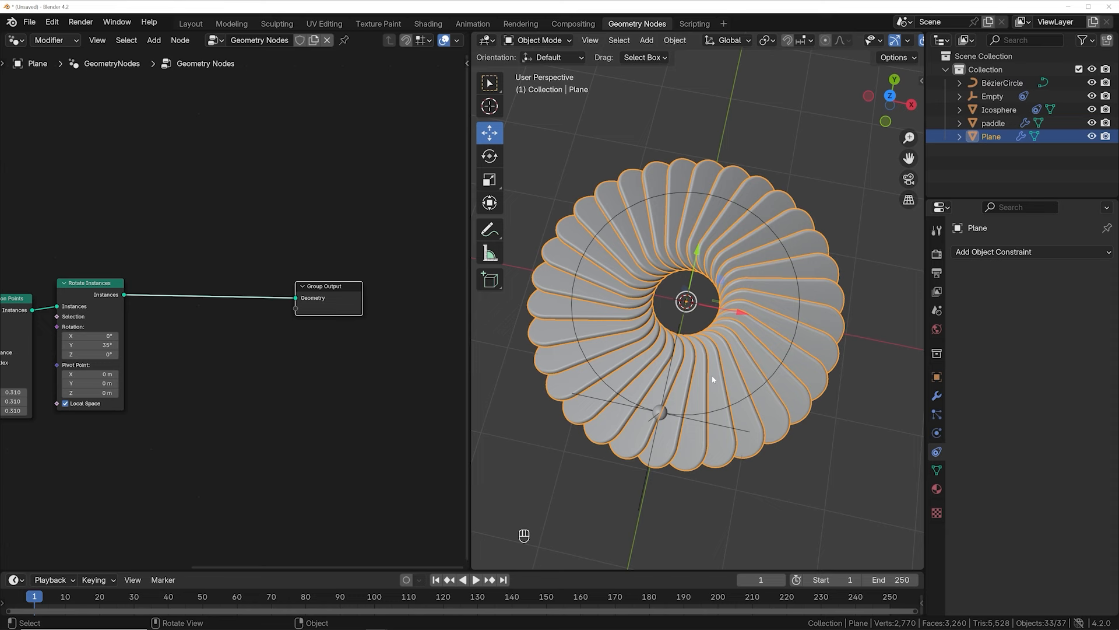
{"action": "left_click", "coordinate": [664, 413]}
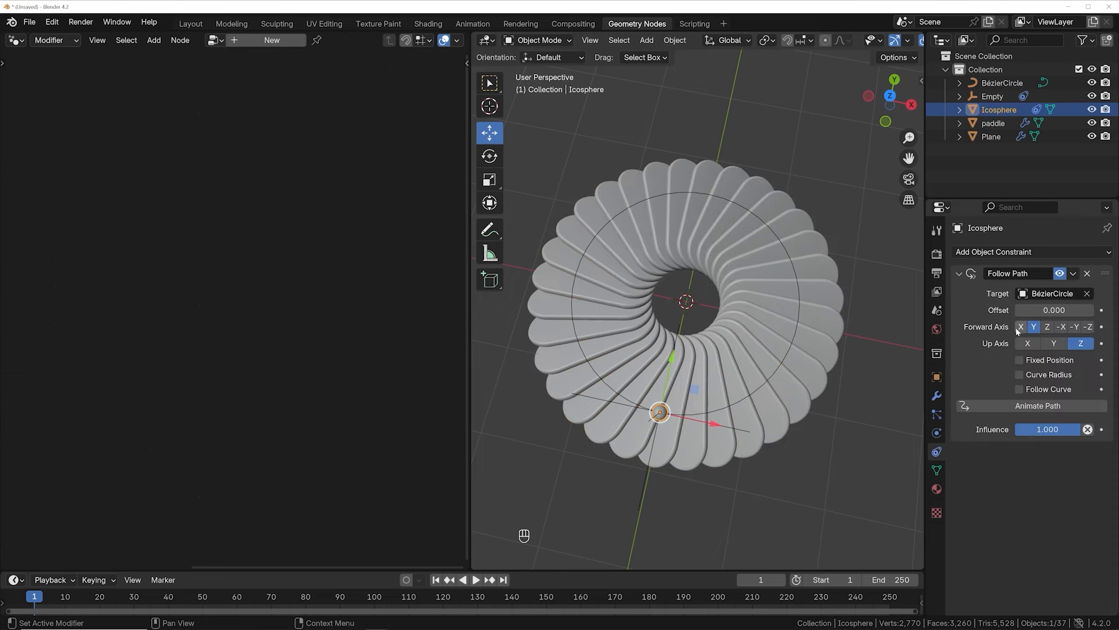
{"action": "left_click_drag", "start_coordinate": [1055, 310], "coordinate": [756, 311]}
{"action": "key", "text": "ctrl+z"}
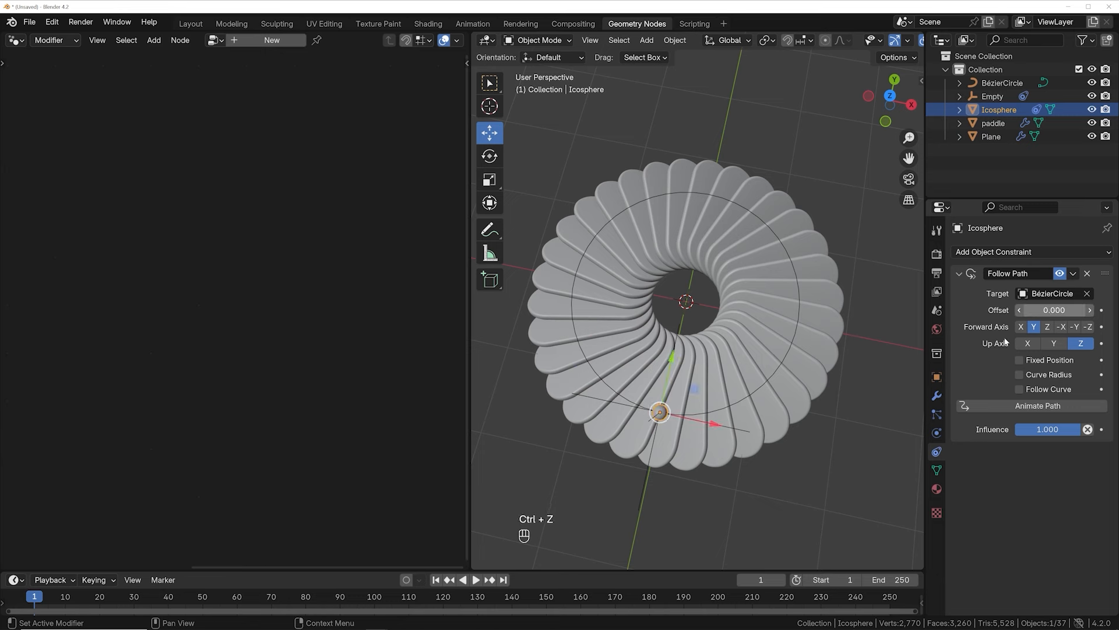
Select the ring of paddles and insert a Scale Instances node between Rotate Instances and Group Output, placing it lower in the tree.
{"action": "left_click", "coordinate": [746, 412]}
{"action": "middle_click_drag", "start_coordinate": [117, 296], "coordinate": [169, 257]}
{"action": "key", "text": "shift+a"}
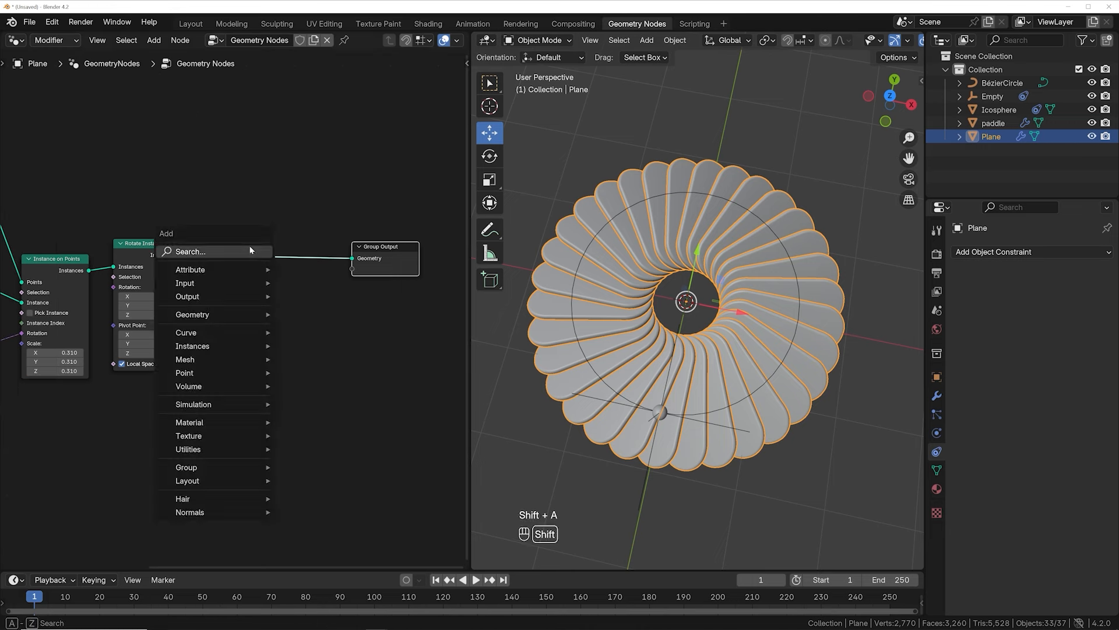
{"action": "left_click", "coordinate": [250, 247]}
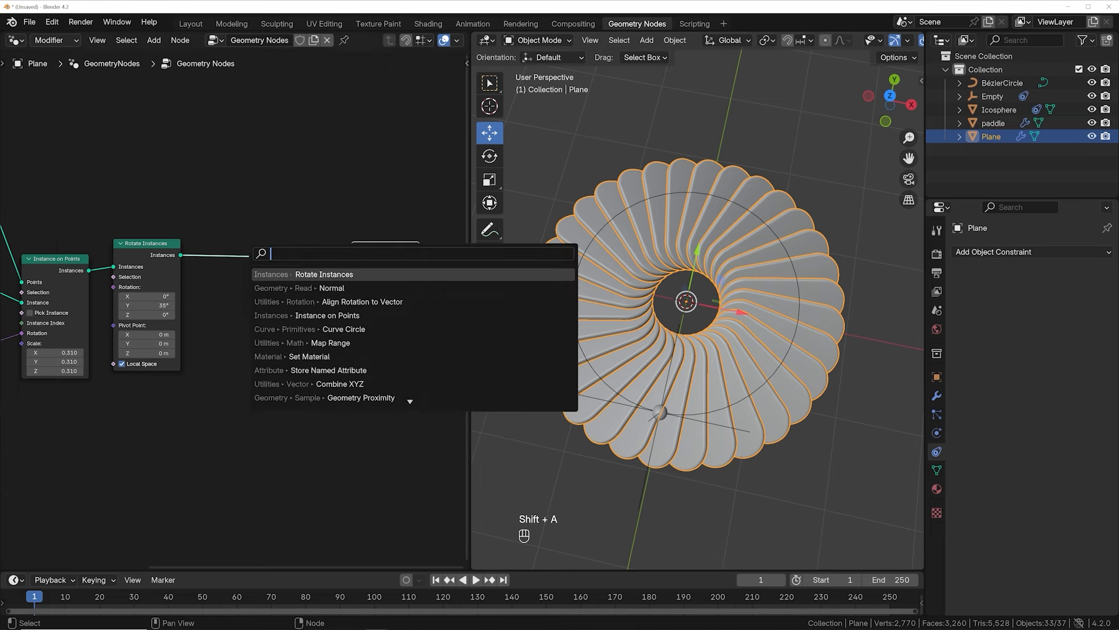
{"action": "type", "text": "scale ins"}
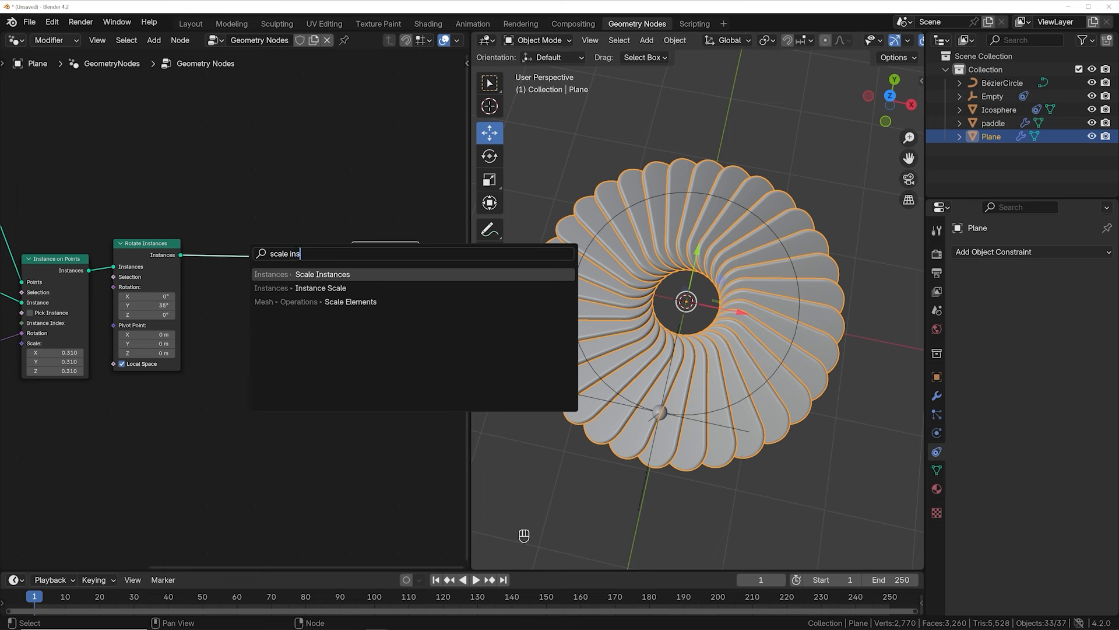
{"action": "key", "text": "Return"}
{"action": "left_click", "coordinate": [255, 264]}
{"action": "left_click_drag", "start_coordinate": [255, 264], "coordinate": [257, 386]}
{"action": "middle_click_drag", "start_coordinate": [162, 419], "coordinate": [263, 349]}
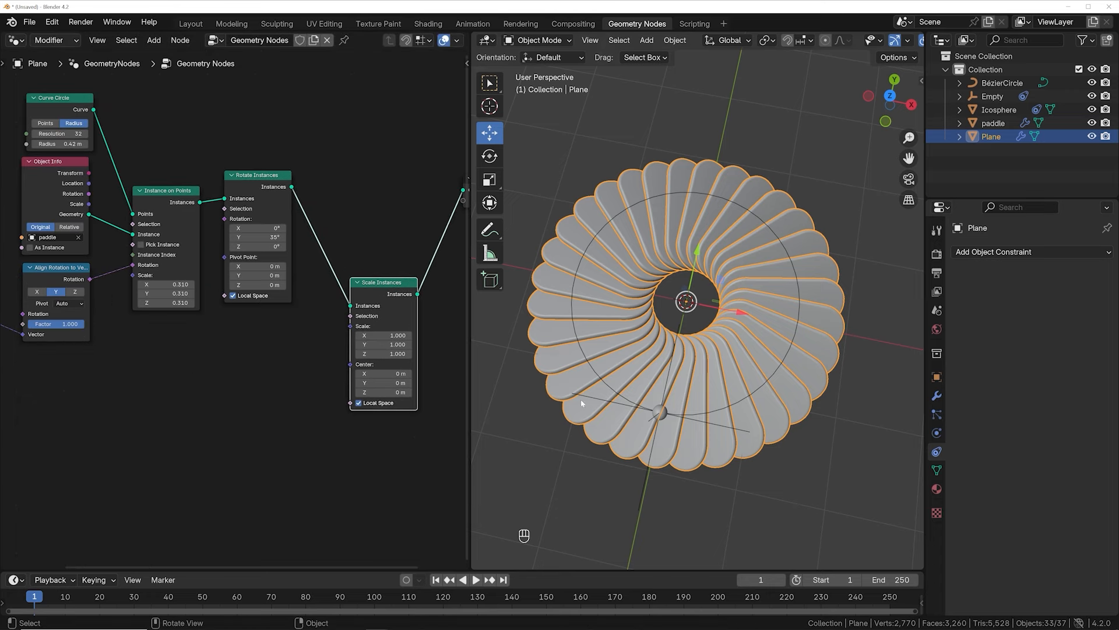
Bring the Empty into the node tree as an Object Info node below the Align Rotation to Vector node.
{"action": "left_click", "coordinate": [729, 508]}
{"action": "left_click", "coordinate": [680, 438]}
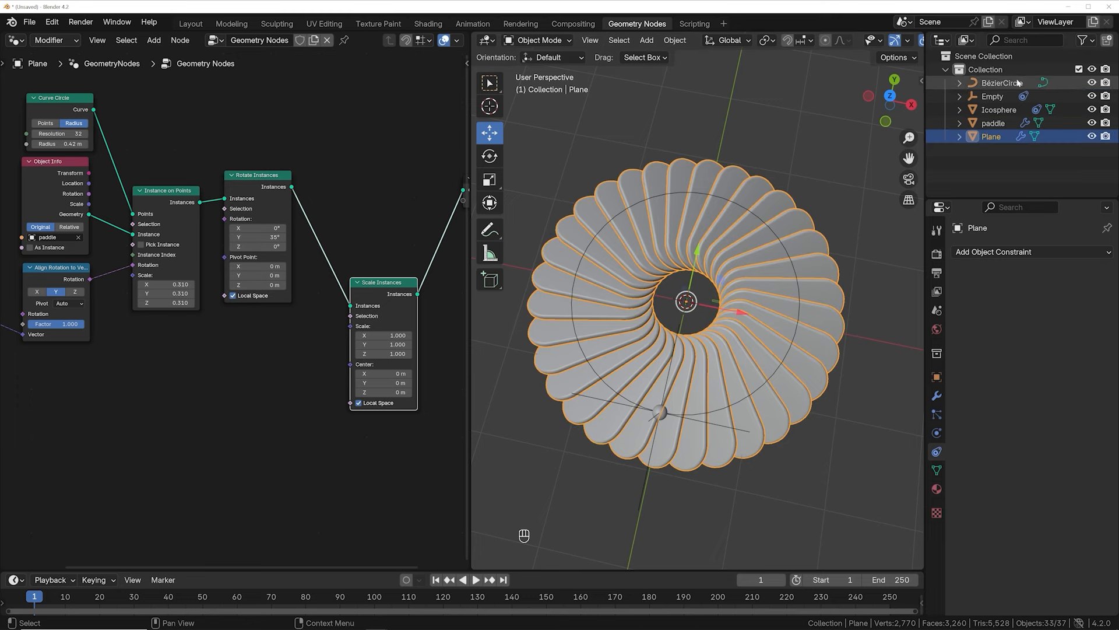
{"action": "left_click_drag", "start_coordinate": [998, 98], "coordinate": [110, 428]}
{"action": "left_click_drag", "start_coordinate": [49, 392], "coordinate": [49, 392]}
{"action": "middle_click_drag", "start_coordinate": [64, 393], "coordinate": [217, 357]}
{"action": "left_click_drag", "start_coordinate": [217, 358], "coordinate": [204, 374]}
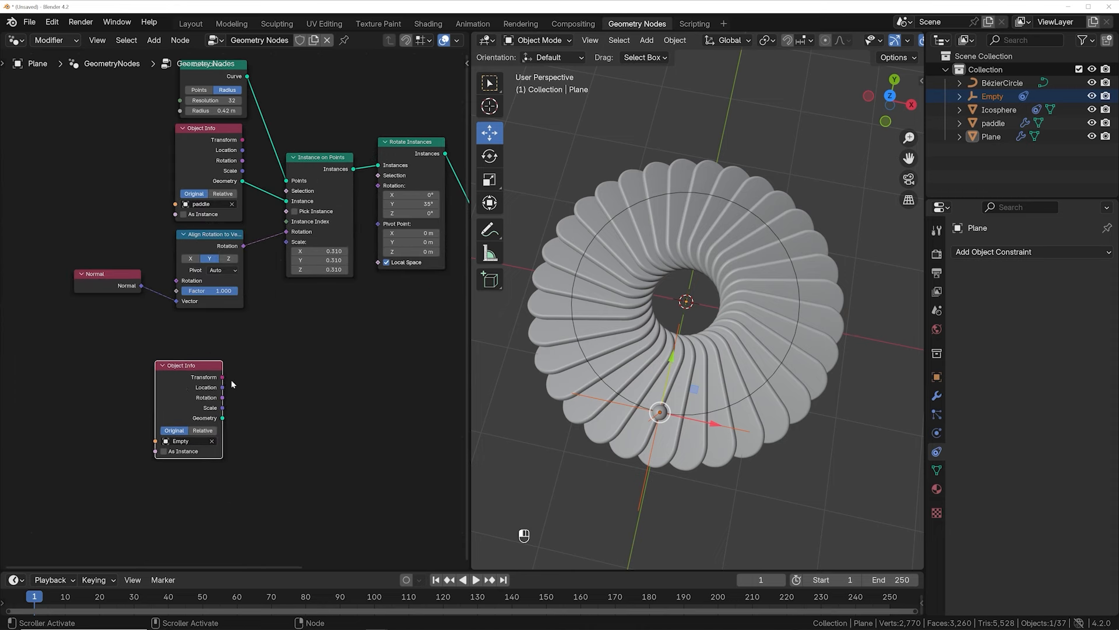
{"action": "middle_click_drag", "start_coordinate": [299, 408], "coordinate": [248, 402]}
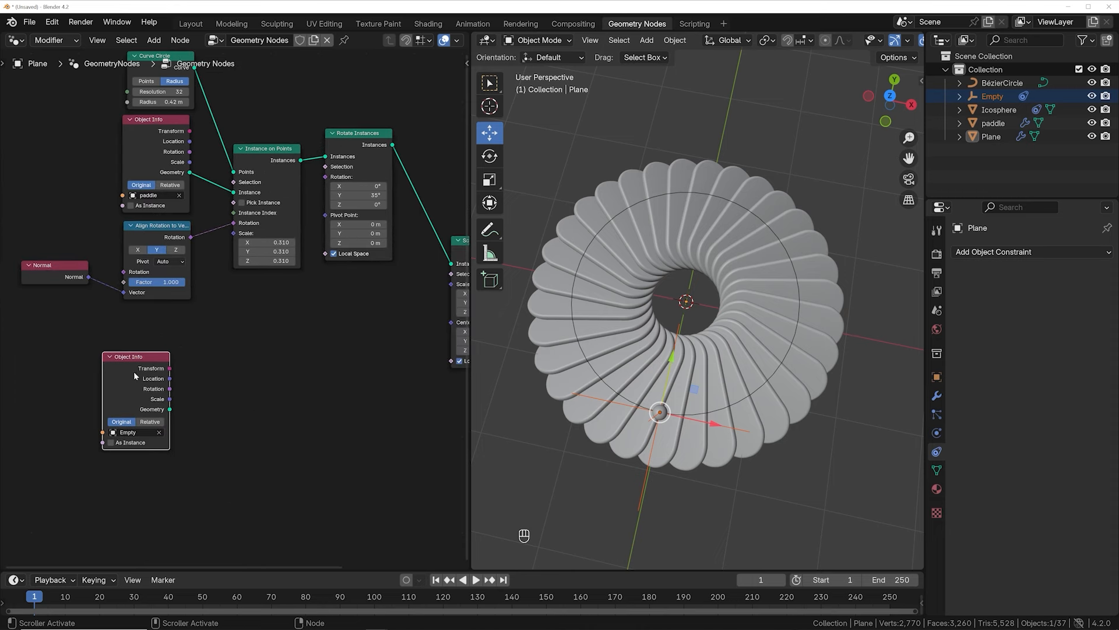
Add a Mesh Line node beside the Empty's Object Info node and set its Count to 1.
{"action": "left_click", "coordinate": [258, 362]}
{"action": "key", "text": "shift+a"}
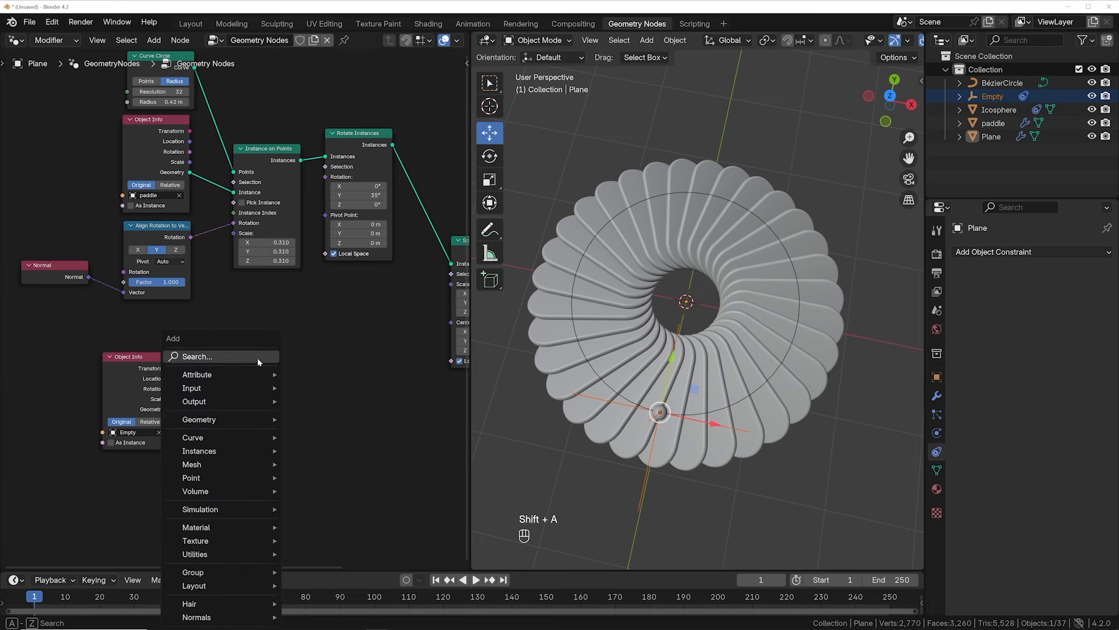
{"action": "left_click", "coordinate": [257, 358]}
{"action": "type", "text": "mesh l"}
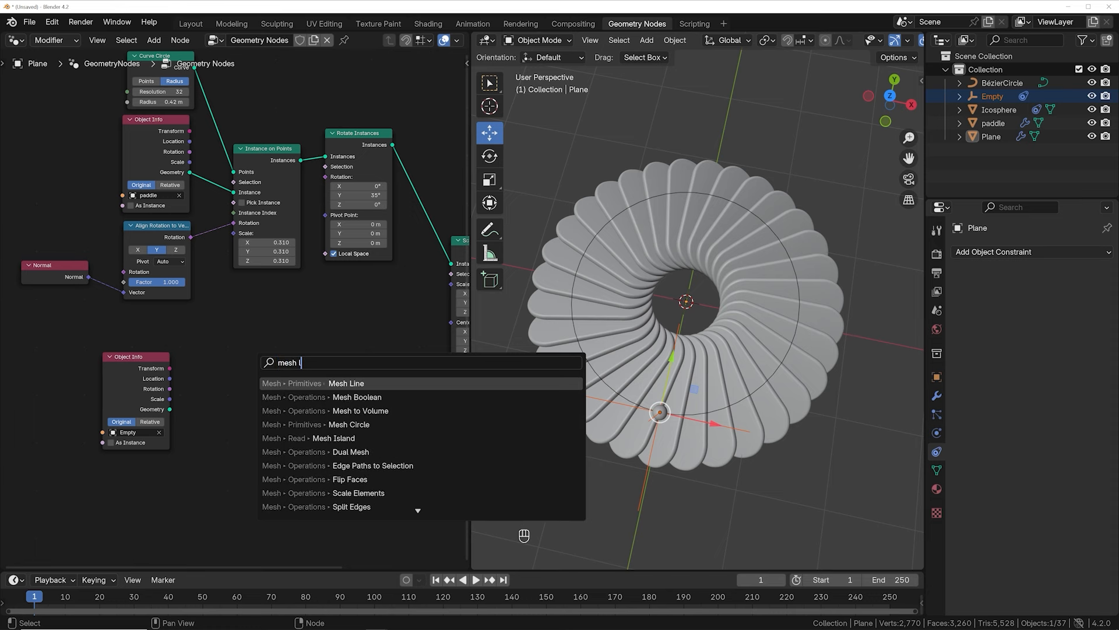
{"action": "key", "text": "Return"}
{"action": "left_click", "coordinate": [275, 366]}
{"action": "scroll", "coordinate": [275, 365], "scroll_direction": "up", "scroll_amount": 2}
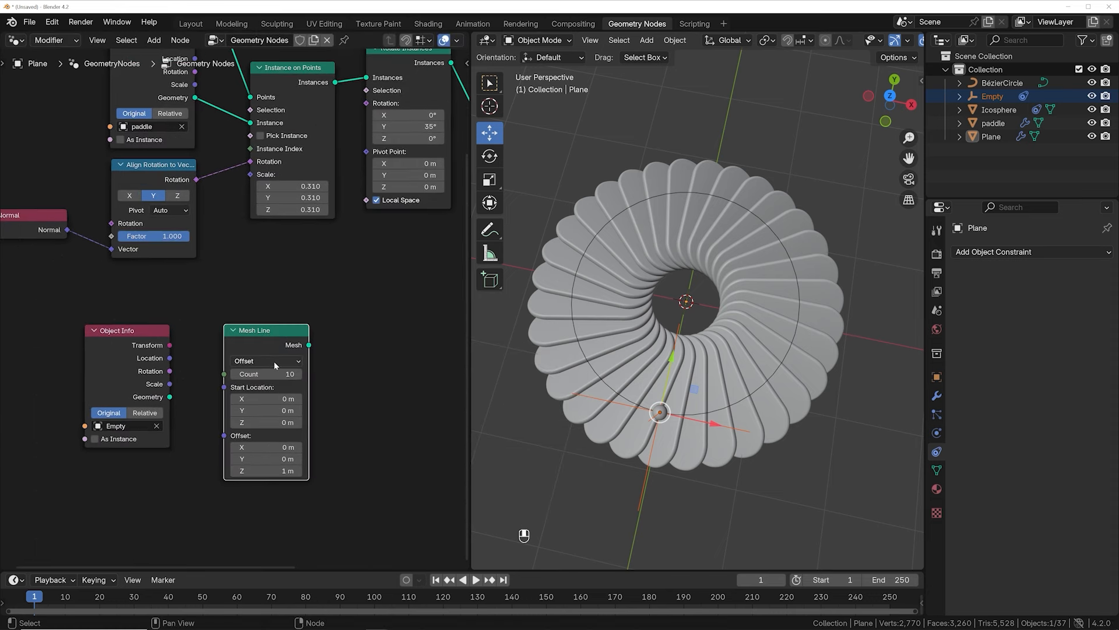
{"action": "left_click", "coordinate": [286, 373]}
{"action": "type", "text": "1"}
{"action": "key", "text": "Return"}
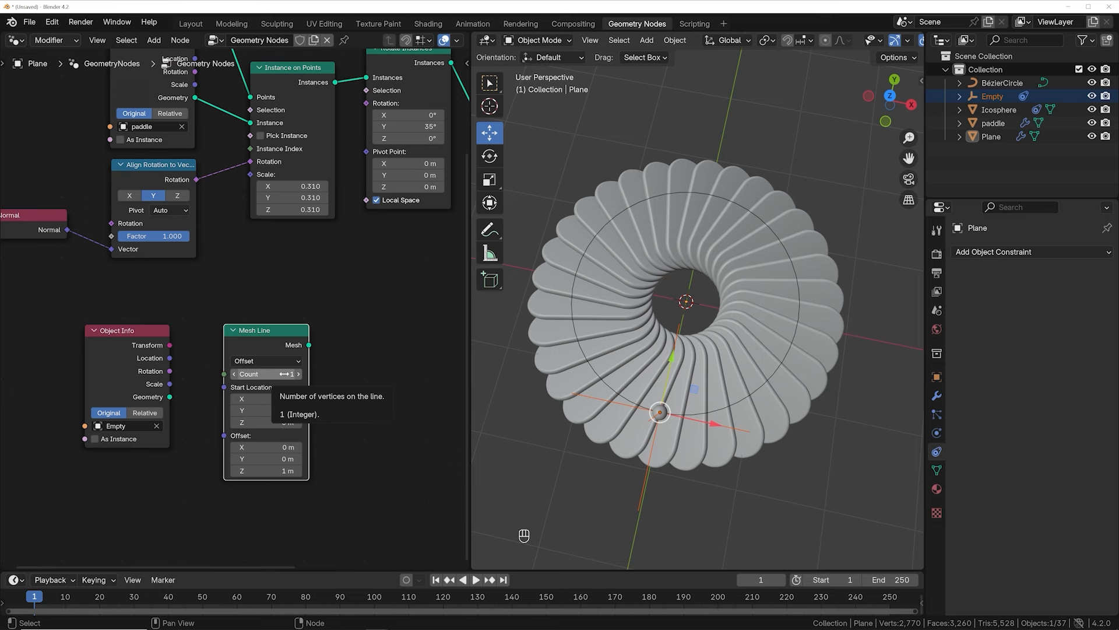
Connect the Empty's Object Info Location to the Mesh Line's Start Location and arrange the two nodes side by side.
{"action": "left_click_drag", "start_coordinate": [269, 343], "coordinate": [262, 330]}
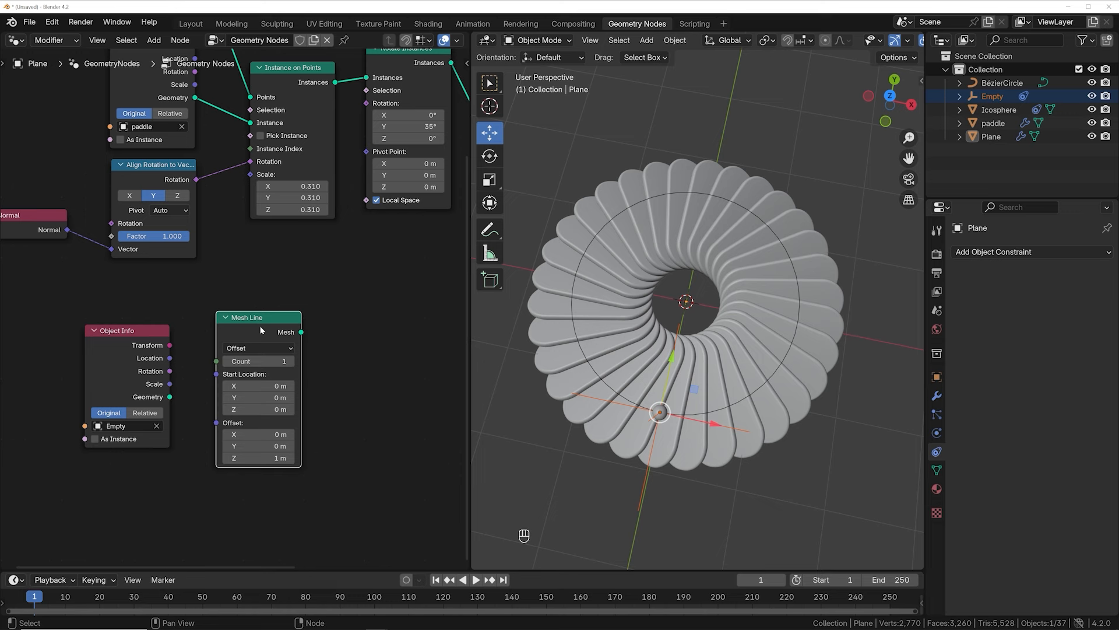
{"action": "scroll", "coordinate": [260, 330], "scroll_direction": "down", "scroll_amount": 2}
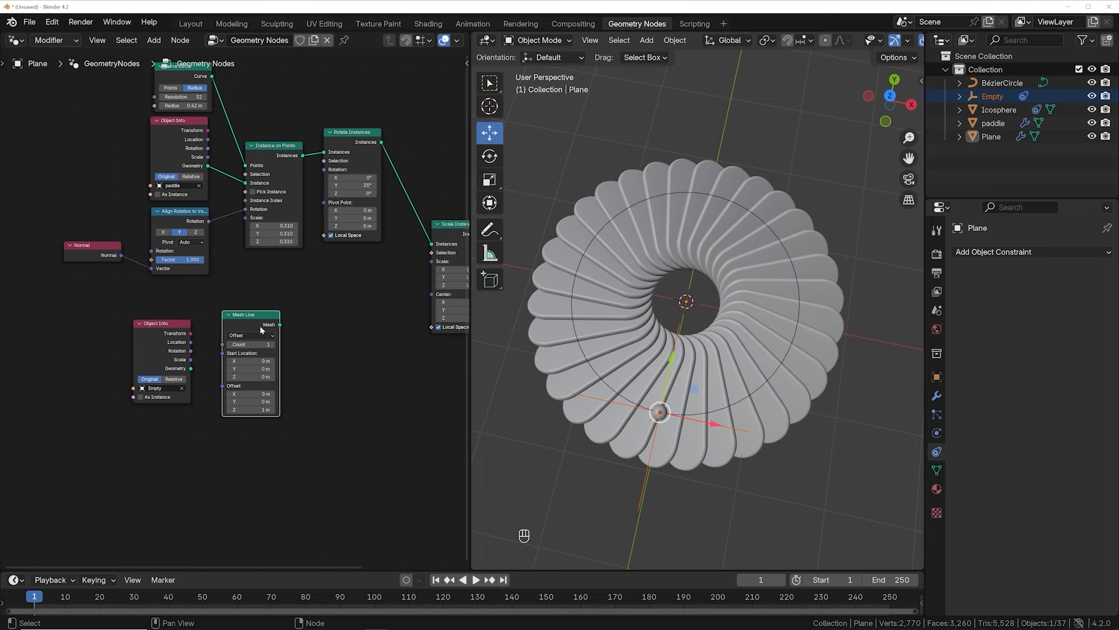
{"action": "left_click_drag", "start_coordinate": [176, 334], "coordinate": [153, 332]}
{"action": "scroll", "coordinate": [121, 404], "scroll_direction": "up", "scroll_amount": 1}
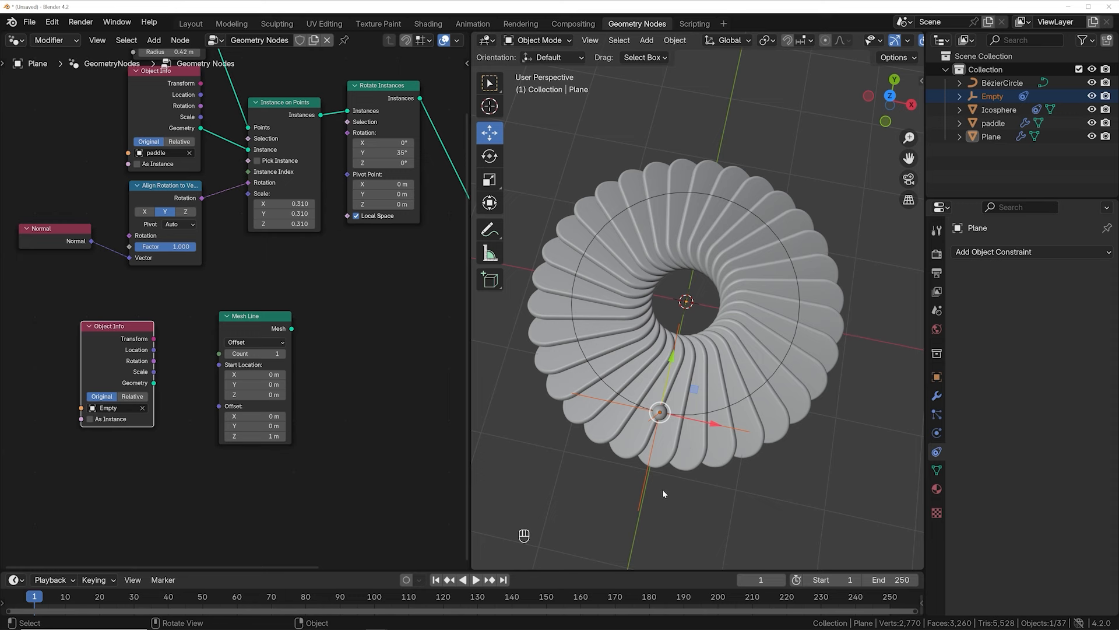
{"action": "mouse_move", "coordinate": [245, 317]}
{"action": "left_mouse_down"}
{"action": "mouse_move", "coordinate": [204, 321]}
{"action": "mouse_move", "coordinate": [239, 327]}
{"action": "left_mouse_up"}
{"action": "left_click_drag", "start_coordinate": [117, 325], "coordinate": [133, 339]}
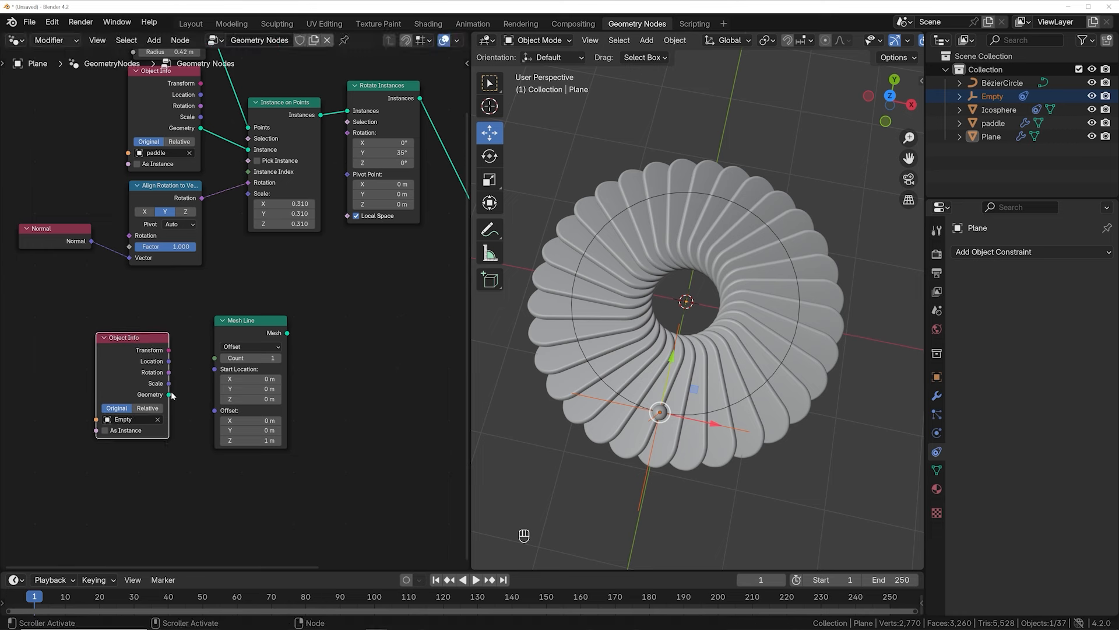
{"action": "left_click_drag", "start_coordinate": [169, 360], "coordinate": [215, 369]}
{"action": "left_click_drag", "start_coordinate": [260, 328], "coordinate": [226, 348]}
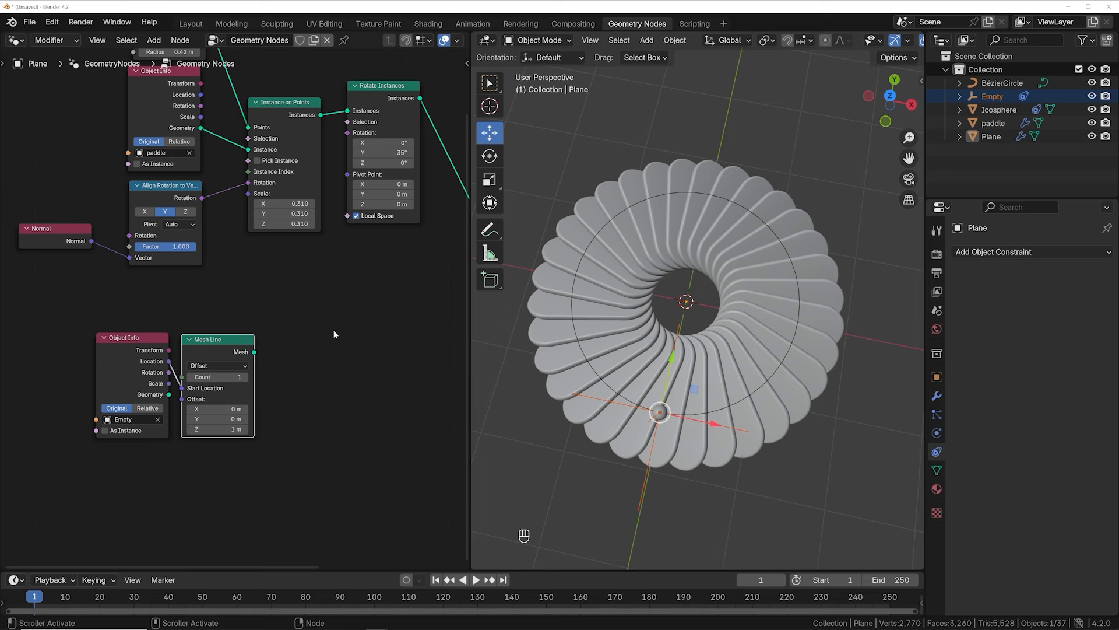
Add a Geometry Proximity node after the Mesh Line and set its target geometry to Points.
{"action": "key", "text": "shift+a"}
{"action": "type", "text": "prox"}
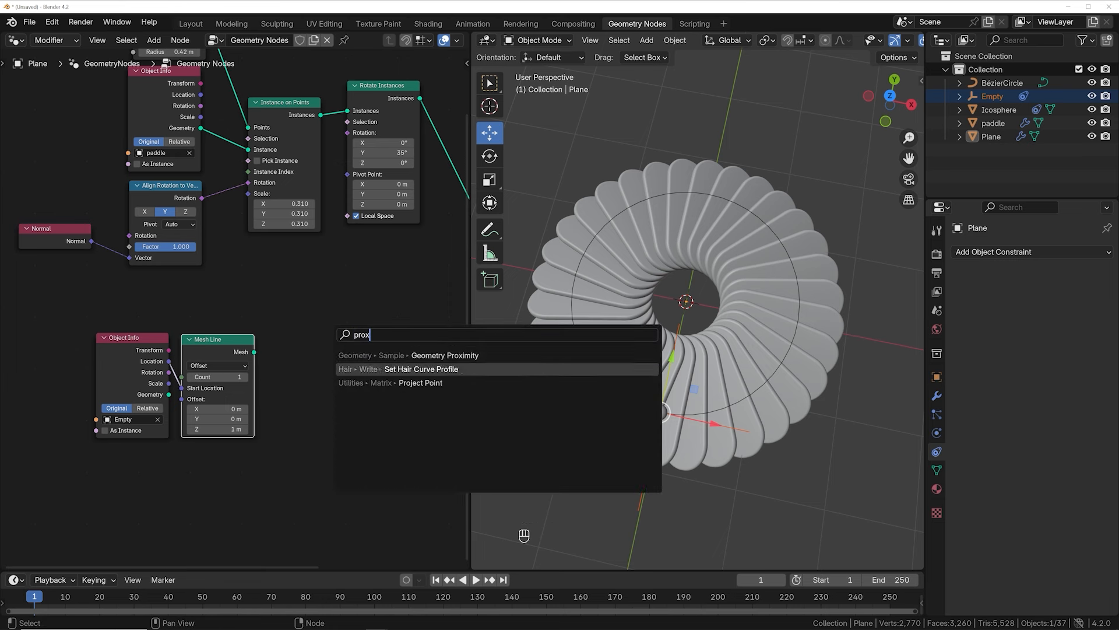
{"action": "left_click", "coordinate": [355, 355]}
{"action": "left_click", "coordinate": [266, 330]}
{"action": "left_click", "coordinate": [296, 387]}
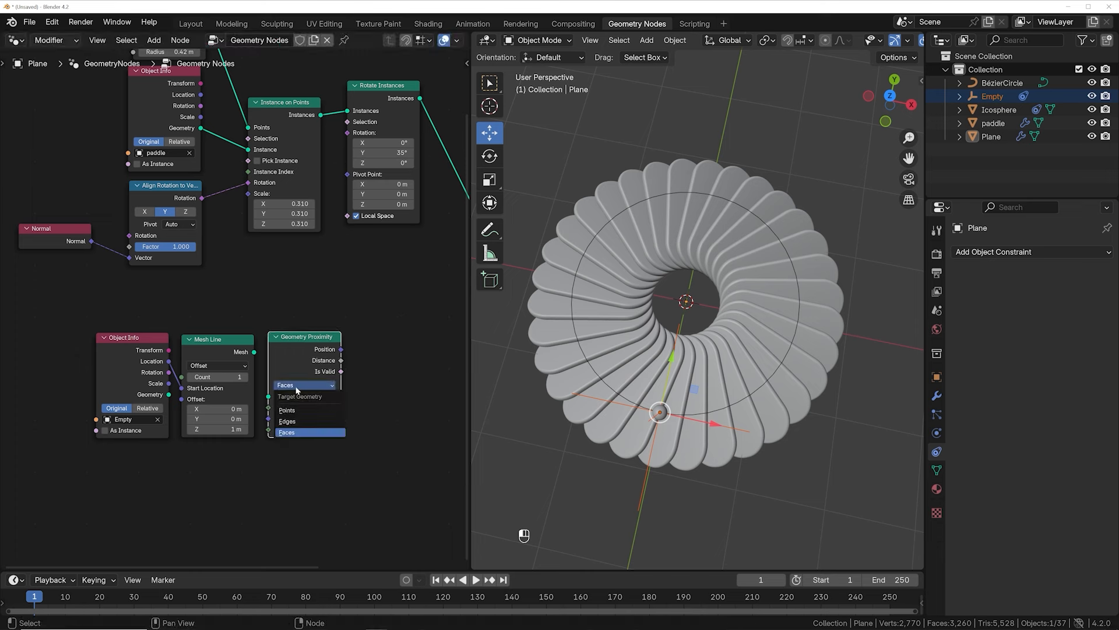
{"action": "left_click", "coordinate": [297, 410]}
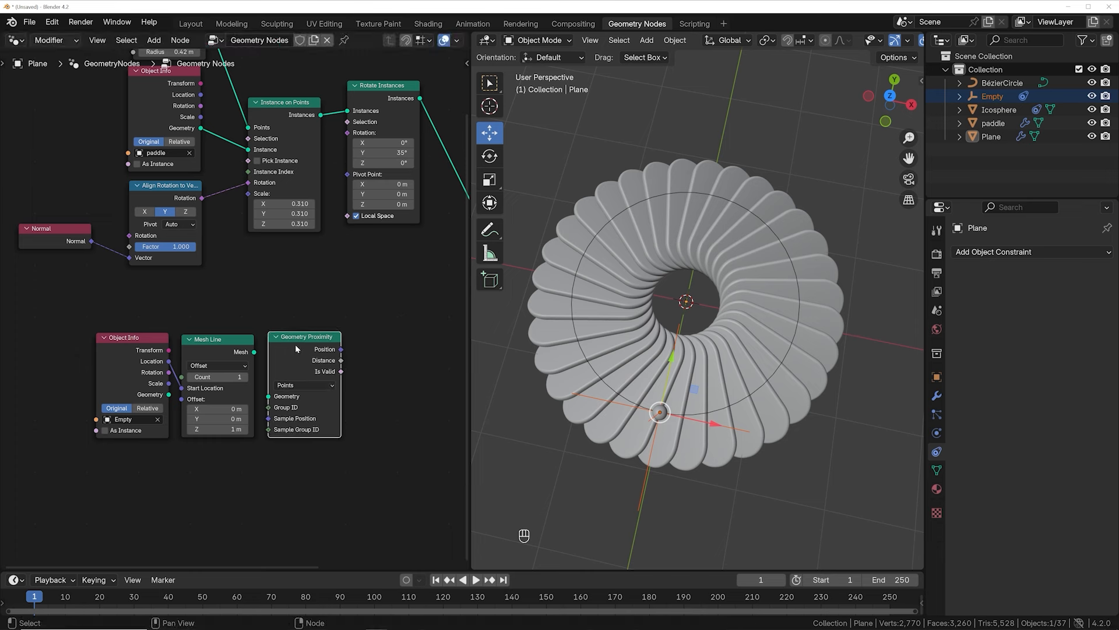
Feed the Mesh Line into Geometry Proximity's Geometry input and connect its Distance to the Scale of Scale Instances.
{"action": "left_click_drag", "start_coordinate": [296, 348], "coordinate": [324, 348]}
{"action": "left_click_drag", "start_coordinate": [254, 351], "coordinate": [297, 396]}
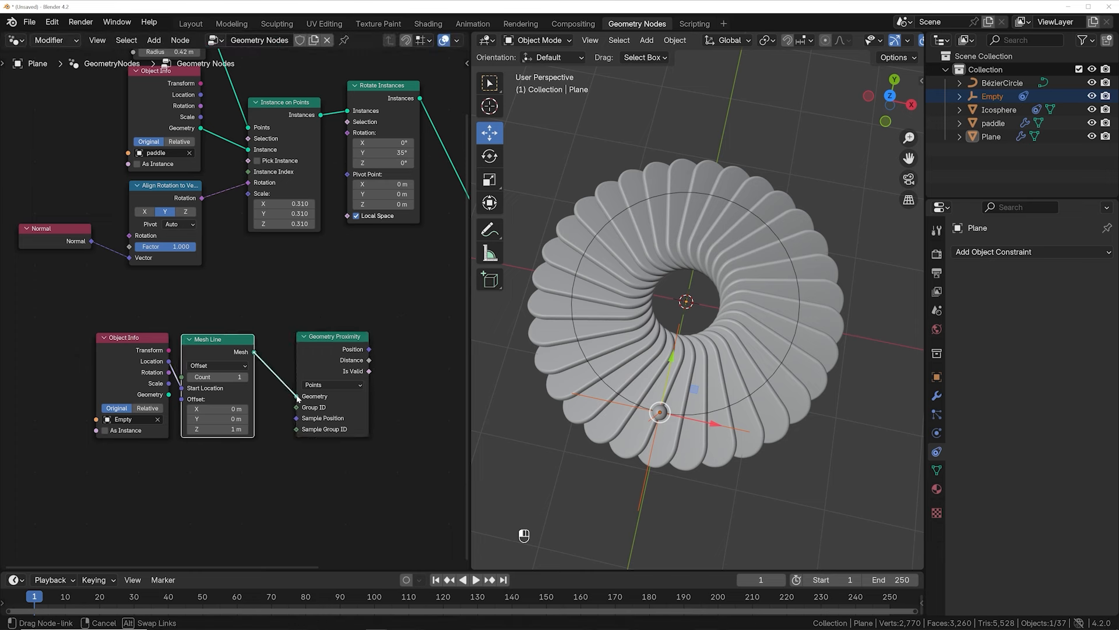
{"action": "left_click_drag", "start_coordinate": [334, 342], "coordinate": [304, 343]}
{"action": "middle_click_drag", "start_coordinate": [370, 339], "coordinate": [253, 351]}
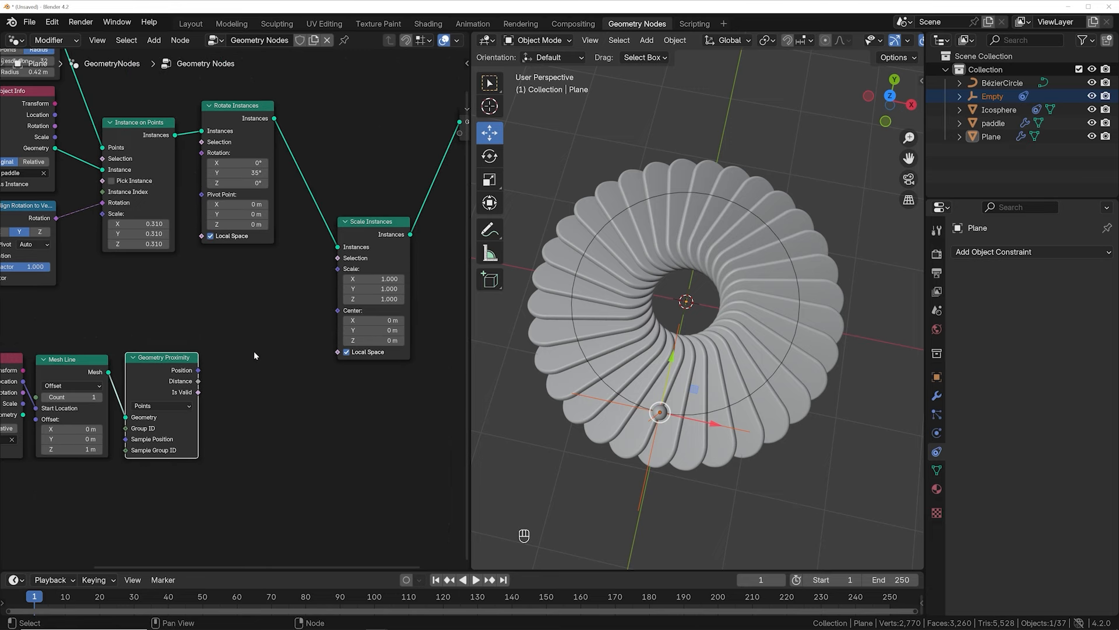
{"action": "left_click_drag", "start_coordinate": [197, 382], "coordinate": [338, 268]}
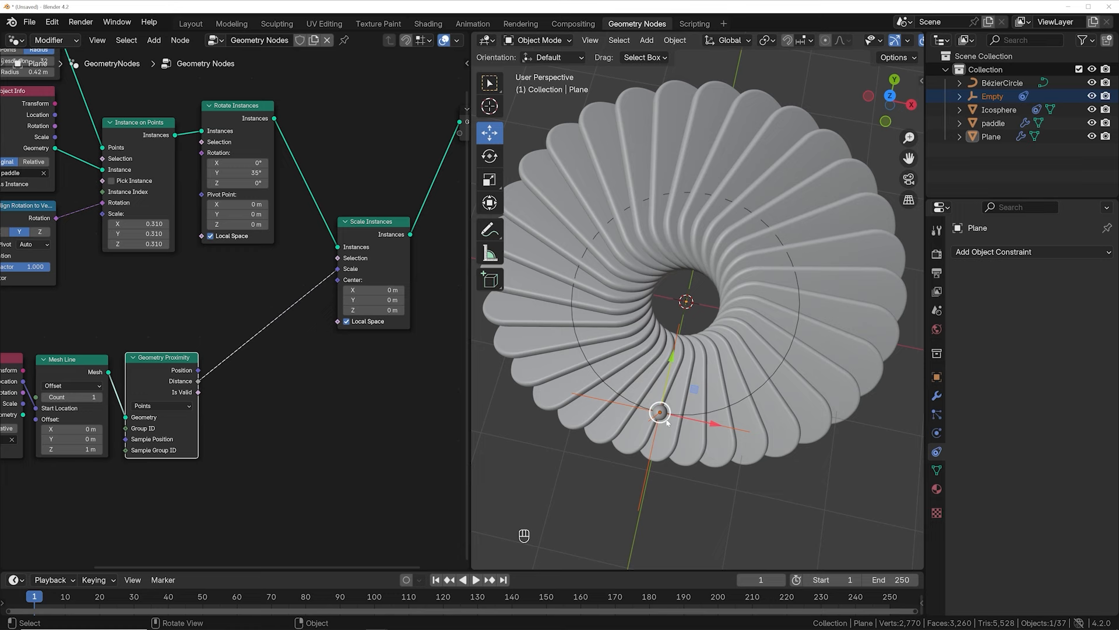
Try sliding the empty along the circle with its Follow Path offset to test the paddle scaling, and undo it.
{"action": "left_click", "coordinate": [655, 454]}
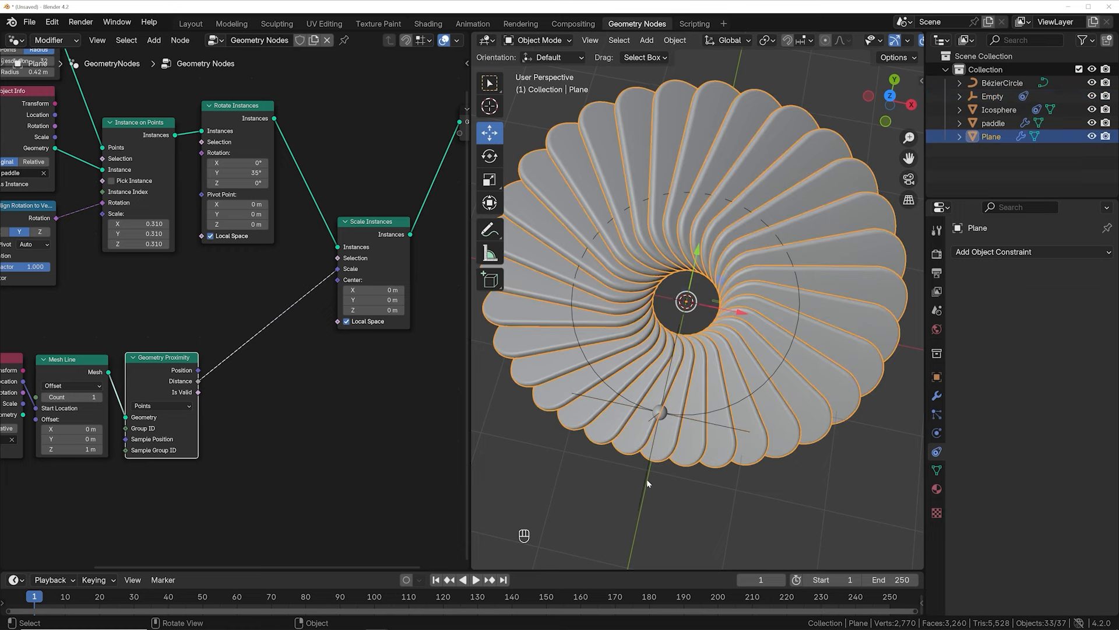
{"action": "left_click", "coordinate": [646, 478]}
{"action": "mouse_move", "coordinate": [1053, 309]}
{"action": "left_mouse_down"}
{"action": "mouse_move", "coordinate": [991, 309]}
{"action": "mouse_move", "coordinate": [1070, 313]}
{"action": "left_mouse_up"}
{"action": "key", "text": "ctrl+z"}
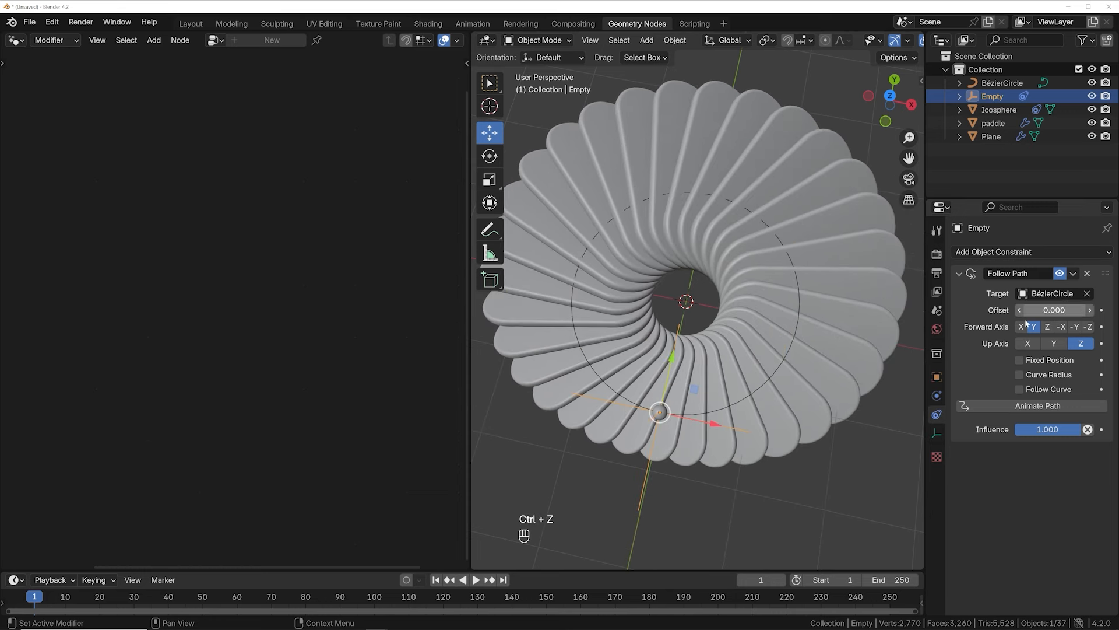
{"action": "key", "text": "ctrl+z"}
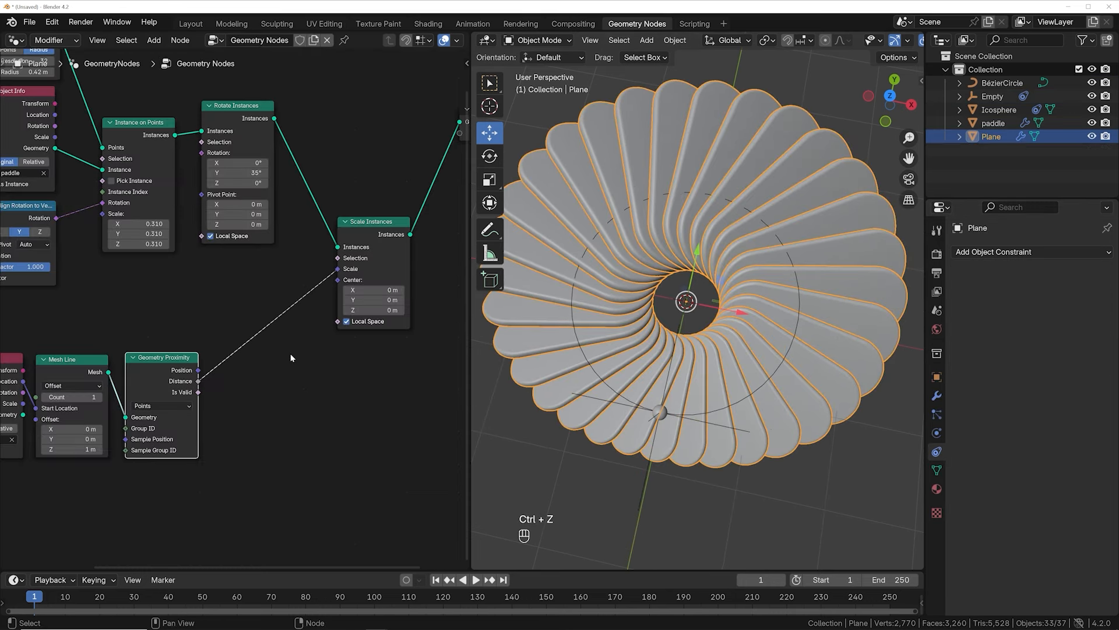
Insert a Map Range node between Geometry Proximity's Distance and the Scale input of Scale Instances.
{"action": "middle_click_drag", "start_coordinate": [219, 289], "coordinate": [277, 267]}
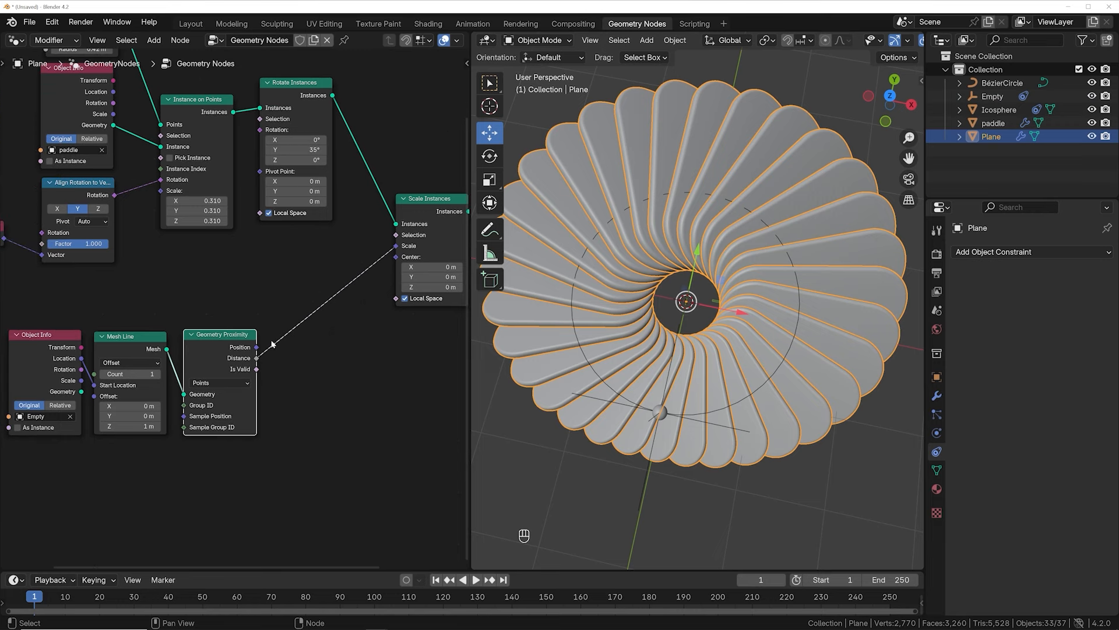
{"action": "key", "text": "shift+a"}
{"action": "left_click", "coordinate": [257, 281]}
{"action": "type", "text": "map"}
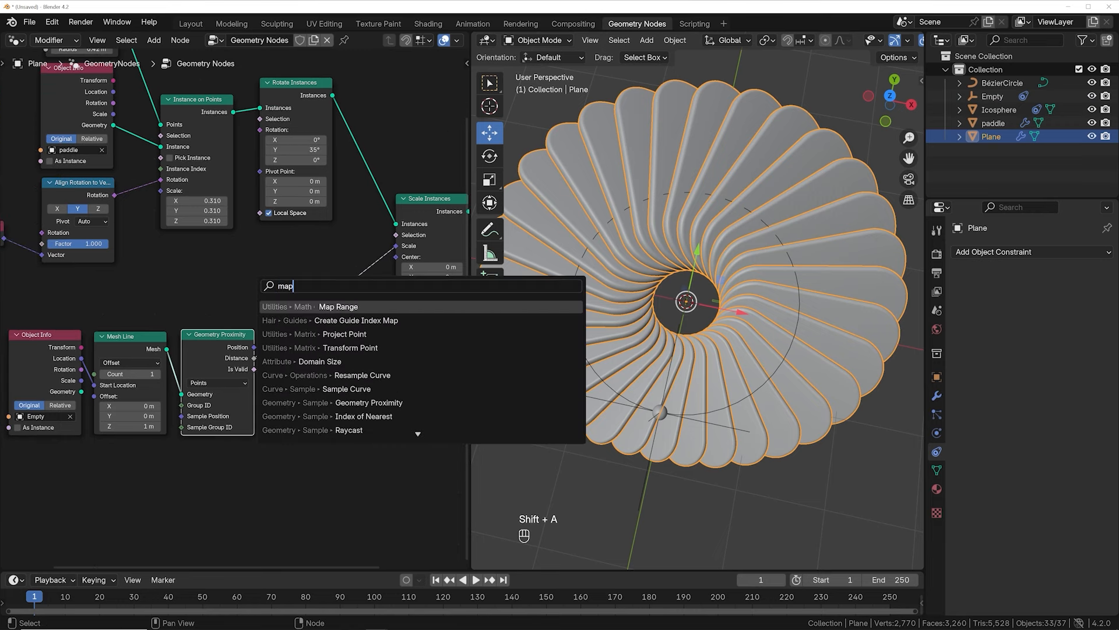
{"action": "key", "text": "Return"}
{"action": "left_click", "coordinate": [278, 324]}
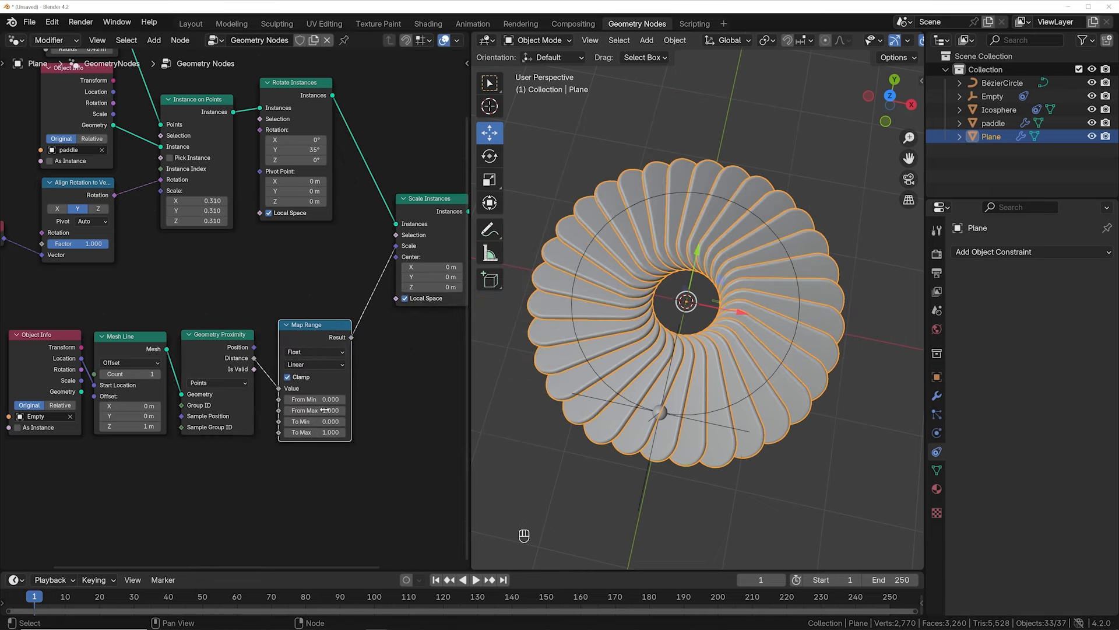
Set the Map Range's To Min to 1.
{"action": "scroll", "coordinate": [329, 443], "scroll_direction": "up", "scroll_amount": 2}
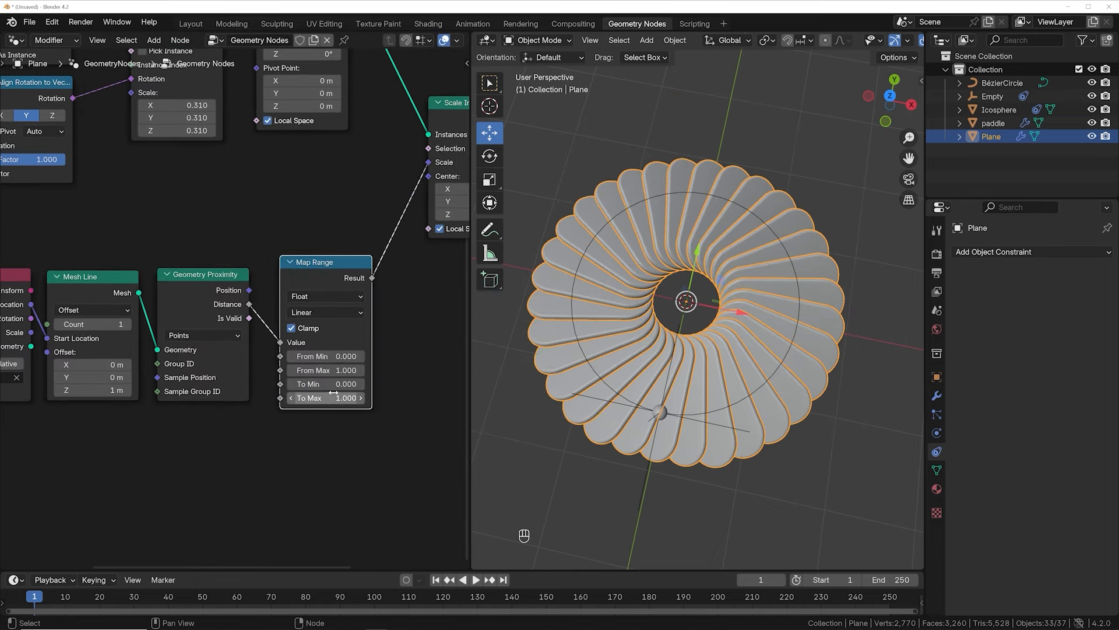
{"action": "left_click", "coordinate": [333, 384]}
{"action": "type", "text": "1"}
{"action": "key", "text": "Return"}
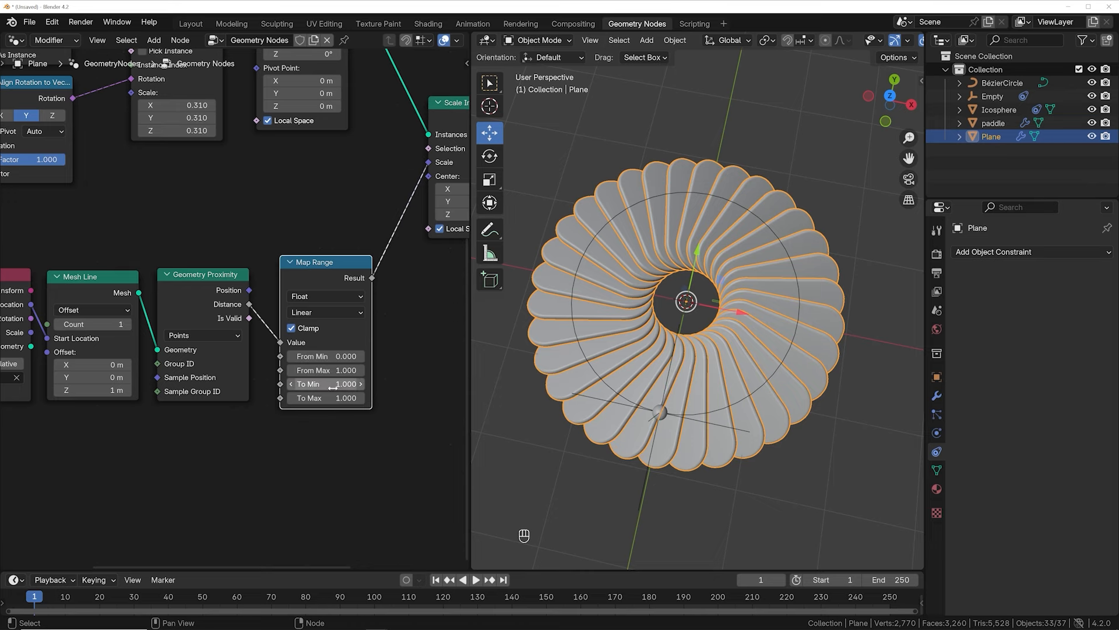
Try lower To Max values and other From values on the Map Range, and undo the last changes.
{"action": "scroll", "coordinate": [335, 398], "scroll_direction": "down", "scroll_amount": 1, "text": "ctrl"}
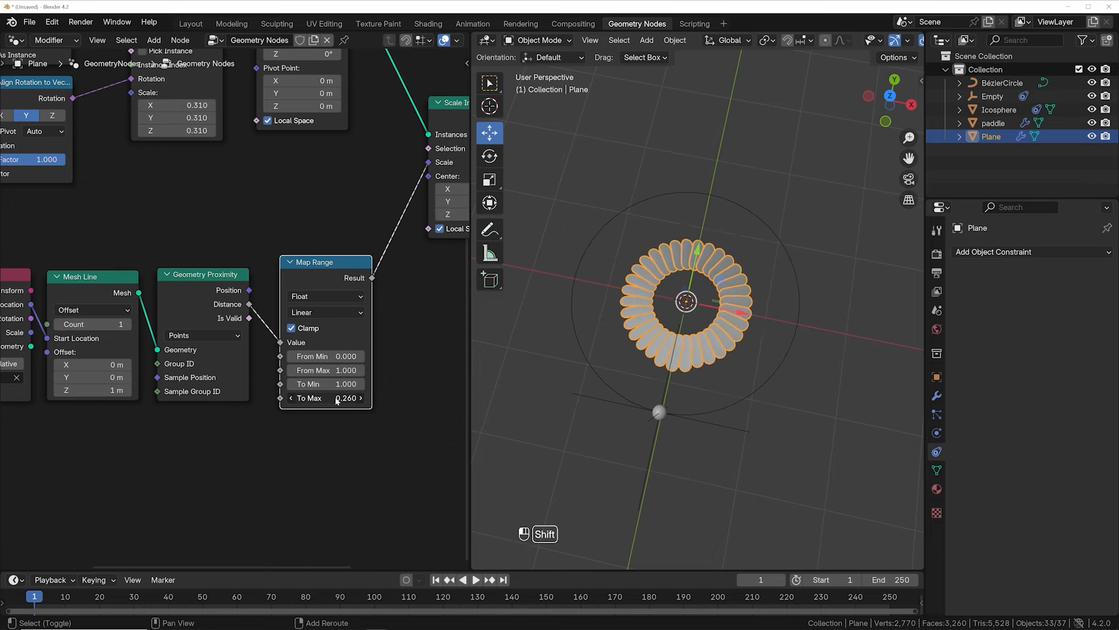
{"action": "key", "text": "ctrl+z"}
{"action": "left_click_drag", "start_coordinate": [335, 398], "coordinate": [338, 357]}
{"action": "key", "text": "ctrl+z"}
{"action": "key", "text": "ctrl+z"}
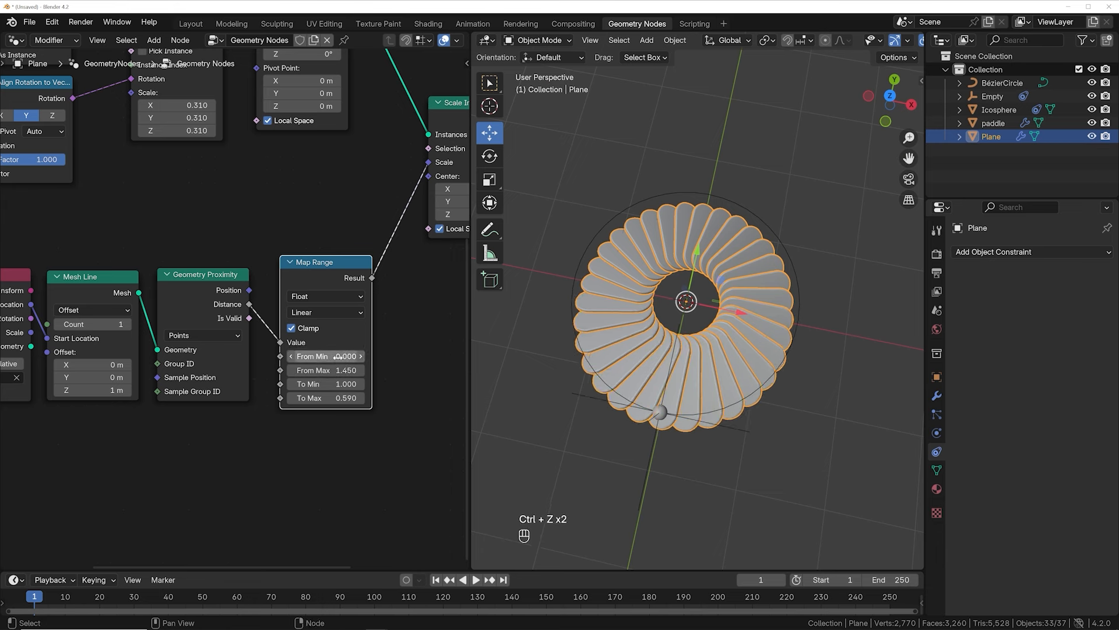
Set the Map Range's To Max to 1, From Max to 1.080 and To Min to 2.740.
{"action": "left_click", "coordinate": [335, 371]}
{"action": "type", "text": "1"}
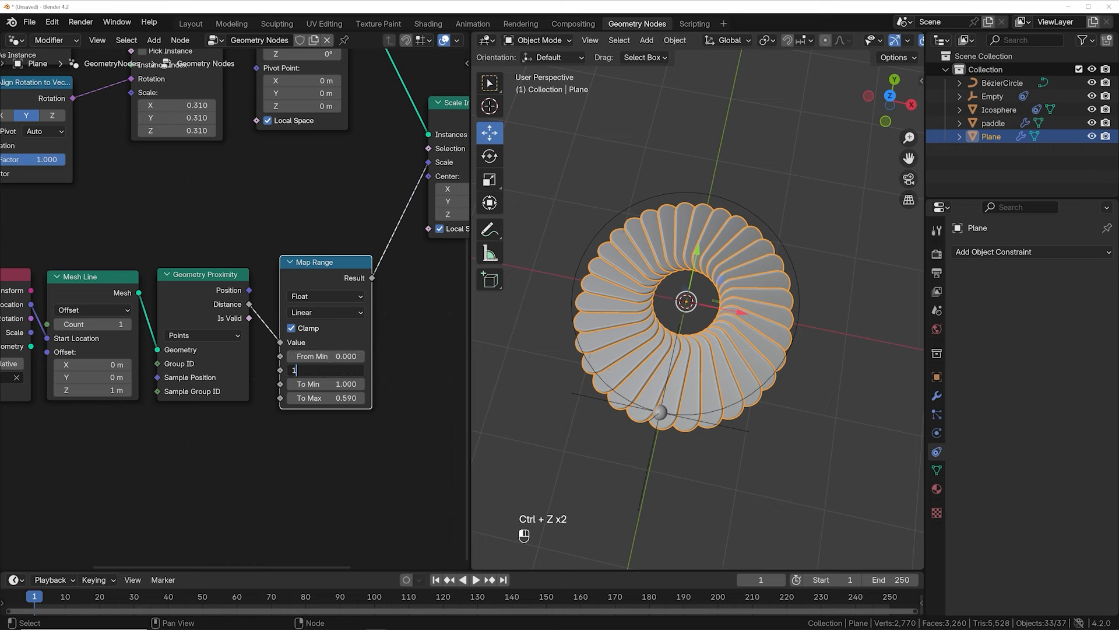
{"action": "key", "text": "Return"}
{"action": "left_click", "coordinate": [333, 398]}
{"action": "type", "text": "1"}
{"action": "key", "text": "Return"}
{"action": "mouse_move", "coordinate": [339, 385]}
{"action": "left_mouse_down", "text": "shift"}
{"action": "mouse_move", "coordinate": [366, 384]}
{"action": "mouse_move", "coordinate": [341, 371]}
{"action": "left_mouse_up", "text": "shift"}
{"action": "middle_click_drag", "start_coordinate": [720, 429], "coordinate": [646, 430]}
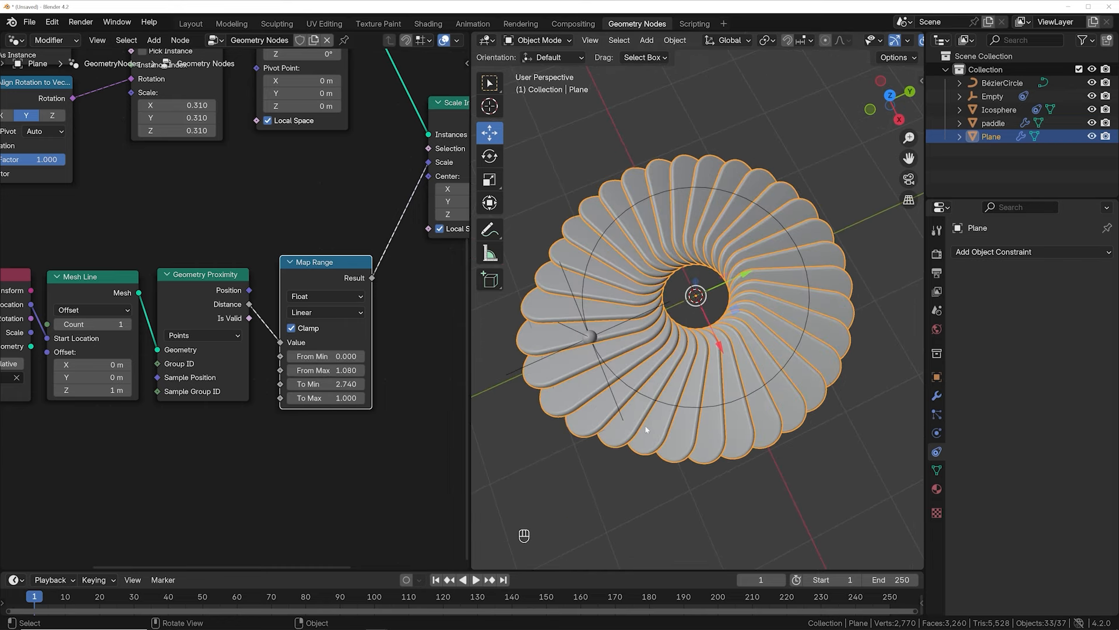
Try moving the empty around the ring again with its Follow Path offset, and undo it.
{"action": "left_click", "coordinate": [599, 339]}
{"action": "left_click_drag", "start_coordinate": [1069, 310], "coordinate": [360, 311]}
{"action": "key", "text": "ctrl+z"}
{"action": "key", "text": "ctrl+z"}
Reduce the Map Range's To Min to 2.200 so the paddles near the empty are enlarged less.
{"action": "left_click_drag", "start_coordinate": [326, 384], "coordinate": [309, 383], "text": "shift"}
{"action": "middle_click_drag", "start_coordinate": [695, 407], "coordinate": [586, 346]}
{"action": "middle_click_drag", "start_coordinate": [648, 382], "coordinate": [649, 338]}
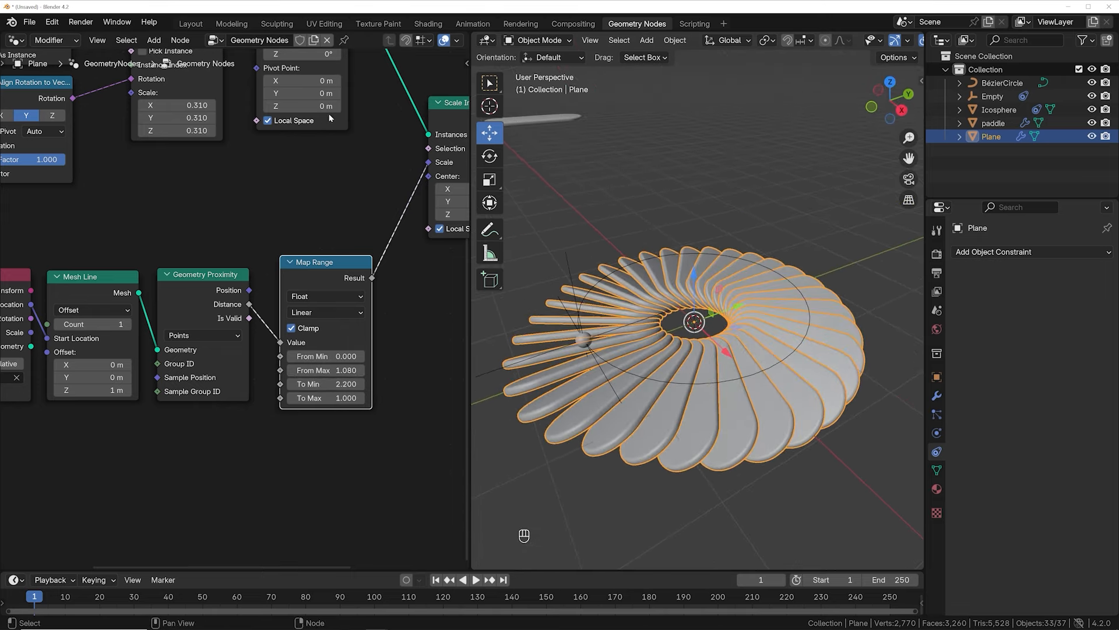
Set the Rotate Instances node's Y rotation to 38.8° to tilt the paddles further.
{"action": "middle_click_drag", "start_coordinate": [330, 130], "coordinate": [290, 265]}
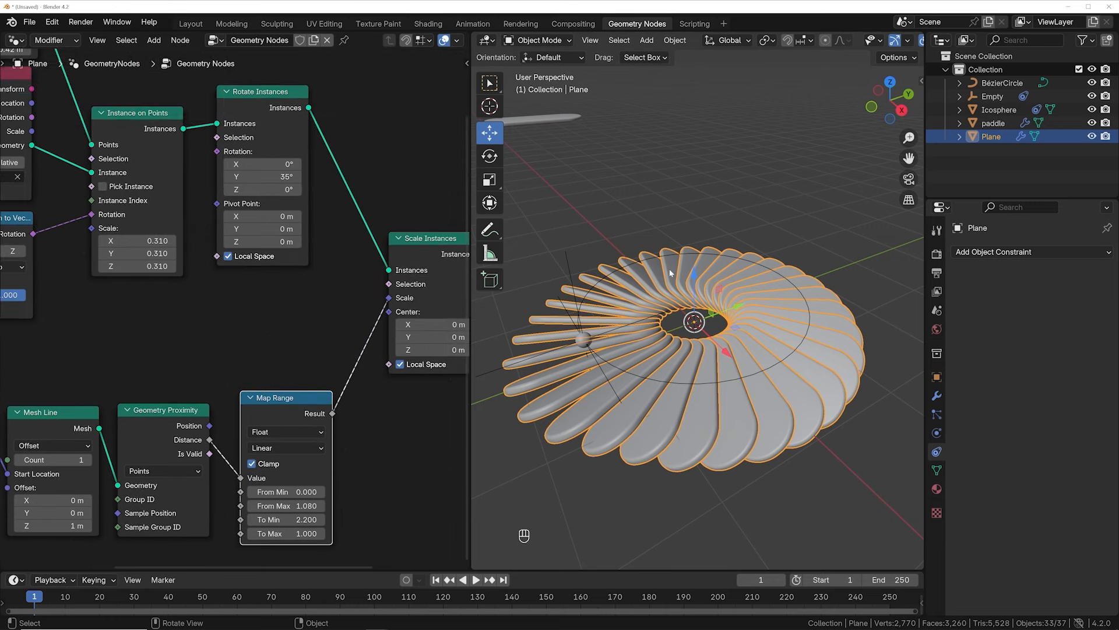
{"action": "left_click_drag", "start_coordinate": [285, 177], "coordinate": [300, 178], "text": "shift"}
{"action": "scroll", "coordinate": [328, 320], "scroll_direction": "down", "scroll_amount": 2}
{"action": "middle_click_drag", "start_coordinate": [328, 319], "coordinate": [246, 332]}
{"action": "middle_click_drag", "start_coordinate": [694, 326], "coordinate": [707, 376]}
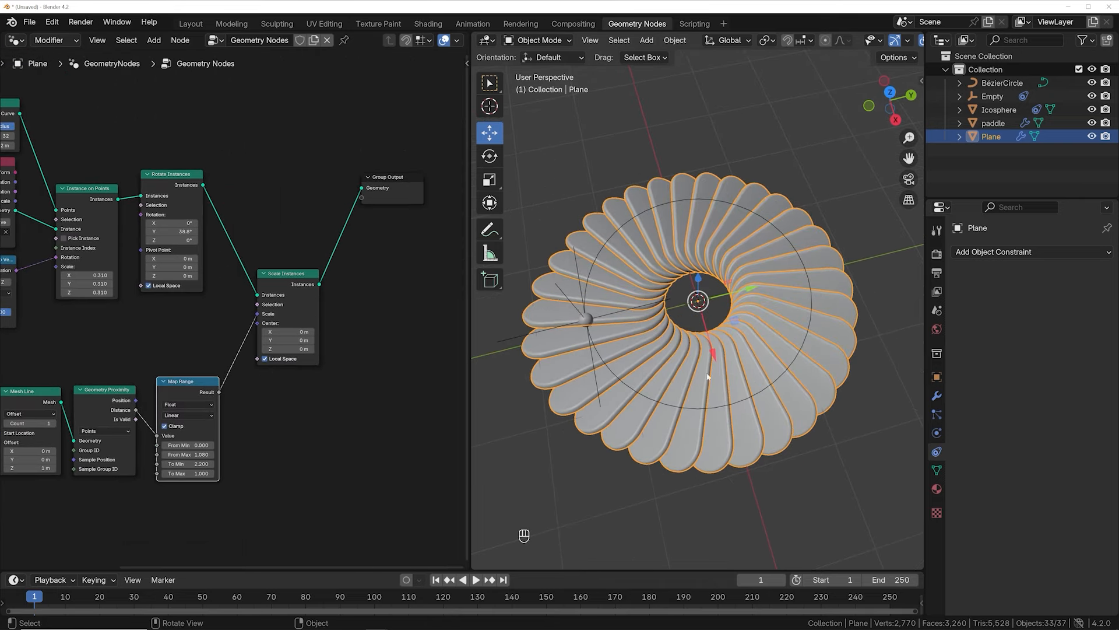
{"action": "middle_click_drag", "start_coordinate": [663, 313], "coordinate": [730, 302]}
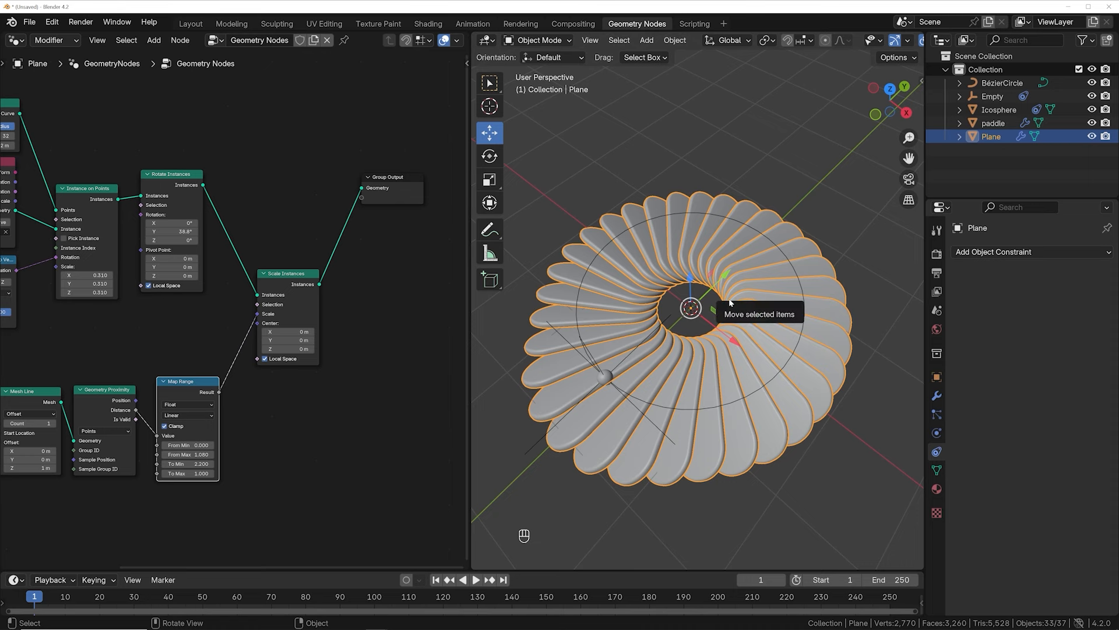
Insert a second Rotate Instances node between Scale Instances and Group Output, spacing the neighbouring nodes apart.
{"action": "left_click_drag", "start_coordinate": [414, 195], "coordinate": [429, 270]}
{"action": "middle_click_drag", "start_coordinate": [268, 222], "coordinate": [255, 196]}
{"action": "left_click_drag", "start_coordinate": [163, 161], "coordinate": [152, 167]}
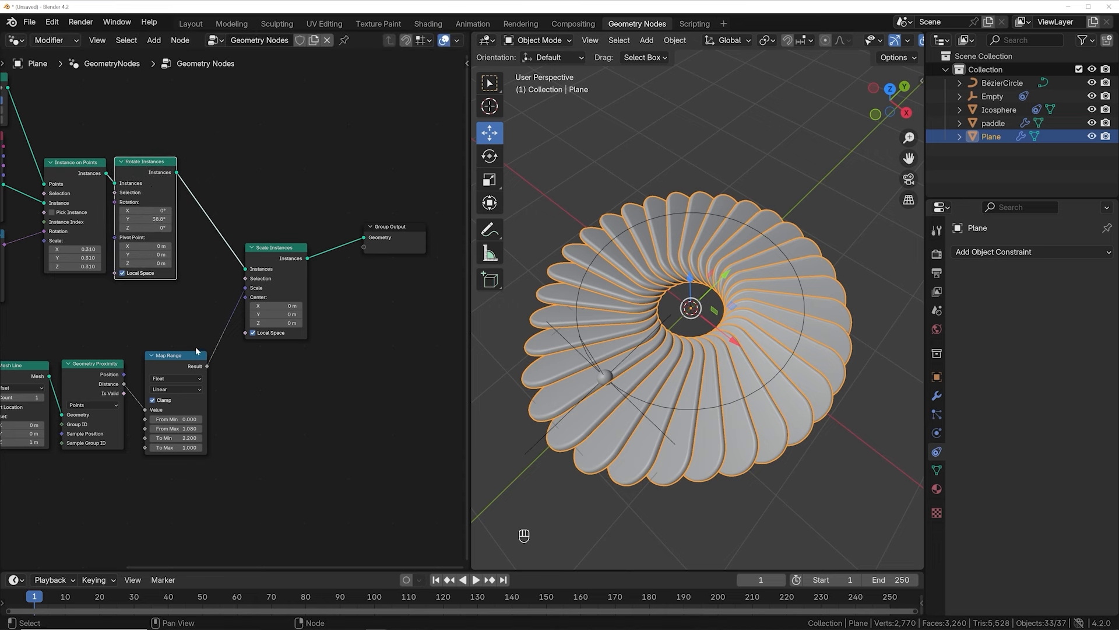
{"action": "key", "text": "shift+a"}
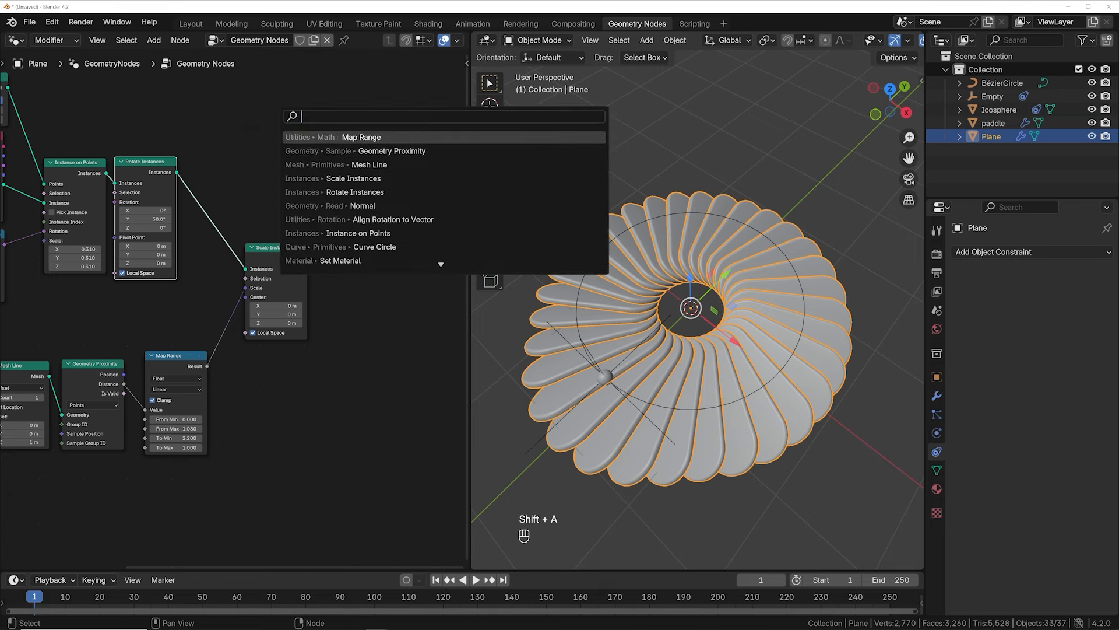
{"action": "type", "text": "rotate"}
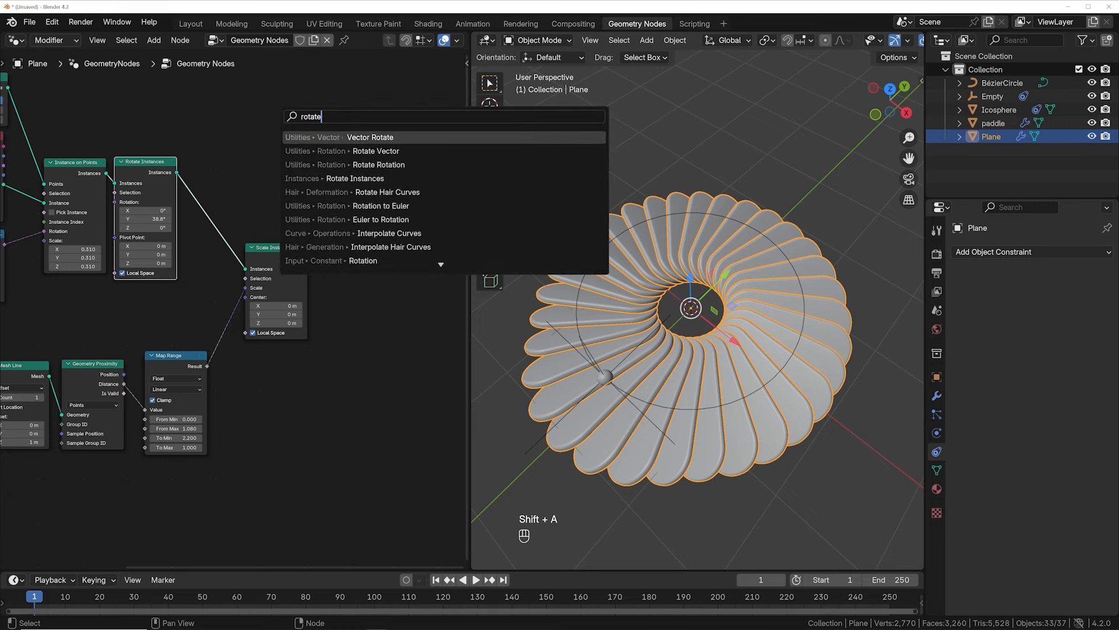
{"action": "type", "text": " i"}
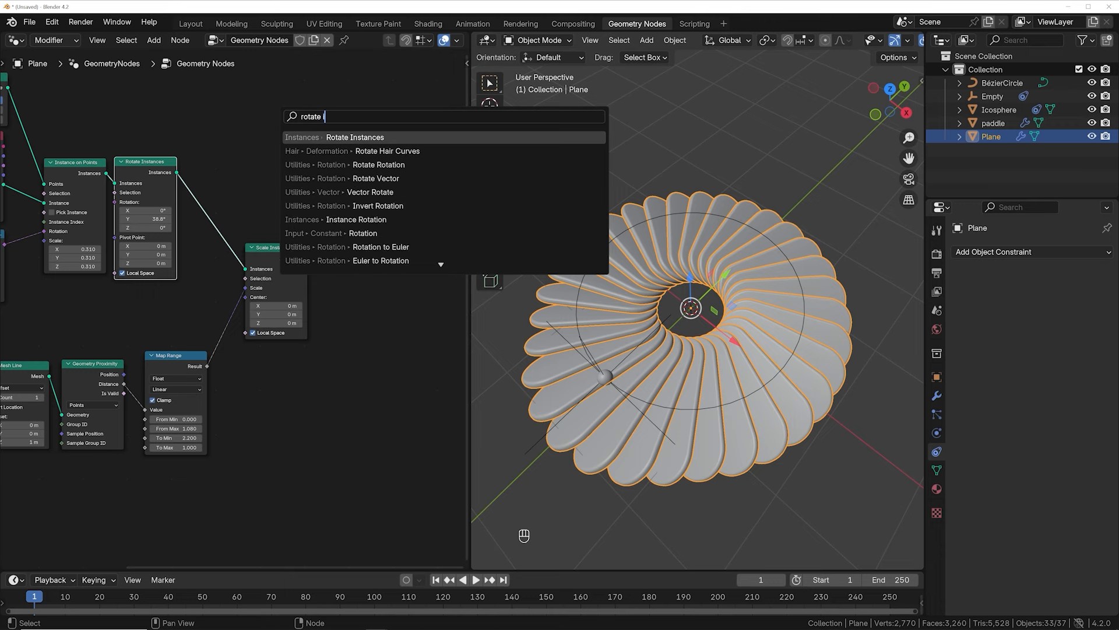
{"action": "key", "text": "Return"}
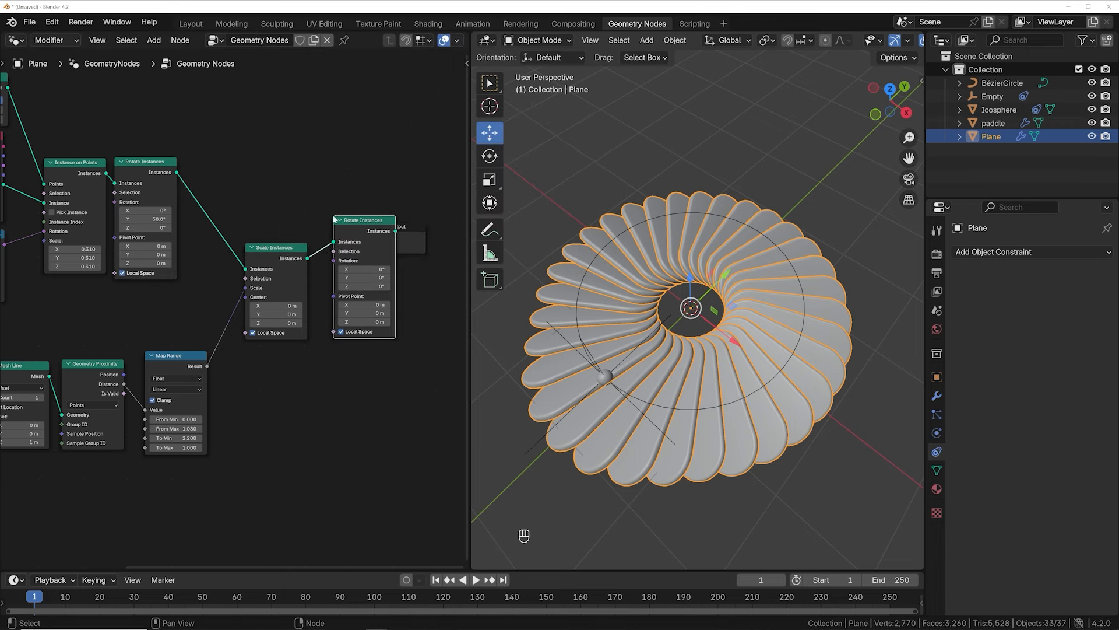
{"action": "left_click", "coordinate": [281, 200]}
{"action": "left_click_drag", "start_coordinate": [282, 200], "coordinate": [308, 302]}
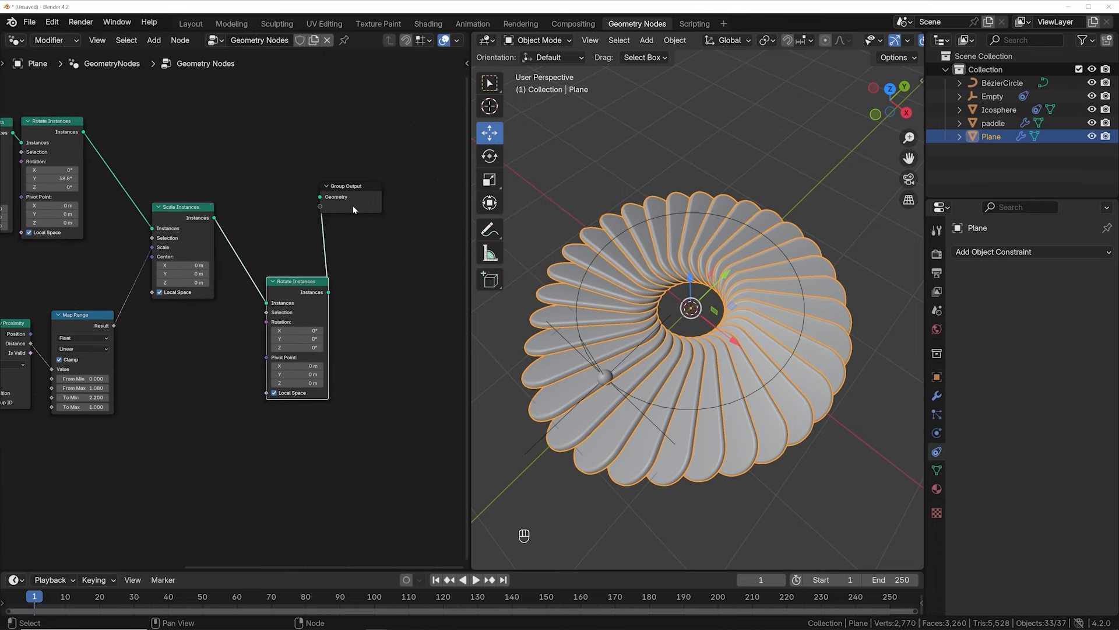
{"action": "left_click_drag", "start_coordinate": [355, 208], "coordinate": [436, 221]}
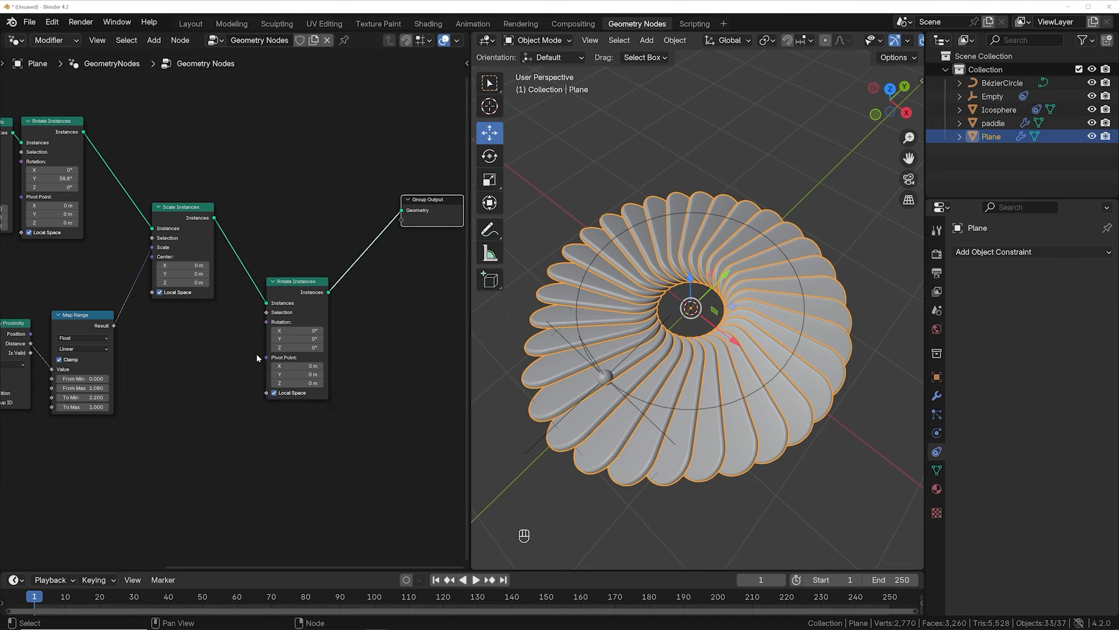
Add a second Map Range node below and between the Scale Instances and new Rotate Instances nodes.
{"action": "middle_click_drag", "start_coordinate": [211, 353], "coordinate": [223, 226]}
{"action": "scroll", "coordinate": [223, 205], "scroll_direction": "down", "scroll_amount": 1}
{"action": "left_click_drag", "start_coordinate": [330, 183], "coordinate": [362, 179]}
{"action": "key", "text": "shift+a"}
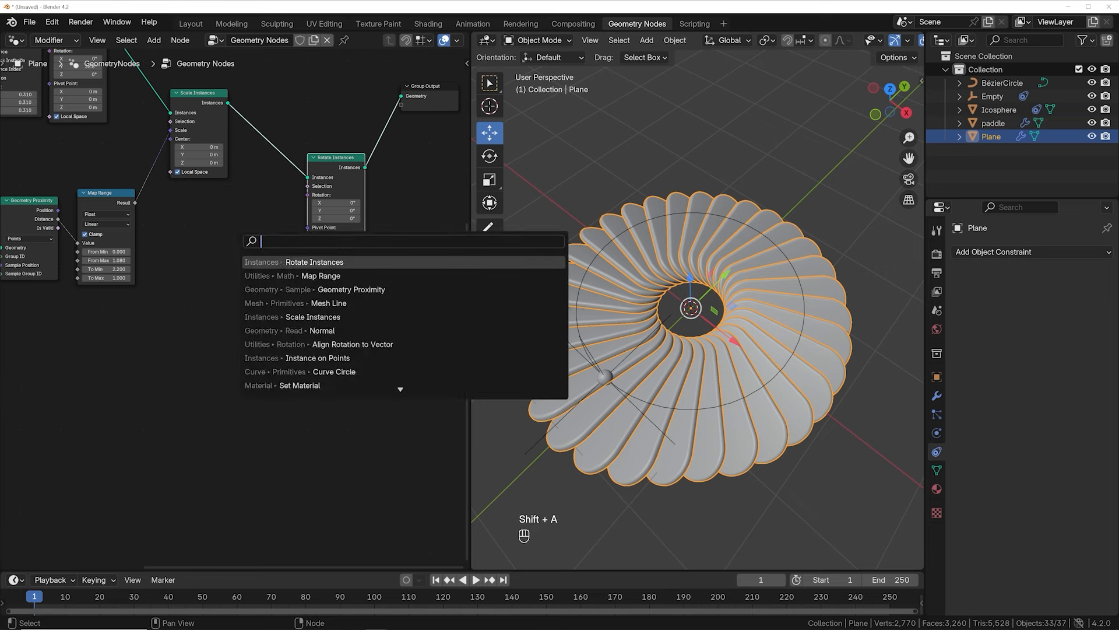
{"action": "type", "text": "map"}
{"action": "key", "text": "Return"}
{"action": "left_click", "coordinate": [225, 253]}
{"action": "middle_click_drag", "start_coordinate": [225, 252], "coordinate": [411, 262]}
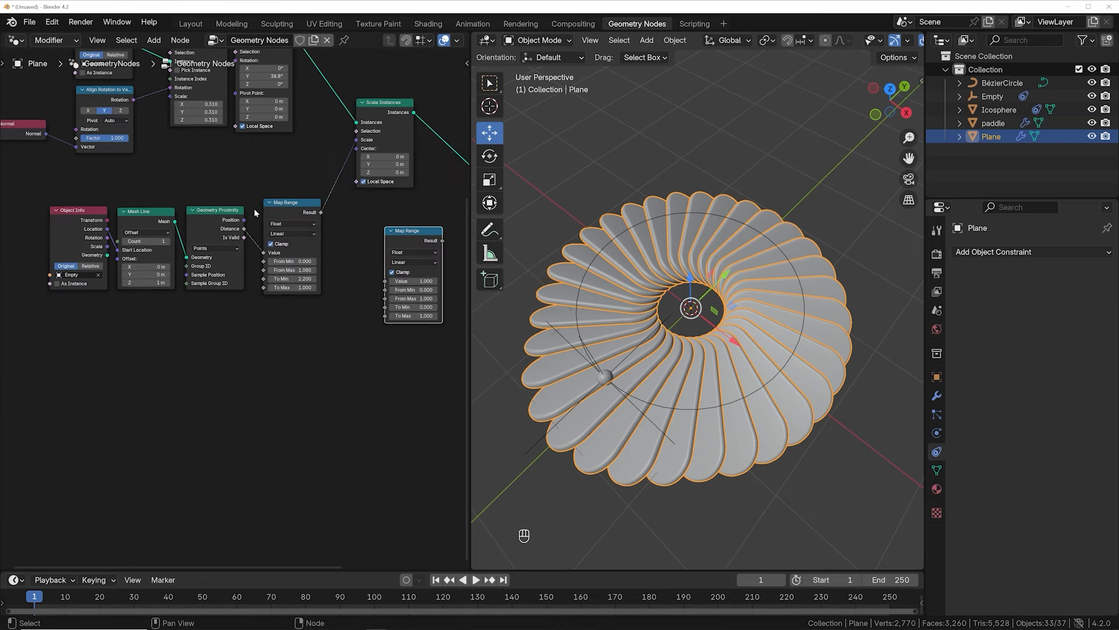
Join the empty's Object Info, Mesh Line and Geometry Proximity nodes in a frame.
{"action": "middle_click_drag", "start_coordinate": [188, 188], "coordinate": [212, 241]}
{"action": "left_click_drag", "start_coordinate": [254, 219], "coordinate": [96, 362]}
{"action": "key", "text": "ctrl+j"}
{"action": "left_click_drag", "start_coordinate": [128, 352], "coordinate": [100, 350]}
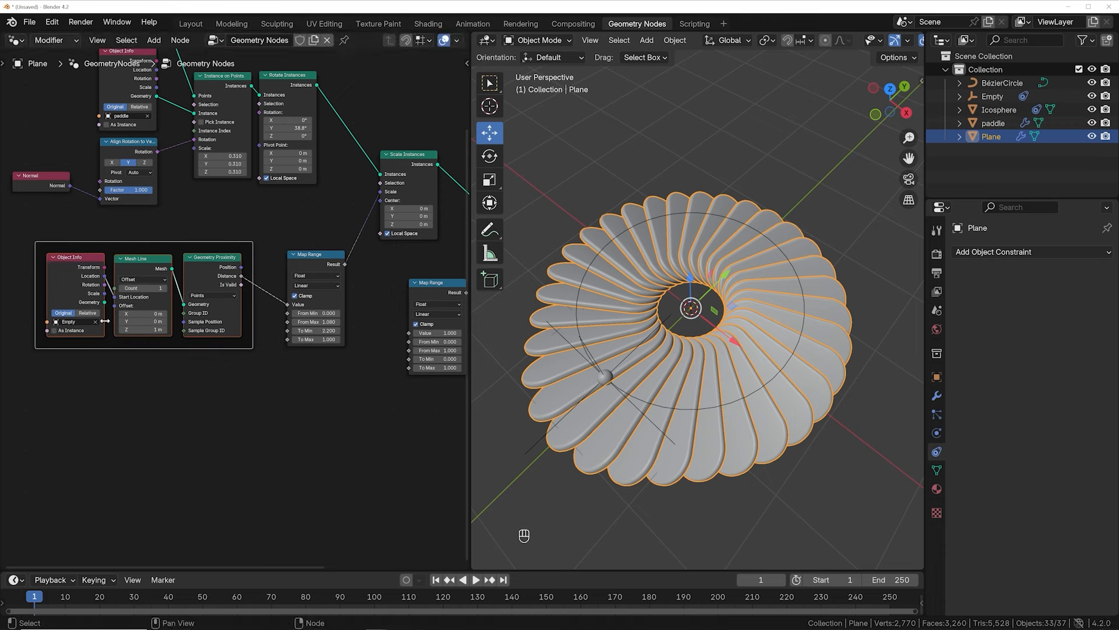
Raise the first Map Range and connect Geometry Proximity's Distance to the second Map Range's Value.
{"action": "middle_click_drag", "start_coordinate": [318, 315], "coordinate": [244, 314]}
{"action": "left_click_drag", "start_coordinate": [239, 253], "coordinate": [242, 226]}
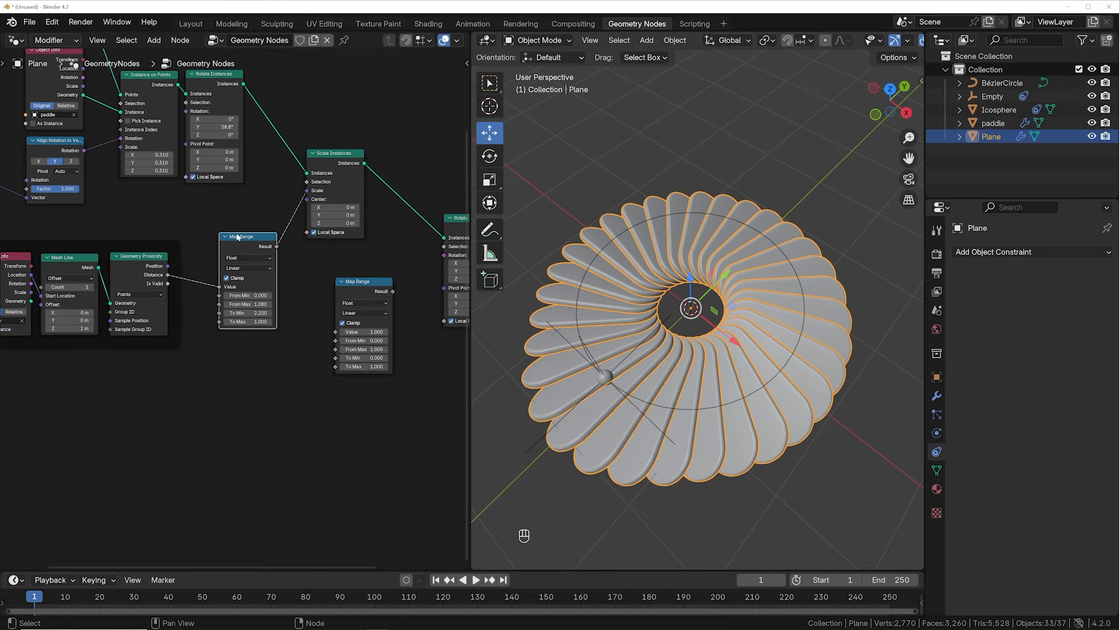
{"action": "left_click_drag", "start_coordinate": [169, 275], "coordinate": [335, 332]}
{"action": "middle_click_drag", "start_coordinate": [335, 332], "coordinate": [237, 310]}
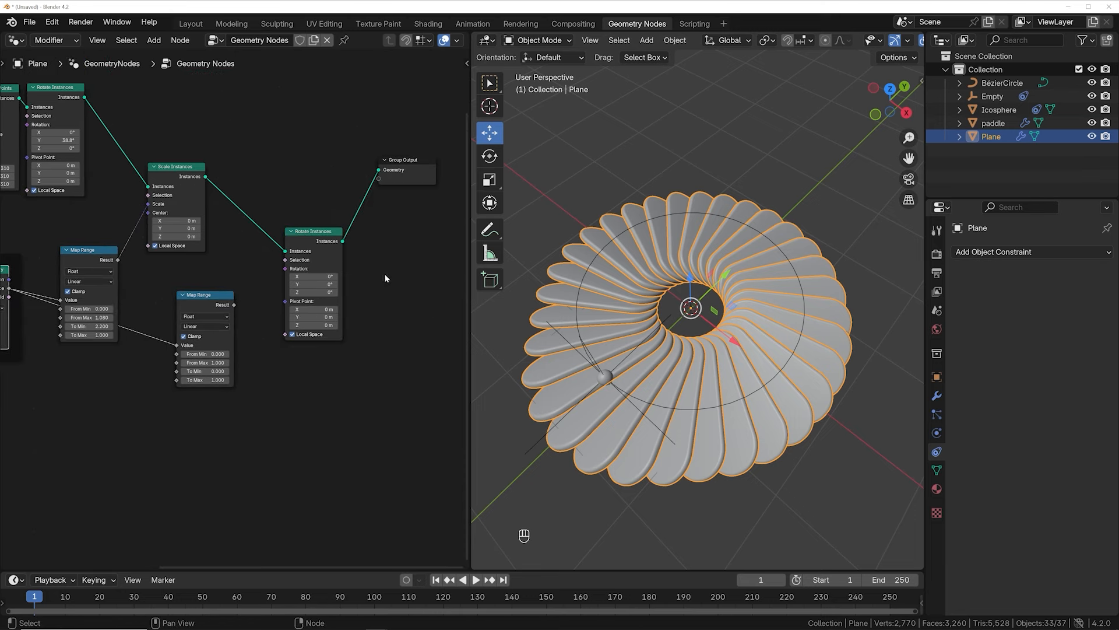
Add a Combine XYZ node below the new Rotate Instances node and connect its Vector to the Rotation input.
{"action": "scroll", "coordinate": [261, 292], "scroll_direction": "up", "scroll_amount": 2}
{"action": "left_click_drag", "start_coordinate": [364, 276], "coordinate": [344, 276]}
{"action": "key", "text": "ctrl+z"}
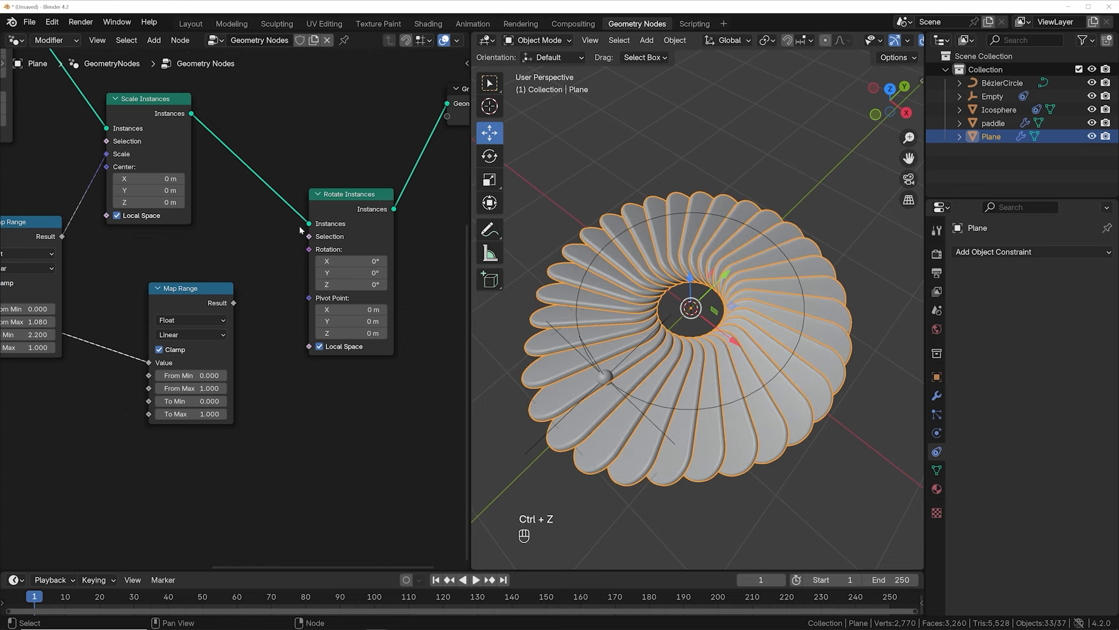
{"action": "left_click_drag", "start_coordinate": [348, 210], "coordinate": [337, 163]}
{"action": "key", "text": "shift+a"}
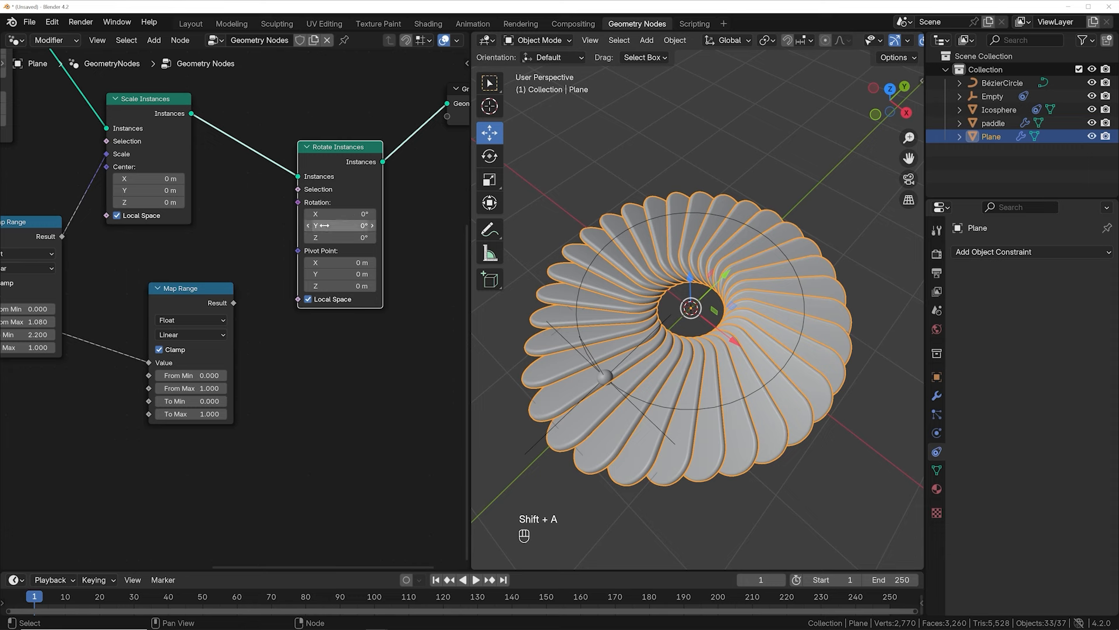
{"action": "key", "text": "shift+a"}
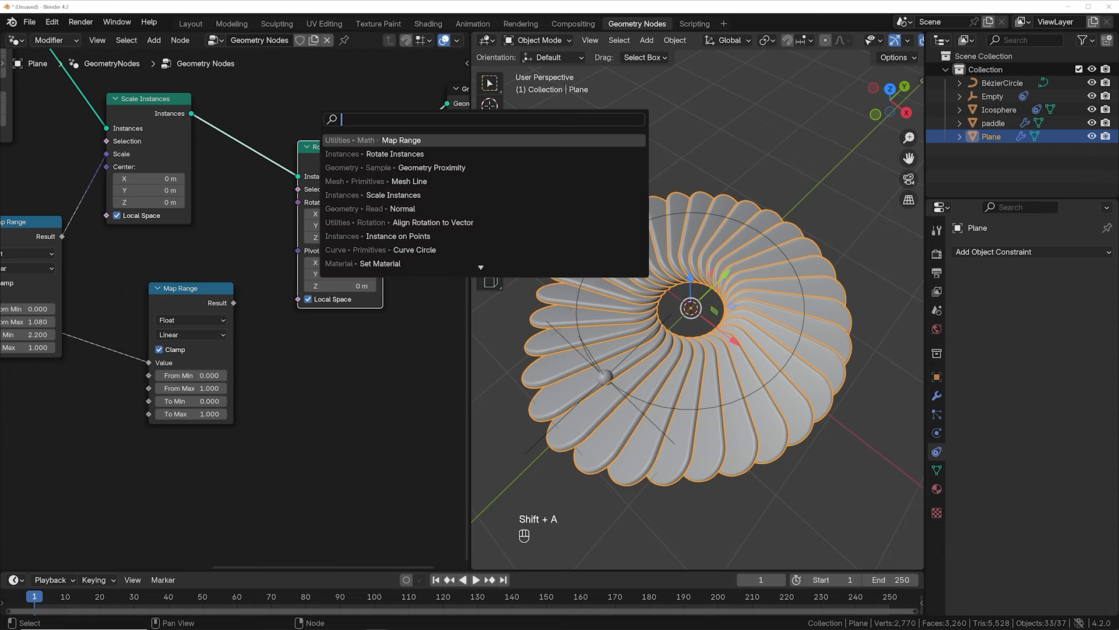
{"action": "type", "text": "comb"}
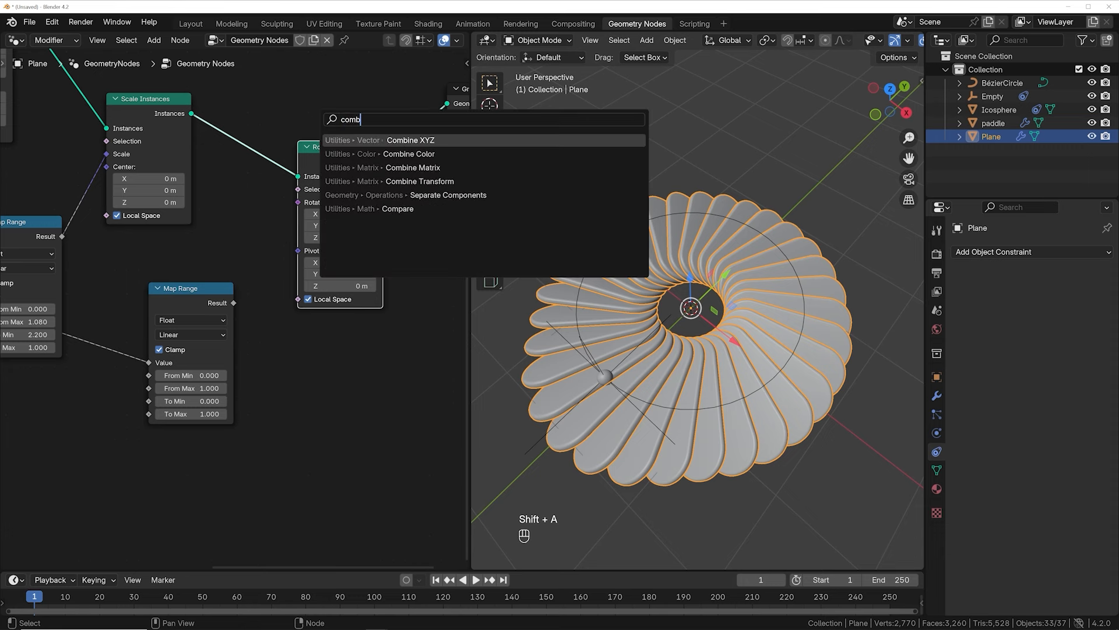
{"action": "key", "text": "Return"}
{"action": "left_click", "coordinate": [423, 322]}
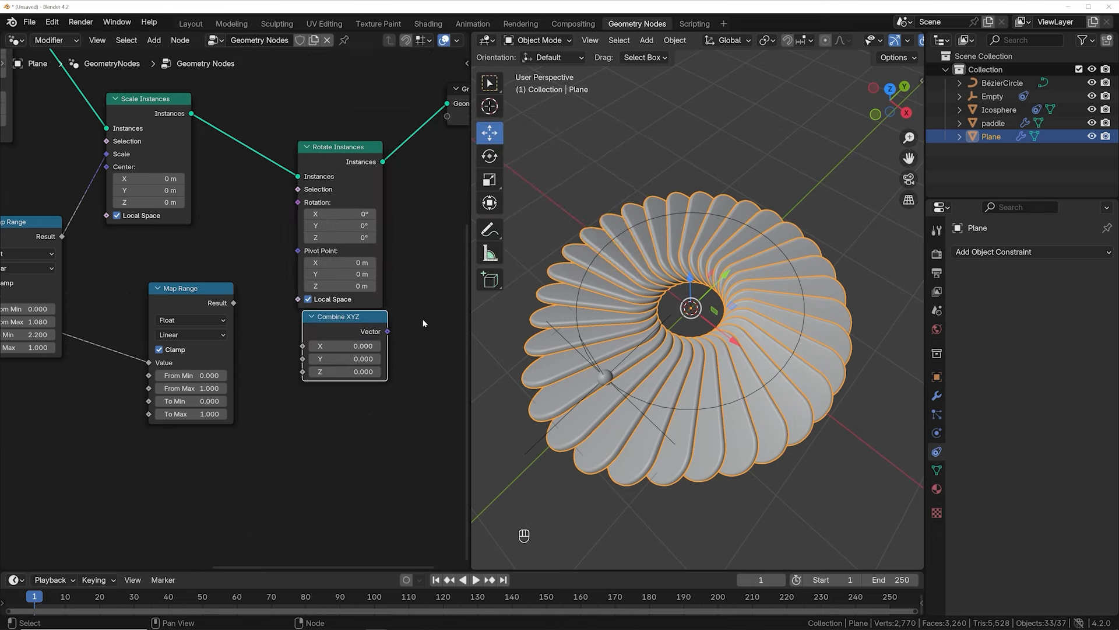
{"action": "left_click_drag", "start_coordinate": [387, 331], "coordinate": [305, 204]}
Try Y values such as 5 and 0.250 on the Combine XYZ node, and undo them.
{"action": "mouse_move", "coordinate": [349, 318]}
{"action": "left_mouse_down"}
{"action": "mouse_move", "coordinate": [345, 285]}
{"action": "mouse_move", "coordinate": [369, 325]}
{"action": "left_mouse_up"}
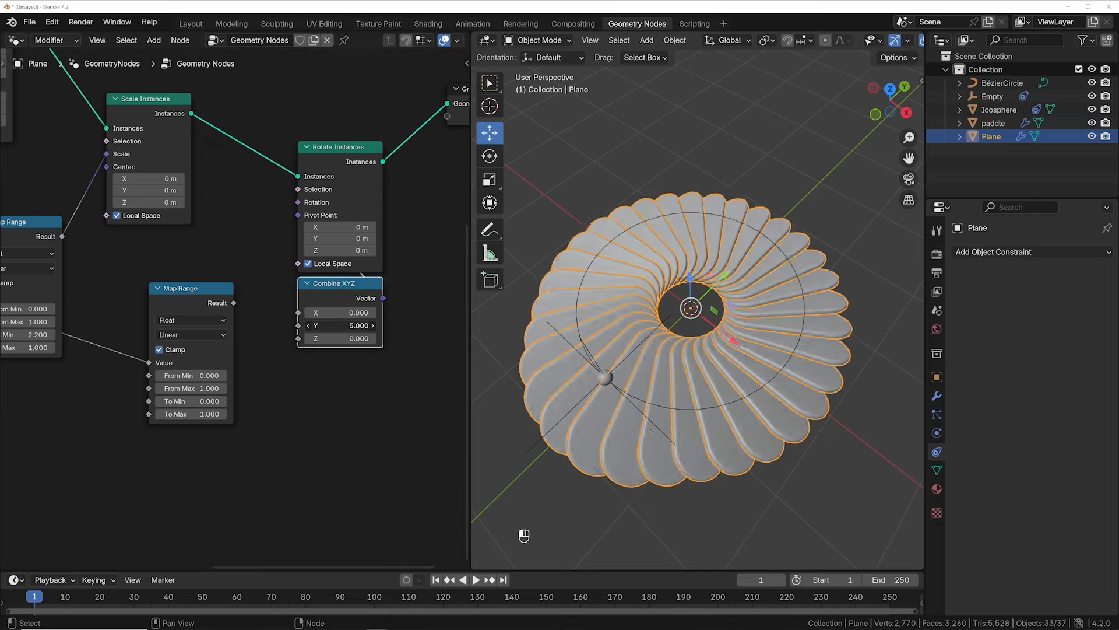
{"action": "key", "text": "ctrl+z"}
{"action": "key", "text": "ctrl+z"}
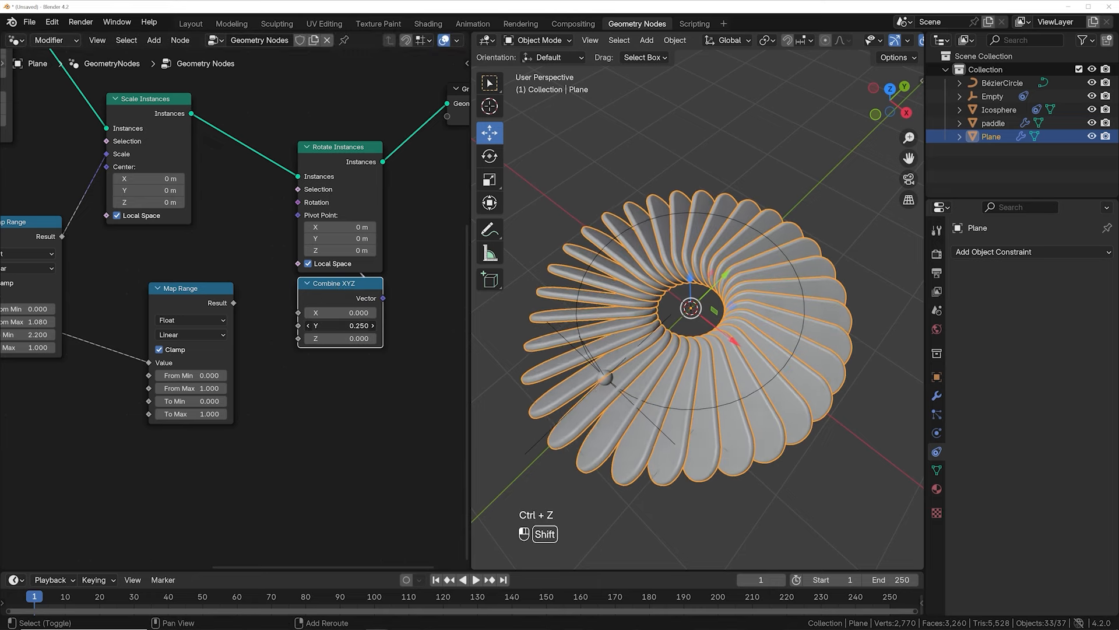
{"action": "key", "text": "ctrl+z"}
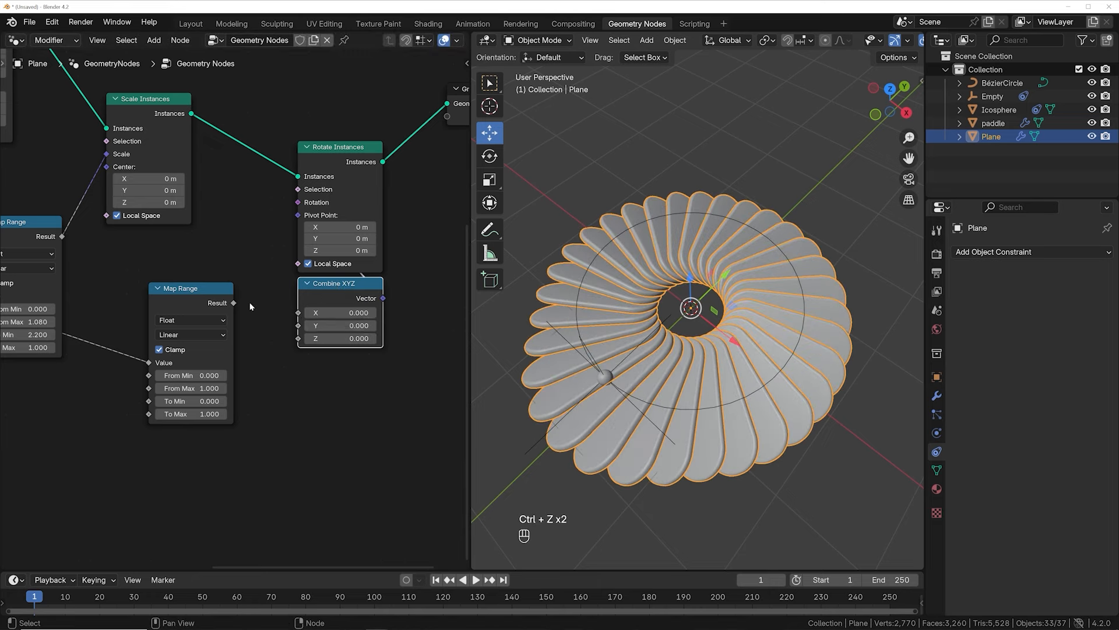
Connect the second Map Range's Result to Combine XYZ's Y, and set To Min to 1 and To Max to 1.770.
{"action": "left_click_drag", "start_coordinate": [234, 303], "coordinate": [296, 326]}
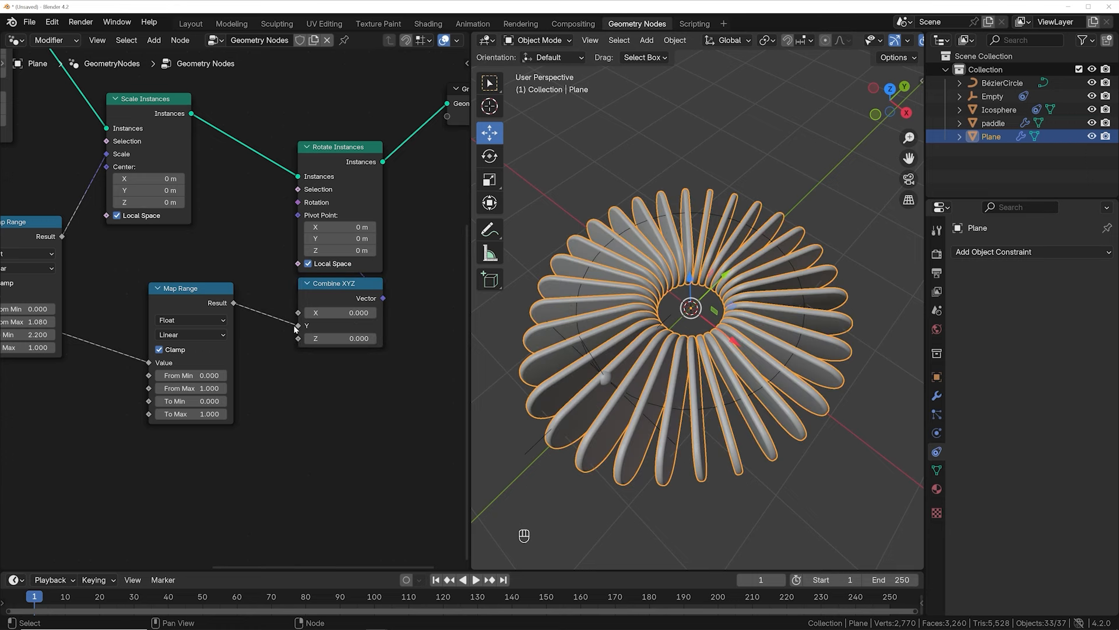
{"action": "type", "text": "1"}
{"action": "key", "text": "Return"}
{"action": "left_click_drag", "start_coordinate": [196, 414], "coordinate": [219, 414]}
{"action": "key", "text": "ctrl+z"}
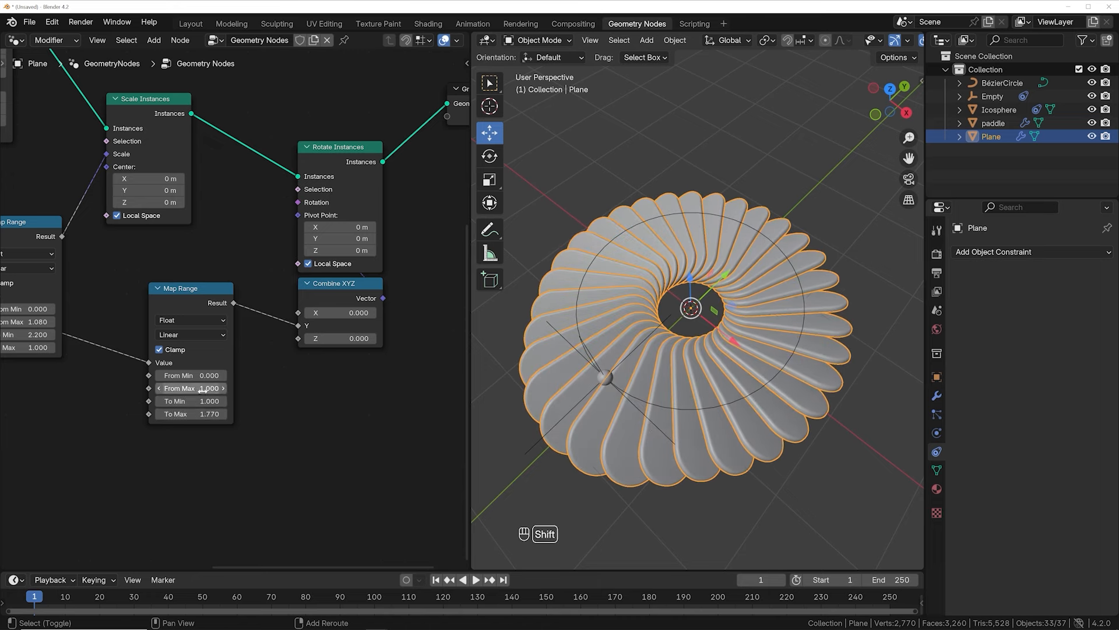
Try a From Max of 2 with other To values on the second Map Range, and restore From Max to 1.
{"action": "left_click", "coordinate": [202, 389]}
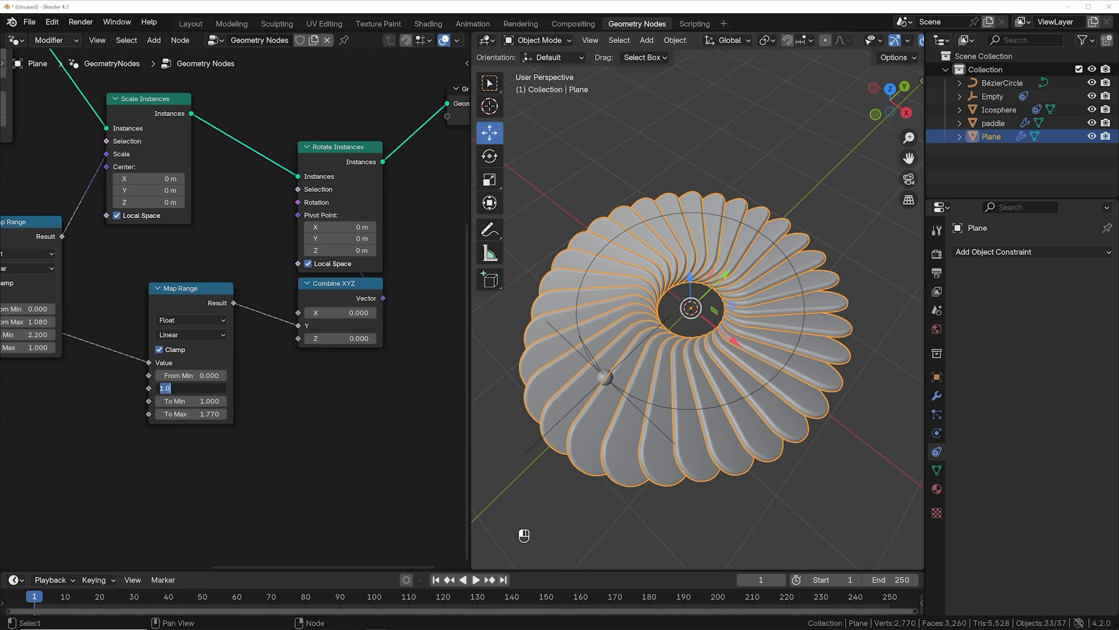
{"action": "type", "text": "2"}
{"action": "key", "text": "Return"}
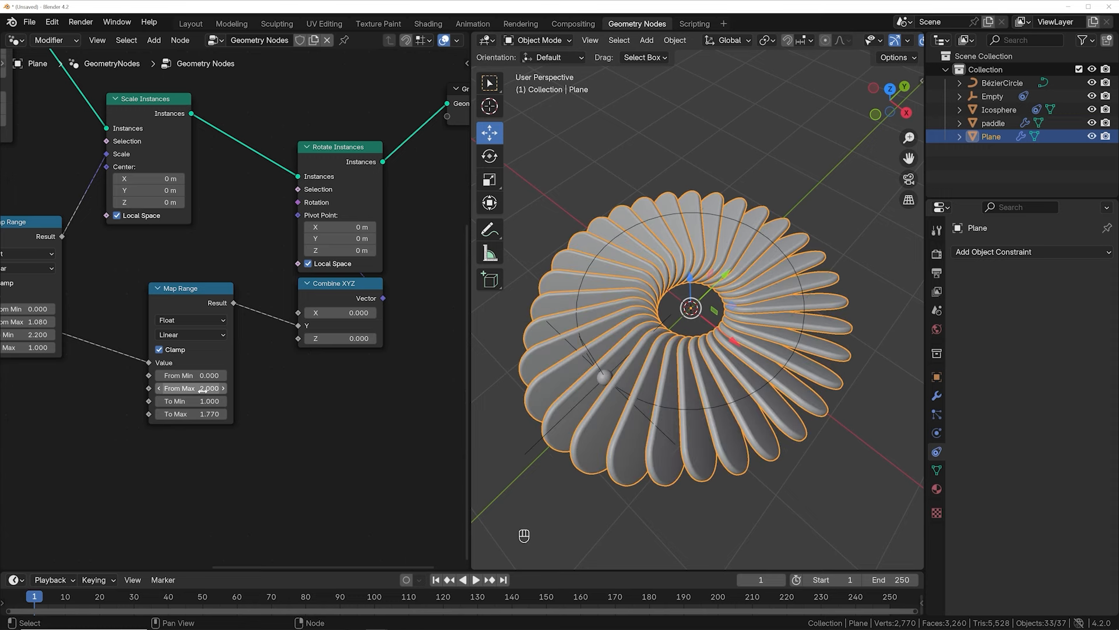
{"action": "mouse_move", "coordinate": [212, 415]}
{"action": "left_mouse_down", "text": "shift"}
{"action": "mouse_move", "coordinate": [260, 415]}
{"action": "mouse_move", "coordinate": [219, 402]}
{"action": "left_mouse_up", "text": "shift"}
{"action": "key", "text": "ctrl+z"}
{"action": "key", "text": "ctrl+z"}
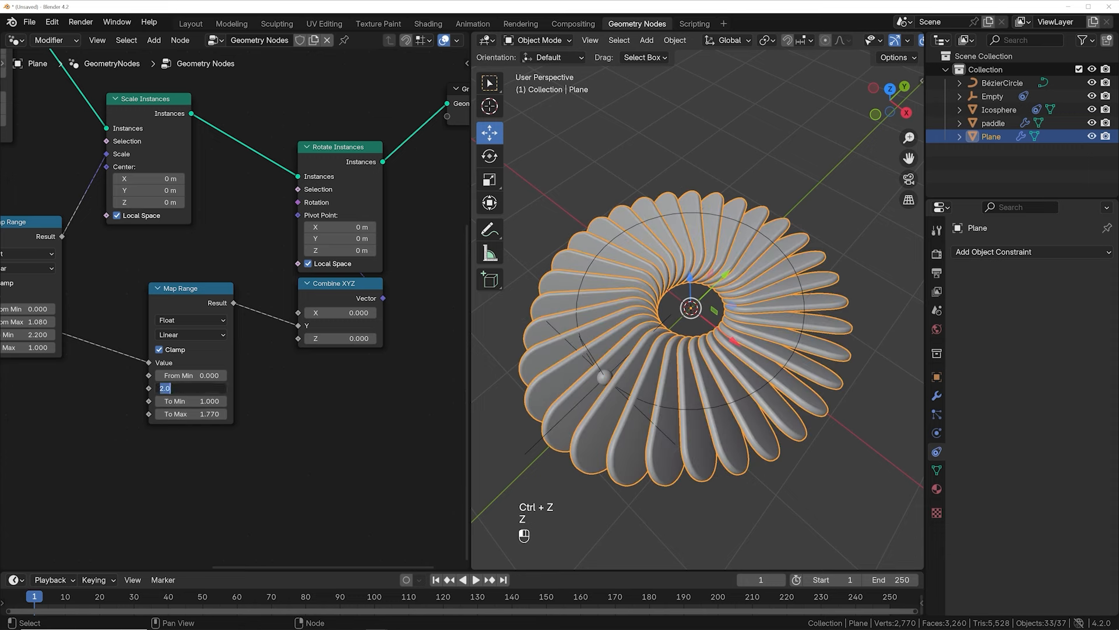
{"action": "type", "text": "1"}
{"action": "key", "text": "Return"}
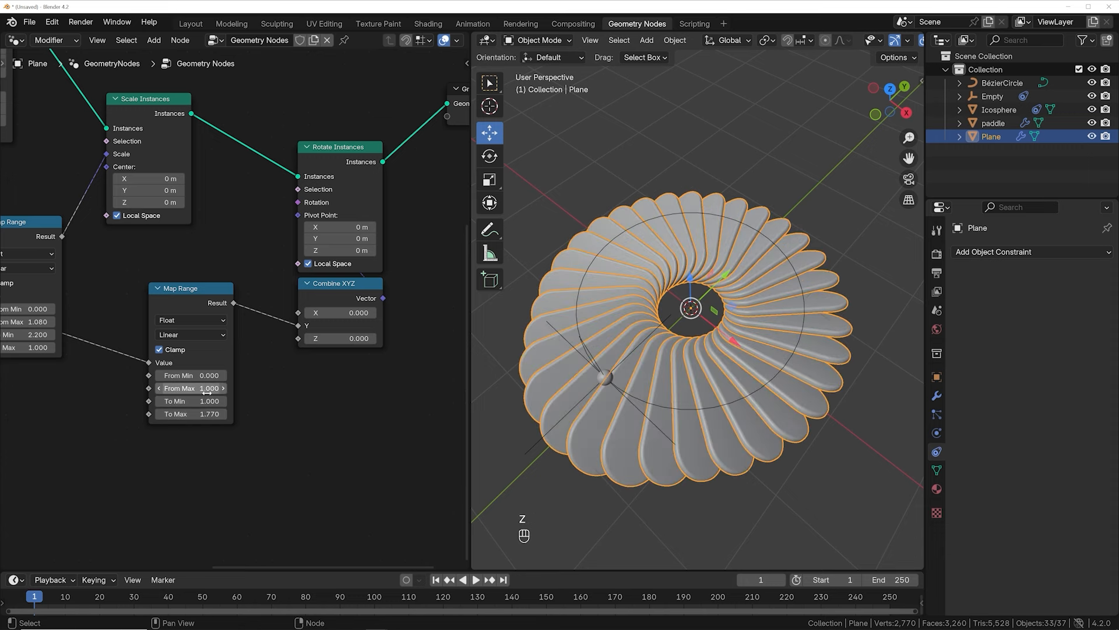
Set the second Map Range's From Max to 1.060, and undo trial changes to its other range values.
{"action": "left_click_drag", "start_coordinate": [192, 375], "coordinate": [218, 376], "text": "shift"}
{"action": "key", "text": "ctrl+z"}
{"action": "key", "text": "ctrl+z"}
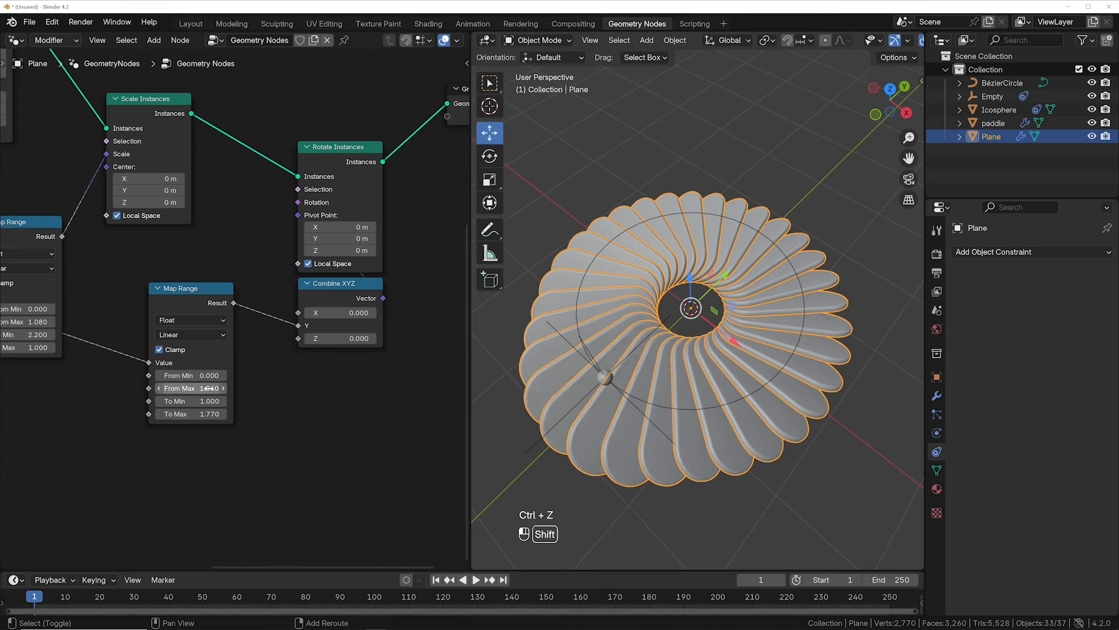
{"action": "mouse_move", "coordinate": [210, 413]}
{"action": "left_mouse_down", "text": "shift"}
{"action": "mouse_move", "coordinate": [228, 414]}
{"action": "mouse_move", "coordinate": [208, 400]}
{"action": "left_mouse_up", "text": "shift"}
{"action": "key", "text": "ctrl+z"}
{"action": "key", "text": "ctrl+z"}
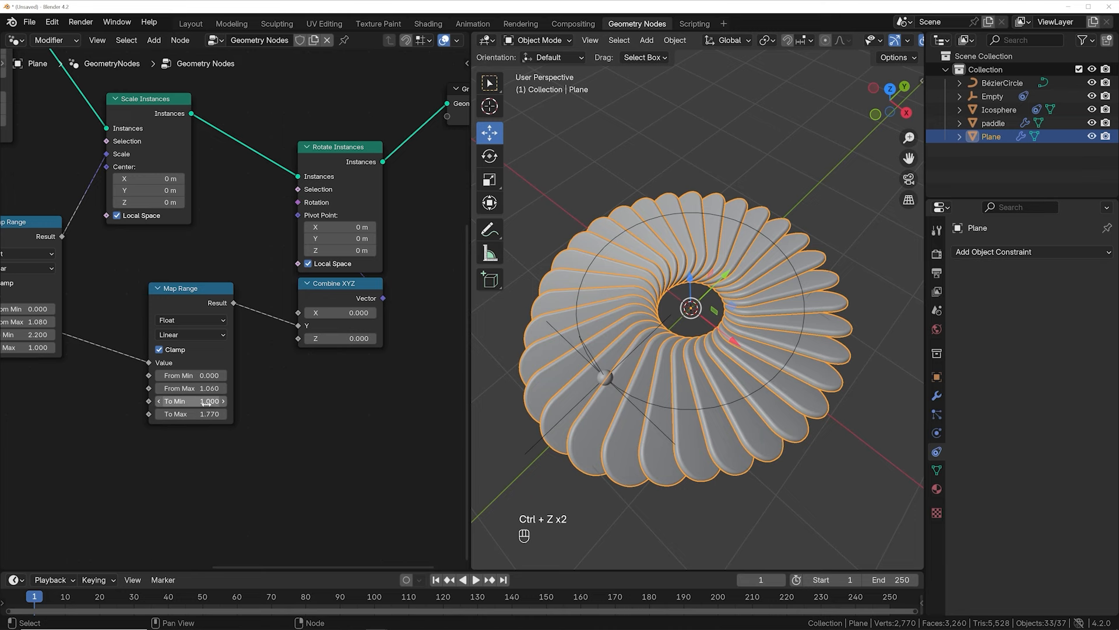
Set the second Map Range's To Min to 6.630, From Max to 1.070 and To Max to 1.560.
{"action": "left_click_drag", "start_coordinate": [210, 401], "coordinate": [221, 401], "text": "shift"}
{"action": "middle_click_drag", "start_coordinate": [656, 415], "coordinate": [714, 366]}
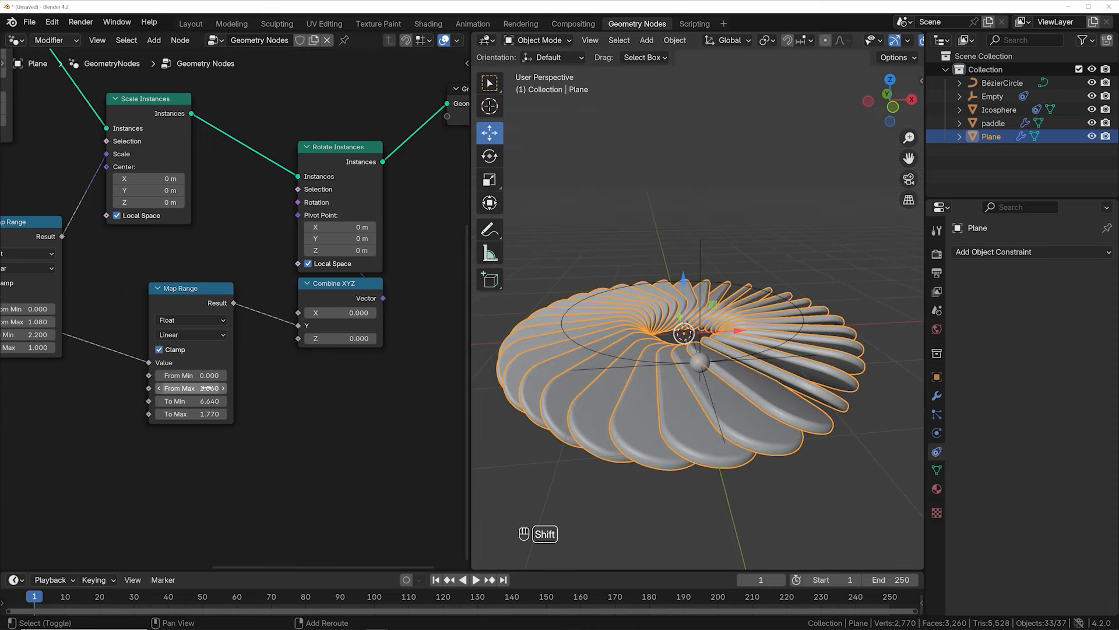
{"action": "left_click_drag", "start_coordinate": [210, 401], "coordinate": [194, 389], "text": "shift"}
{"action": "middle_click_drag", "start_coordinate": [658, 379], "coordinate": [686, 362]}
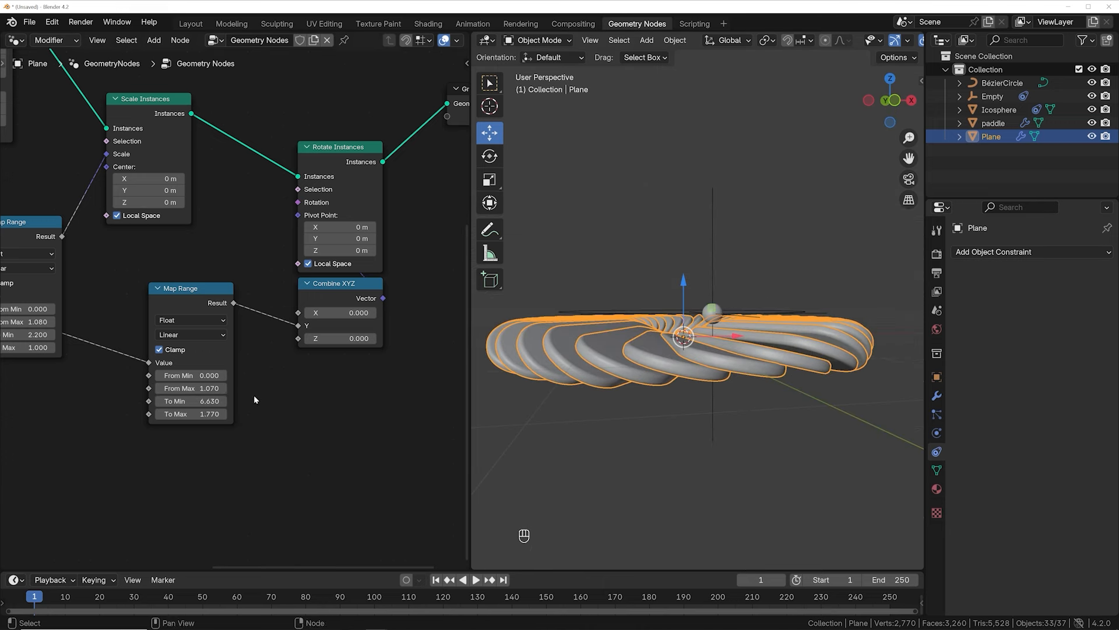
{"action": "left_click_drag", "start_coordinate": [193, 414], "coordinate": [166, 414], "text": "shift"}
{"action": "middle_click_drag", "start_coordinate": [661, 338], "coordinate": [681, 267]}
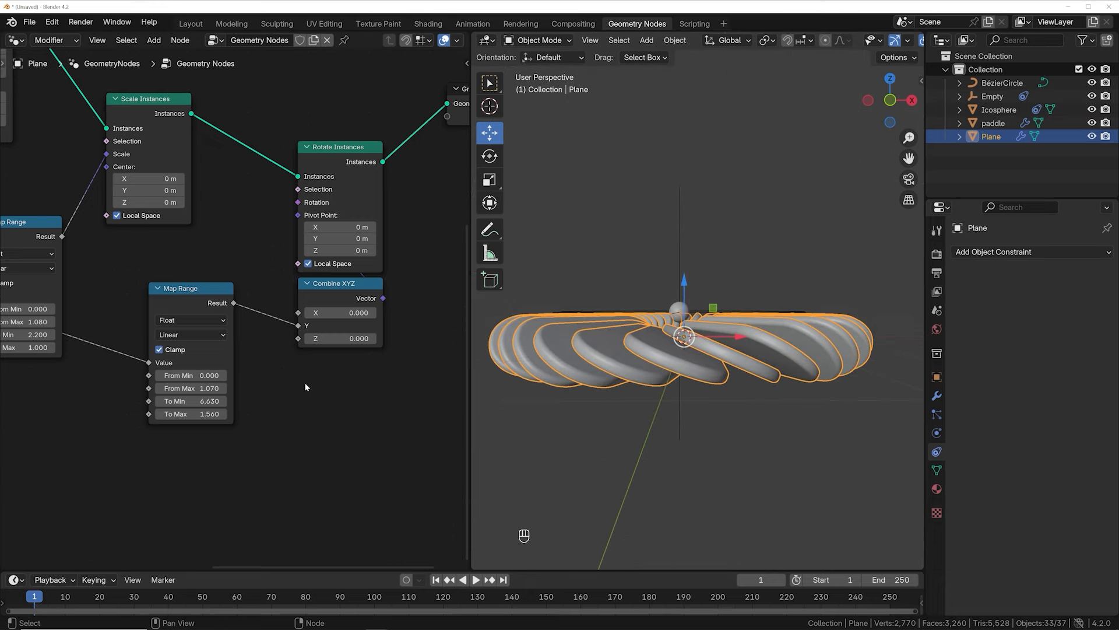
Adjust the second Map Range's From Max to 1.120 and To Min to 5.760, undoing the last trial changes.
{"action": "mouse_move", "coordinate": [207, 388]}
{"action": "left_mouse_down", "text": "shift"}
{"action": "mouse_move", "coordinate": [217, 375]}
{"action": "mouse_move", "coordinate": [201, 375]}
{"action": "mouse_move", "coordinate": [211, 388]}
{"action": "mouse_move", "coordinate": [199, 401]}
{"action": "left_mouse_up", "text": "shift"}
{"action": "key", "text": "ctrl+z"}
{"action": "key", "text": "ctrl+z"}
{"action": "middle_click_drag", "start_coordinate": [682, 280], "coordinate": [588, 296]}
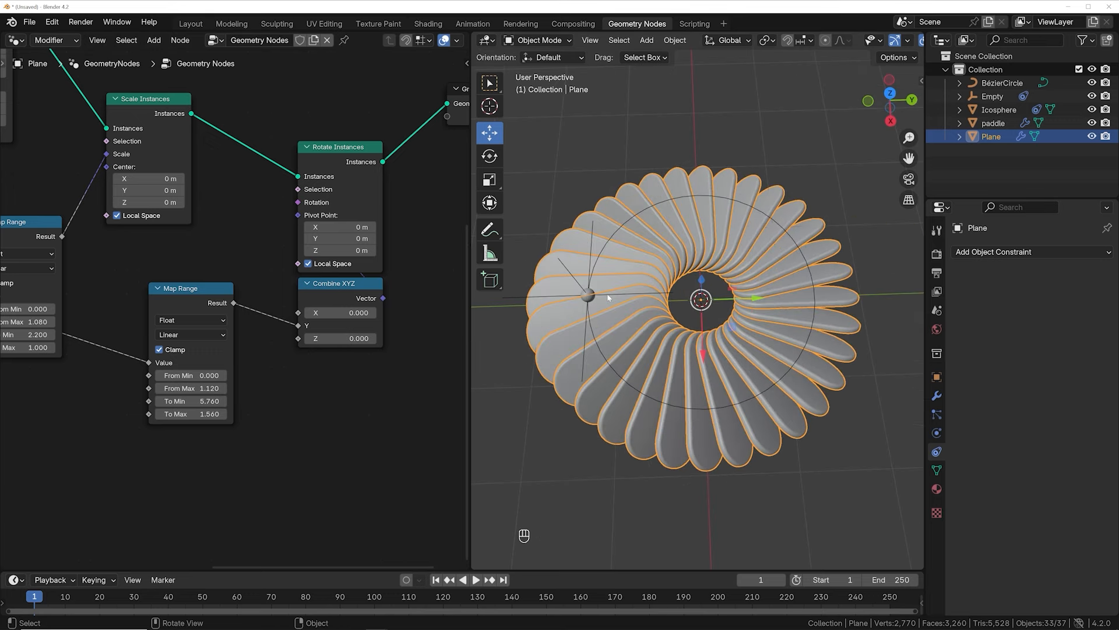
Slide the empty around the curve by setting its Follow Path offset to -93.9, undoing the first trial value.
{"action": "left_click", "coordinate": [608, 298]}
{"action": "left_click_drag", "start_coordinate": [1055, 310], "coordinate": [895, 310]}
{"action": "key", "text": "ctrl+z"}
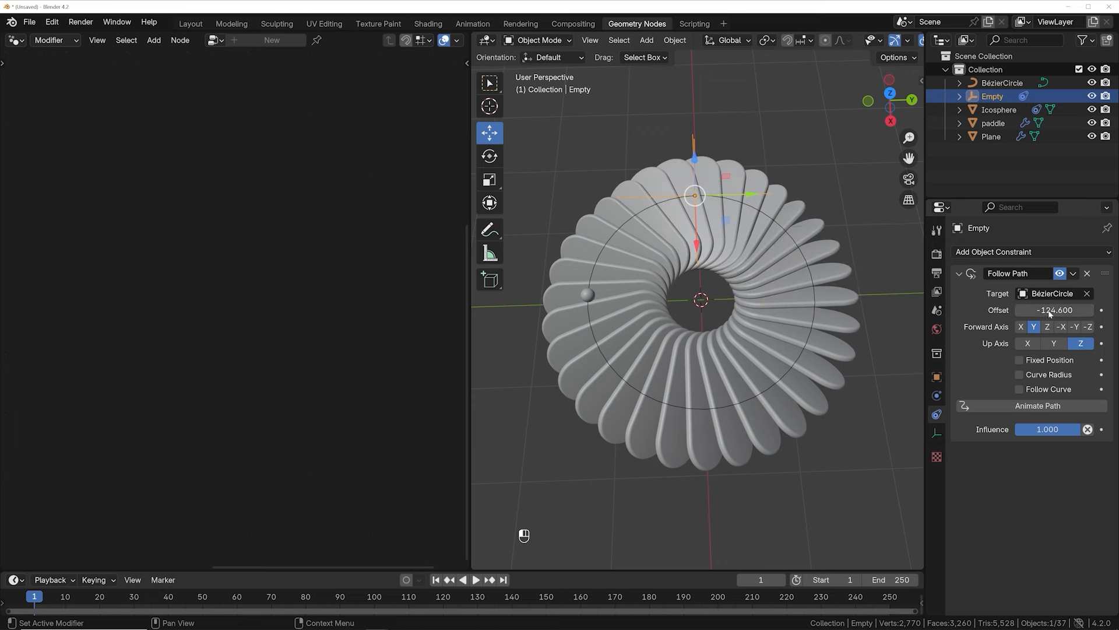
{"action": "left_click_drag", "start_coordinate": [1066, 315], "coordinate": [1080, 315]}
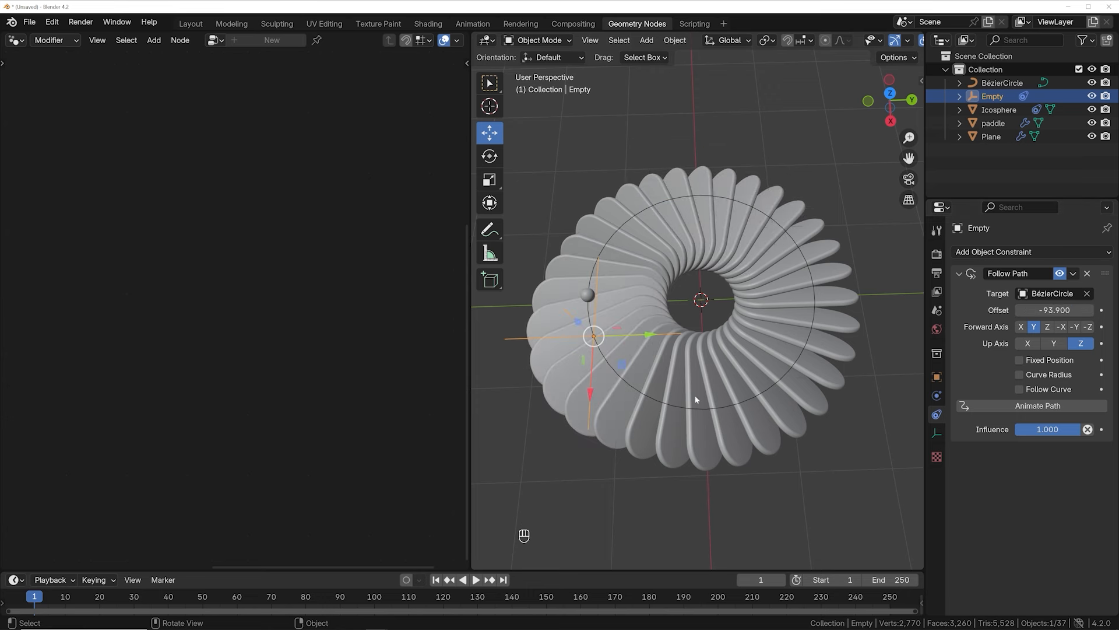
Inspect the paddle ring from a low and a raised angle, along with its scale and rotation nodes.
{"action": "left_click", "coordinate": [637, 417]}
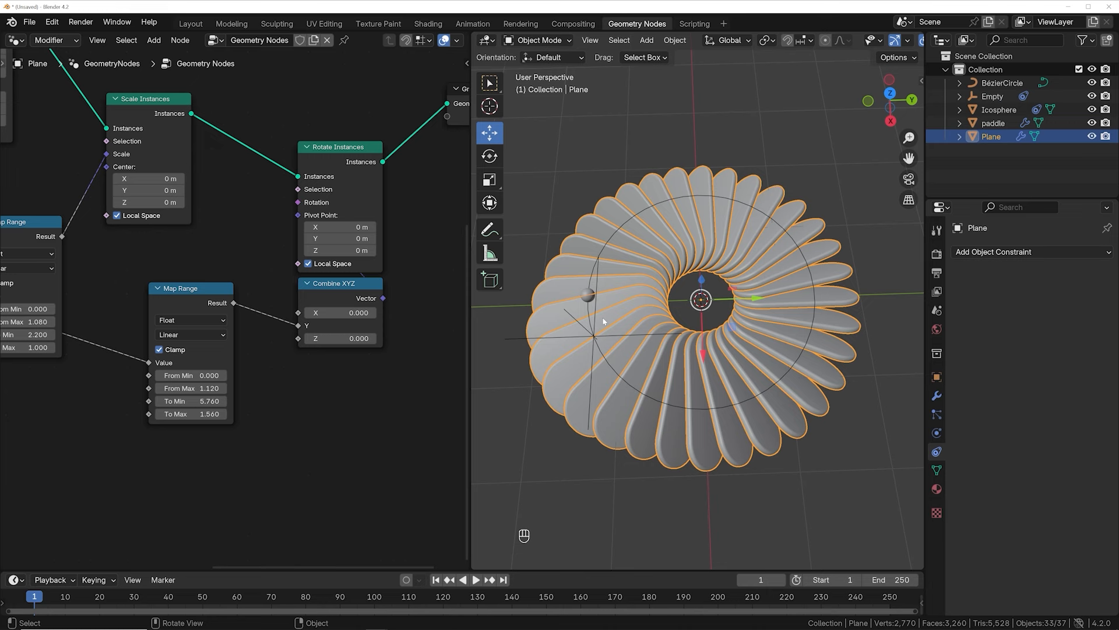
{"action": "scroll", "coordinate": [344, 265], "scroll_direction": "down", "scroll_amount": 3}
{"action": "scroll", "coordinate": [344, 265], "scroll_direction": "up", "scroll_amount": 2}
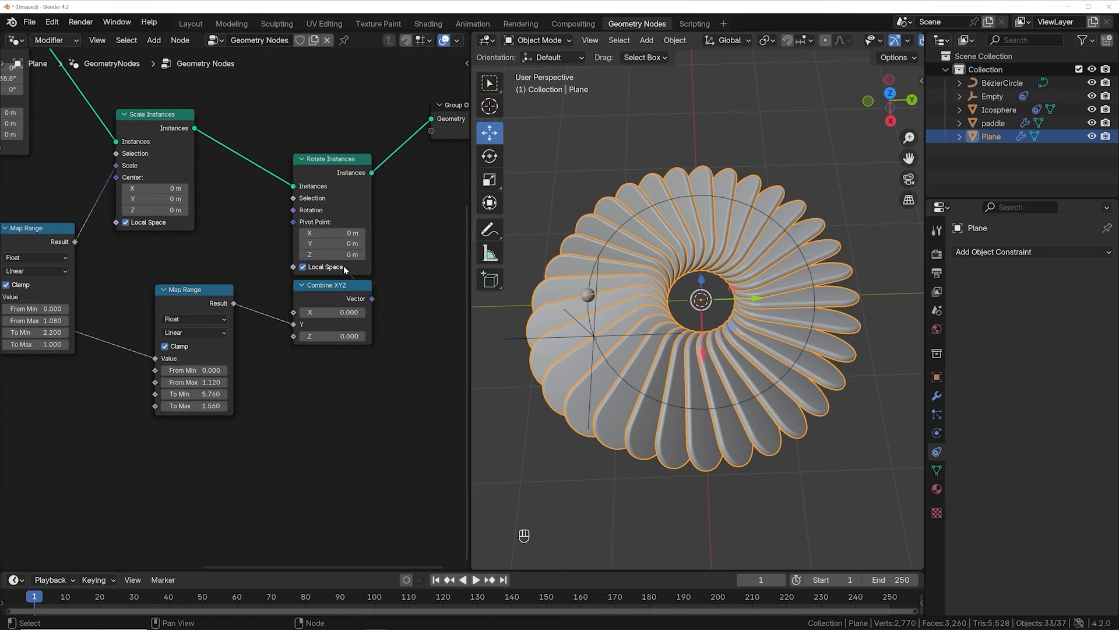
{"action": "middle_click_drag", "start_coordinate": [645, 320], "coordinate": [638, 256]}
{"action": "scroll", "coordinate": [225, 312], "scroll_direction": "down", "scroll_amount": 3}
{"action": "scroll", "coordinate": [224, 312], "scroll_direction": "down", "scroll_amount": 1}
{"action": "scroll", "coordinate": [325, 271], "scroll_direction": "up", "scroll_amount": 3}
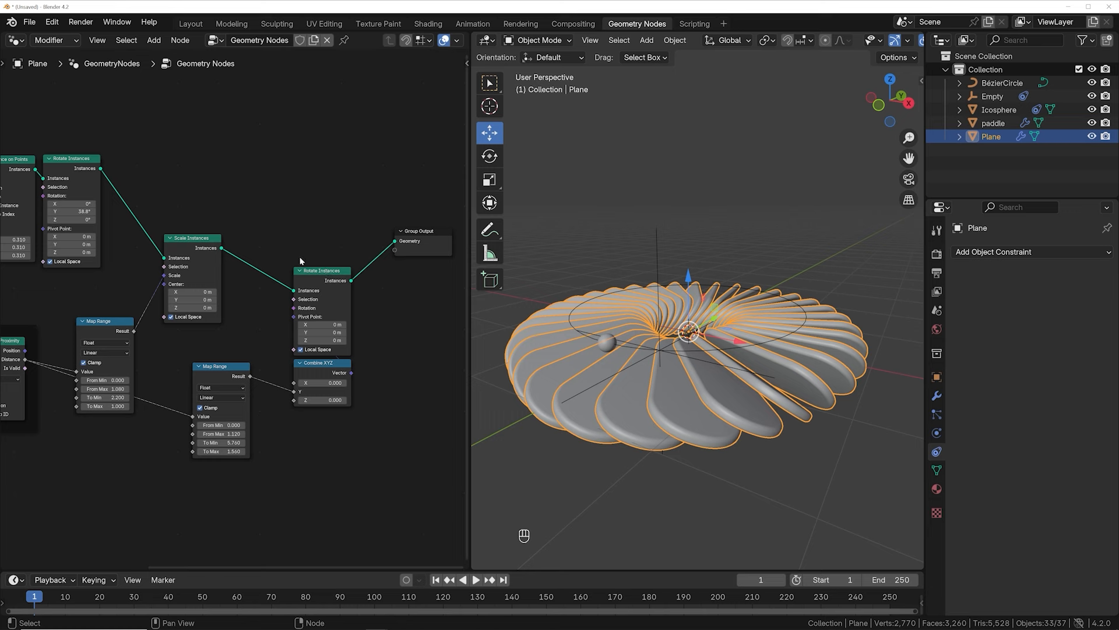
{"action": "scroll", "coordinate": [259, 380], "scroll_direction": "down", "scroll_amount": 2}
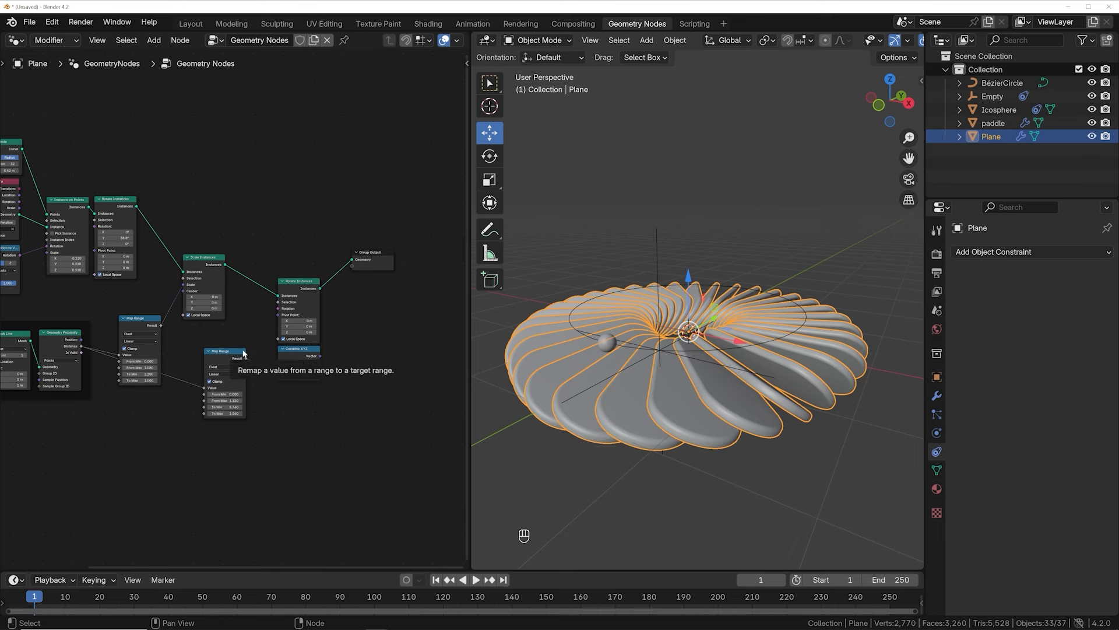
{"action": "middle_click_drag", "start_coordinate": [543, 328], "coordinate": [668, 402]}
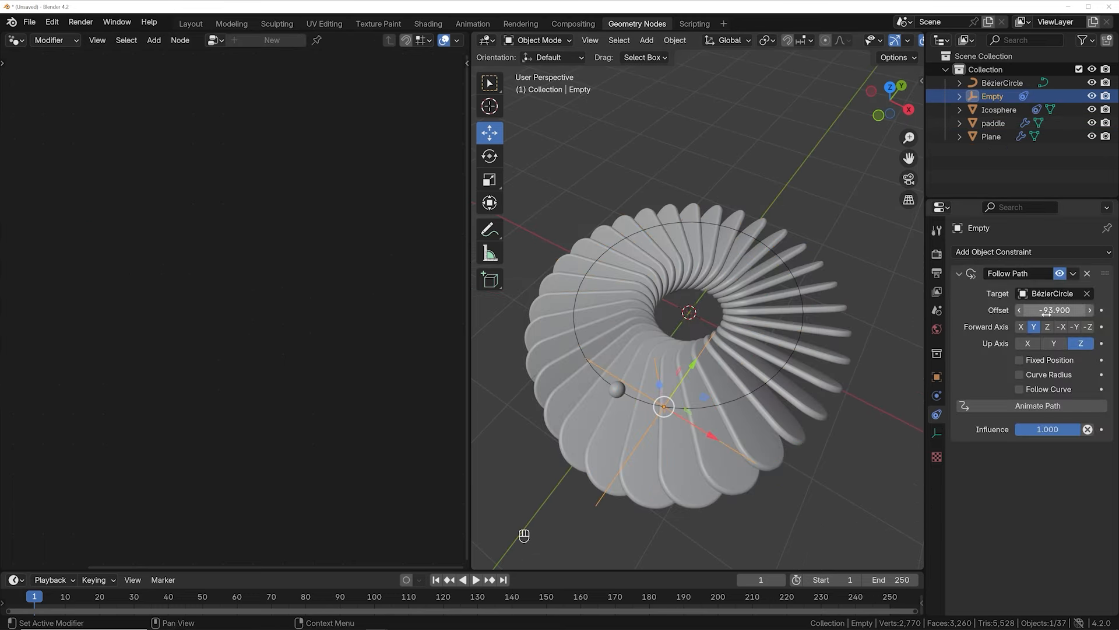
Set the empty's Follow Path offset to -107.6, and reselect the paddle ring's plane.
{"action": "left_click_drag", "start_coordinate": [1047, 310], "coordinate": [977, 310]}
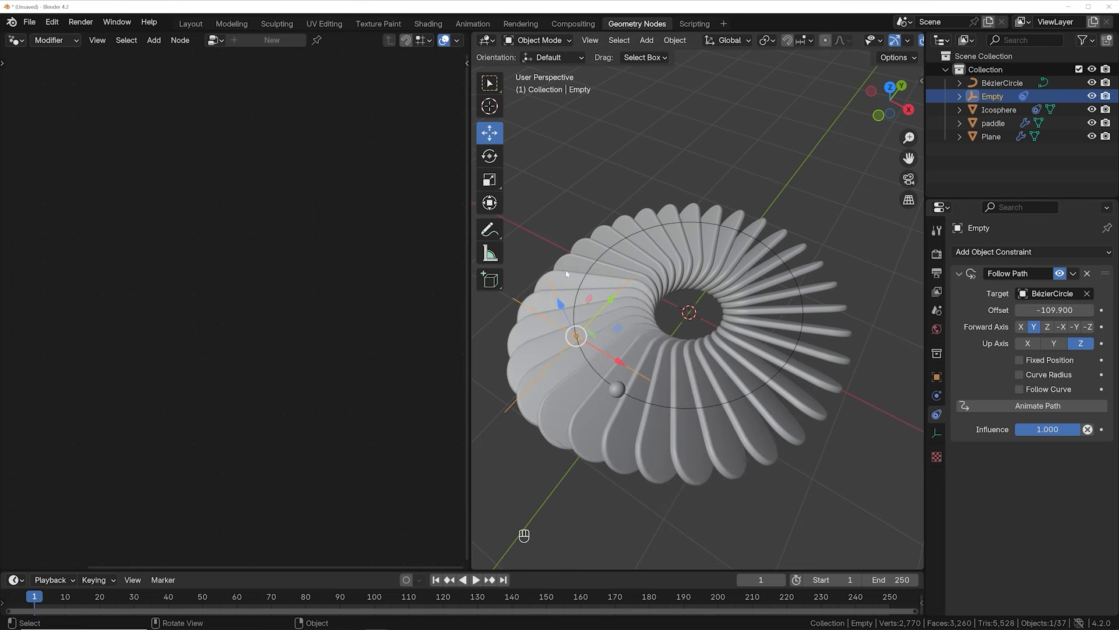
{"action": "mouse_move", "coordinate": [1049, 310]}
{"action": "left_mouse_down"}
{"action": "mouse_move", "coordinate": [1096, 311]}
{"action": "mouse_move", "coordinate": [1059, 310]}
{"action": "left_mouse_up"}
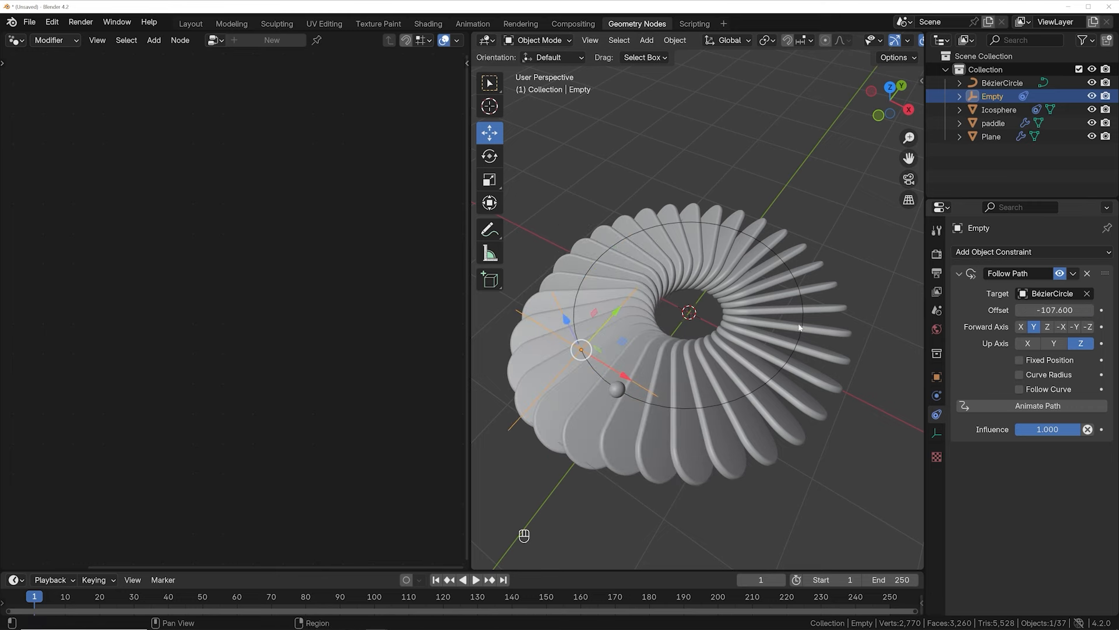
{"action": "left_click", "coordinate": [757, 361]}
Add a Store Named Attribute node in the free space above the Rotate Instances node.
{"action": "scroll", "coordinate": [325, 306], "scroll_direction": "up", "scroll_amount": 3}
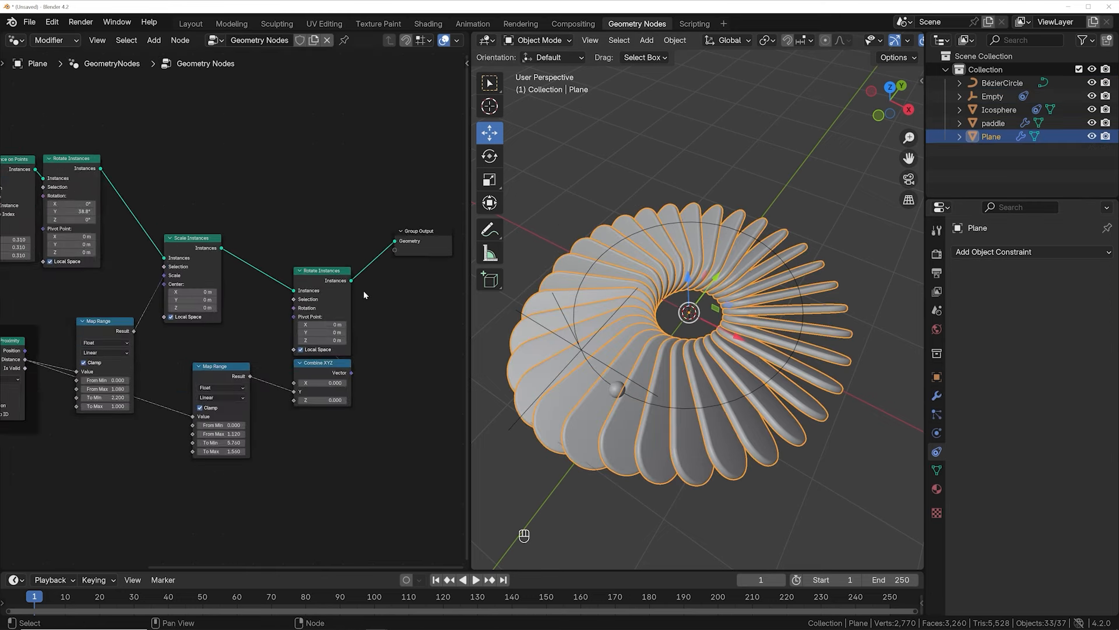
{"action": "middle_click_drag", "start_coordinate": [171, 341], "coordinate": [180, 338]}
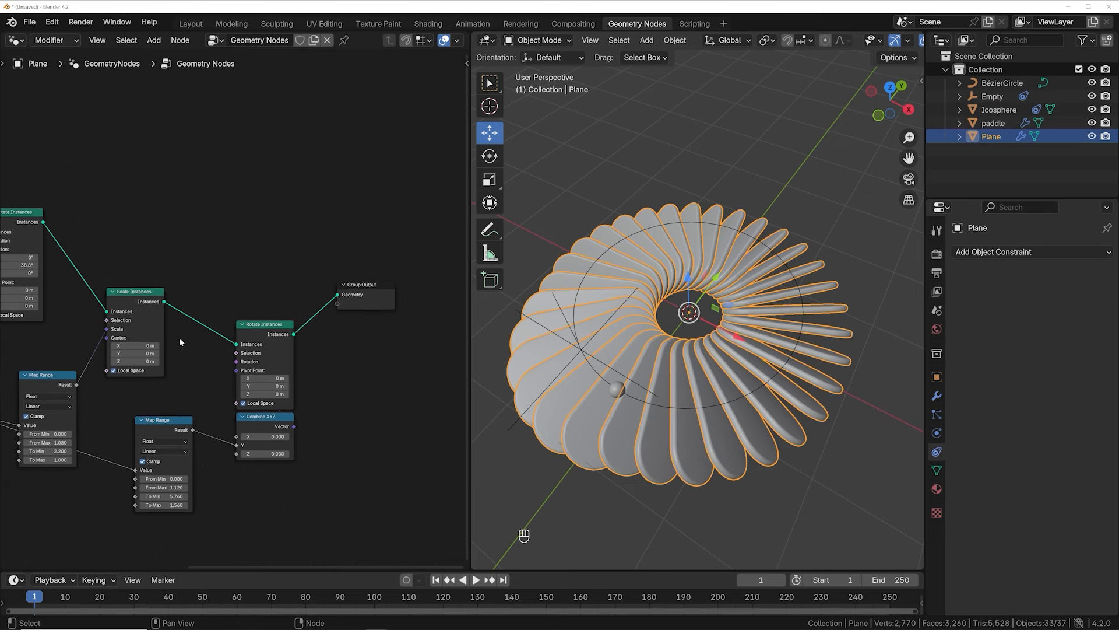
{"action": "key", "text": "shift+a"}
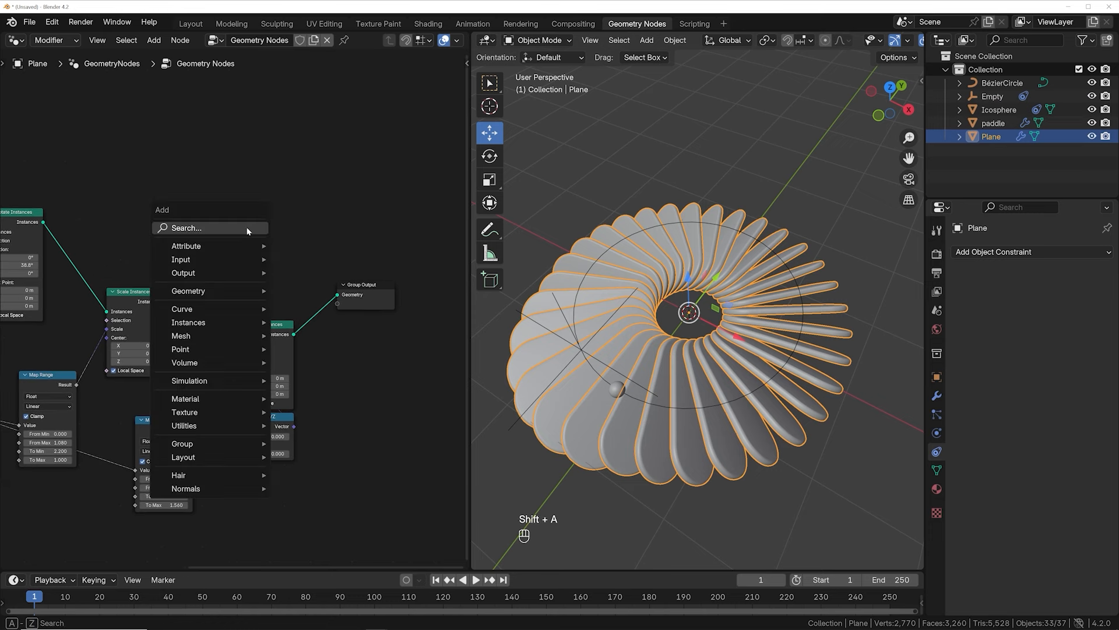
{"action": "left_click", "coordinate": [247, 231]}
{"action": "type", "text": "store"}
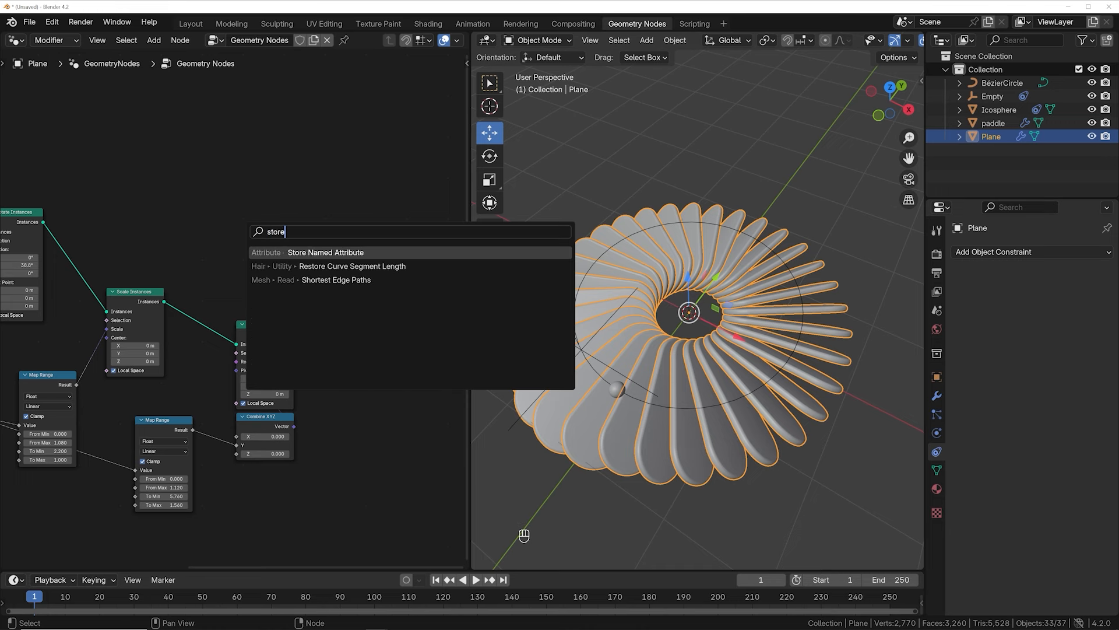
{"action": "key", "text": "Return"}
{"action": "left_click", "coordinate": [197, 190]}
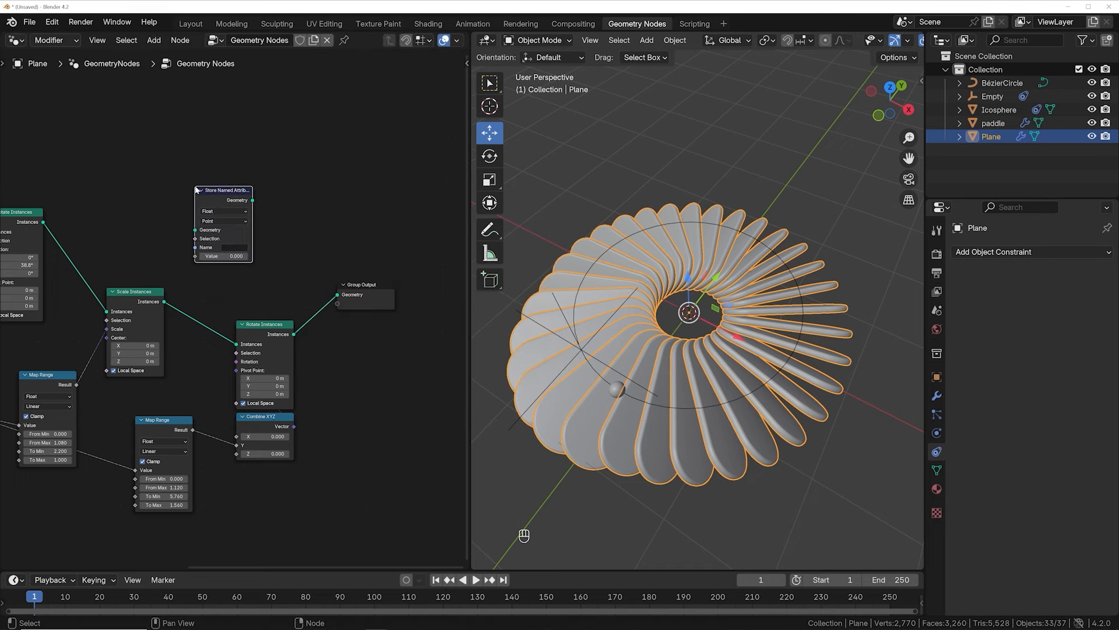
Shift the rotation nodes and Group Output aside and insert Store Named Attribute between Scale Instances and Rotate Instances.
{"action": "left_click_drag", "start_coordinate": [432, 260], "coordinate": [237, 460]}
{"action": "middle_click_drag", "start_coordinate": [314, 362], "coordinate": [251, 361]}
{"action": "key", "text": "g"}
{"action": "left_click", "coordinate": [353, 360]}
{"action": "left_click_drag", "start_coordinate": [109, 427], "coordinate": [216, 423]}
{"action": "mouse_move", "coordinate": [271, 339]}
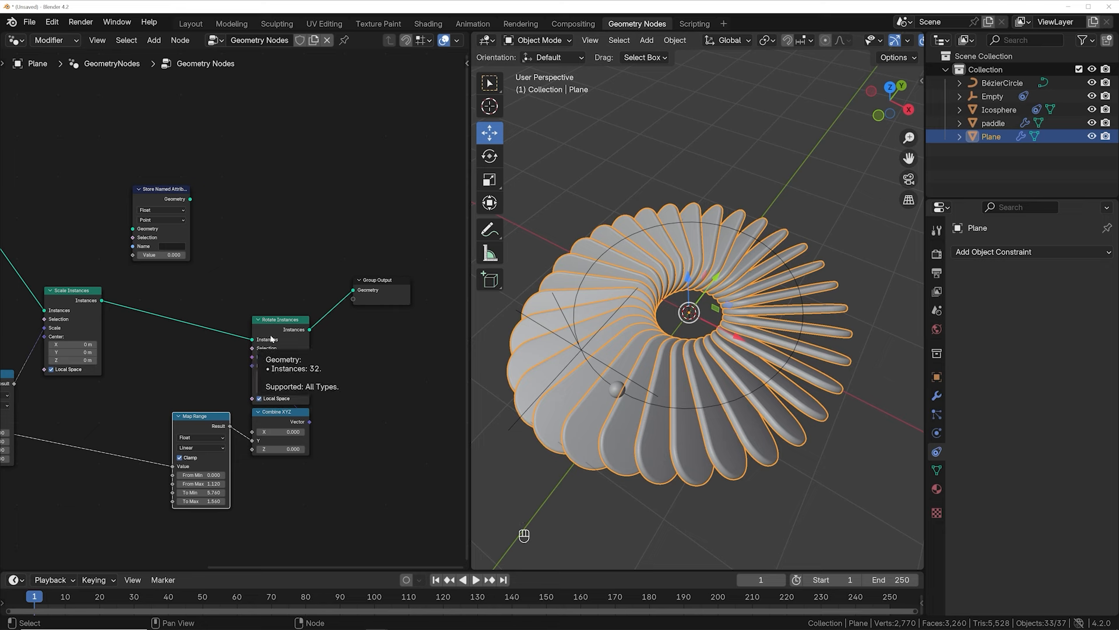
{"action": "mouse_move", "coordinate": [174, 245]}
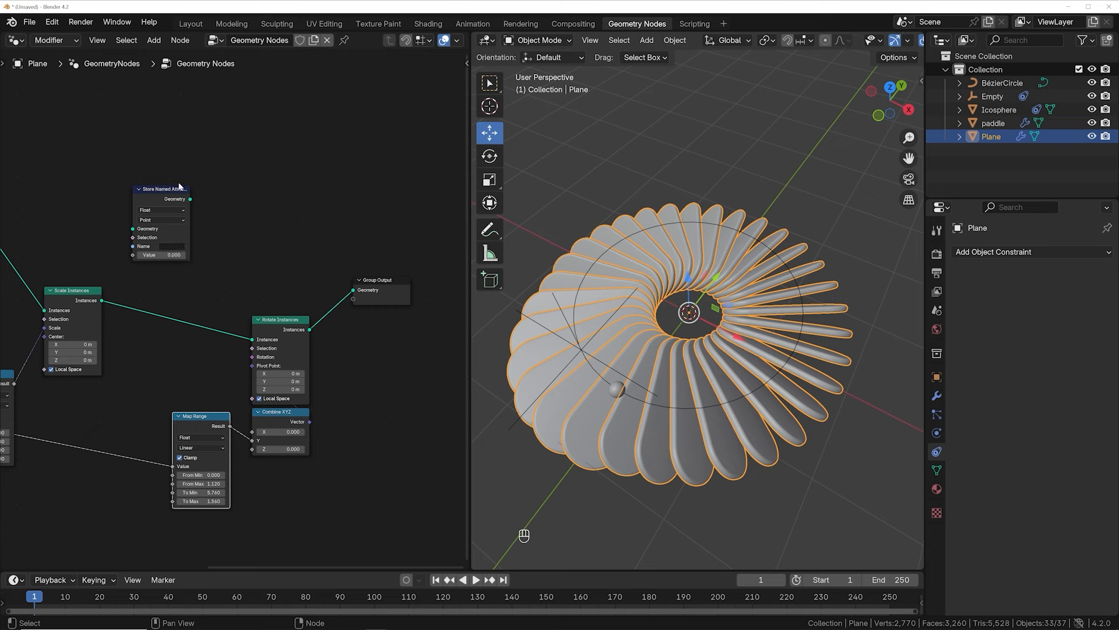
{"action": "left_click_drag", "start_coordinate": [168, 188], "coordinate": [187, 269]}
{"action": "middle_click_drag", "start_coordinate": [217, 253], "coordinate": [318, 224]}
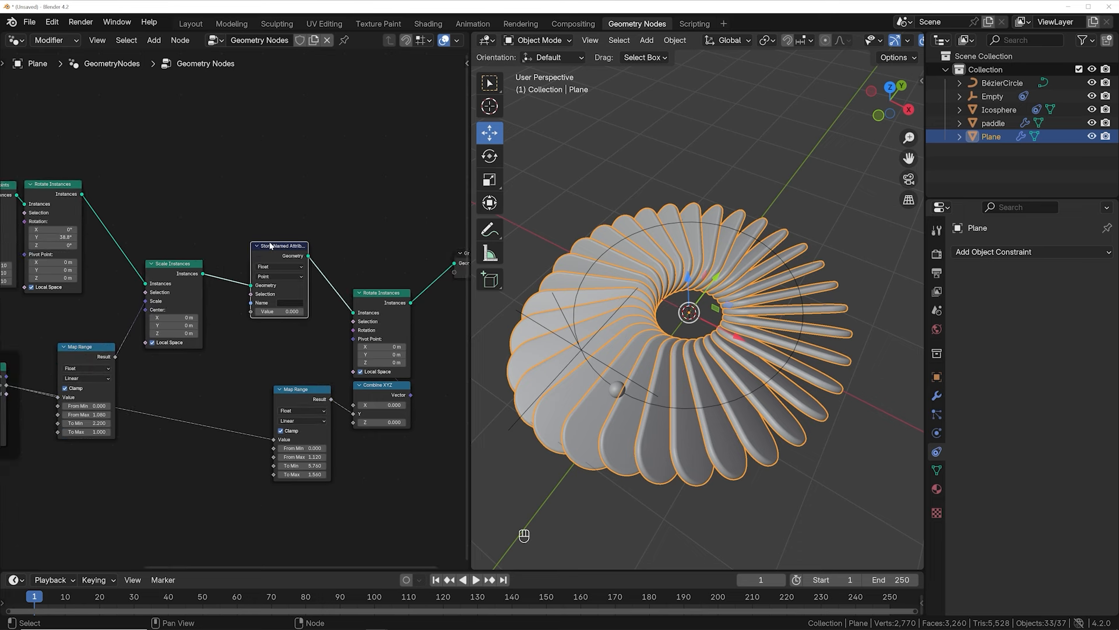
Review the node chain from Curve Circle and Geometry Proximity through to the second Map Range and Combine XYZ.
{"action": "scroll", "coordinate": [246, 226], "scroll_direction": "down", "scroll_amount": 3}
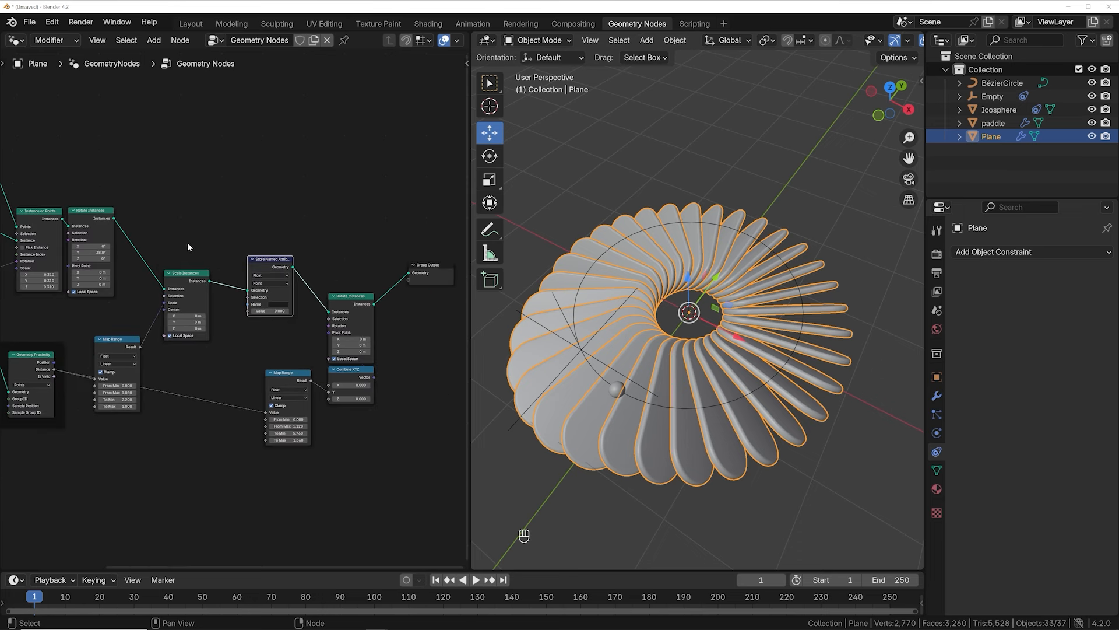
{"action": "middle_click_drag", "start_coordinate": [63, 211], "coordinate": [273, 213]}
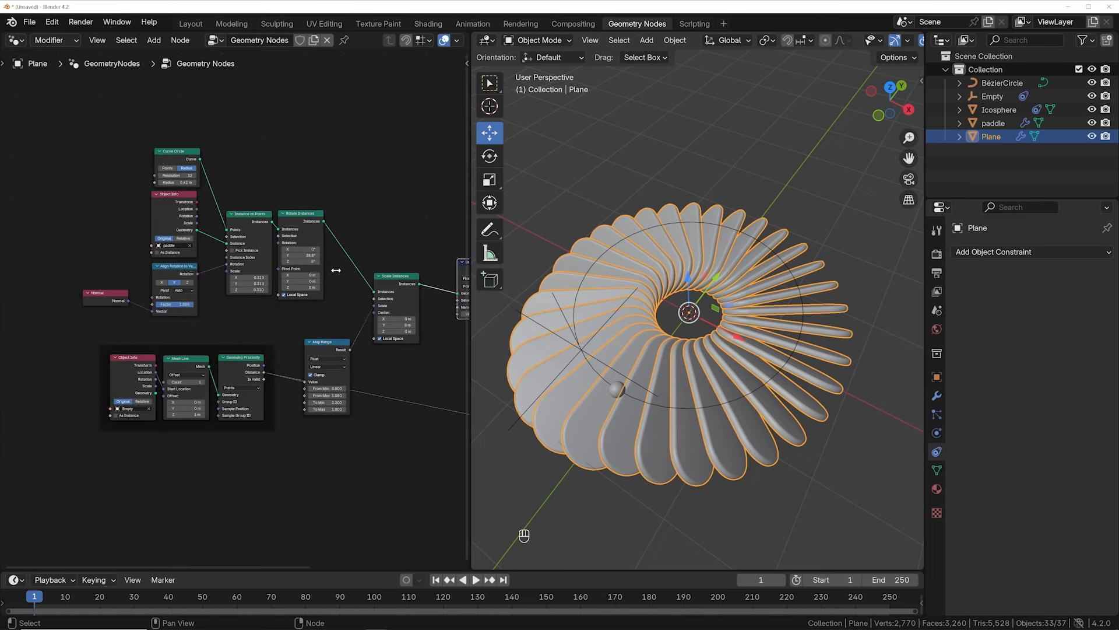
{"action": "middle_click_drag", "start_coordinate": [436, 265], "coordinate": [345, 257]}
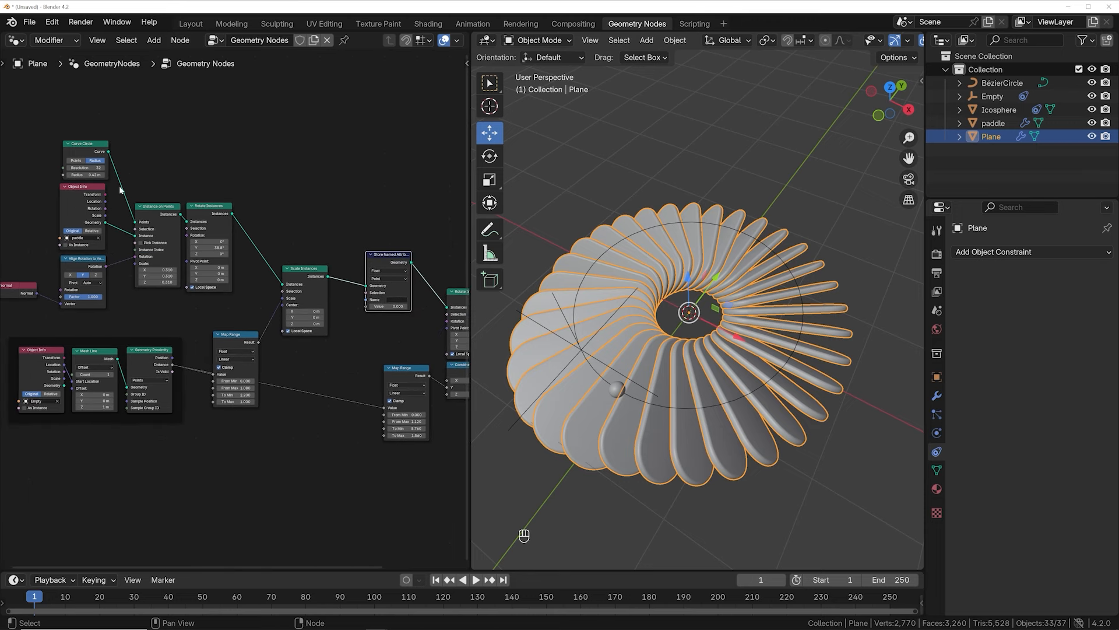
{"action": "middle_click_drag", "start_coordinate": [240, 227], "coordinate": [192, 212]}
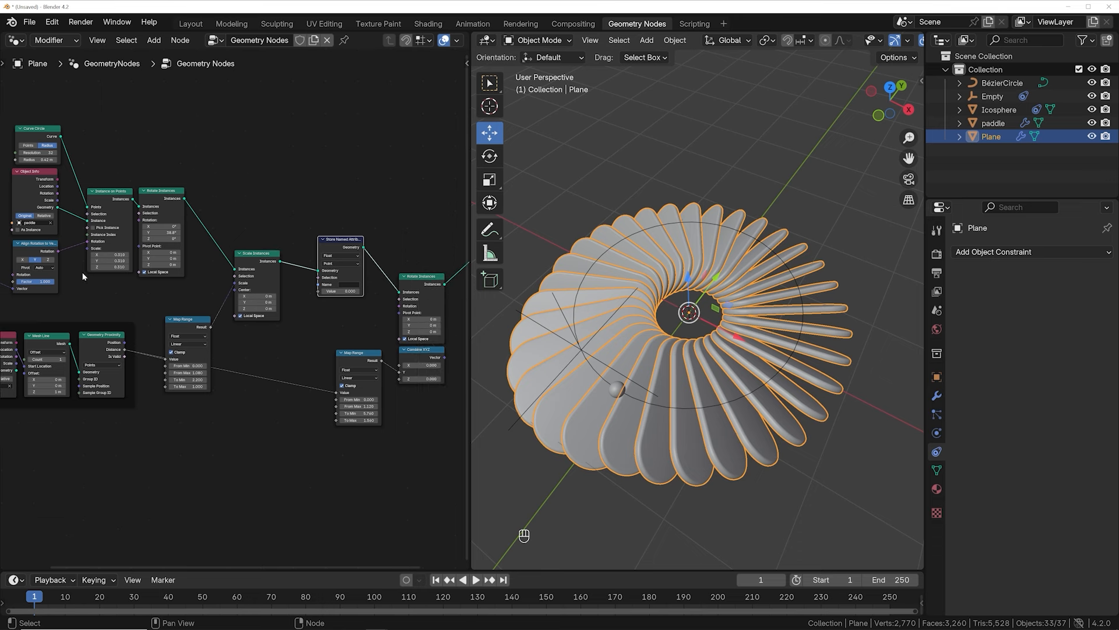
{"action": "middle_click_drag", "start_coordinate": [288, 271], "coordinate": [196, 266]}
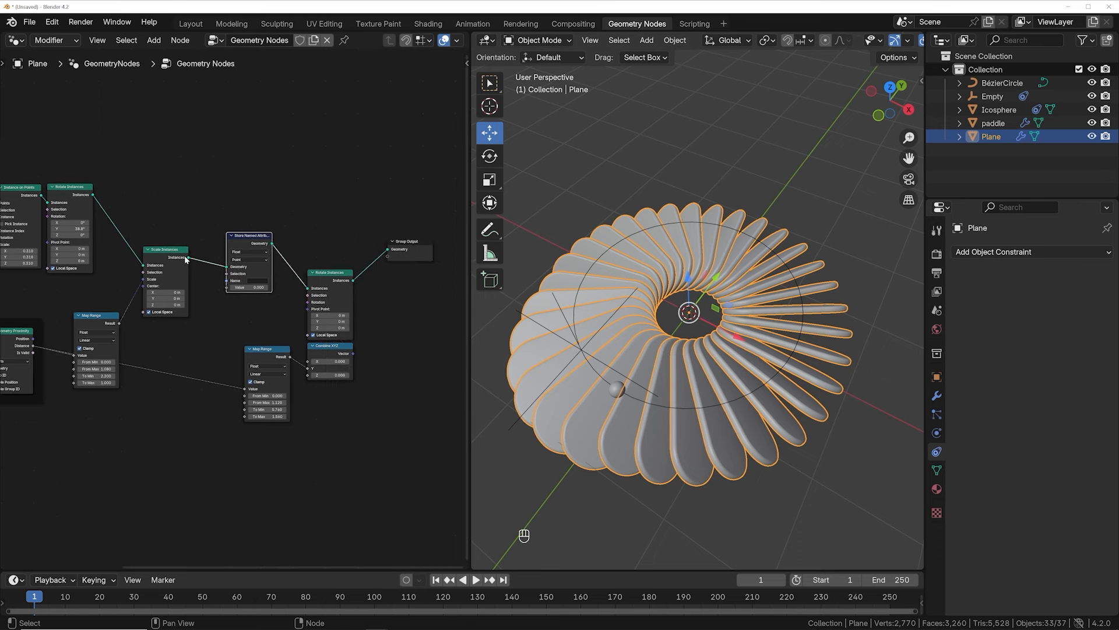
{"action": "scroll", "coordinate": [210, 262], "scroll_direction": "up", "scroll_amount": 3}
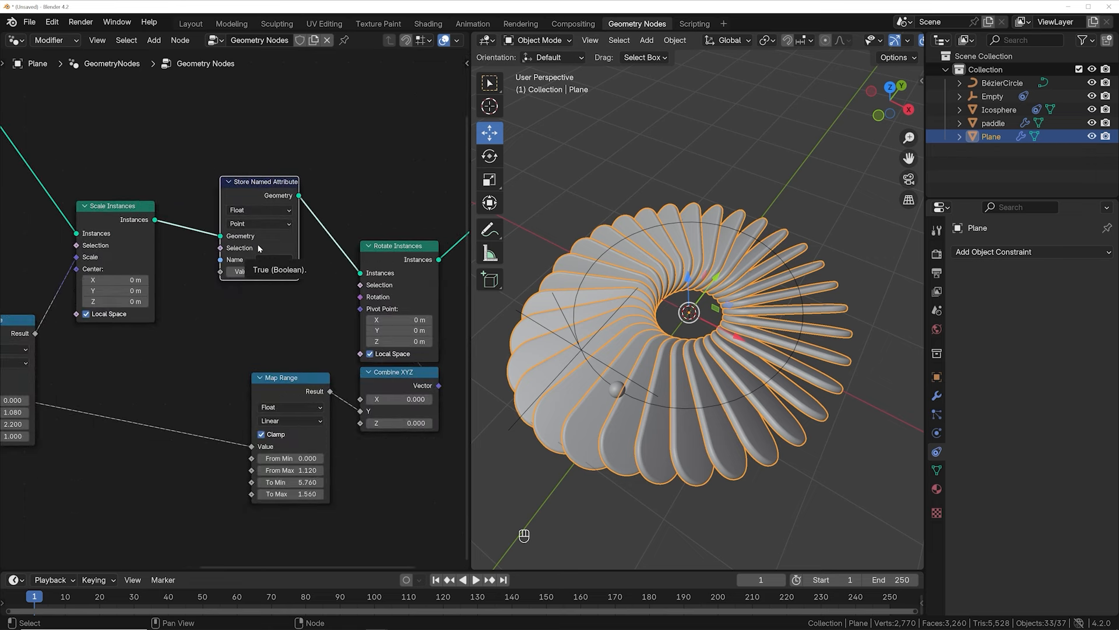
{"action": "middle_click_drag", "start_coordinate": [151, 250], "coordinate": [264, 267]}
{"action": "middle_click_drag", "start_coordinate": [368, 359], "coordinate": [249, 308]}
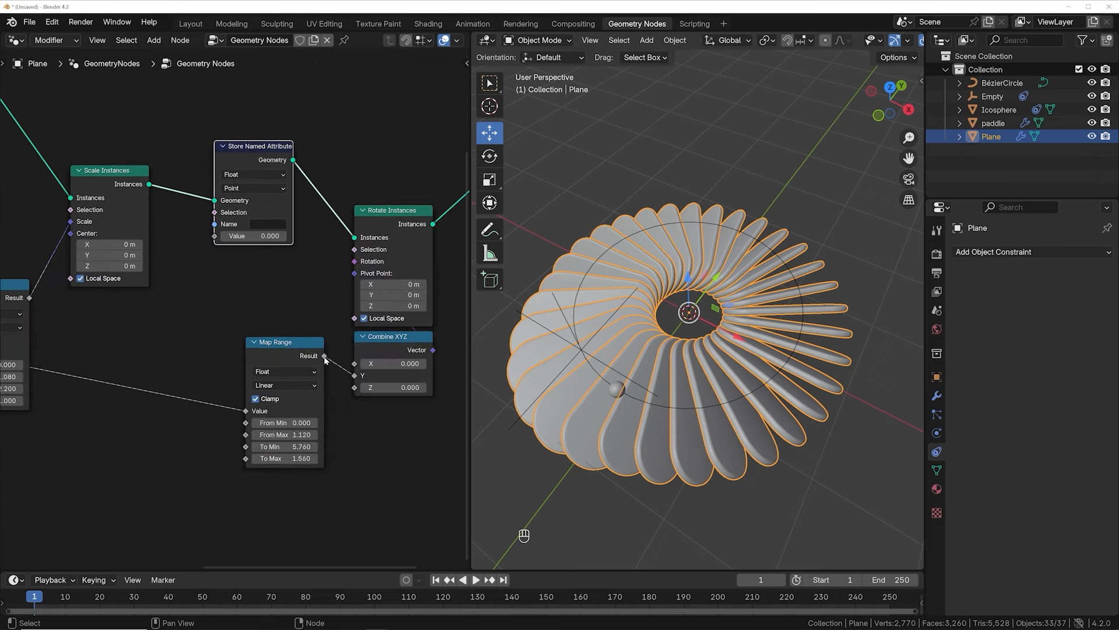
{"action": "mouse_move", "coordinate": [214, 237]}
Set the Store Named Attribute node's domain to Instance and name the attribute "a".
{"action": "scroll", "coordinate": [256, 186], "scroll_direction": "up", "scroll_amount": 3}
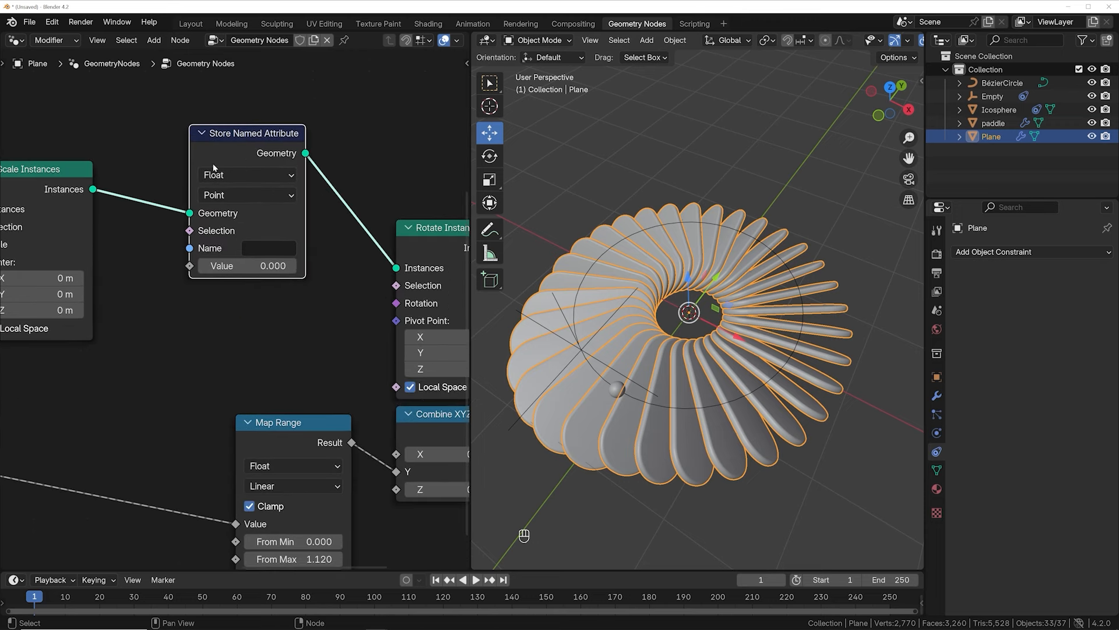
{"action": "left_click", "coordinate": [232, 196]}
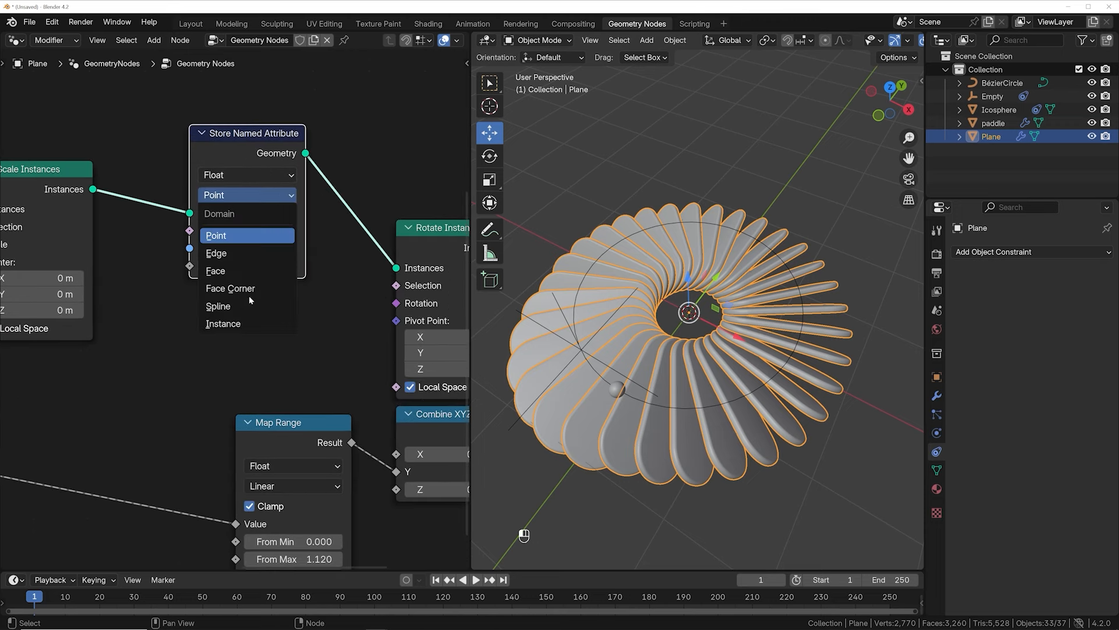
{"action": "left_click", "coordinate": [234, 325]}
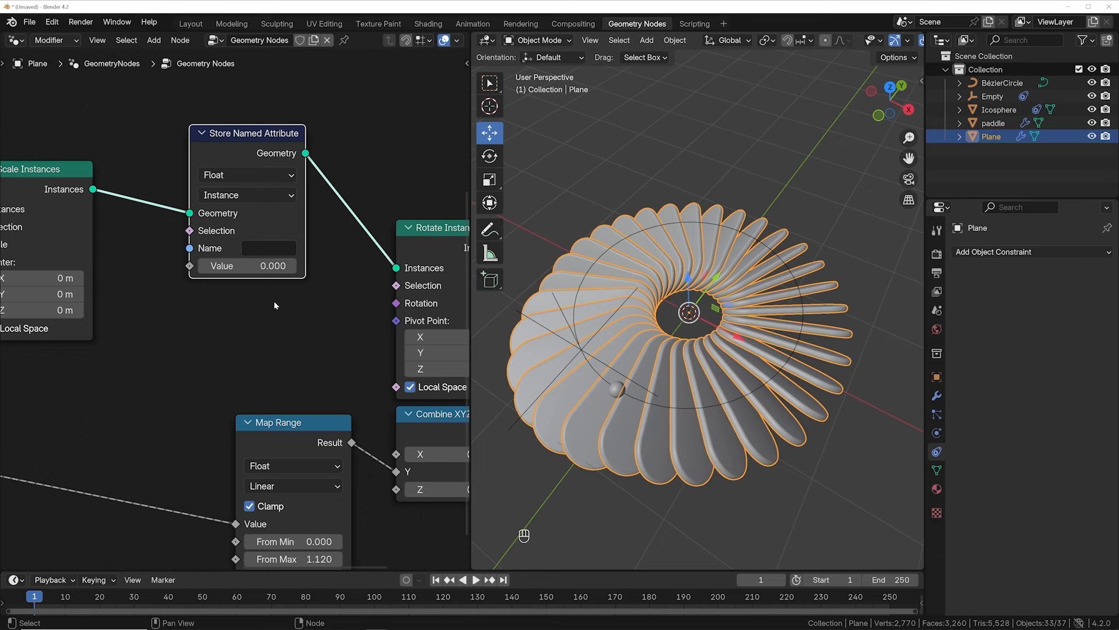
{"action": "left_click", "coordinate": [268, 248]}
{"action": "type", "text": "a"}
{"action": "key", "text": "Return"}
{"action": "scroll", "coordinate": [280, 332], "scroll_direction": "down", "scroll_amount": 3}
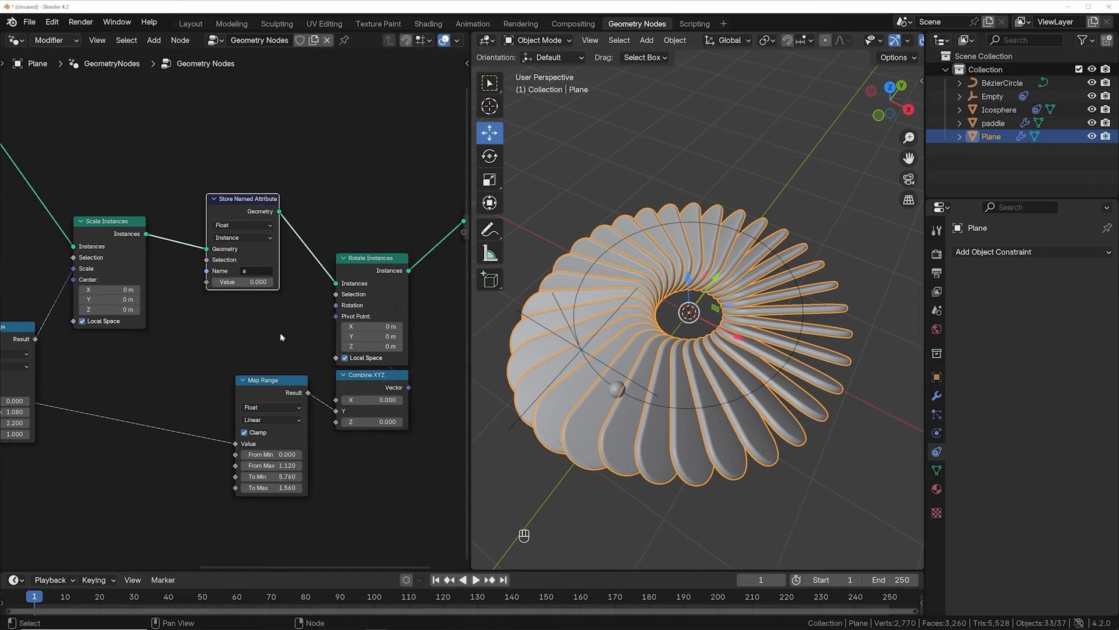
Move the second Map Range down and Store Named Attribute closer to the last Rotate Instances node.
{"action": "middle_click_drag", "start_coordinate": [273, 337], "coordinate": [276, 337]}
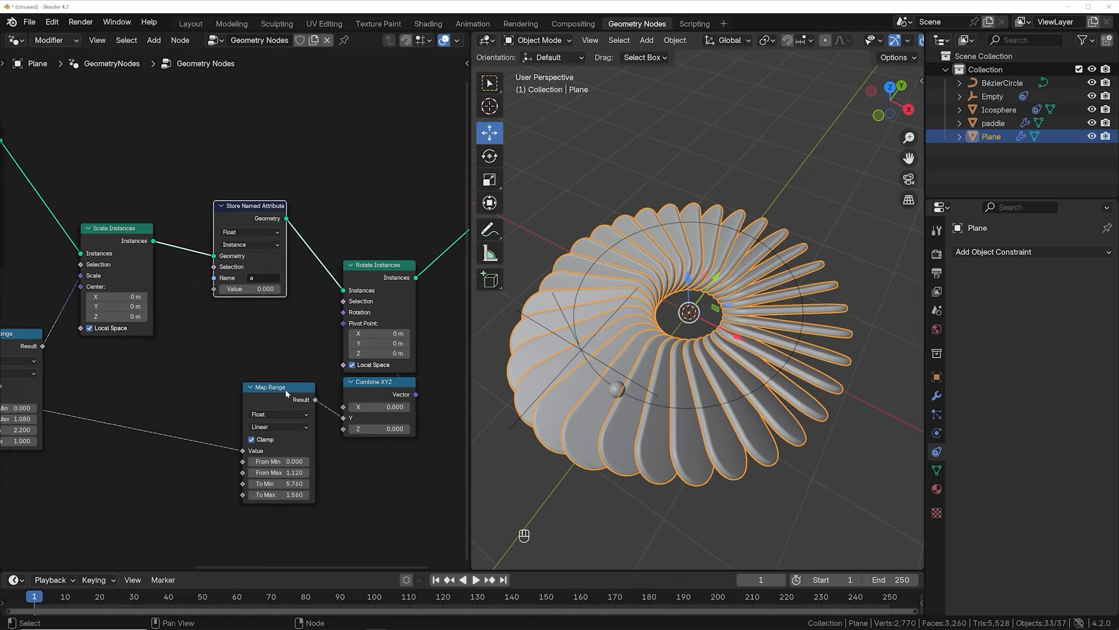
{"action": "left_click_drag", "start_coordinate": [285, 390], "coordinate": [289, 437]}
{"action": "middle_click_drag", "start_coordinate": [207, 284], "coordinate": [246, 358]}
{"action": "left_click_drag", "start_coordinate": [288, 294], "coordinate": [319, 314]}
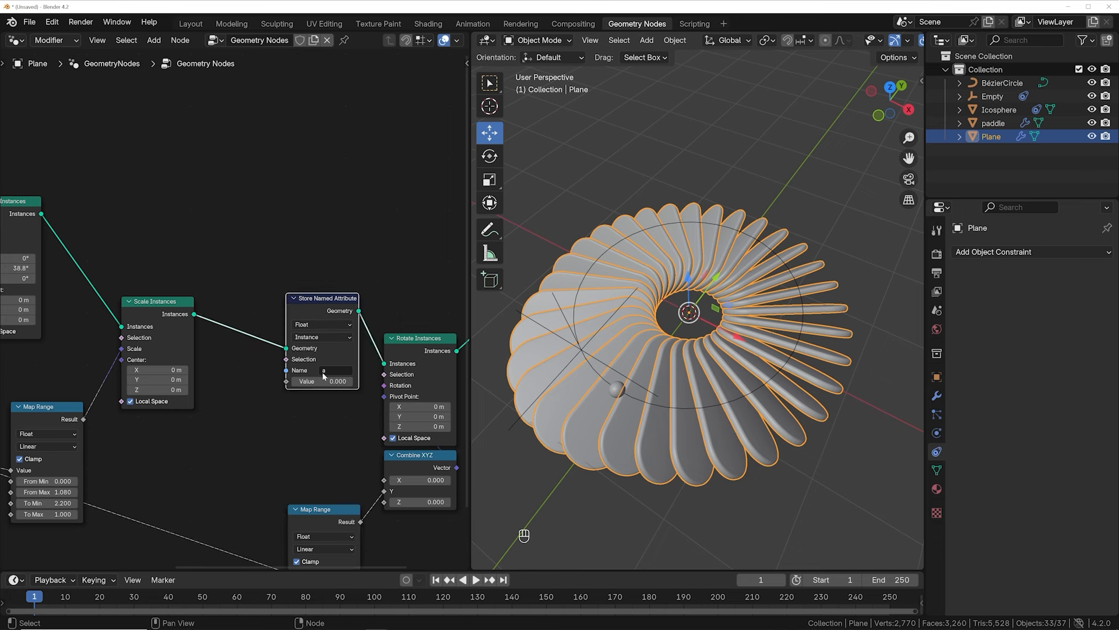
{"action": "middle_click_drag", "start_coordinate": [311, 539], "coordinate": [287, 425]}
{"action": "scroll", "coordinate": [287, 424], "scroll_direction": "down", "scroll_amount": 1}
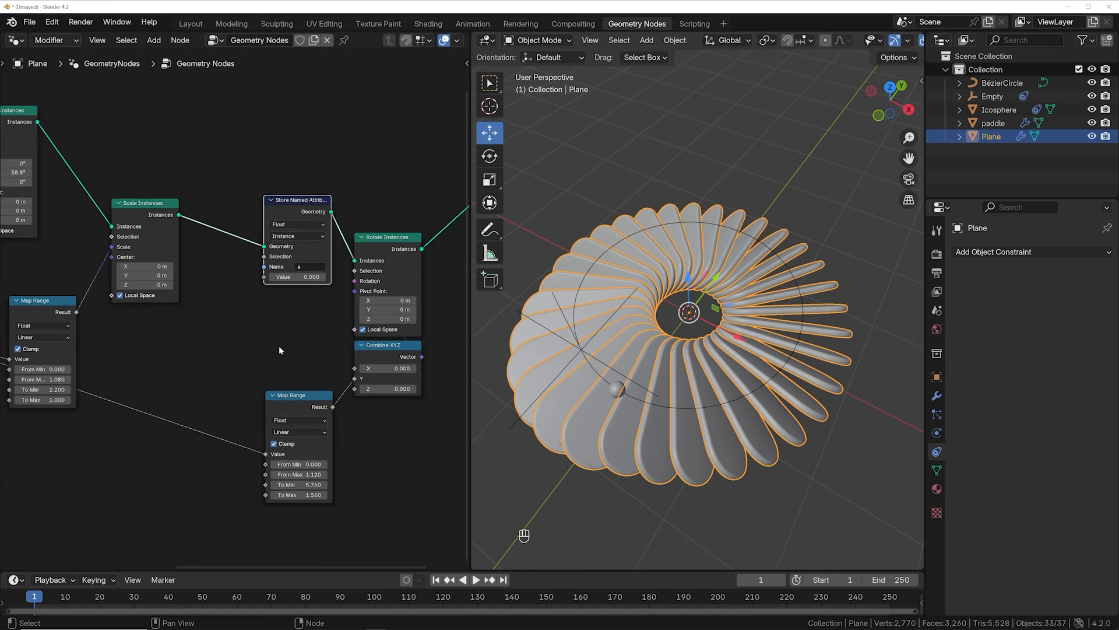
Tidy the layout by moving both Map Range nodes up and Store Named Attribute slightly down.
{"action": "middle_click_drag", "start_coordinate": [218, 308], "coordinate": [272, 297]}
{"action": "left_click_drag", "start_coordinate": [100, 292], "coordinate": [114, 253]}
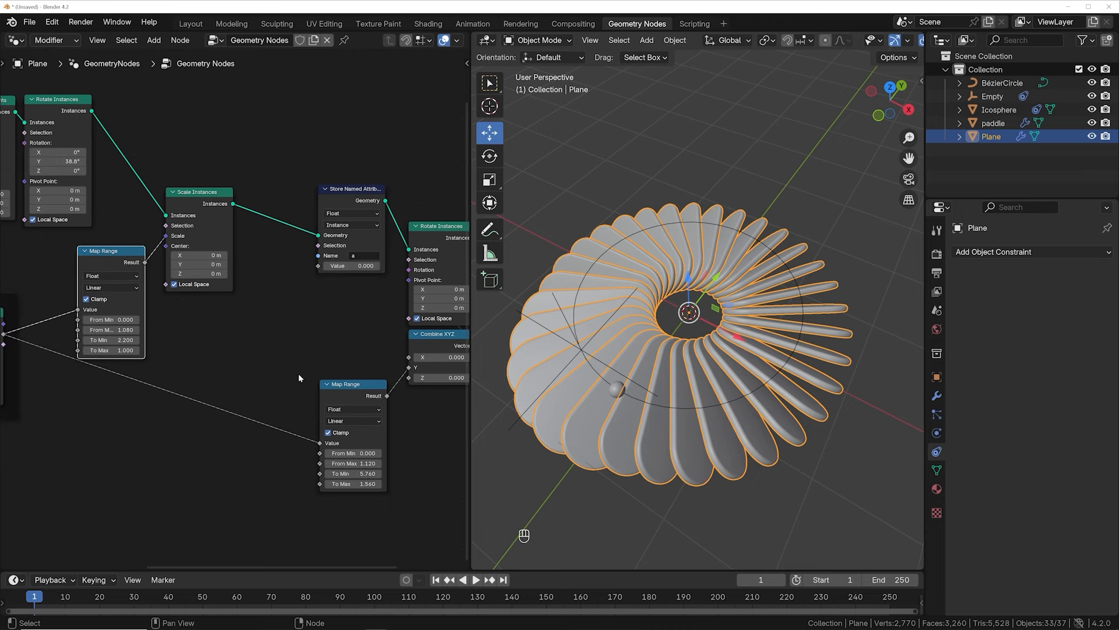
{"action": "left_click_drag", "start_coordinate": [354, 397], "coordinate": [356, 369]}
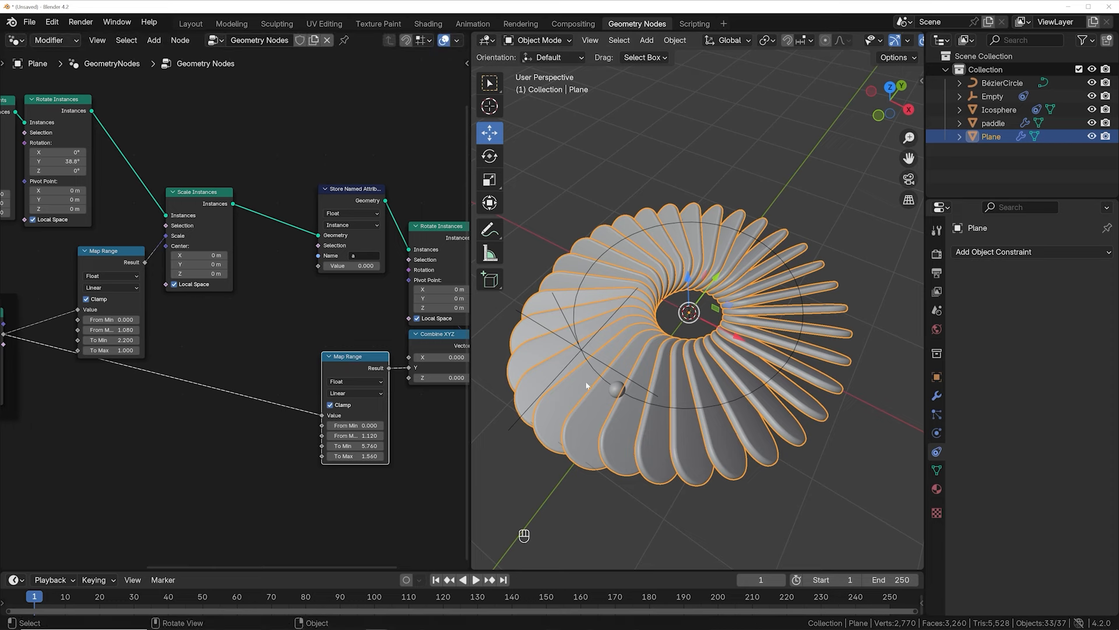
{"action": "middle_click_drag", "start_coordinate": [572, 358], "coordinate": [569, 377]}
{"action": "left_click_drag", "start_coordinate": [113, 260], "coordinate": [108, 264]}
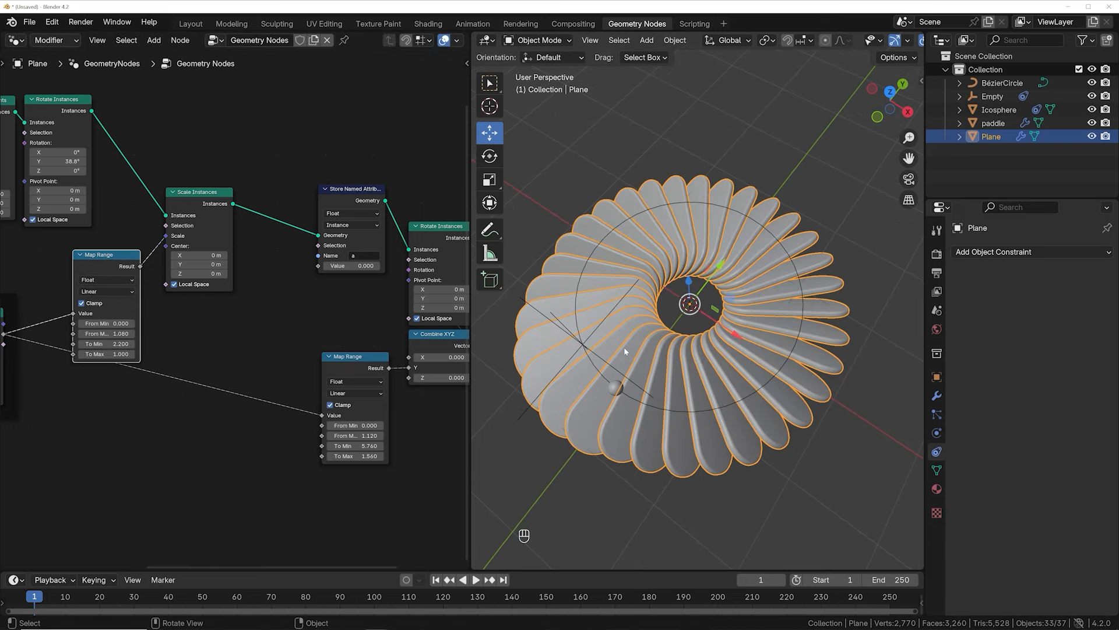
{"action": "left_click_drag", "start_coordinate": [364, 192], "coordinate": [363, 205]}
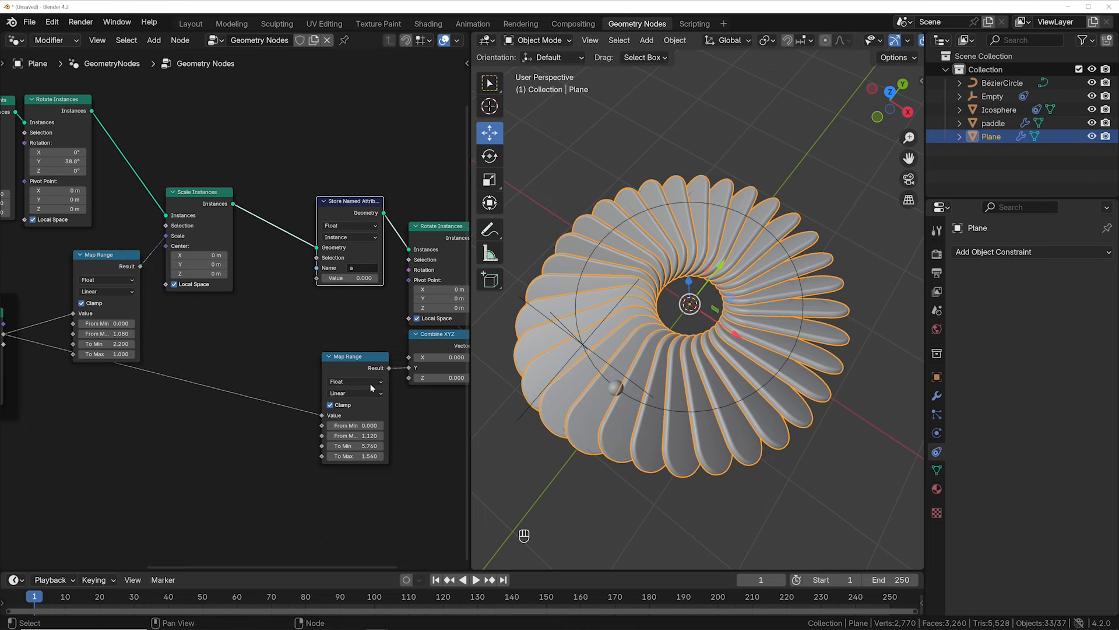
Move the last Map Range and Store Named Attribute nodes down, and add a new Map Range node below Scale Instances.
{"action": "left_click_drag", "start_coordinate": [368, 373], "coordinate": [372, 446]}
{"action": "left_click_drag", "start_coordinate": [345, 213], "coordinate": [352, 251]}
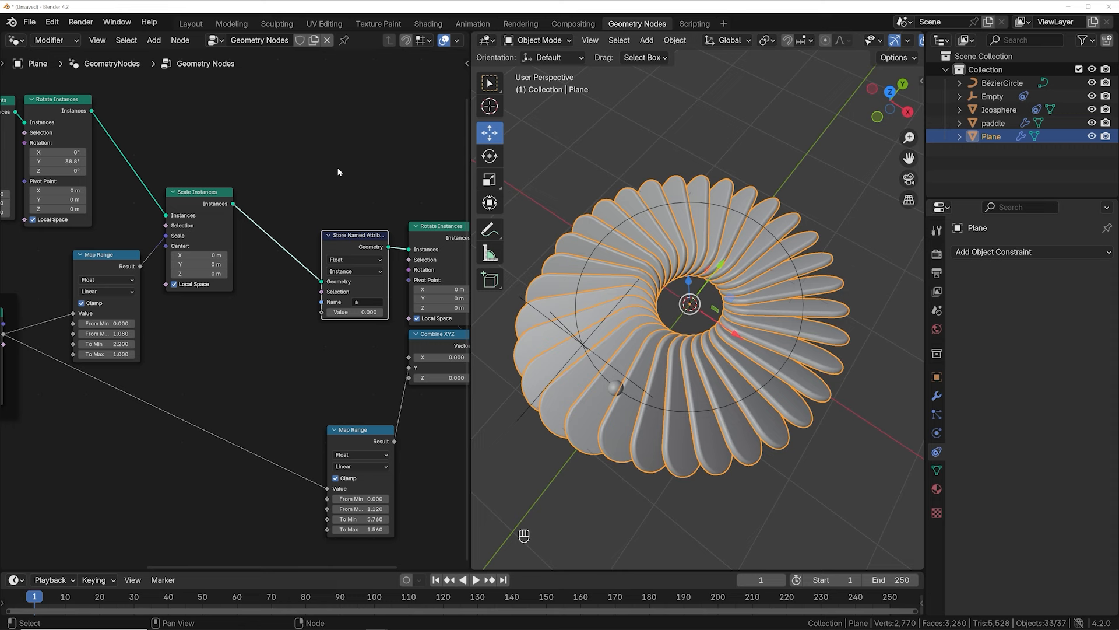
{"action": "key", "text": "shift+a"}
{"action": "type", "text": "map"}
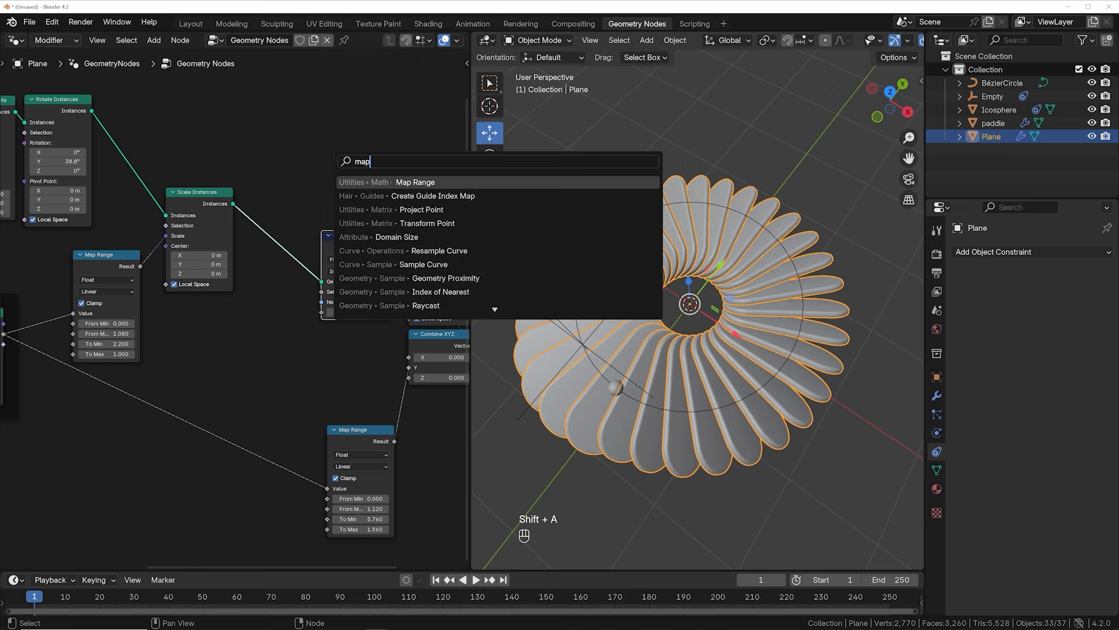
{"action": "key", "text": "Return"}
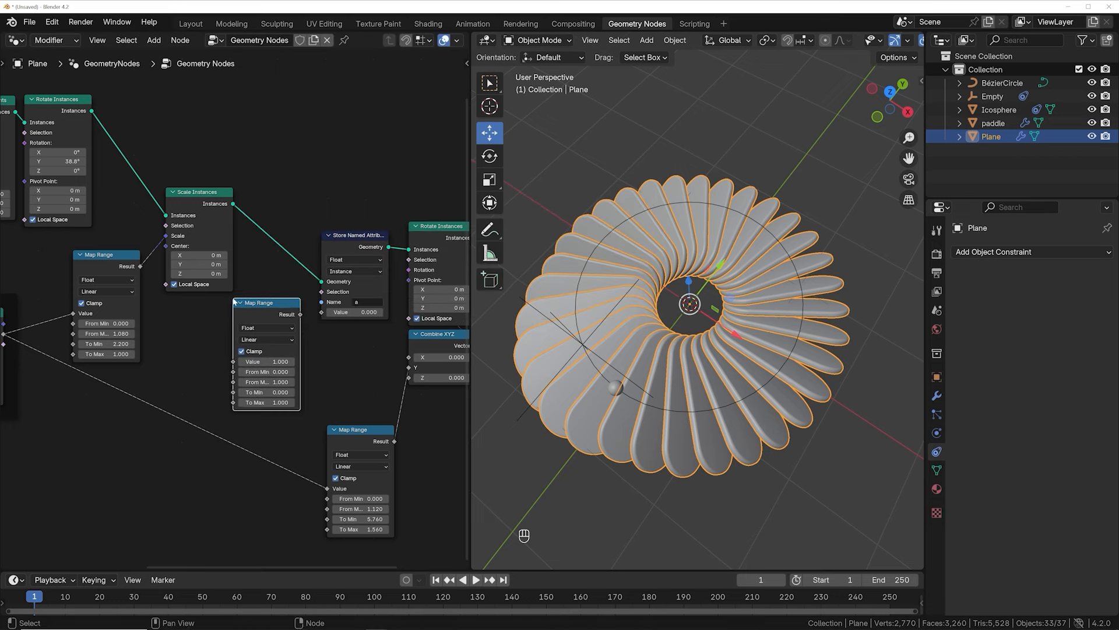
{"action": "left_click", "coordinate": [233, 299]}
Connect Geometry Proximity's Distance output to the new Map Range's Value input and place that node before Store Named Attribute.
{"action": "middle_click_drag", "start_coordinate": [163, 327], "coordinate": [280, 312]}
{"action": "left_click_drag", "start_coordinate": [120, 319], "coordinate": [349, 346]}
{"action": "middle_click_drag", "start_coordinate": [341, 311], "coordinate": [262, 330]}
{"action": "left_click_drag", "start_coordinate": [305, 316], "coordinate": [344, 348]}
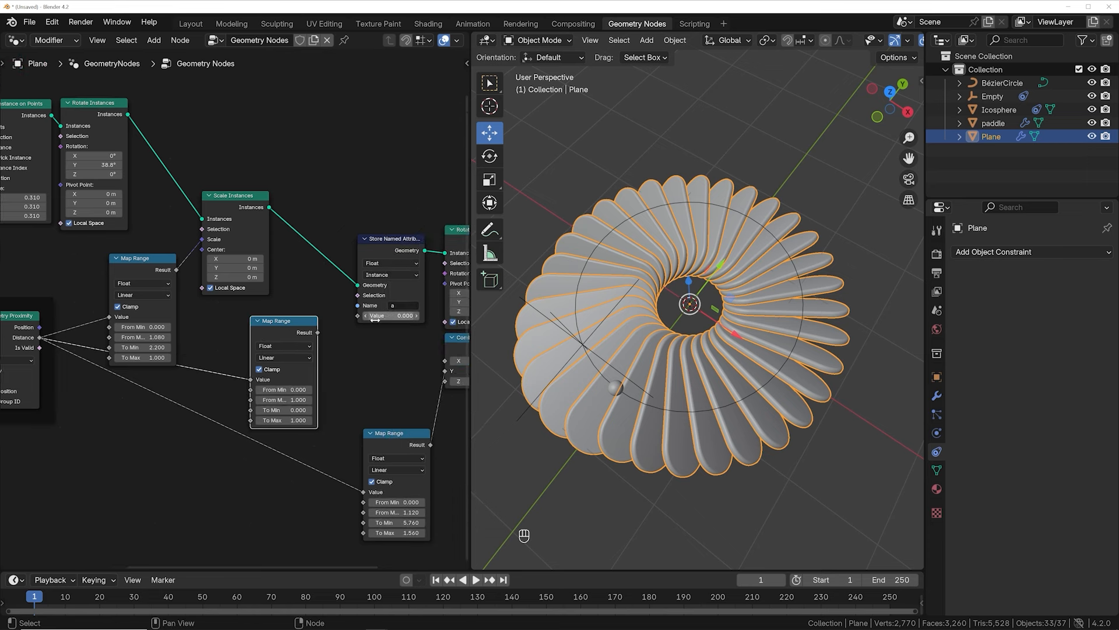
Keep Store Named Attribute's domain on Instance and connect the new Map Range's Result to its Value input.
{"action": "scroll", "coordinate": [389, 340], "scroll_direction": "up", "scroll_amount": 1}
{"action": "scroll", "coordinate": [389, 345], "scroll_direction": "up", "scroll_amount": 2}
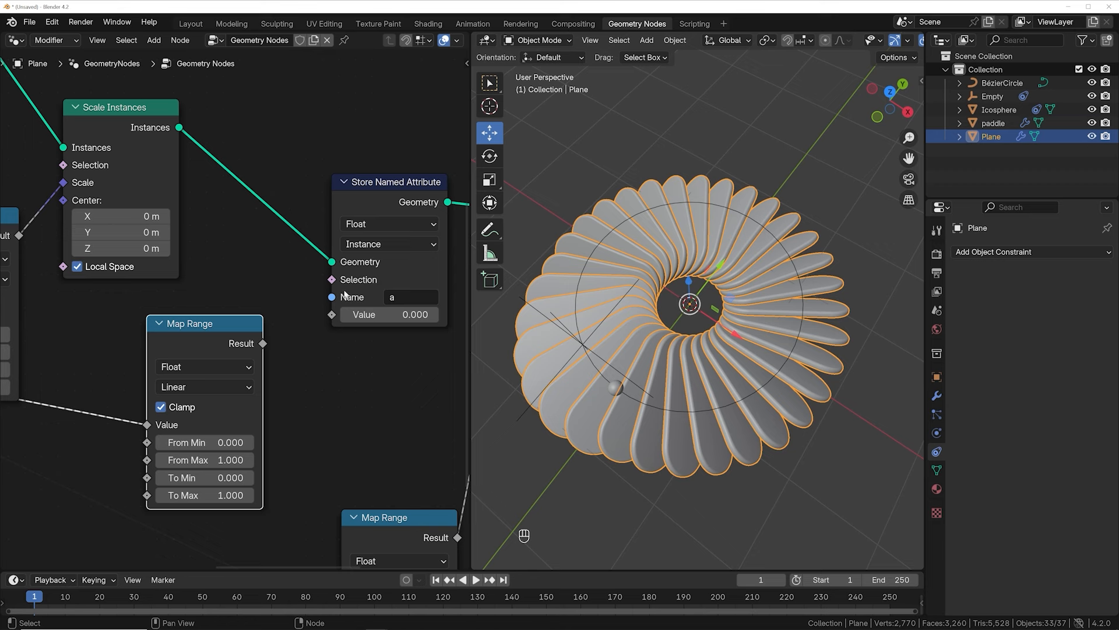
{"action": "left_click", "coordinate": [371, 245]}
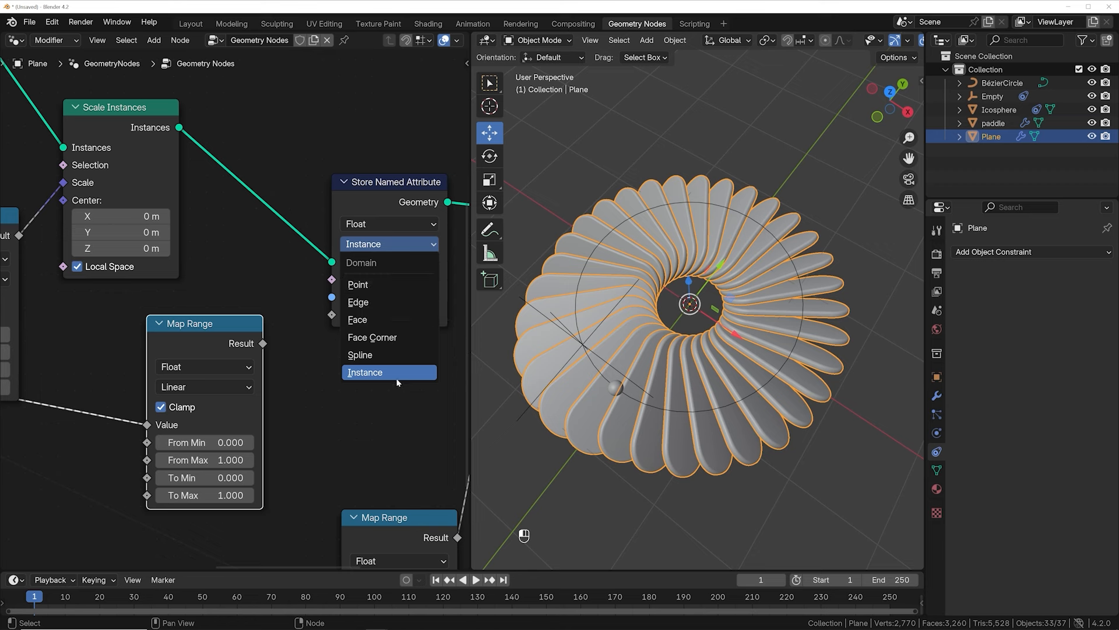
{"action": "left_click", "coordinate": [372, 376]}
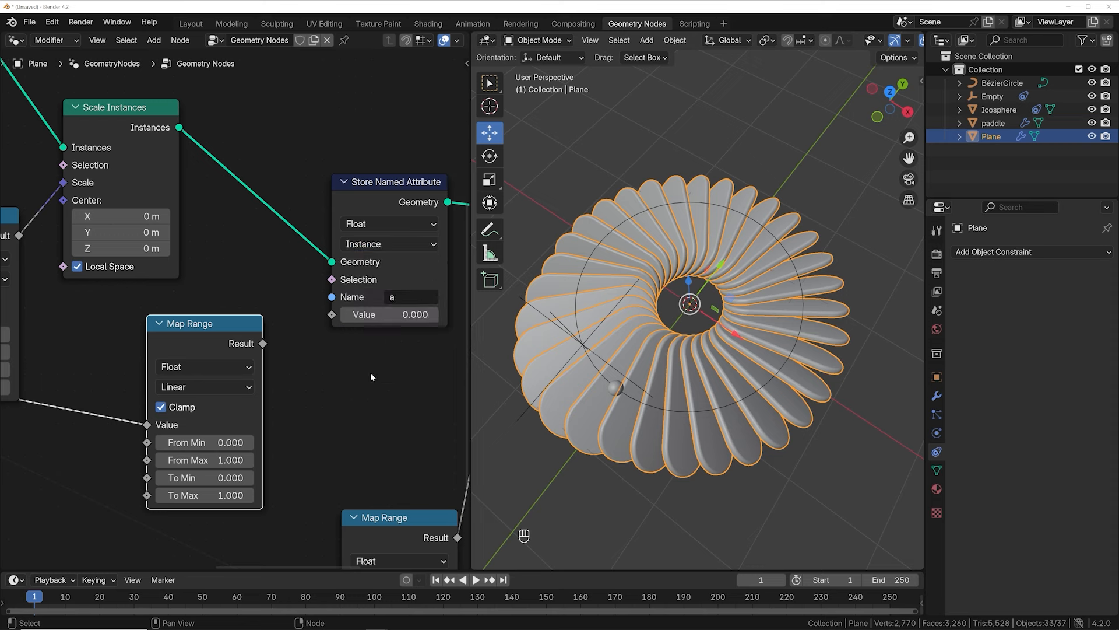
{"action": "left_click_drag", "start_coordinate": [262, 343], "coordinate": [328, 319]}
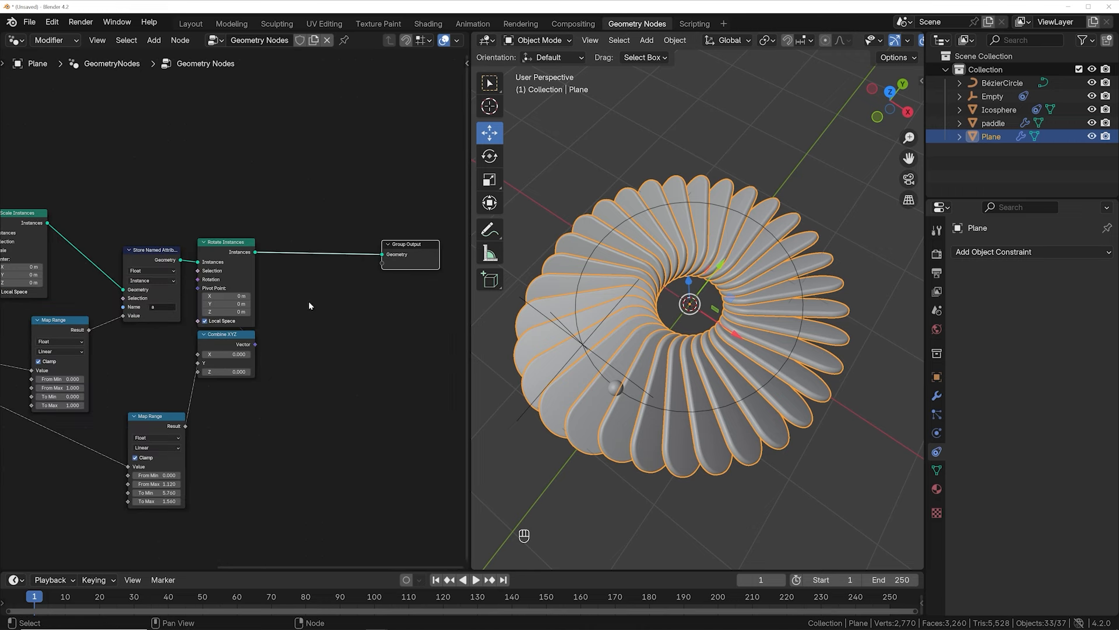
Insert a Set Material node between the last Rotate Instances node and Group Output.
{"action": "scroll", "coordinate": [233, 401], "scroll_direction": "down", "scroll_amount": 2}
{"action": "scroll", "coordinate": [224, 349], "scroll_direction": "up", "scroll_amount": 5}
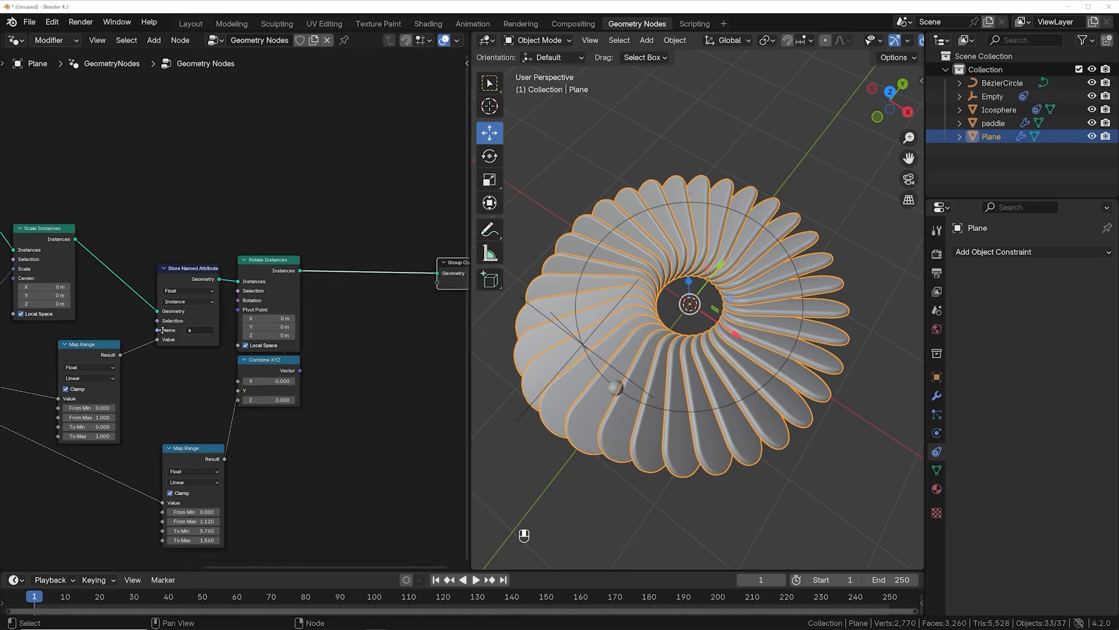
{"action": "scroll", "coordinate": [218, 334], "scroll_direction": "down", "scroll_amount": 1}
{"action": "key", "text": "shift+a"}
{"action": "mouse_move", "coordinate": [169, 230]}
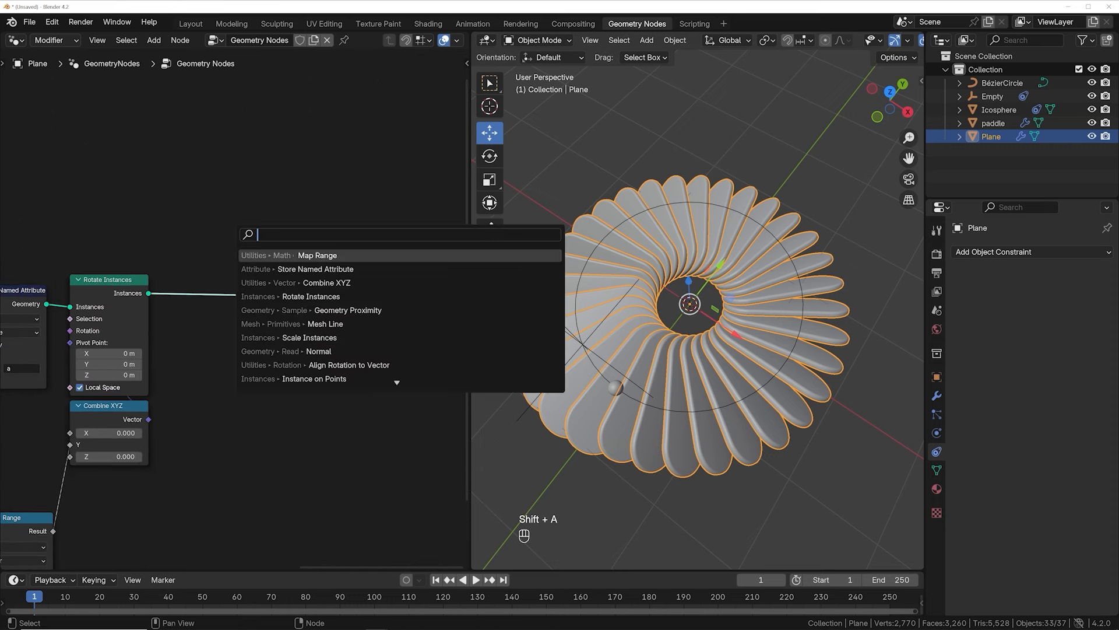
{"action": "type", "text": "set m"}
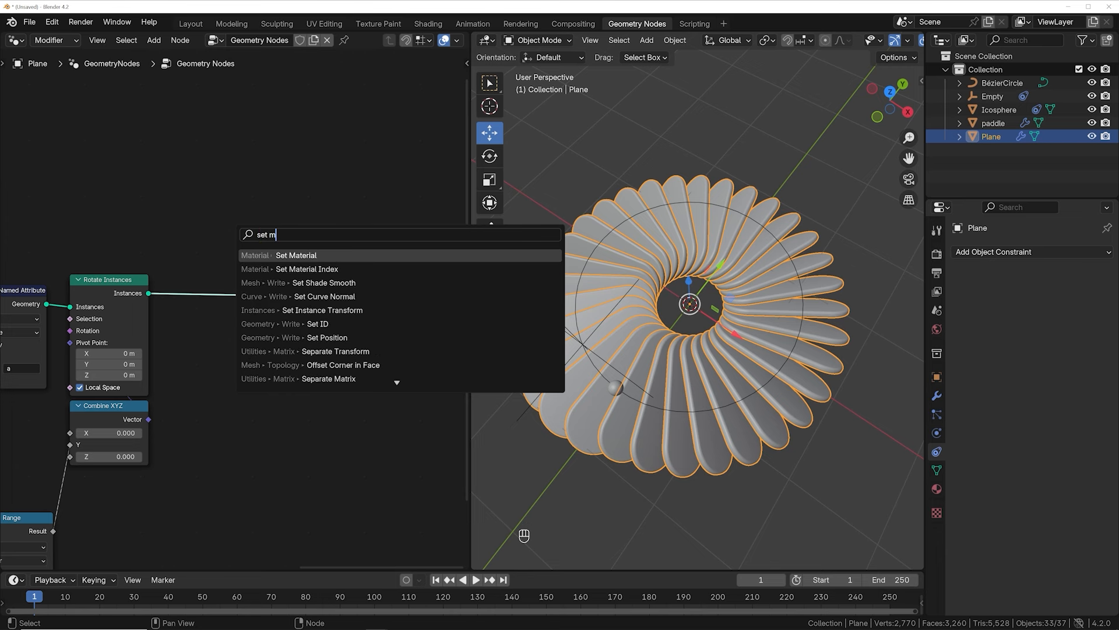
{"action": "key", "text": "Return"}
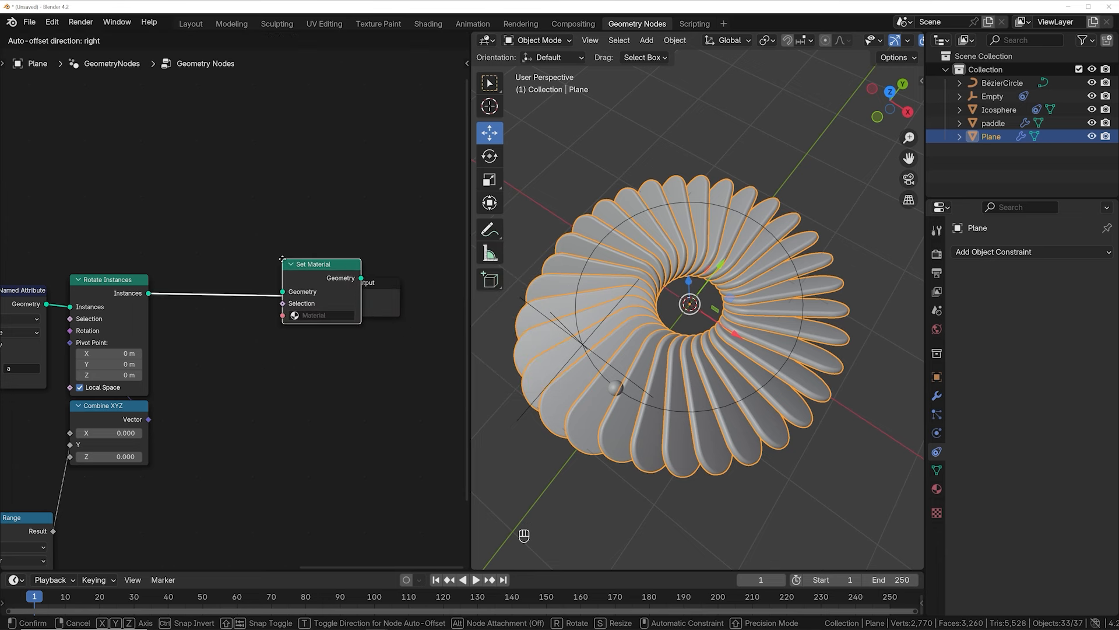
{"action": "left_click", "coordinate": [217, 269]}
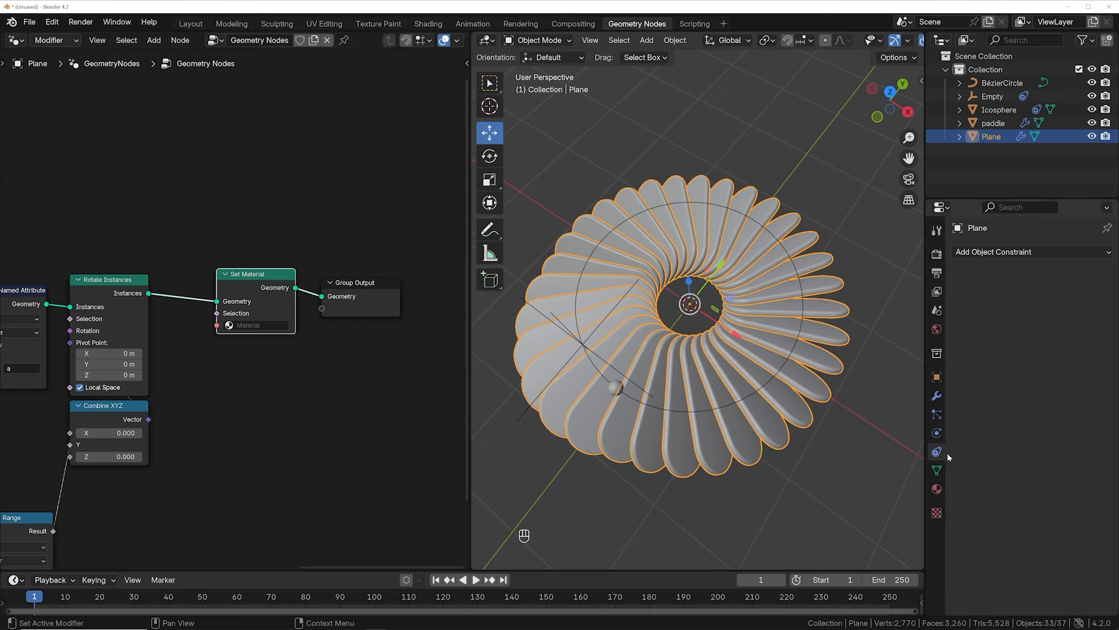
Create a new material on the Plane, assign it in the Set Material node, and nudge that node into place.
{"action": "left_click", "coordinate": [937, 490]}
{"action": "left_click", "coordinate": [1026, 308]}
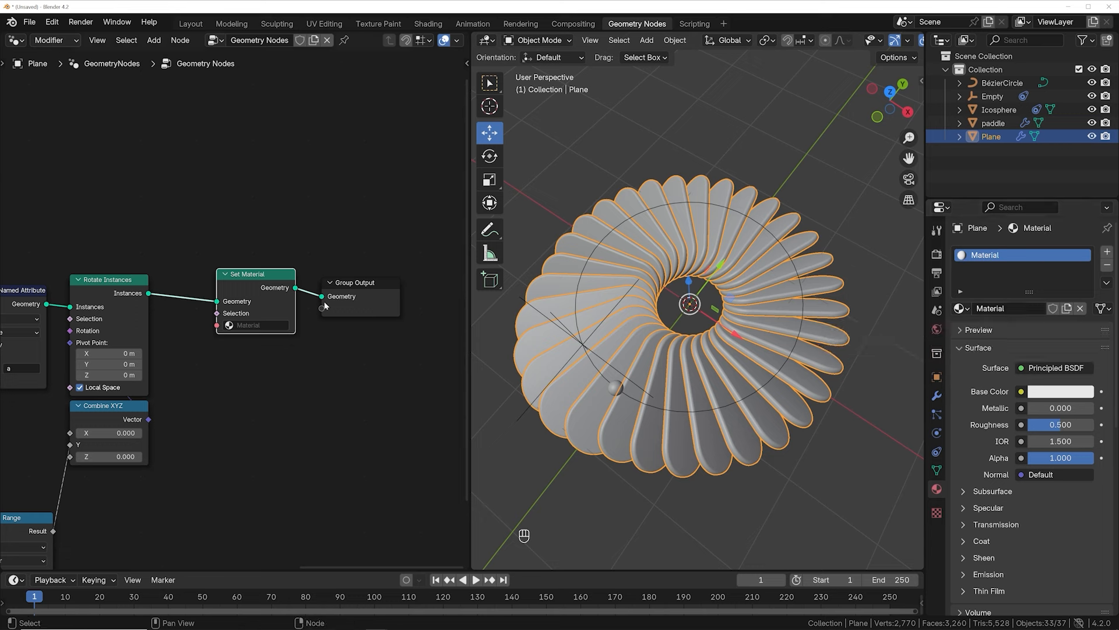
{"action": "left_click", "coordinate": [262, 325]}
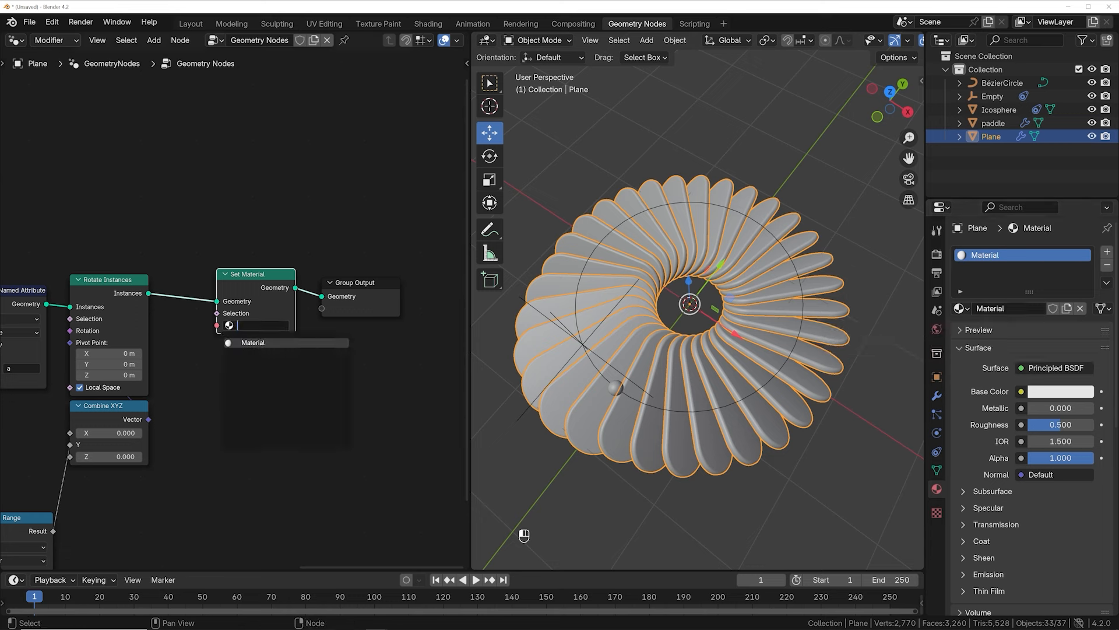
{"action": "left_click", "coordinate": [256, 343]}
{"action": "scroll", "coordinate": [232, 299], "scroll_direction": "up", "scroll_amount": 2}
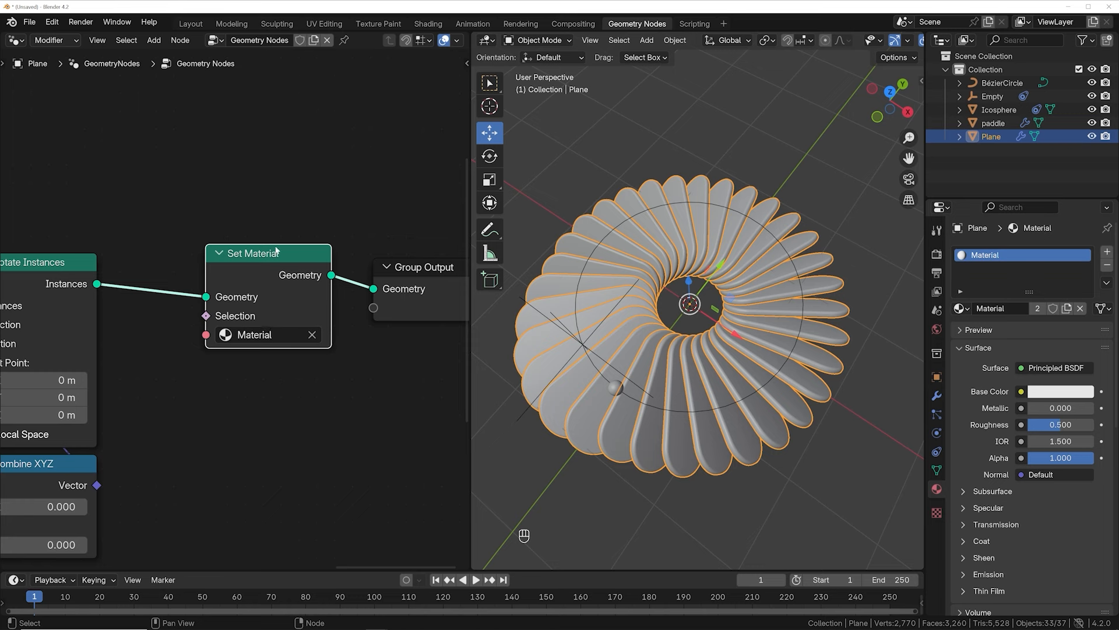
{"action": "scroll", "coordinate": [276, 249], "scroll_direction": "down", "scroll_amount": 2}
{"action": "mouse_move", "coordinate": [246, 284]}
{"action": "left_mouse_down"}
{"action": "mouse_move", "coordinate": [220, 255]}
{"action": "mouse_move", "coordinate": [237, 279]}
{"action": "left_mouse_up"}
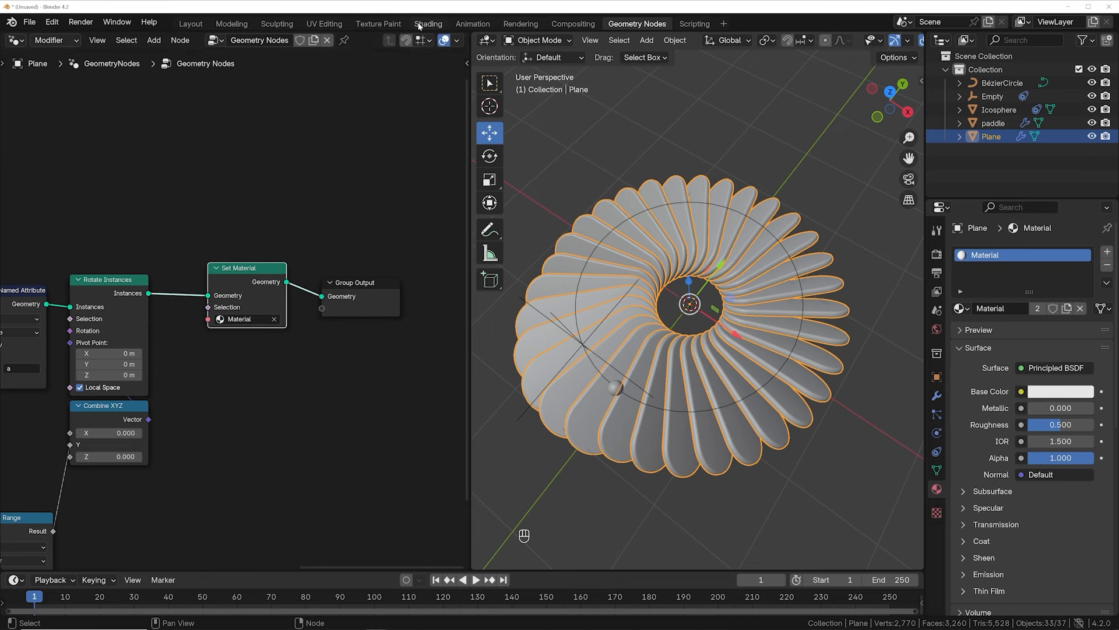
Switch to the Shading workspace to edit the Plane's material nodes.
{"action": "scroll", "coordinate": [233, 288], "scroll_direction": "down", "scroll_amount": 2}
{"action": "middle_click_drag", "start_coordinate": [157, 361], "coordinate": [268, 344]}
{"action": "scroll", "coordinate": [264, 343], "scroll_direction": "up", "scroll_amount": 1}
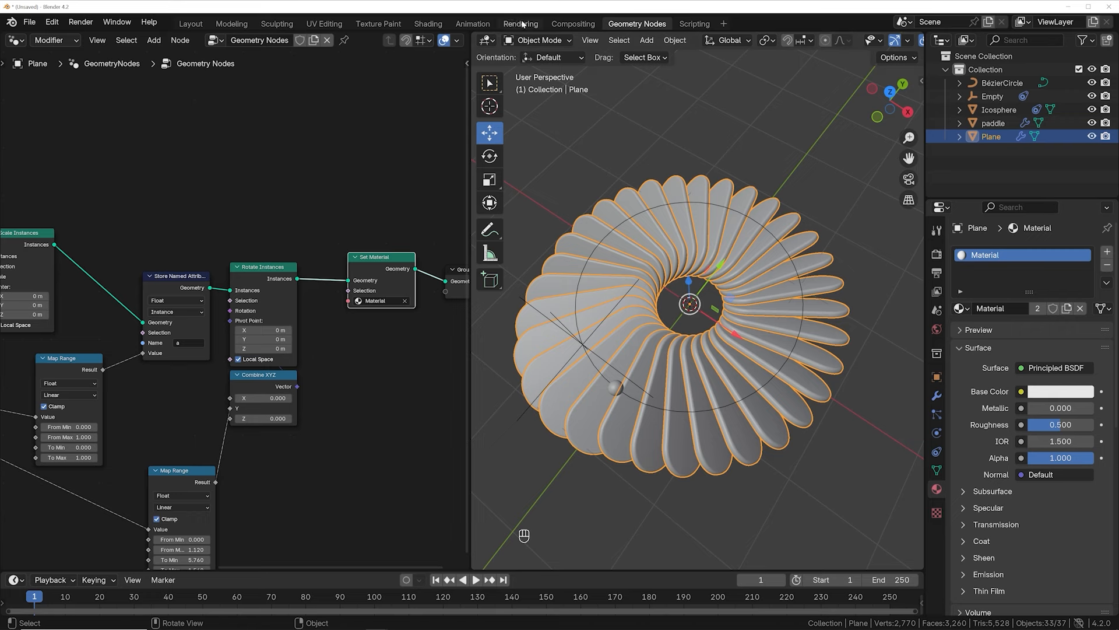
{"action": "left_click", "coordinate": [428, 24]}
{"action": "mouse_move", "coordinate": [671, 327]}
{"action": "middle_mouse_down"}
{"action": "mouse_move", "coordinate": [668, 402]}
{"action": "mouse_move", "coordinate": [667, 384]}
{"action": "middle_mouse_up"}
{"action": "scroll", "coordinate": [667, 380], "scroll_direction": "up", "scroll_amount": 2}
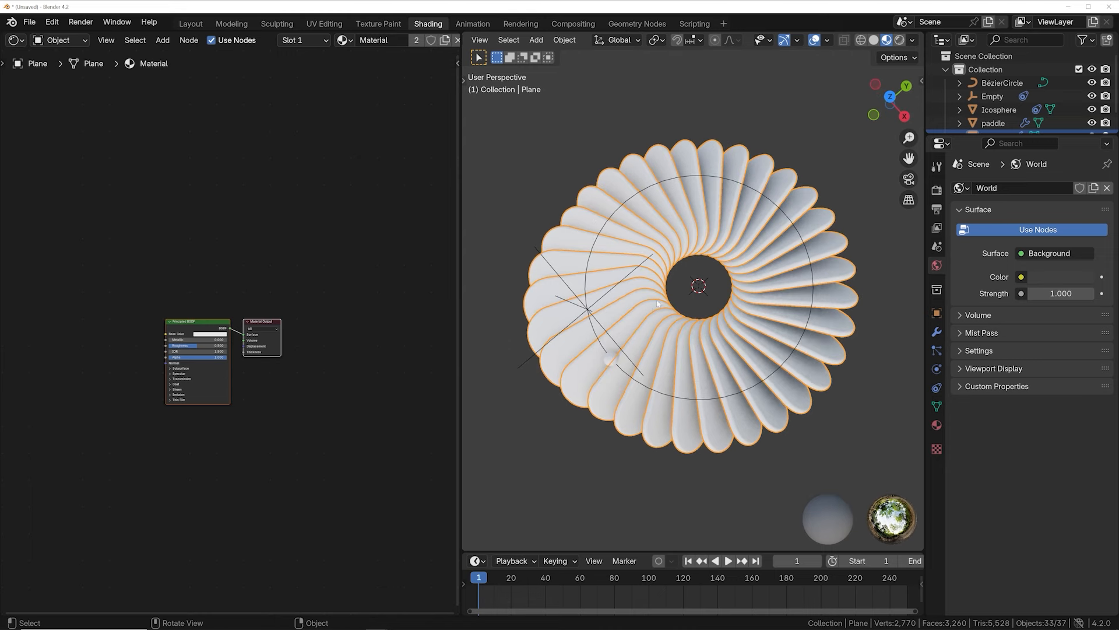
{"action": "middle_click_drag", "start_coordinate": [655, 310], "coordinate": [684, 288]}
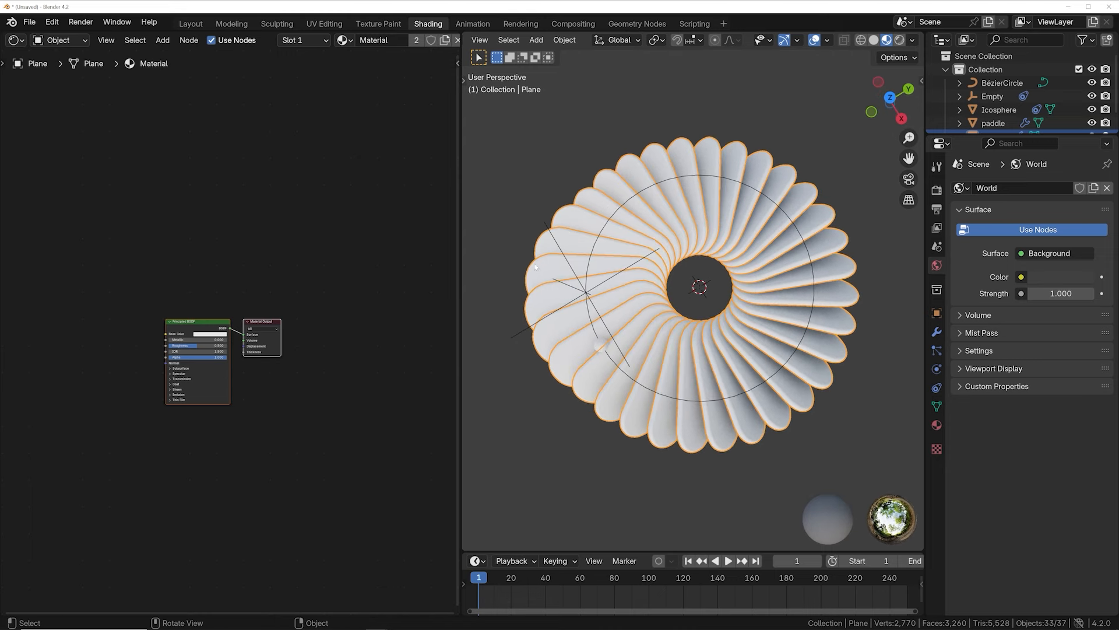
{"action": "scroll", "coordinate": [212, 418], "scroll_direction": "up", "scroll_amount": 3}
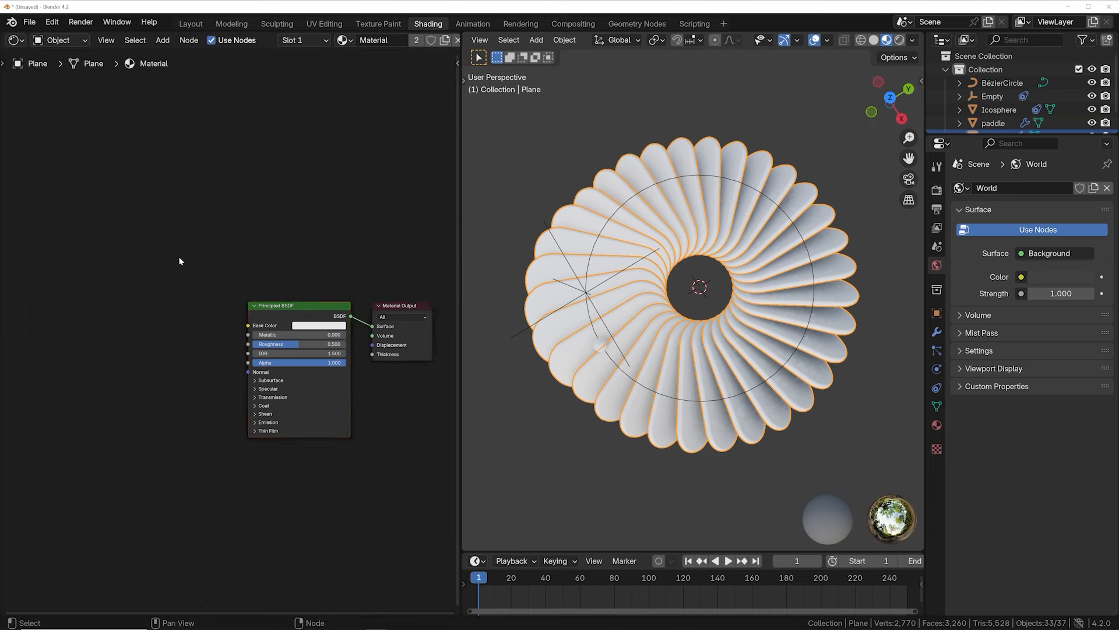
Add an Attribute node in front of the Principled BSDF in the material.
{"action": "key", "text": "shift+a"}
{"action": "type", "text": "attr"}
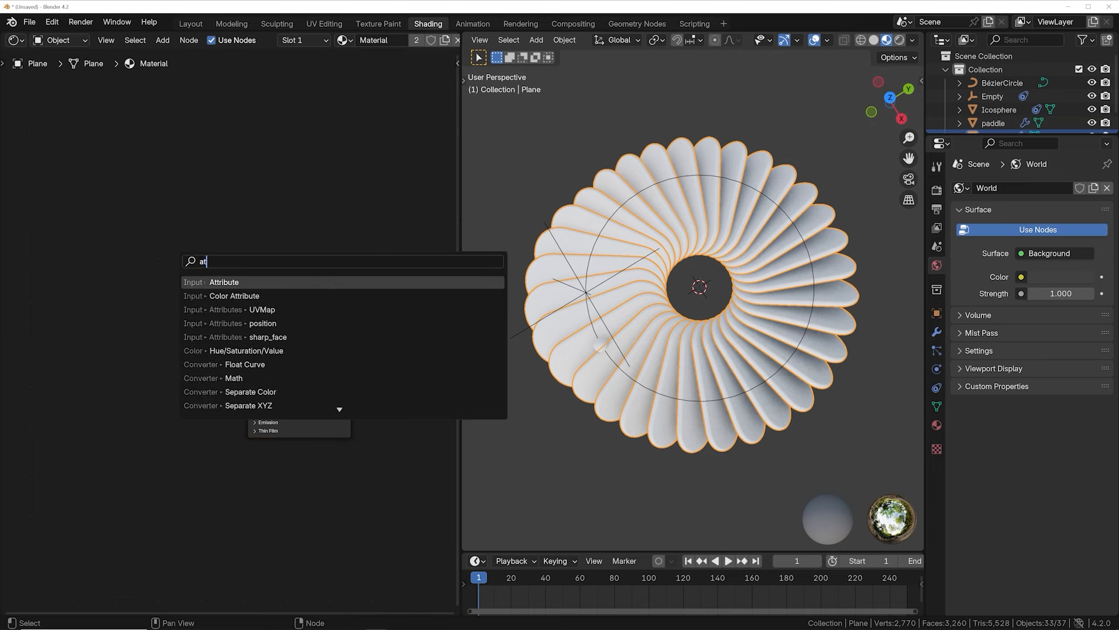
{"action": "key", "text": "Return"}
{"action": "left_click", "coordinate": [96, 338]}
{"action": "scroll", "coordinate": [195, 362], "scroll_direction": "up", "scroll_amount": 3}
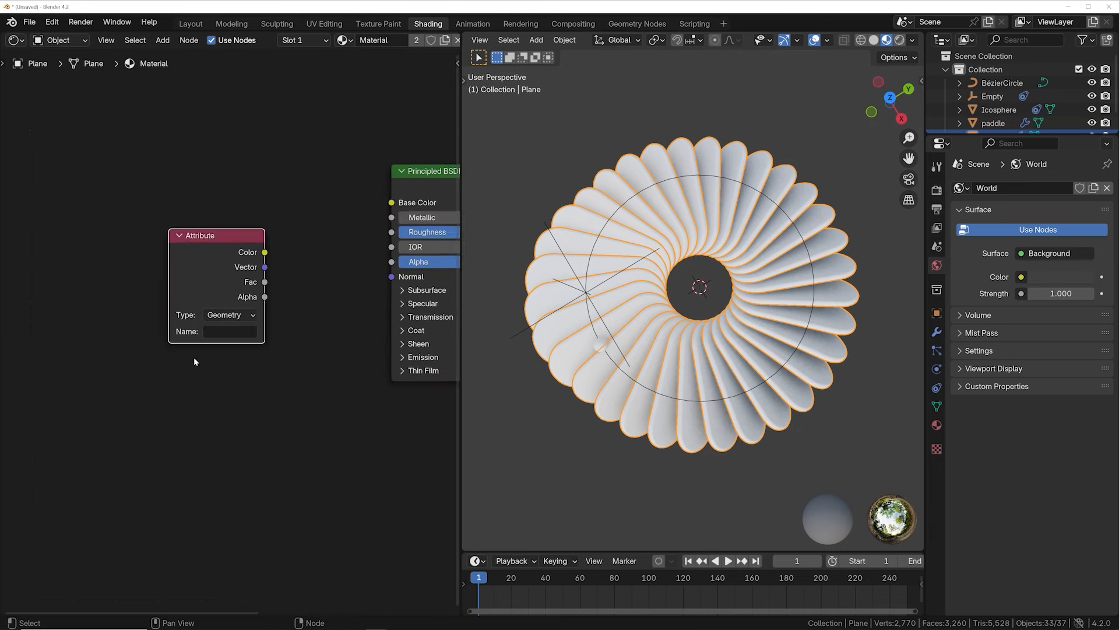
Name the attribute "a", set its type to Instancer, and connect its Fac output to the Principled BSDF's Base Color.
{"action": "left_click", "coordinate": [223, 331]}
{"action": "key", "text": "Return"}
{"action": "left_click", "coordinate": [227, 315]}
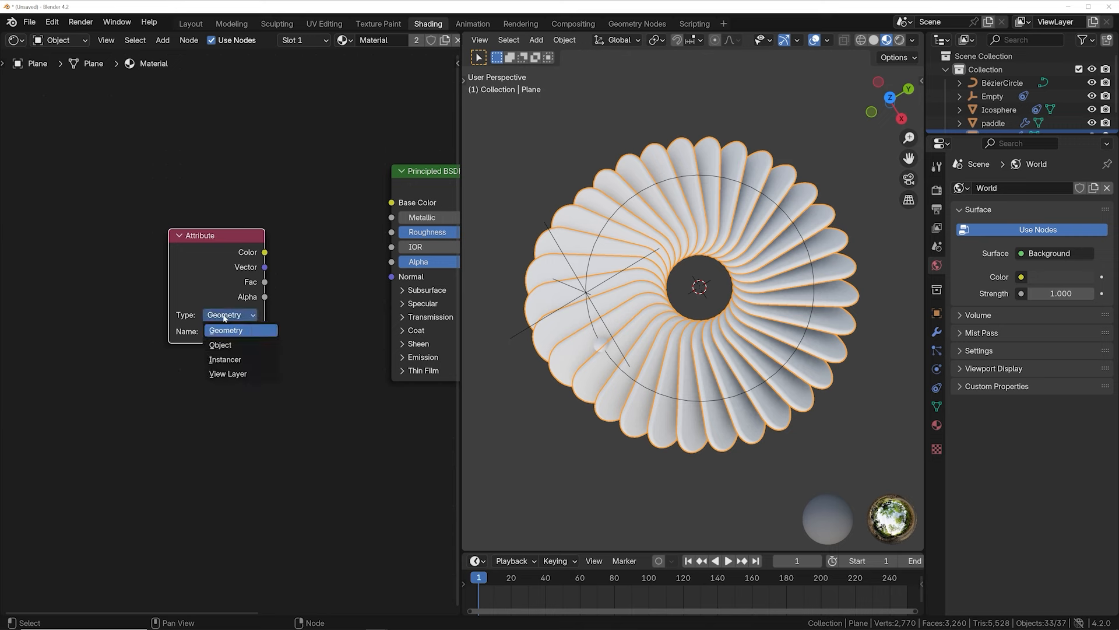
{"action": "left_click", "coordinate": [231, 360]}
{"action": "left_click_drag", "start_coordinate": [264, 282], "coordinate": [391, 205]}
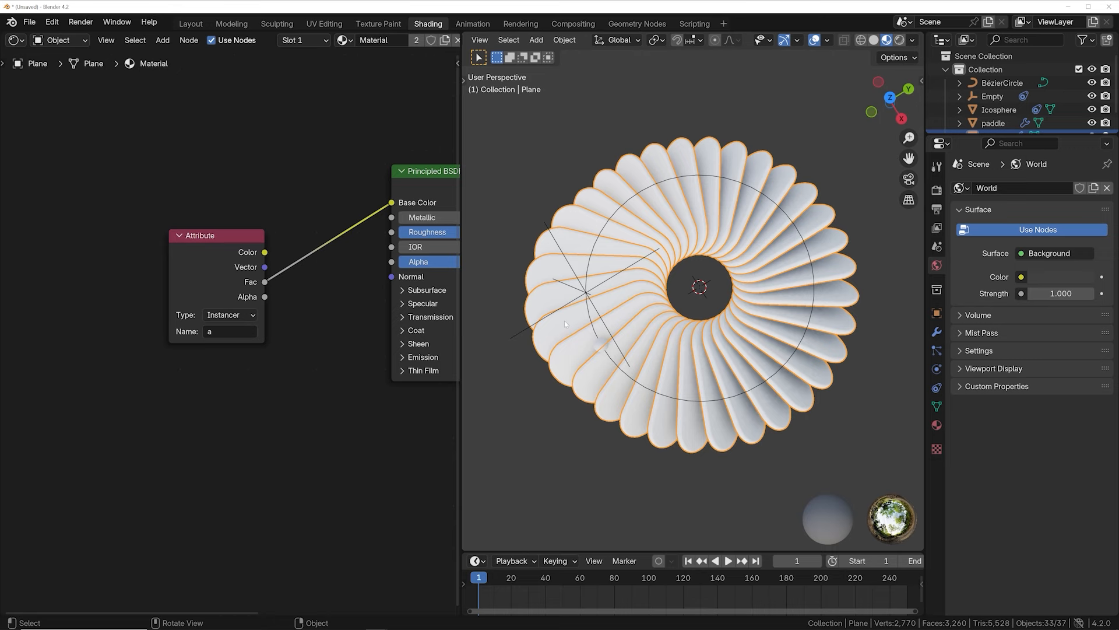
Return to the Geometry Nodes workspace and show the paddle ring in Material Preview shading.
{"action": "left_click", "coordinate": [618, 23]}
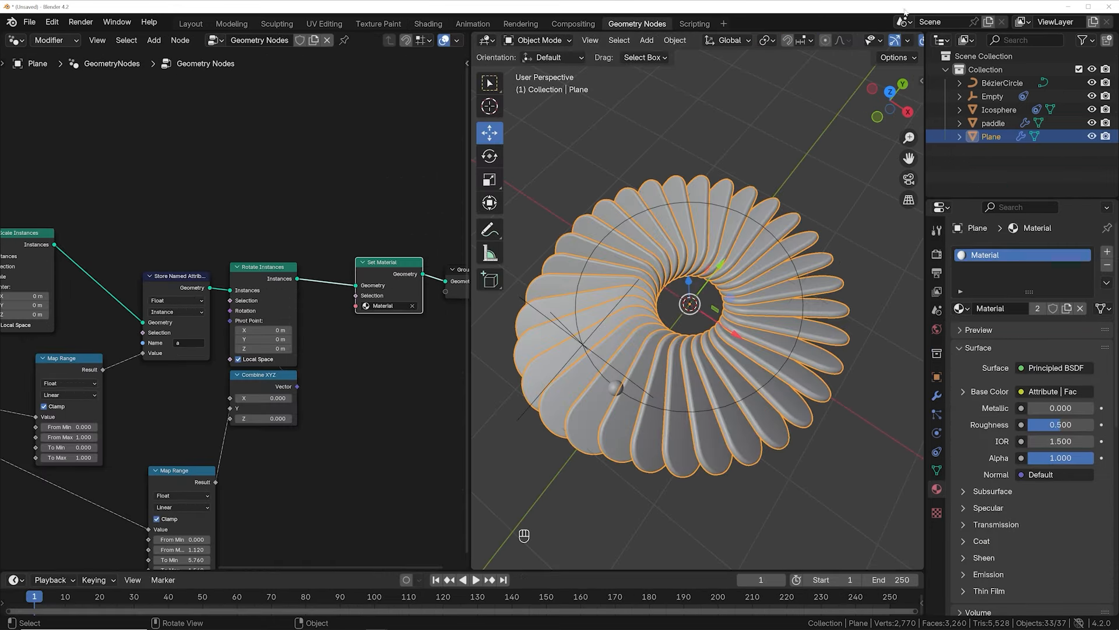
{"action": "scroll", "coordinate": [897, 46], "scroll_direction": "down", "scroll_amount": 4}
{"action": "left_click", "coordinate": [887, 40]}
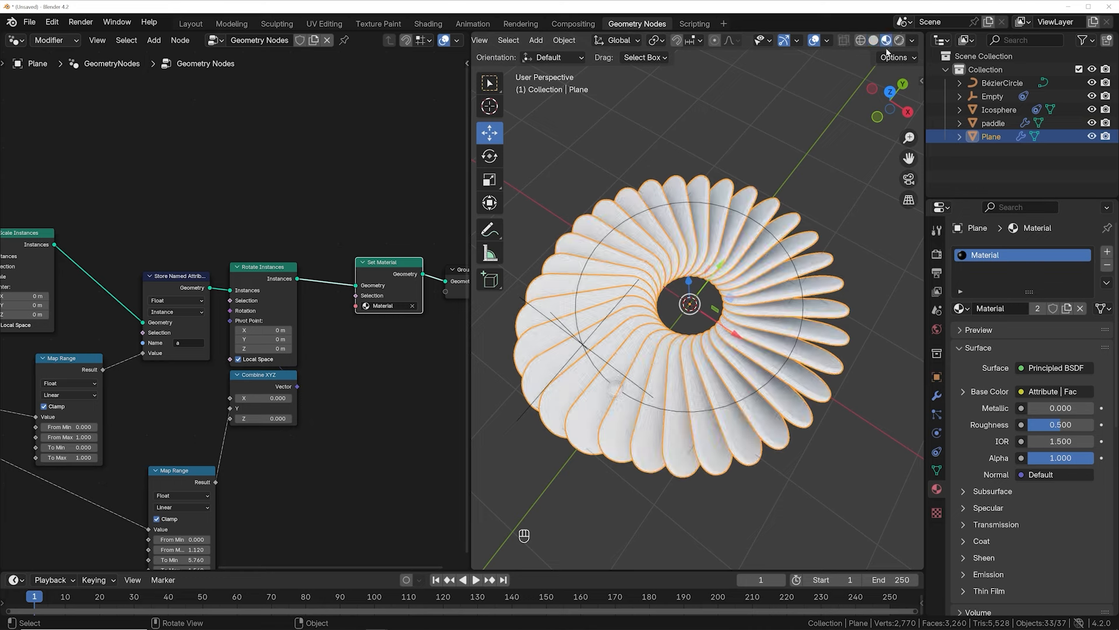
{"action": "middle_click_drag", "start_coordinate": [723, 277], "coordinate": [738, 219], "text": "shift"}
{"action": "middle_click_drag", "start_coordinate": [191, 436], "coordinate": [327, 356]}
{"action": "scroll", "coordinate": [285, 330], "scroll_direction": "up", "scroll_amount": 3}
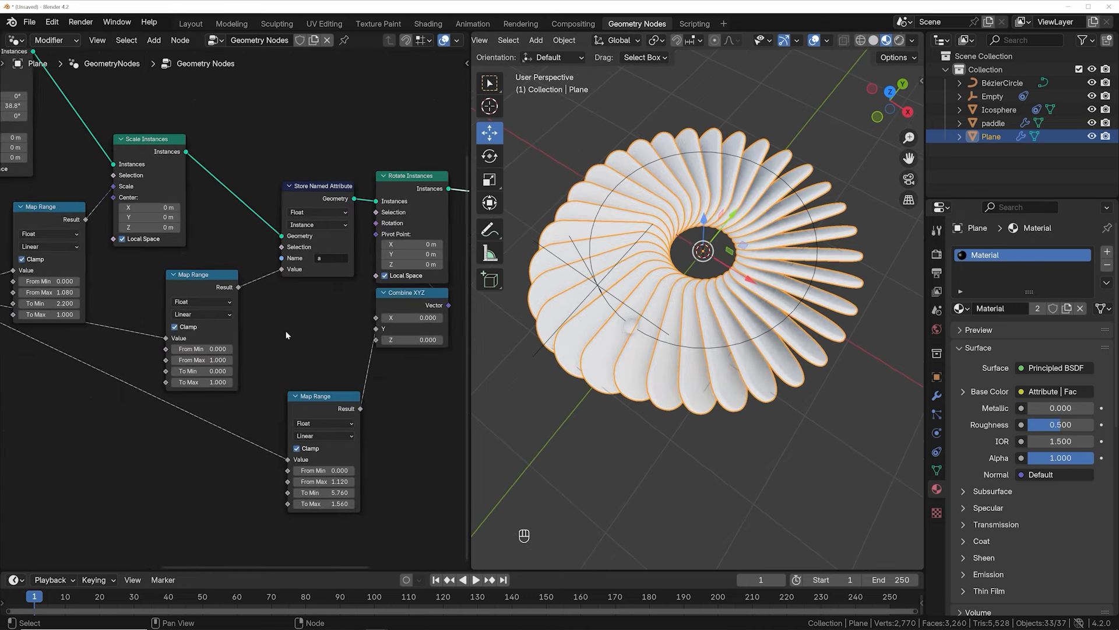
Set From Min to 1.100 and From Max to 1.030 on the Map Range that feeds Store Named Attribute.
{"action": "mouse_move", "coordinate": [201, 368]}
{"action": "left_mouse_down", "text": "shift"}
{"action": "mouse_move", "coordinate": [274, 369]}
{"action": "mouse_move", "coordinate": [201, 369]}
{"action": "mouse_move", "coordinate": [207, 355]}
{"action": "mouse_move", "coordinate": [233, 356]}
{"action": "mouse_move", "coordinate": [211, 356]}
{"action": "mouse_move", "coordinate": [224, 355]}
{"action": "mouse_move", "coordinate": [208, 369]}
{"action": "mouse_move", "coordinate": [231, 355]}
{"action": "mouse_move", "coordinate": [204, 369]}
{"action": "mouse_move", "coordinate": [215, 356]}
{"action": "left_mouse_up", "text": "shift"}
{"action": "key", "text": "ctrl+z"}
{"action": "key", "text": "ctrl+z"}
{"action": "key", "text": "ctrl+z"}
{"action": "key", "text": "ctrl+z"}
{"action": "key", "text": "ctrl+z"}
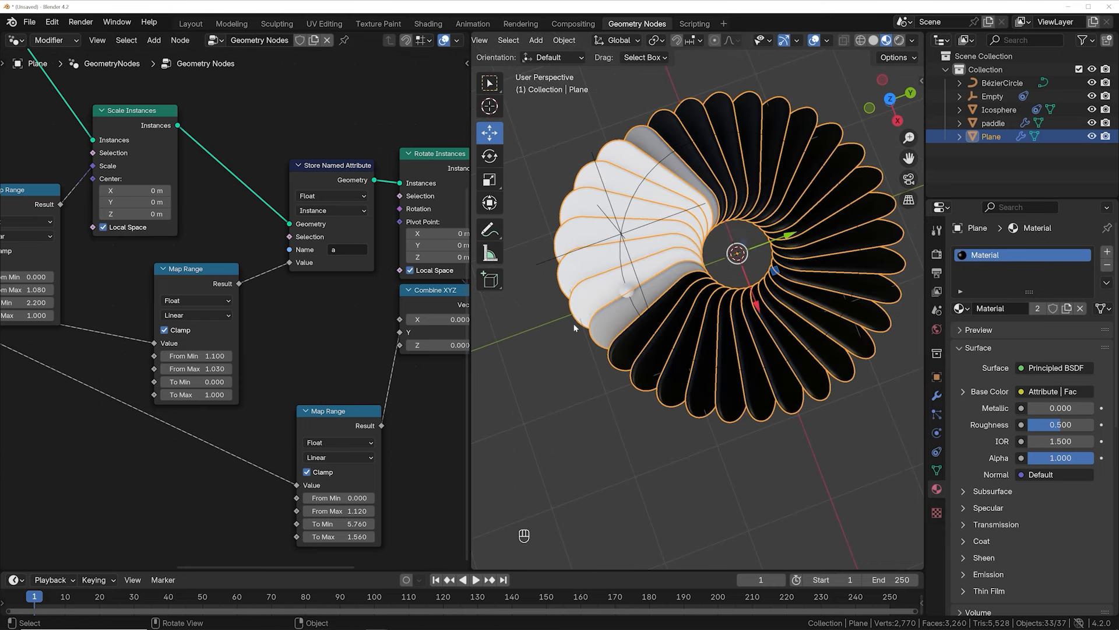
Move the Empty along the circle by changing its path constraint's offset, and reselect the paddle ring.
{"action": "middle_click_drag", "start_coordinate": [700, 292], "coordinate": [664, 368], "text": "shift"}
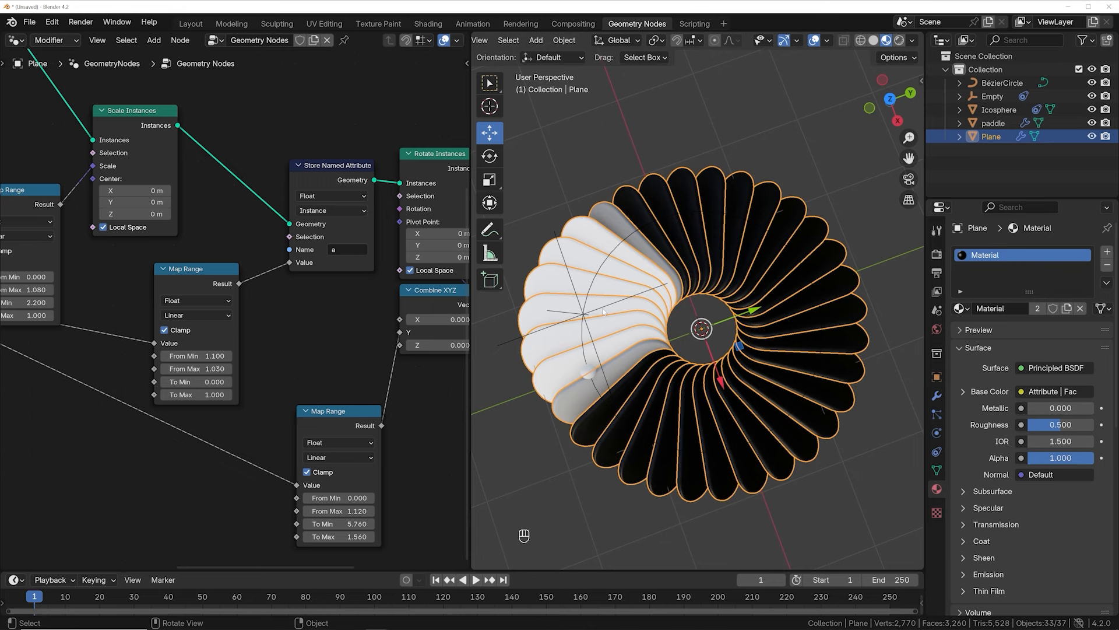
{"action": "left_click", "coordinate": [604, 312]}
{"action": "left_click", "coordinate": [936, 396]}
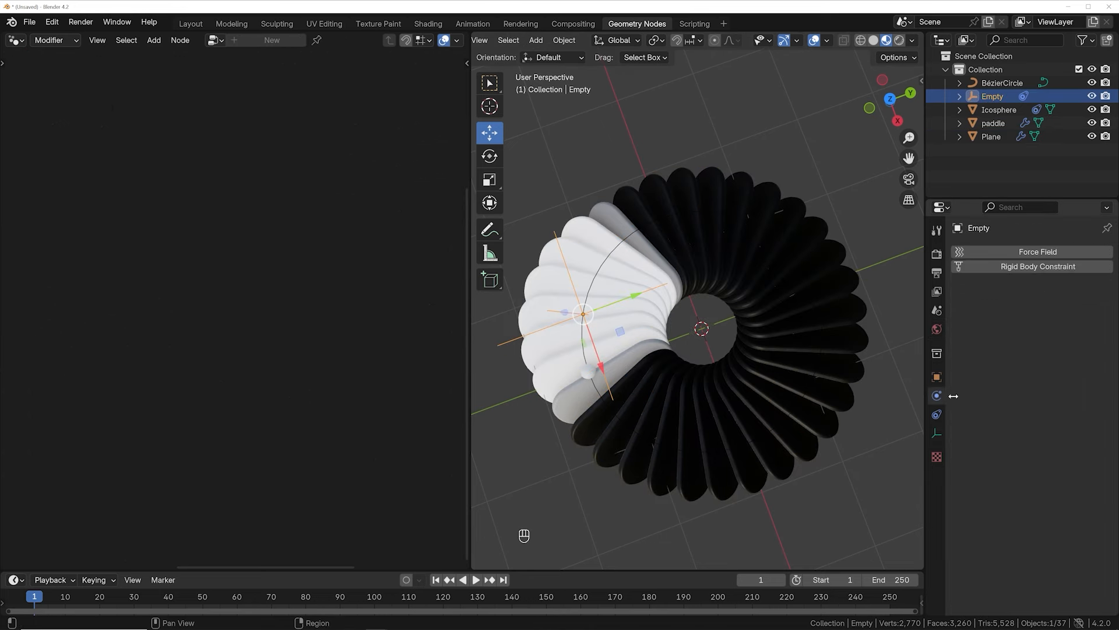
{"action": "left_click", "coordinate": [936, 414]}
{"action": "left_click_drag", "start_coordinate": [1055, 312], "coordinate": [1032, 312]}
{"action": "left_click", "coordinate": [804, 288]}
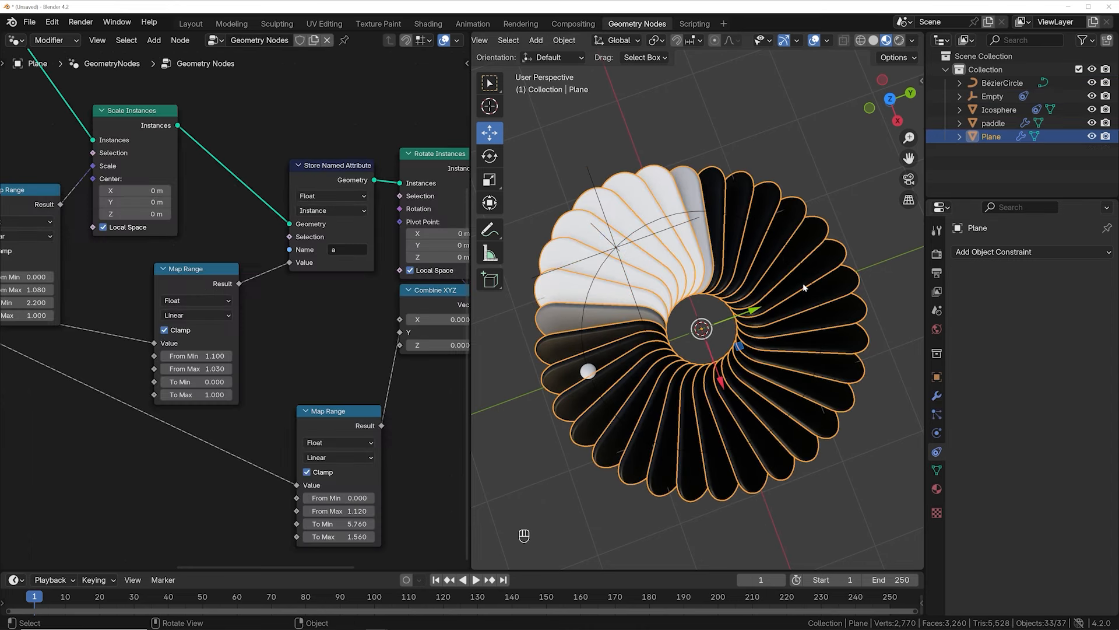
Switch to the Shading workspace and view the paddle ring straight from the top.
{"action": "left_click", "coordinate": [446, 25]}
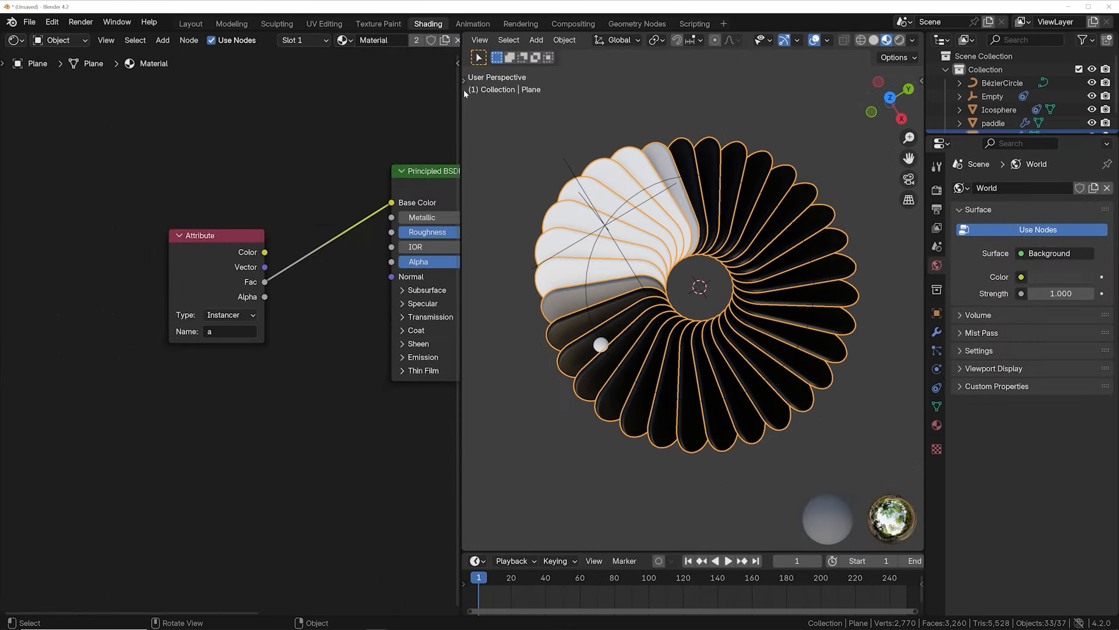
{"action": "scroll", "coordinate": [254, 247], "scroll_direction": "down", "scroll_amount": 3}
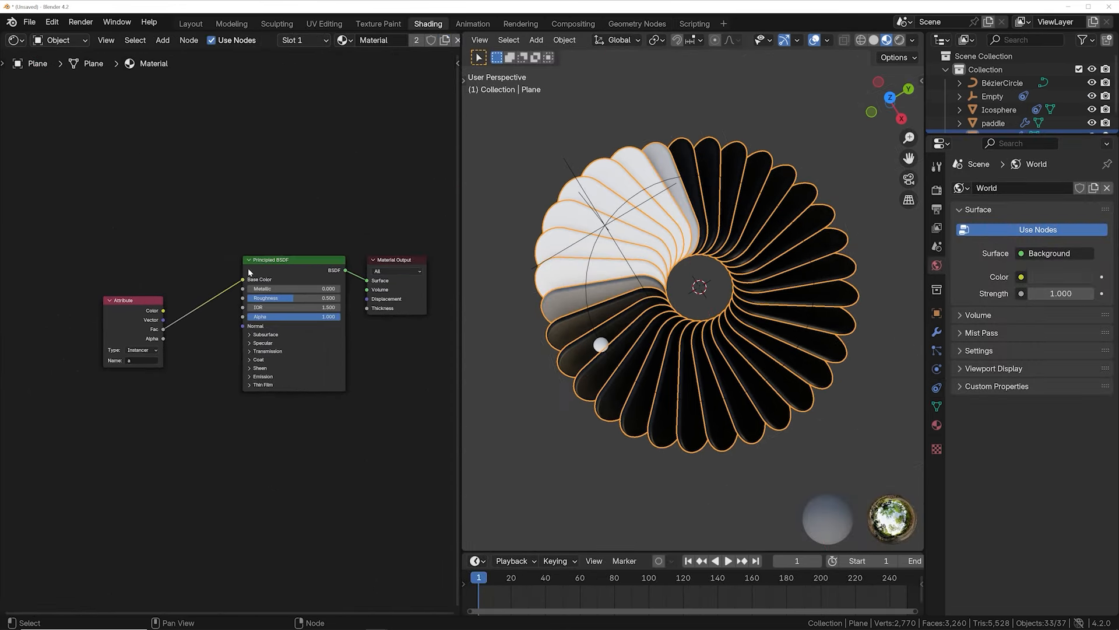
{"action": "scroll", "coordinate": [710, 273], "scroll_direction": "up", "scroll_amount": 2}
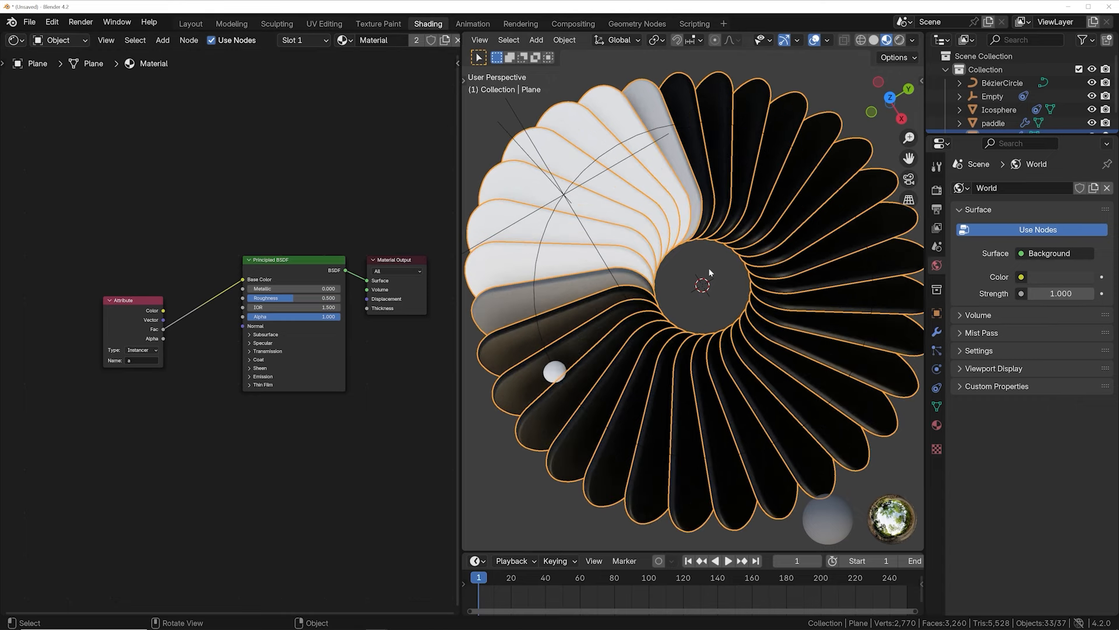
{"action": "key", "text": "grave"}
{"action": "left_click", "coordinate": [719, 141]}
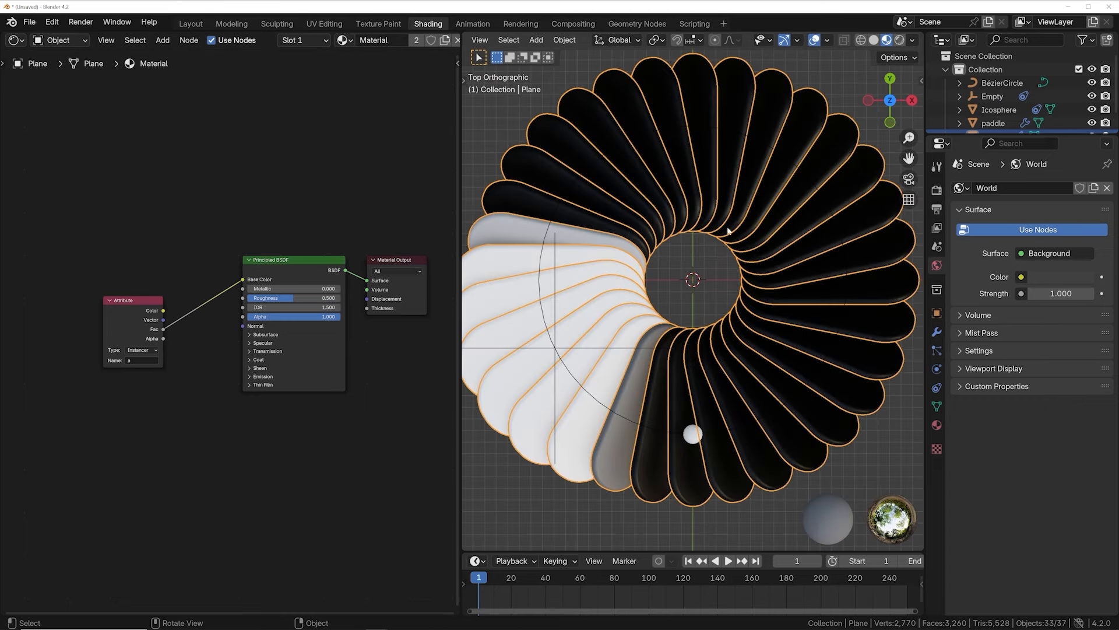
{"action": "scroll", "coordinate": [761, 258], "scroll_direction": "down", "scroll_amount": 2}
Set the render engine to Cycles and use Rendered viewport shading with Scene Lights and Scene World disabled.
{"action": "left_click", "coordinate": [937, 189]}
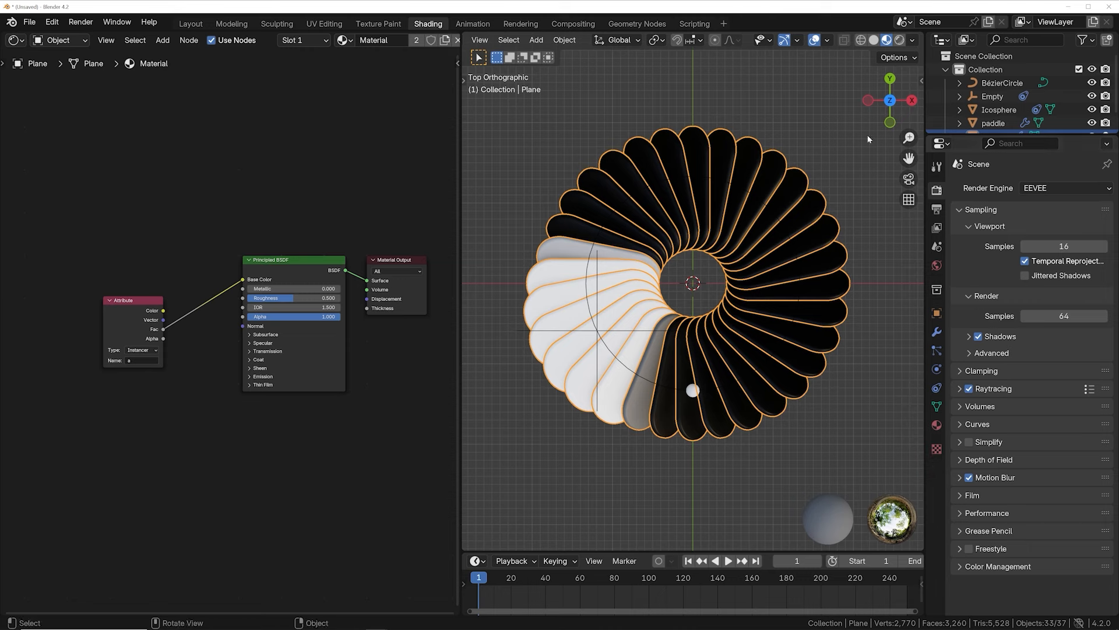
{"action": "left_click", "coordinate": [1055, 189]}
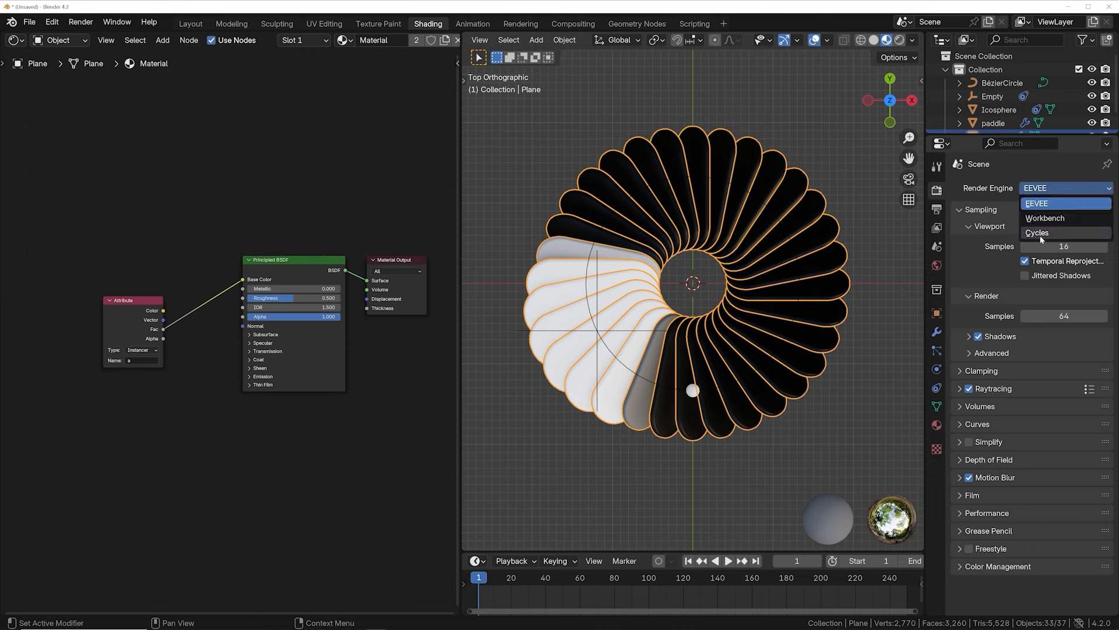
{"action": "left_click", "coordinate": [1041, 234]}
{"action": "left_click", "coordinate": [898, 40]}
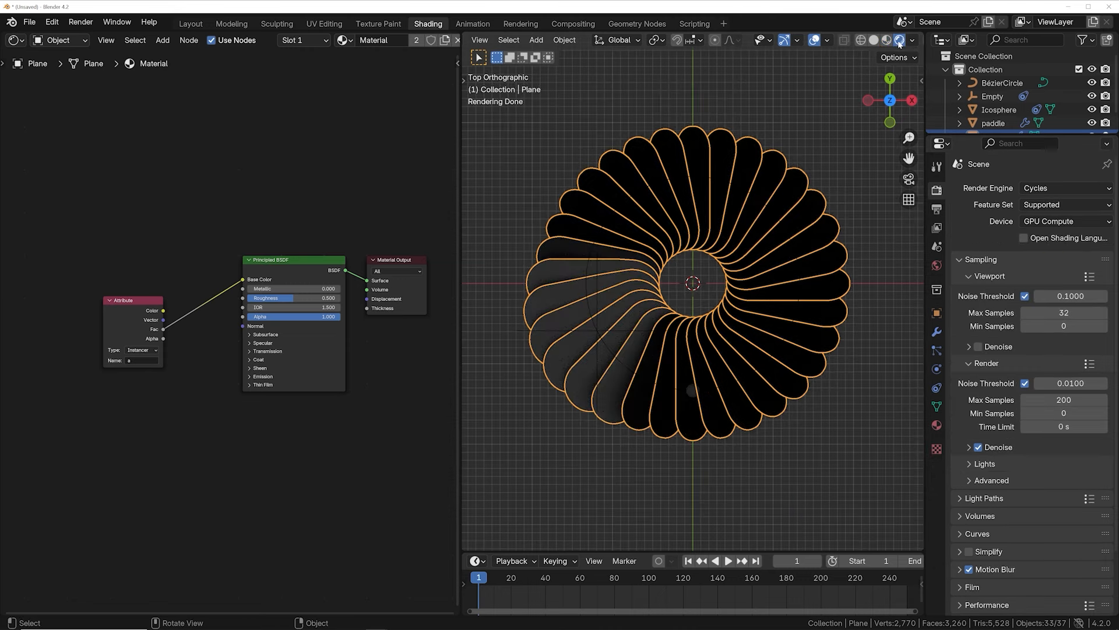
{"action": "left_click", "coordinate": [913, 41]}
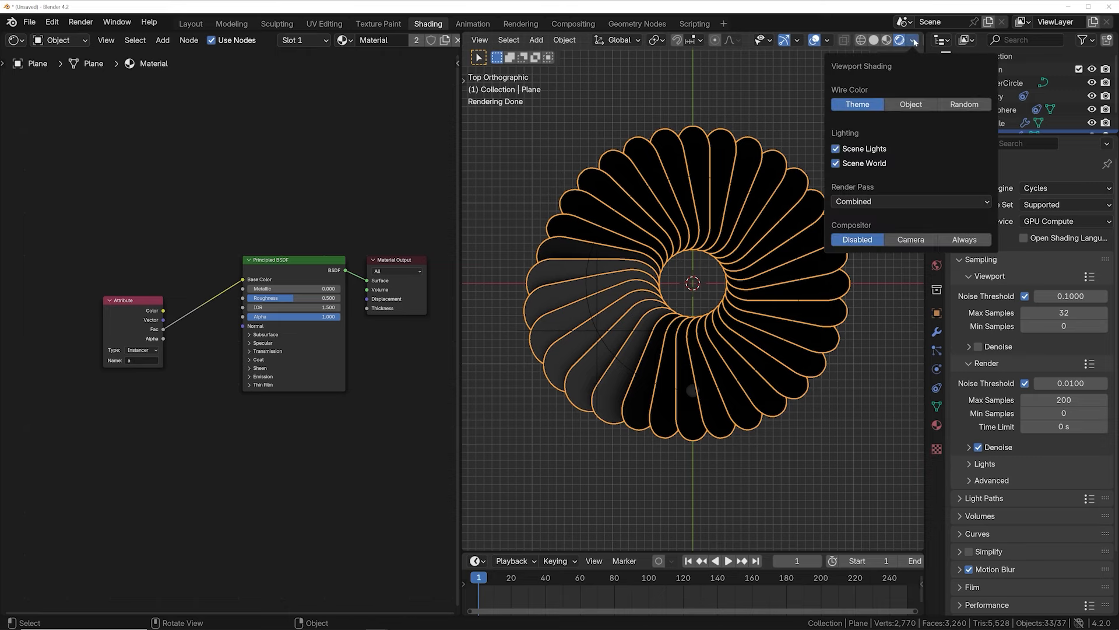
{"action": "left_click", "coordinate": [837, 149]}
{"action": "left_click", "coordinate": [835, 163]}
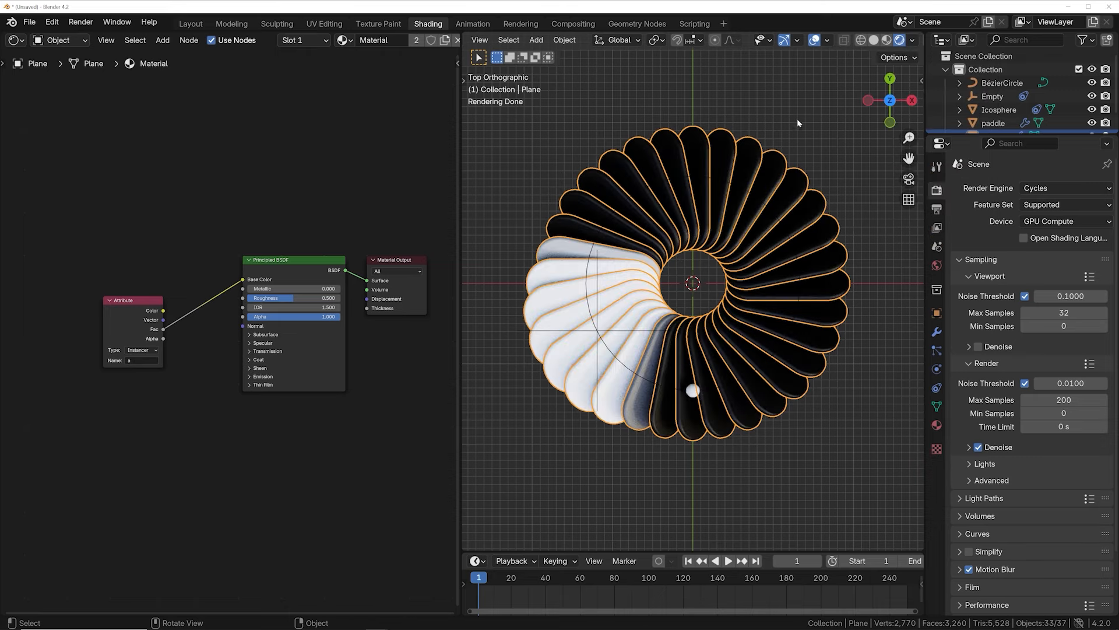
Hide the viewport overlays and centre the paddle ring in the view.
{"action": "scroll", "coordinate": [756, 258], "scroll_direction": "up", "scroll_amount": 2}
{"action": "scroll", "coordinate": [758, 257], "scroll_direction": "down", "scroll_amount": 1}
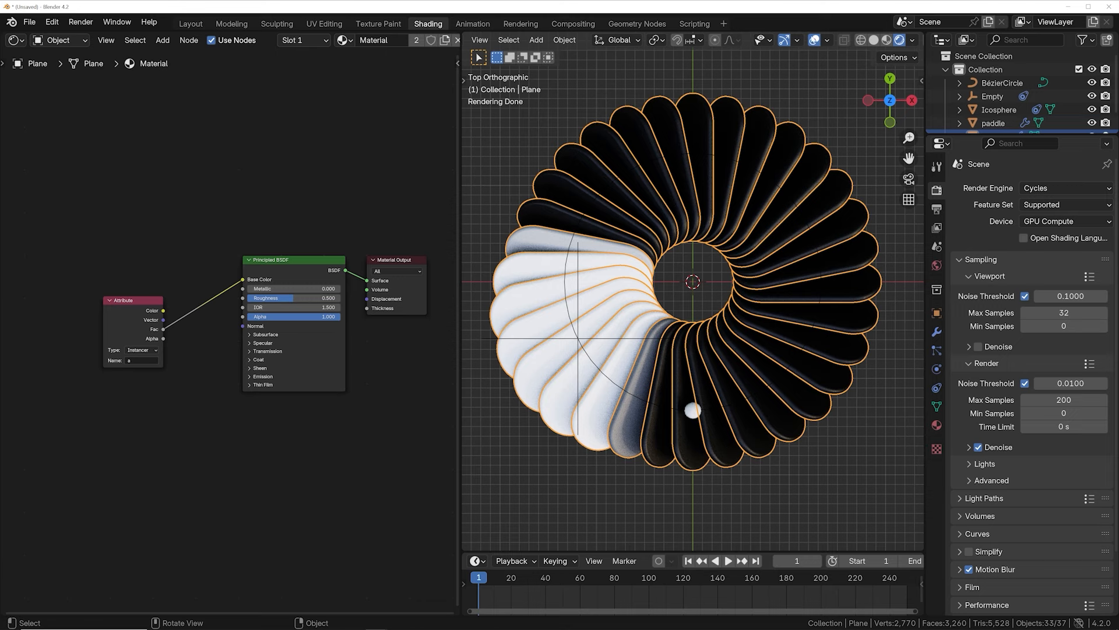
{"action": "key", "text": "shift+alt+z"}
{"action": "middle_click_drag", "start_coordinate": [732, 176], "coordinate": [736, 194], "text": "shift"}
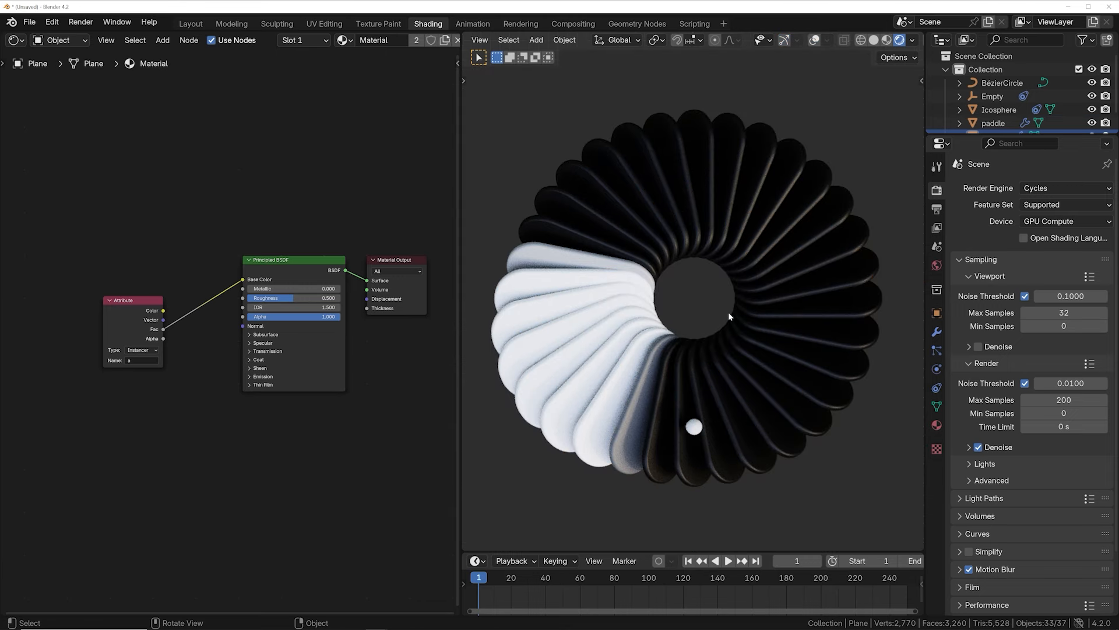
Cut the link from the Attribute node to the Principled BSDF, and move both nodes apart to make room.
{"action": "scroll", "coordinate": [292, 345], "scroll_direction": "up", "scroll_amount": 2}
{"action": "right_click_drag", "start_coordinate": [153, 263], "coordinate": [150, 388], "text": "ctrl"}
{"action": "scroll", "coordinate": [117, 358], "scroll_direction": "down", "scroll_amount": 1}
{"action": "left_click_drag", "start_coordinate": [80, 315], "coordinate": [128, 167]}
{"action": "left_click_drag", "start_coordinate": [275, 268], "coordinate": [150, 325]}
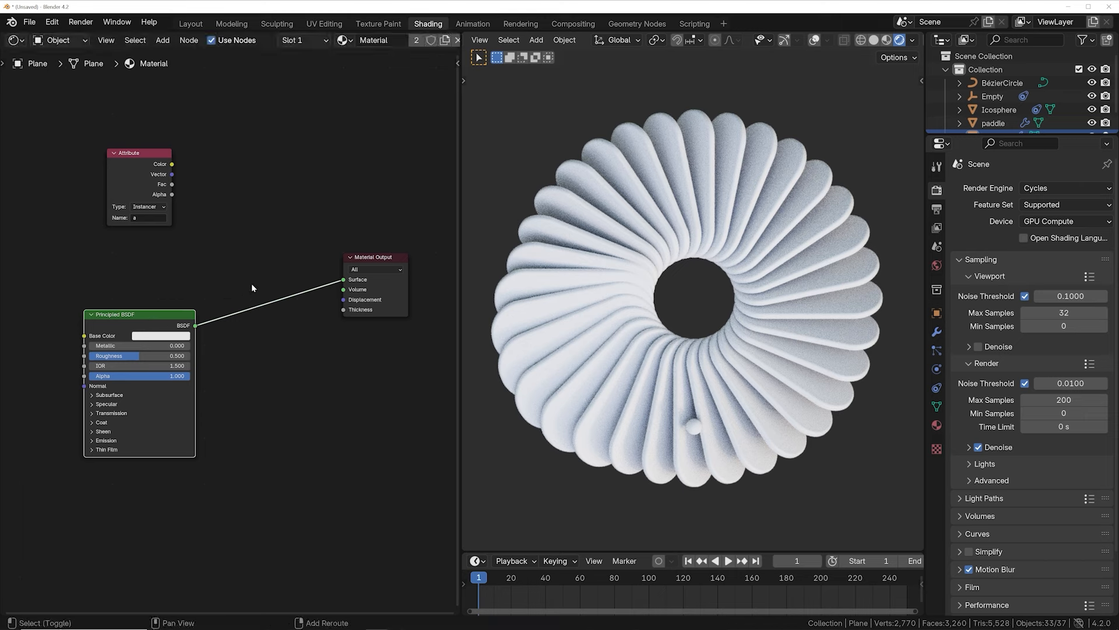
Add a Mix Shader node on the link between the Principled BSDF and the Material Output.
{"action": "key", "text": "shift+a"}
{"action": "left_click", "coordinate": [252, 285]}
{"action": "type", "text": "mix"}
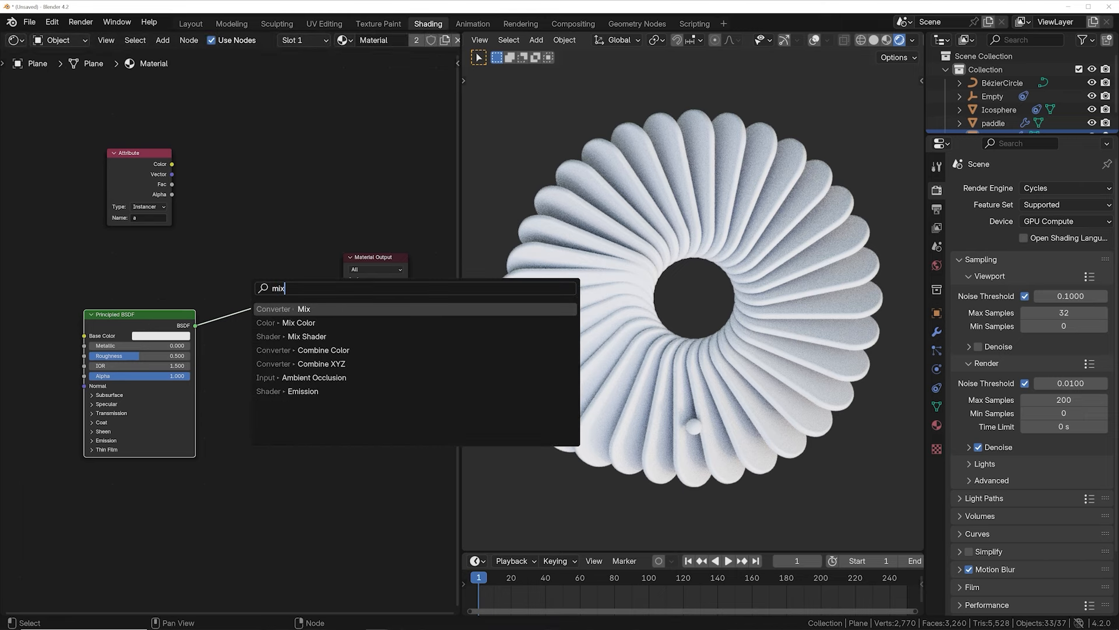
{"action": "key", "text": "Down"}
{"action": "key", "text": "Down"}
{"action": "key", "text": "Return"}
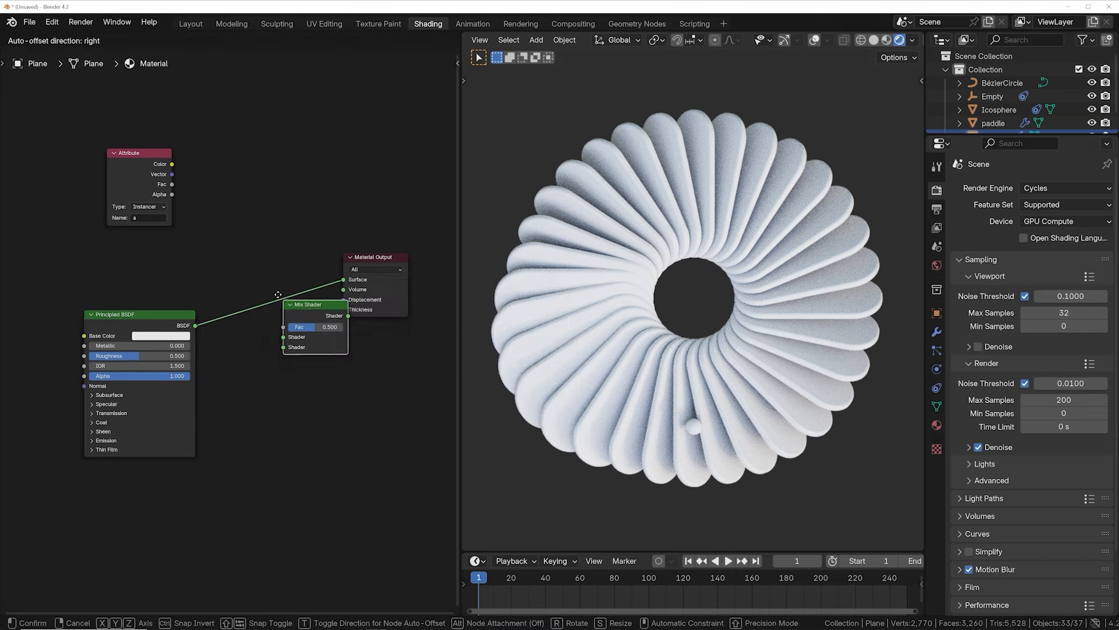
{"action": "left_click", "coordinate": [291, 317]}
Duplicate the Principled BSDF into the Mix Shader's second Shader input, and drive its Fac with the Attribute's Fac output.
{"action": "key", "text": "shift+d"}
{"action": "left_click", "coordinate": [277, 390]}
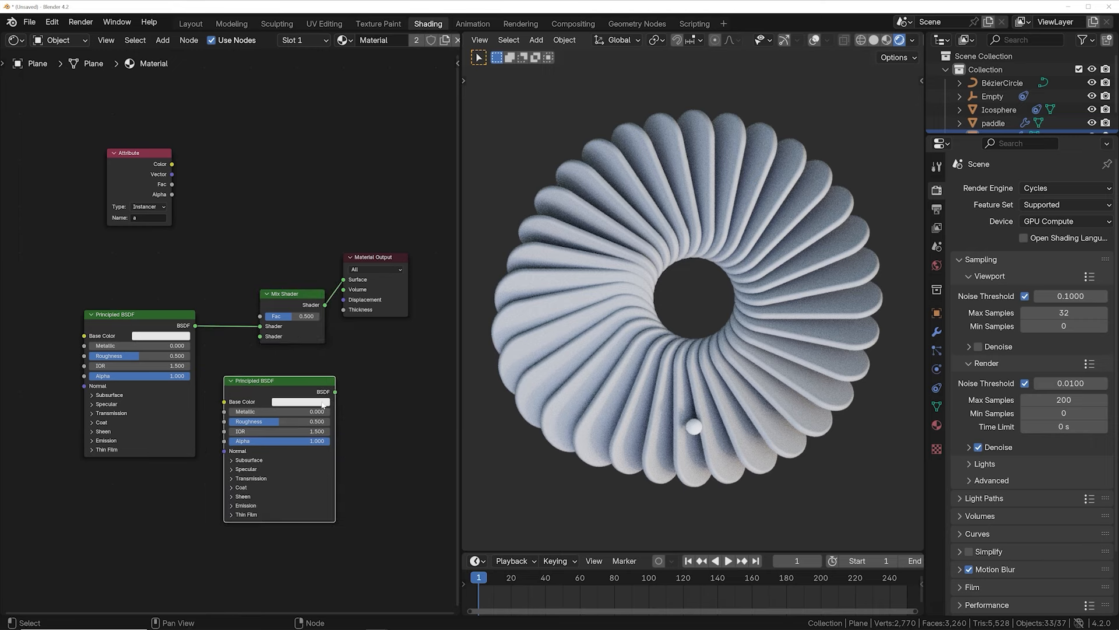
{"action": "left_click_drag", "start_coordinate": [336, 392], "coordinate": [260, 337]}
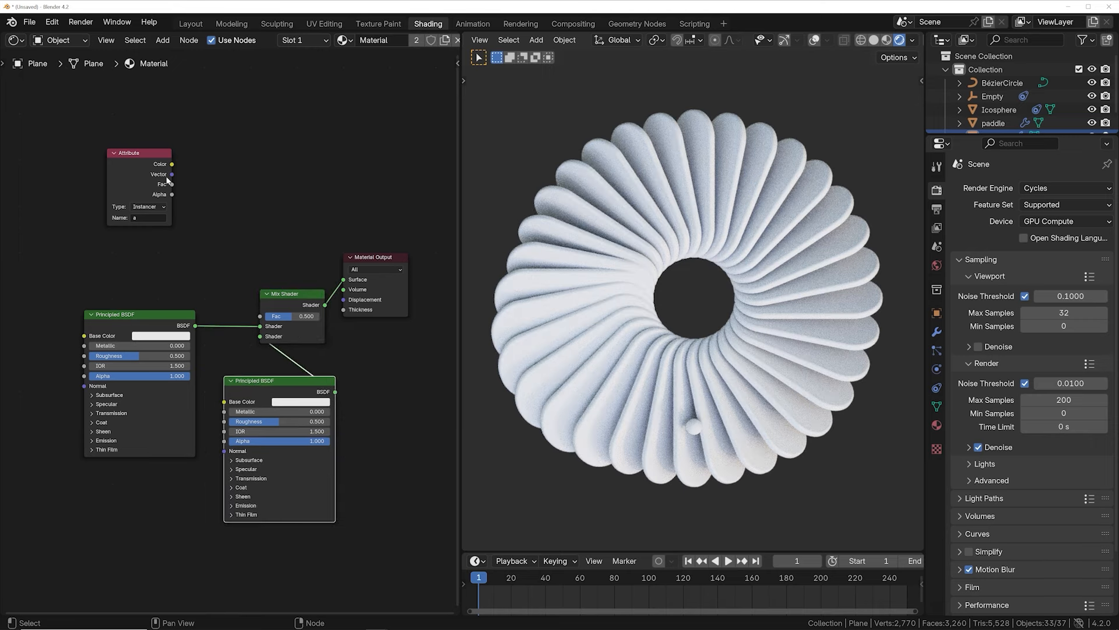
{"action": "left_click_drag", "start_coordinate": [173, 186], "coordinate": [260, 316]}
{"action": "left_click_drag", "start_coordinate": [156, 175], "coordinate": [131, 229]}
Set the second Principled BSDF's Base Color to a saturated orange-red with hue 0.015 and saturation 1.000.
{"action": "scroll", "coordinate": [276, 420], "scroll_direction": "up", "scroll_amount": 5}
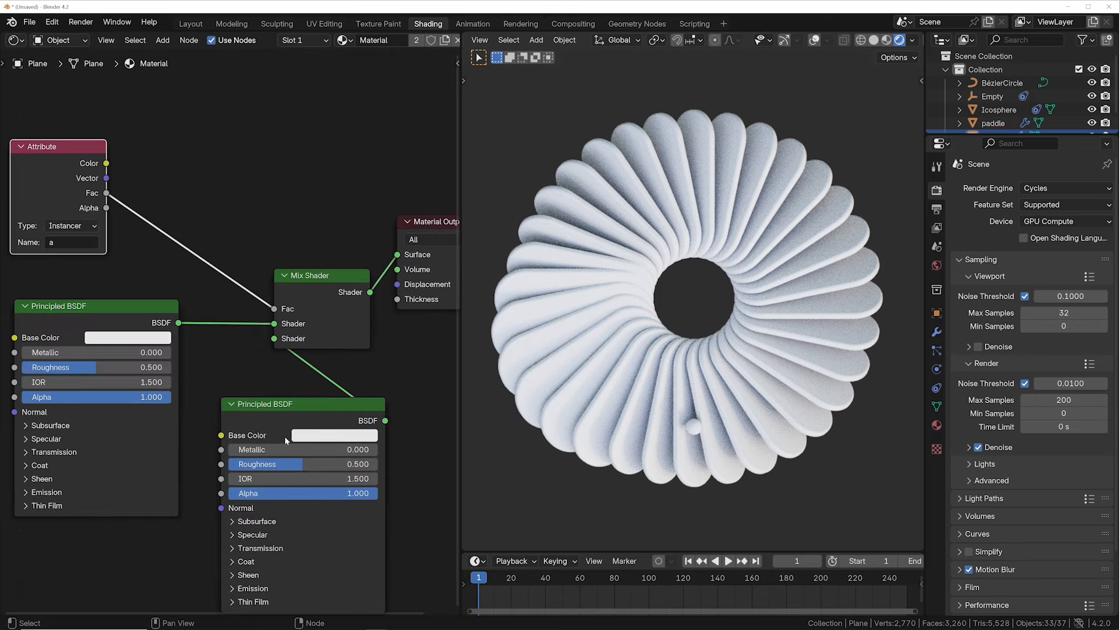
{"action": "scroll", "coordinate": [305, 423], "scroll_direction": "down", "scroll_amount": 2}
{"action": "left_click", "coordinate": [309, 420]}
{"action": "left_click", "coordinate": [325, 335]}
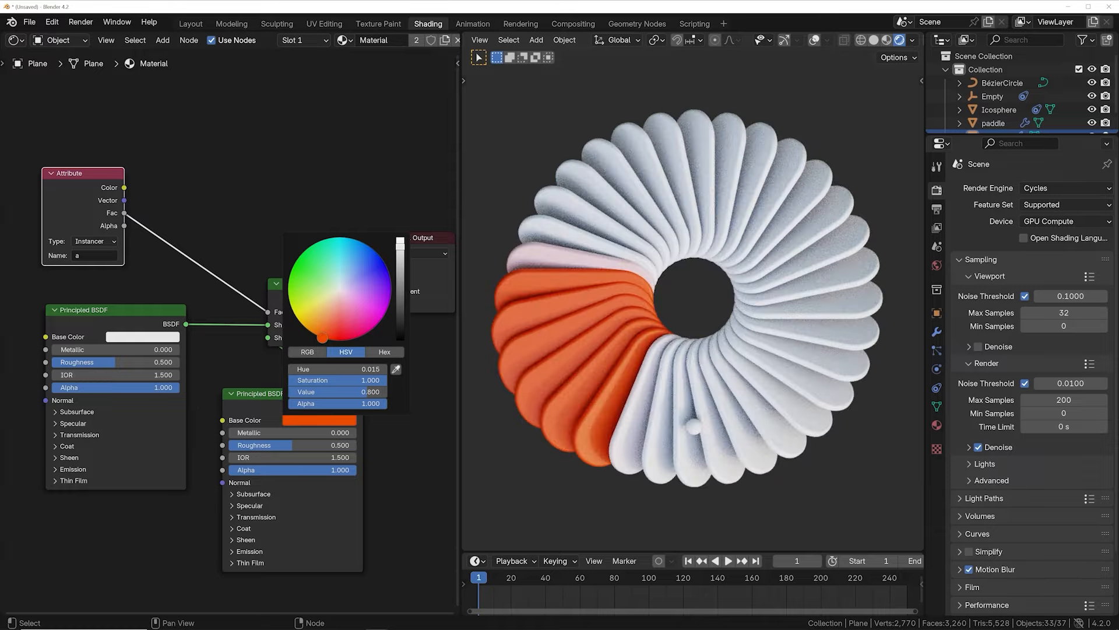
Lower the Roughness of the orange Principled BSDF to 0.328.
{"action": "scroll", "coordinate": [281, 449], "scroll_direction": "up", "scroll_amount": 2}
{"action": "middle_click_drag", "start_coordinate": [281, 449], "coordinate": [272, 259]}
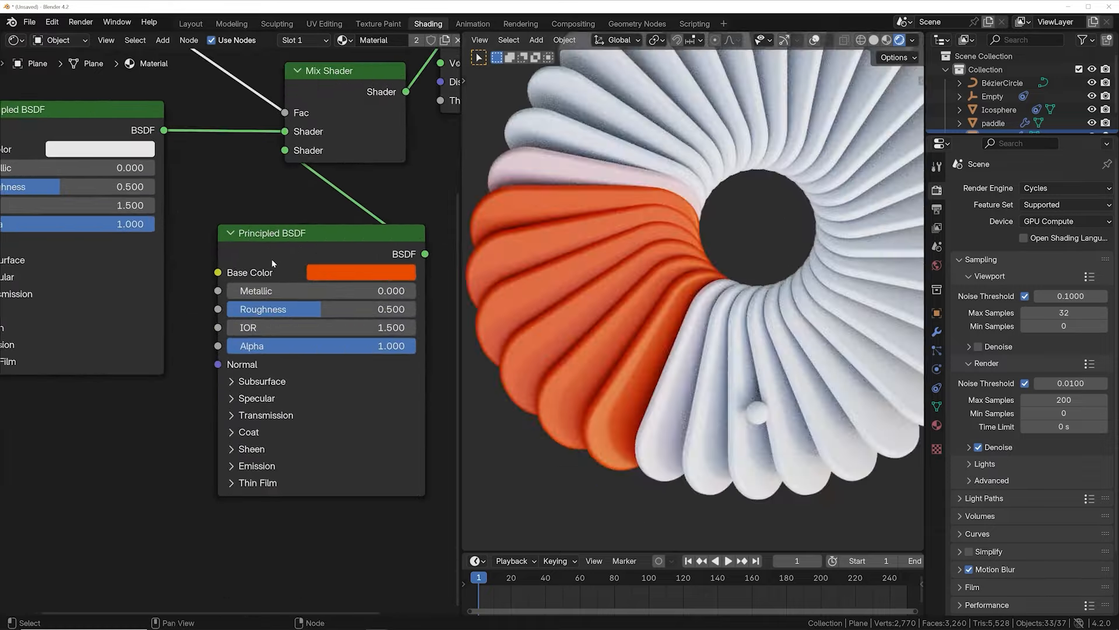
{"action": "left_click_drag", "start_coordinate": [278, 309], "coordinate": [246, 309]}
Expand Subsurface on the orange Principled BSDF and set all three Radius values to 1.000.
{"action": "left_click", "coordinate": [263, 382]}
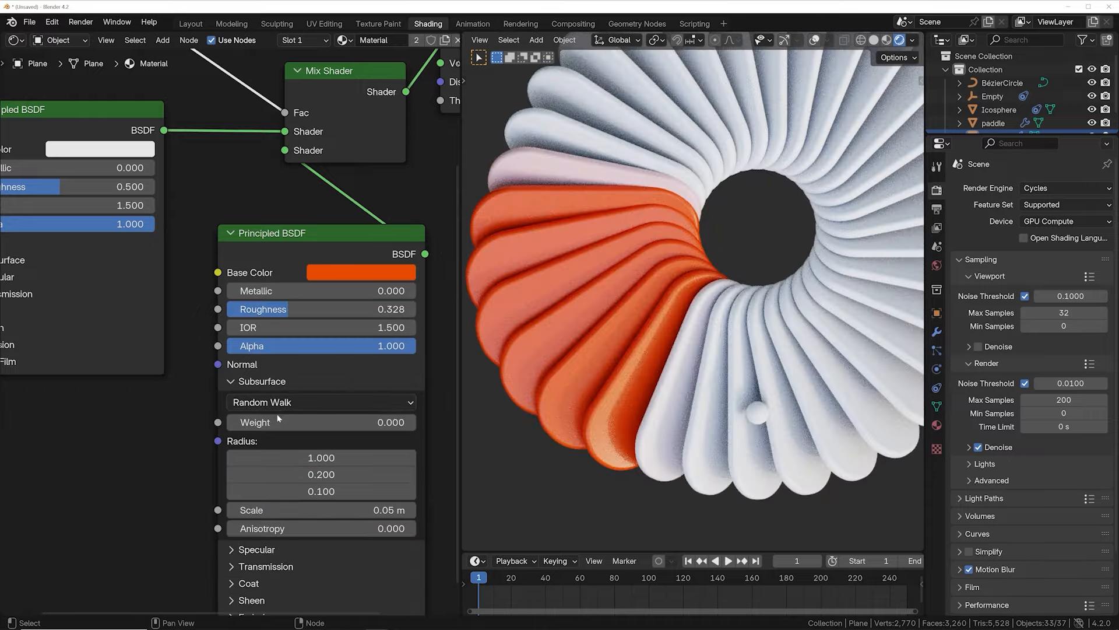
{"action": "scroll", "coordinate": [275, 412], "scroll_direction": "down", "scroll_amount": 1}
{"action": "left_click_drag", "start_coordinate": [324, 437], "coordinate": [324, 468]}
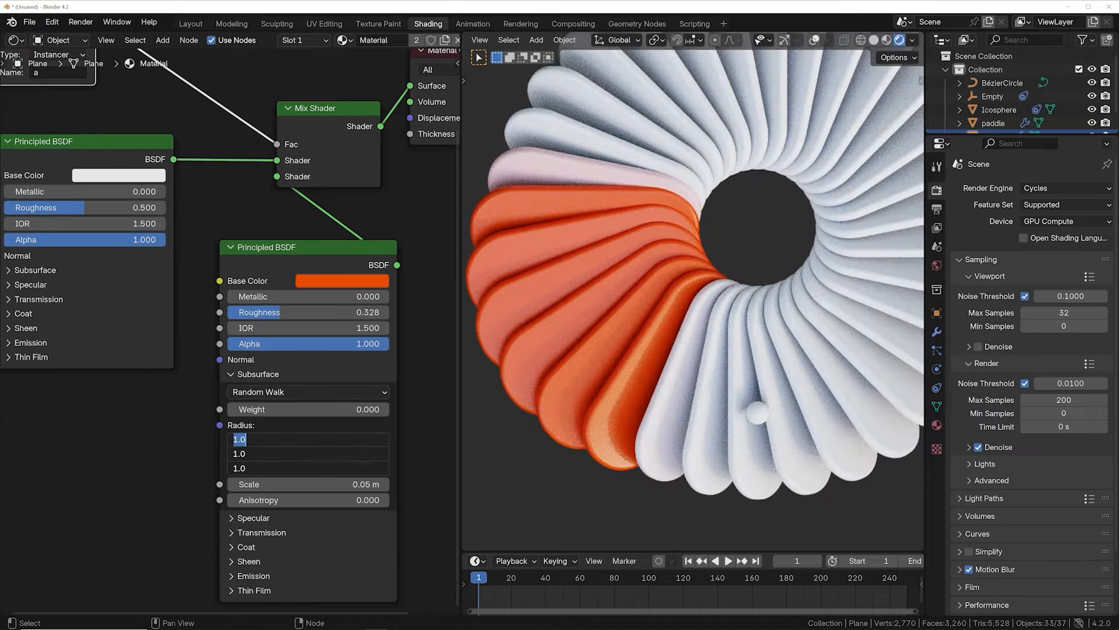
{"action": "key", "text": "Return"}
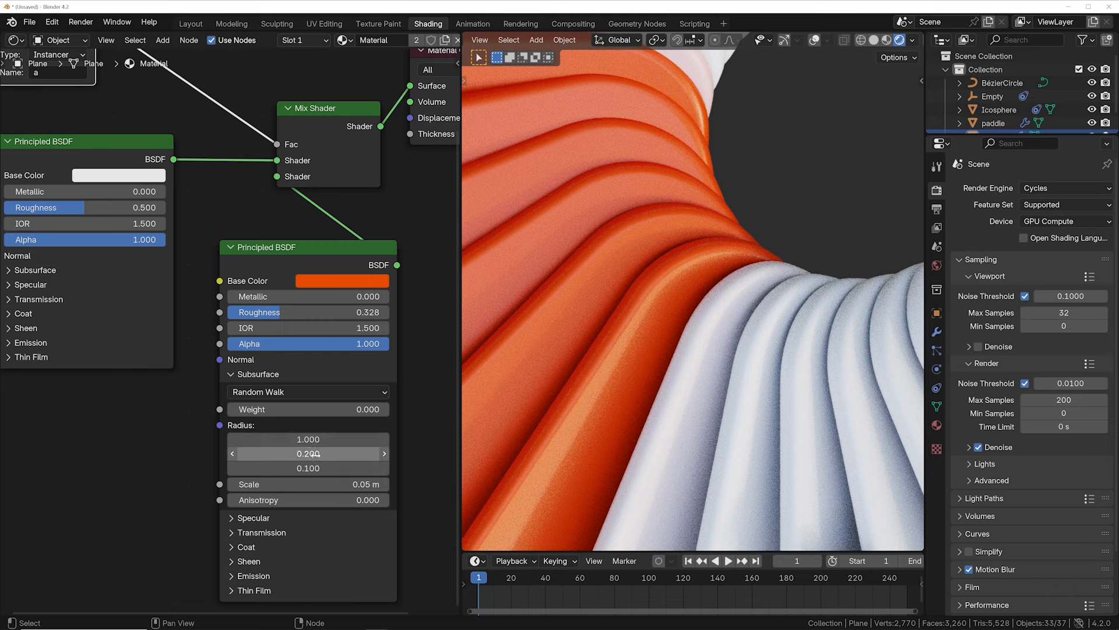
{"action": "scroll", "coordinate": [309, 450], "scroll_direction": "down", "scroll_amount": 2}
{"action": "left_click_drag", "start_coordinate": [318, 424], "coordinate": [318, 449]}
{"action": "key", "text": "Return"}
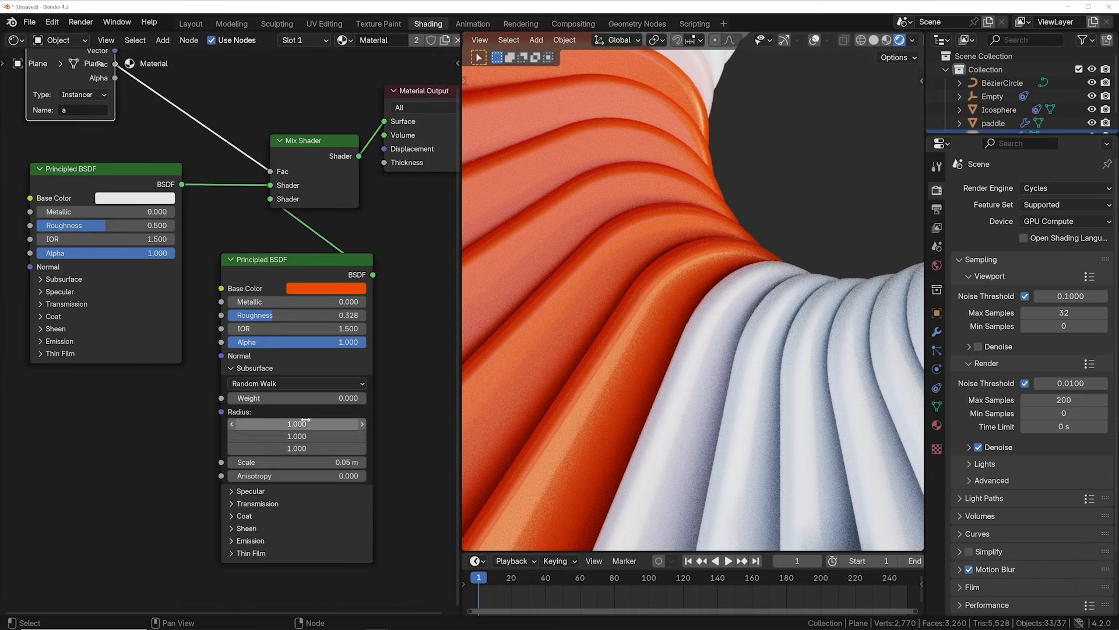
Set the orange shader's Subsurface Weight to 1.000 and its Scale to 0.26 m.
{"action": "left_click_drag", "start_coordinate": [311, 464], "coordinate": [260, 463], "text": "shift"}
{"action": "left_click_drag", "start_coordinate": [239, 398], "coordinate": [373, 399]}
{"action": "mouse_move", "coordinate": [297, 463]}
{"action": "left_mouse_down", "text": "shift"}
{"action": "mouse_move", "coordinate": [339, 463]}
{"action": "mouse_move", "coordinate": [292, 463]}
{"action": "mouse_move", "coordinate": [302, 462]}
{"action": "left_mouse_up", "text": "shift"}
{"action": "scroll", "coordinate": [570, 324], "scroll_direction": "down", "scroll_amount": 5}
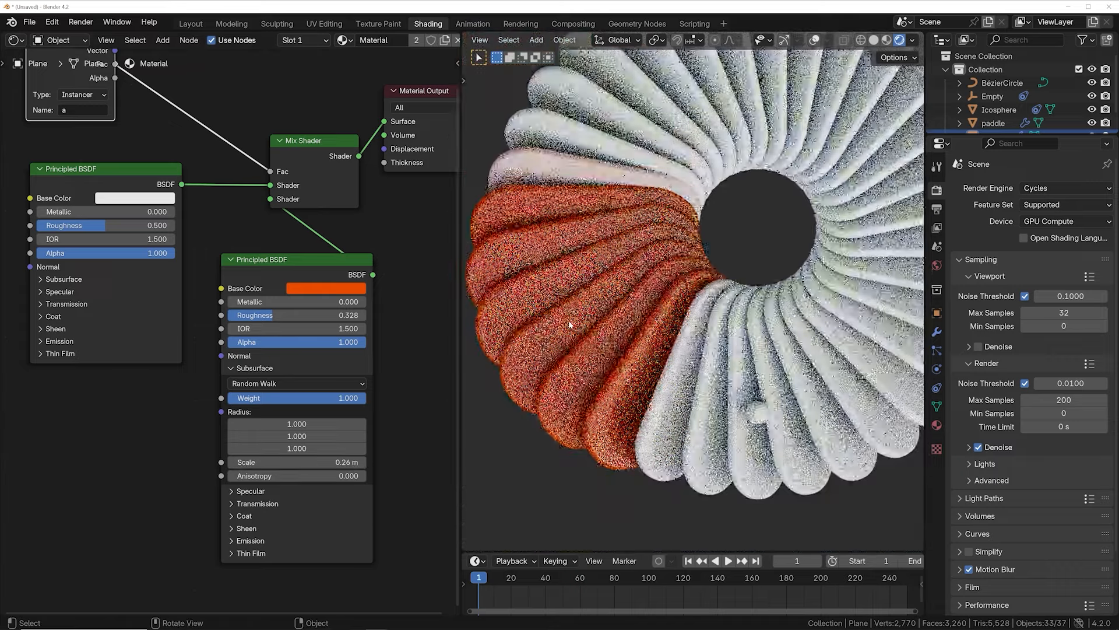
Shift the second shader's Base Color to orange with hue 0.024 and saturation 0.999.
{"action": "left_click", "coordinate": [326, 288]}
{"action": "left_click_drag", "start_coordinate": [330, 198], "coordinate": [327, 198]}
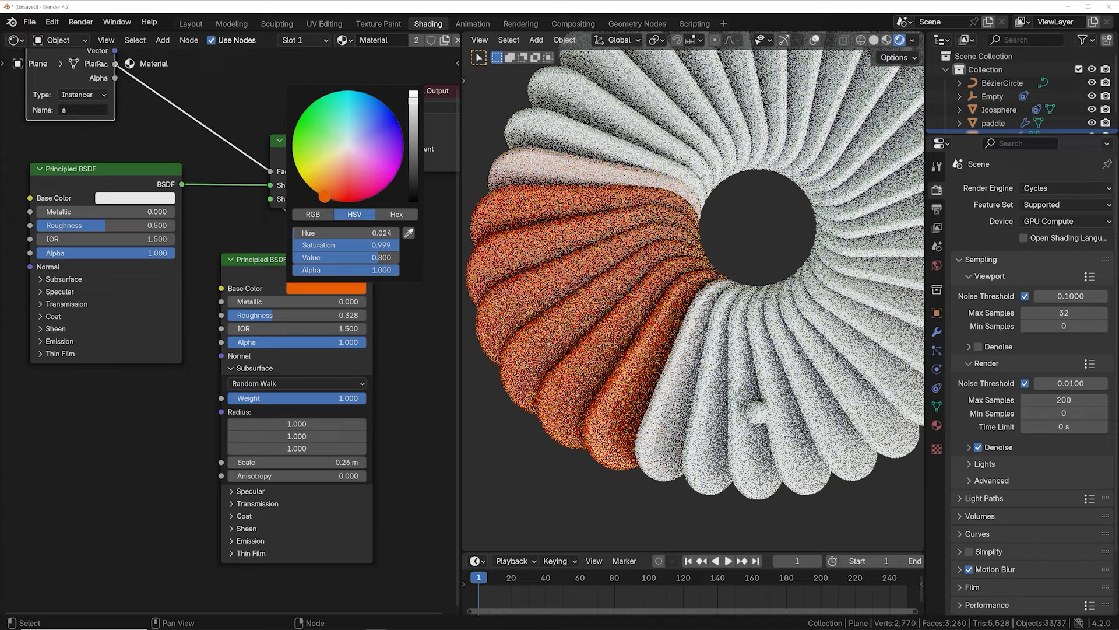
{"action": "key", "text": "Home"}
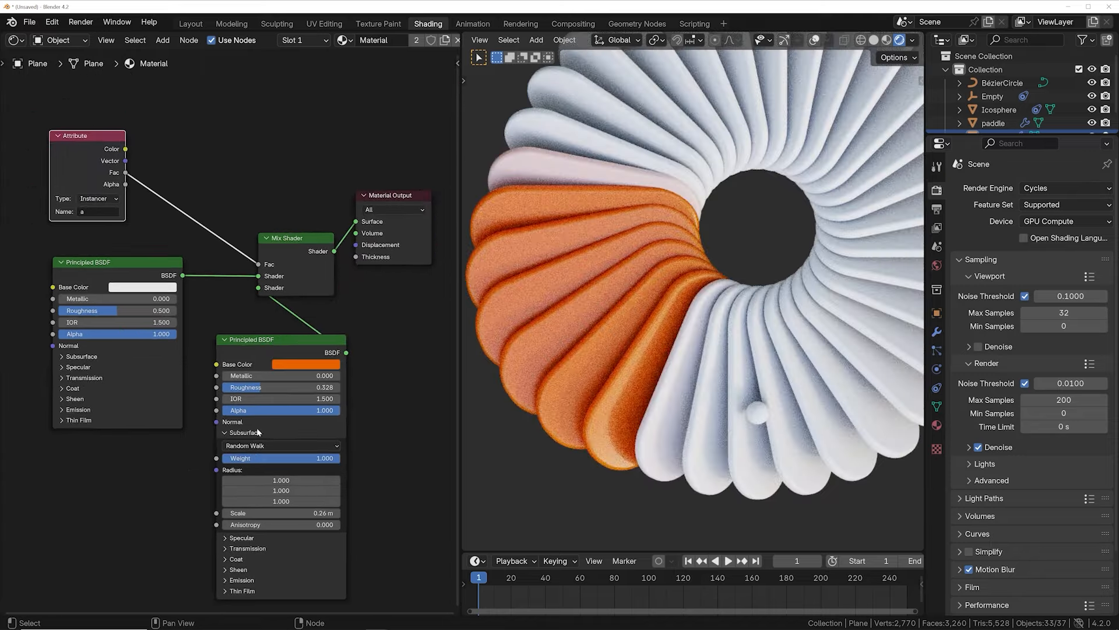
Examine the two-coloured paddle ring from an oblique angle, and select the small icosphere.
{"action": "middle_click_drag", "start_coordinate": [247, 315], "coordinate": [260, 381]}
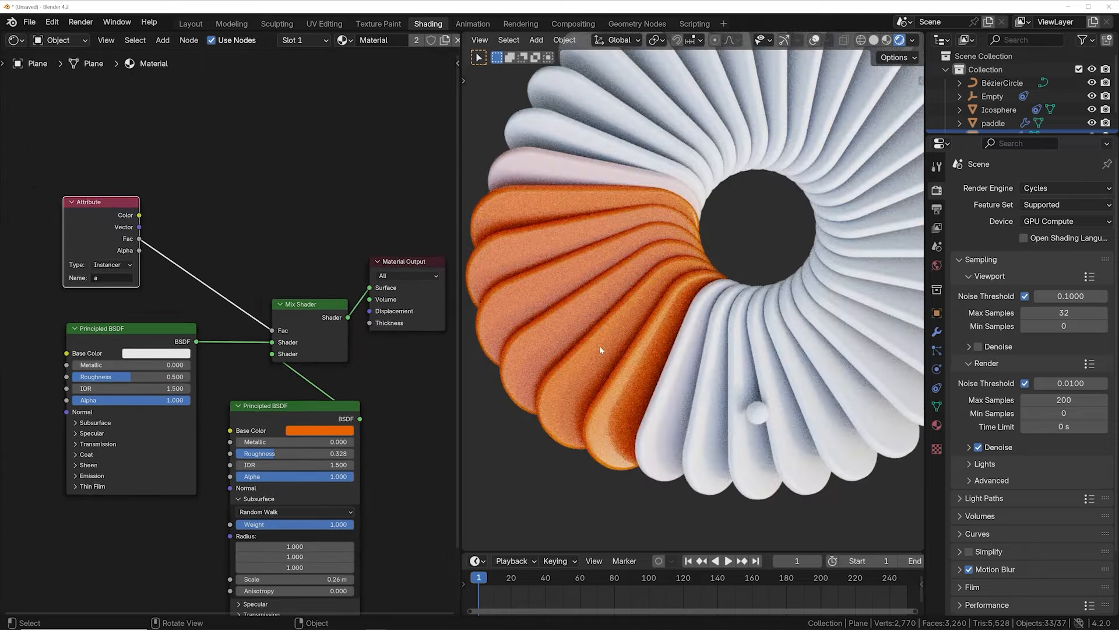
{"action": "scroll", "coordinate": [603, 344], "scroll_direction": "down", "scroll_amount": 4}
{"action": "middle_click_drag", "start_coordinate": [624, 364], "coordinate": [679, 298]}
{"action": "scroll", "coordinate": [660, 388], "scroll_direction": "up", "scroll_amount": 5}
{"action": "middle_click_drag", "start_coordinate": [660, 385], "coordinate": [630, 396]}
{"action": "scroll", "coordinate": [629, 396], "scroll_direction": "down", "scroll_amount": 2}
{"action": "scroll", "coordinate": [629, 397], "scroll_direction": "down", "scroll_amount": 1}
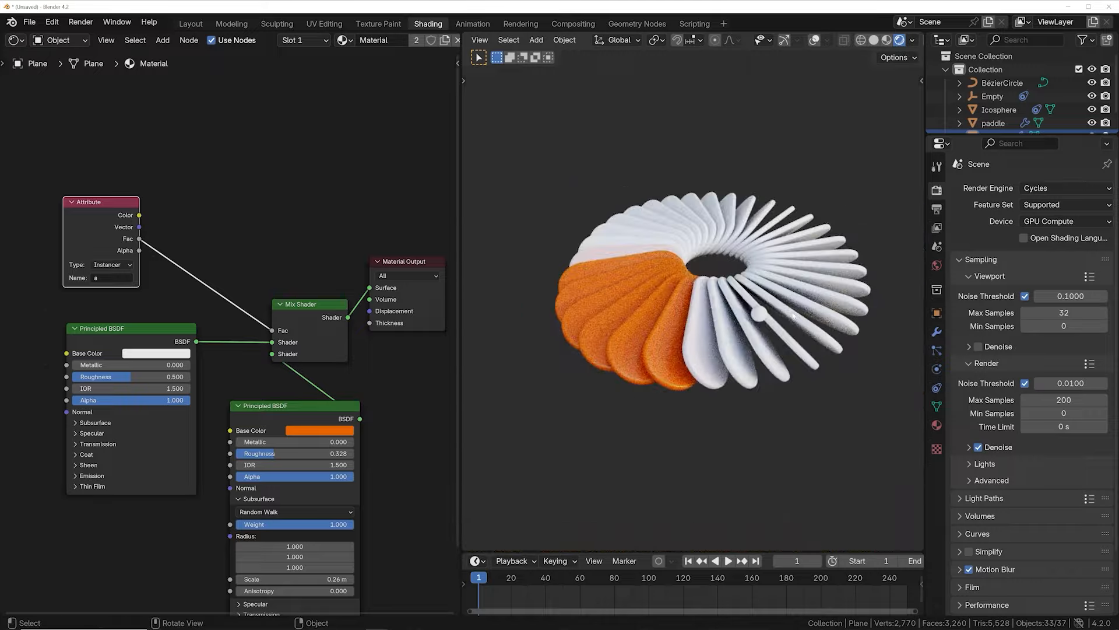
{"action": "left_click", "coordinate": [758, 318]}
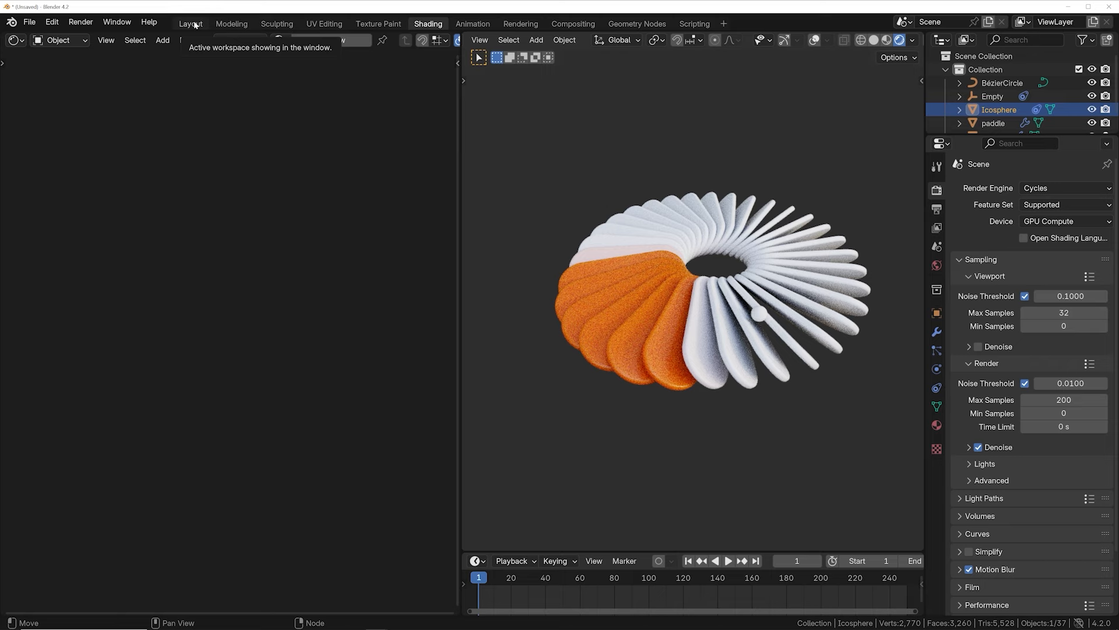
Switch to the Layout workspace, view the ring from the top, and select the Empty on the circle.
{"action": "left_click", "coordinate": [190, 24]}
{"action": "middle_click_drag", "start_coordinate": [613, 357], "coordinate": [567, 135]}
{"action": "key", "text": "grave"}
{"action": "left_click", "coordinate": [545, 294]}
{"action": "scroll", "coordinate": [527, 379], "scroll_direction": "up", "scroll_amount": 6}
{"action": "scroll", "coordinate": [569, 142], "scroll_direction": "down", "scroll_amount": 3}
{"action": "middle_click_drag", "start_coordinate": [554, 194], "coordinate": [550, 220], "text": "shift"}
{"action": "left_click", "coordinate": [380, 306]}
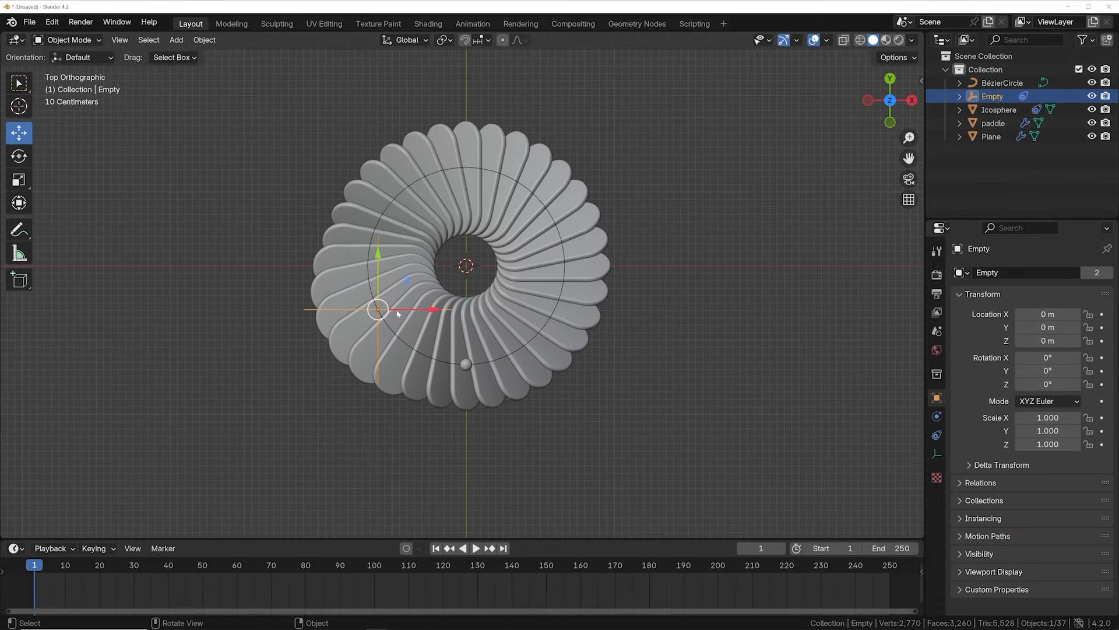
Set the Offset of the Empty's Follow Path constraint to 0.
{"action": "left_click", "coordinate": [937, 435]}
{"action": "left_click", "coordinate": [1049, 330]}
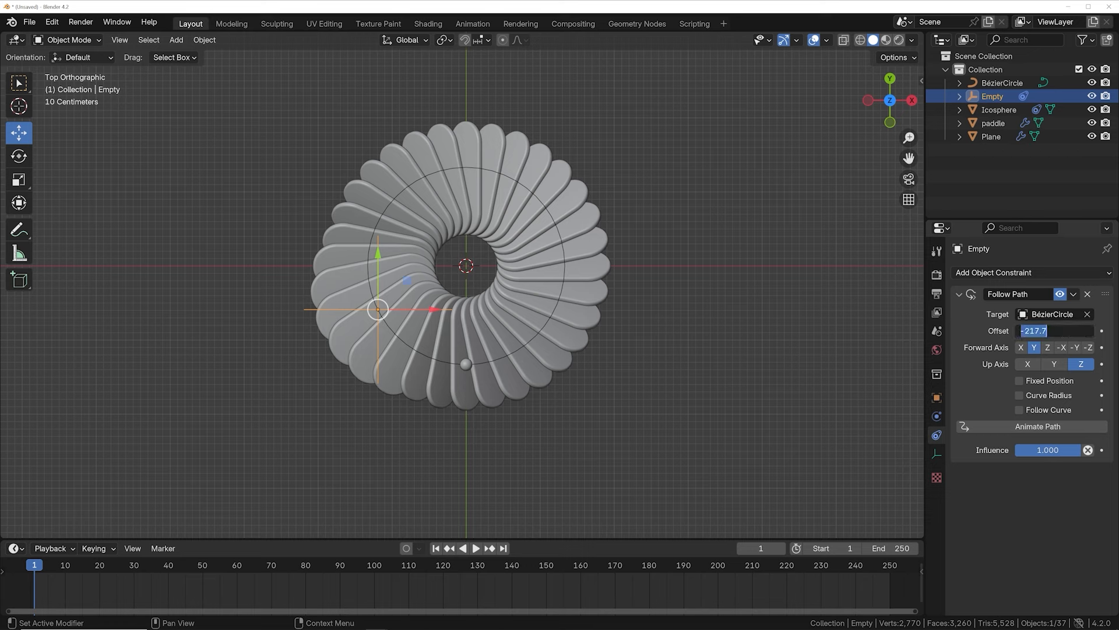
{"action": "type", "text": "0"}
{"action": "key", "text": "Return"}
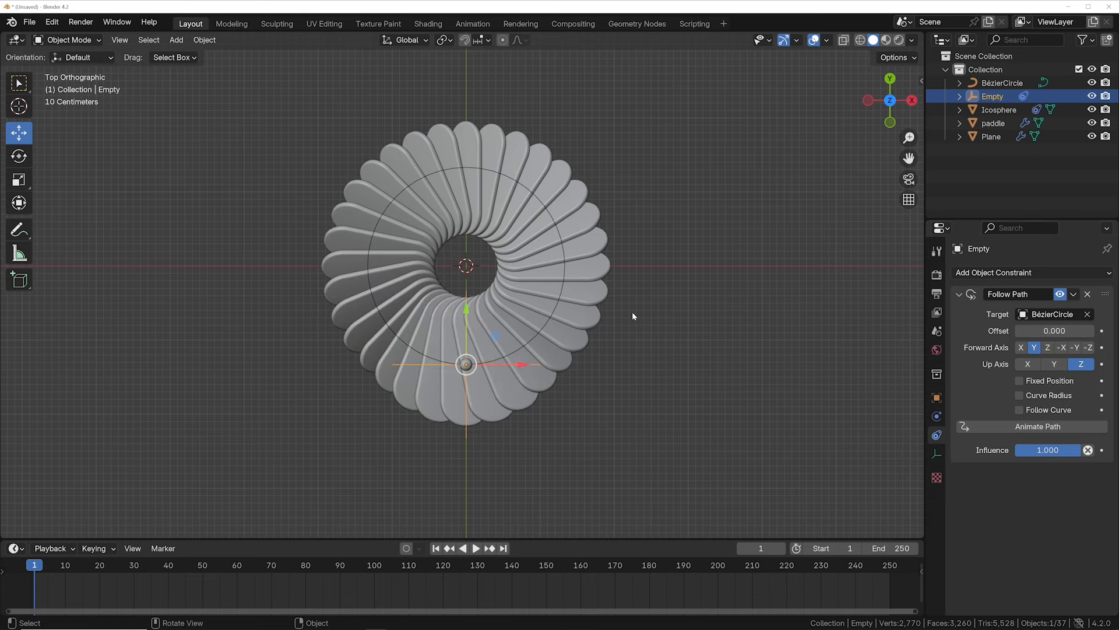
Try shifting the Empty along the circle with its Follow Path offset, and undo the shift.
{"action": "scroll", "coordinate": [464, 372], "scroll_direction": "up", "scroll_amount": 2}
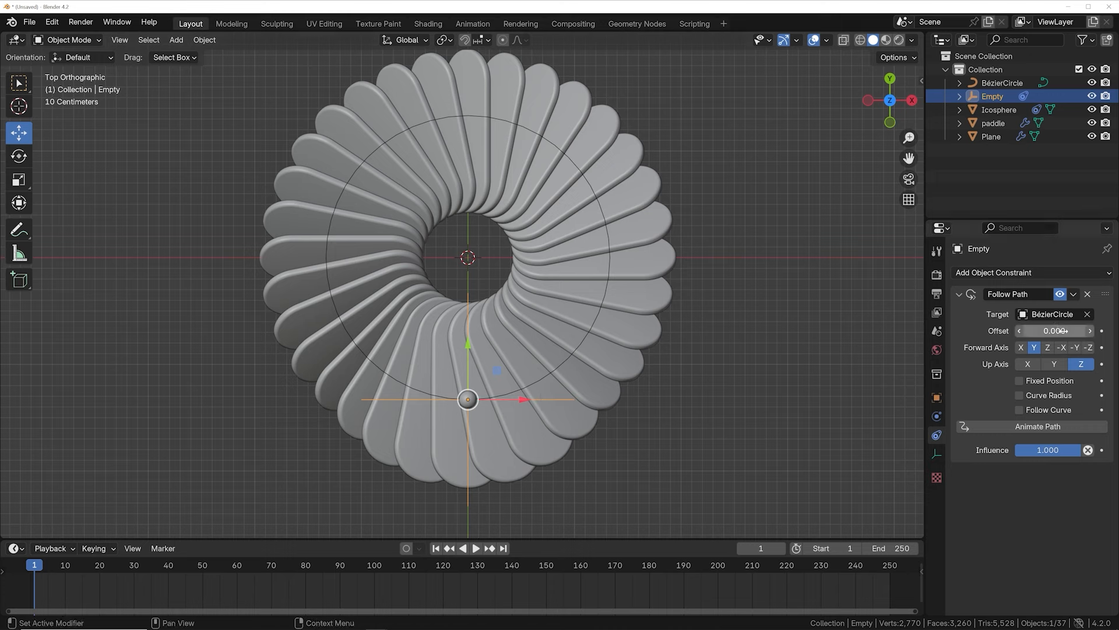
{"action": "left_click_drag", "start_coordinate": [1058, 330], "coordinate": [1011, 331]}
{"action": "key", "text": "ctrl+z"}
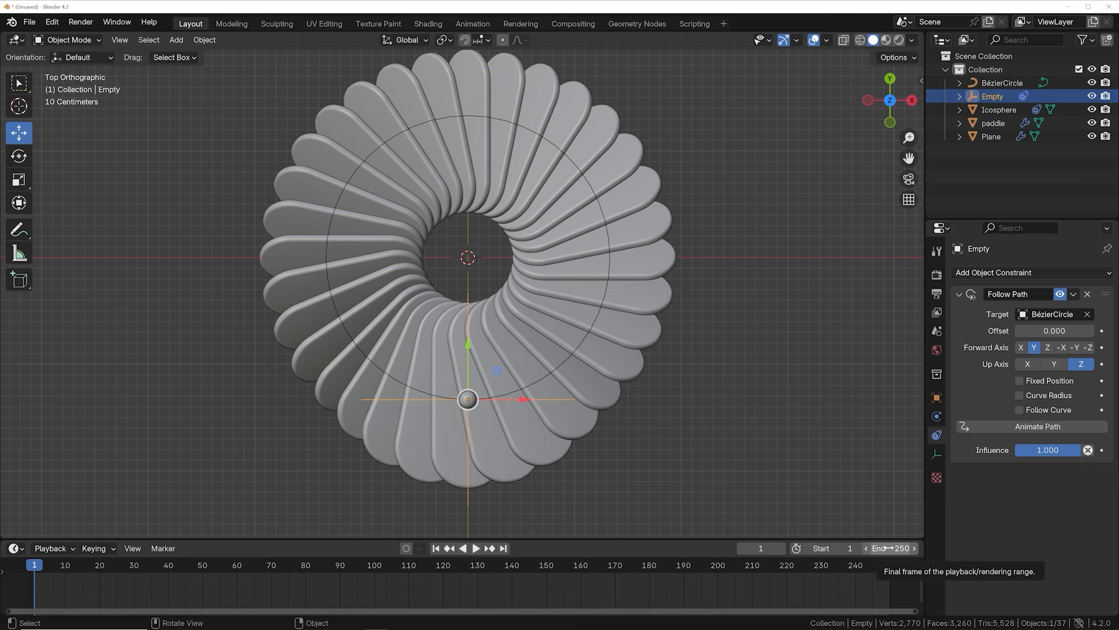
Set the timeline's end frame to 240 and move the playhead to frame 0.
{"action": "left_click", "coordinate": [884, 549]}
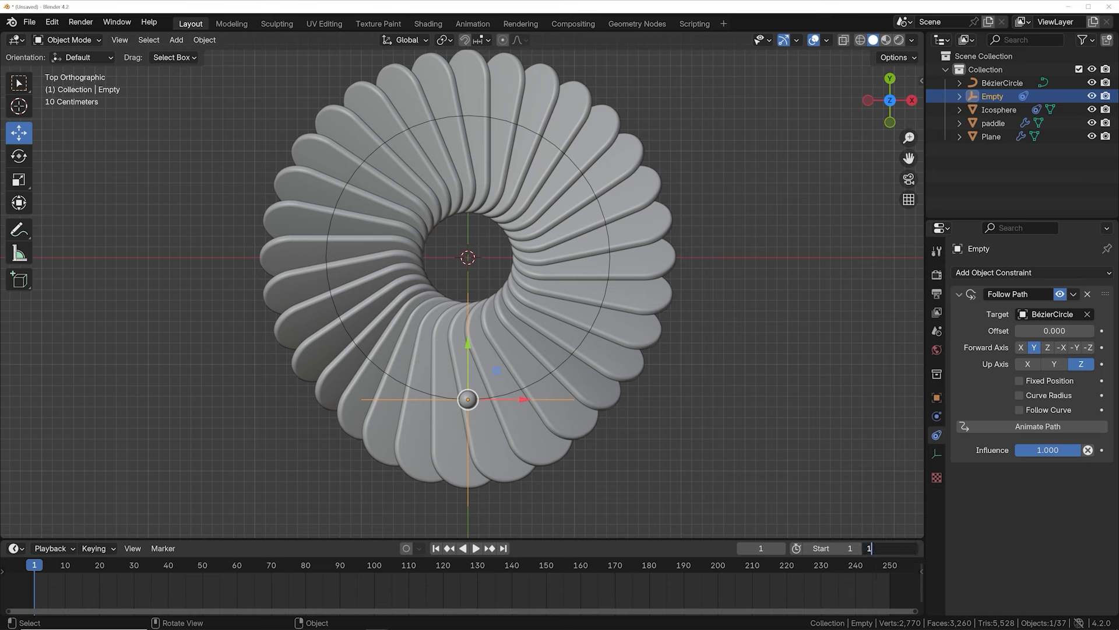
{"action": "type", "text": "40"}
{"action": "key", "text": "Return"}
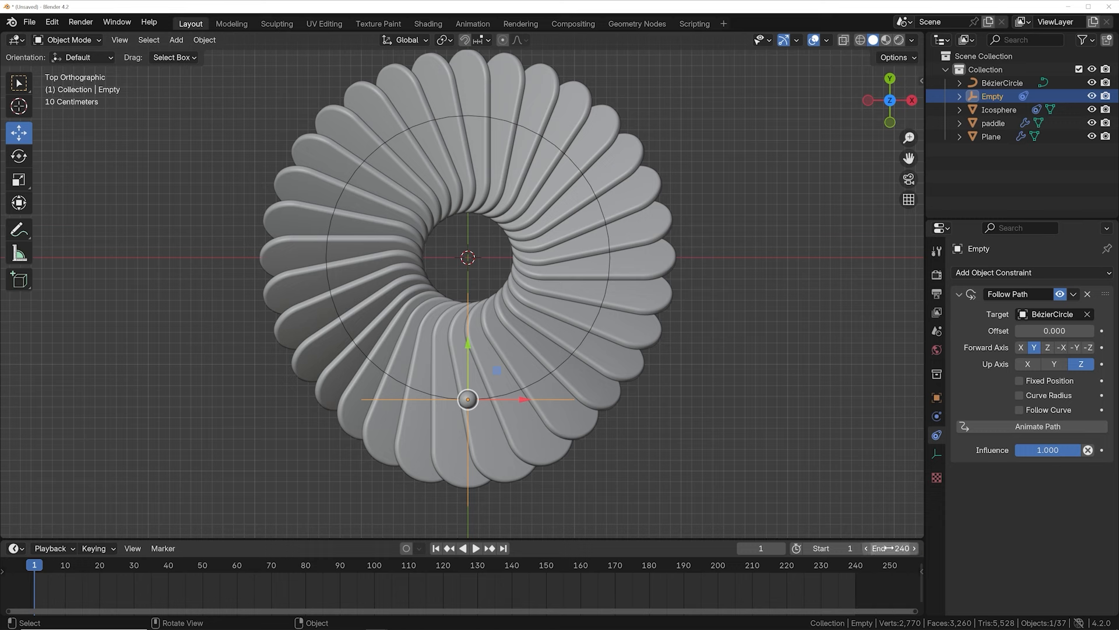
{"action": "middle_click_drag", "start_coordinate": [202, 585], "coordinate": [265, 586]}
{"action": "key", "text": "Left"}
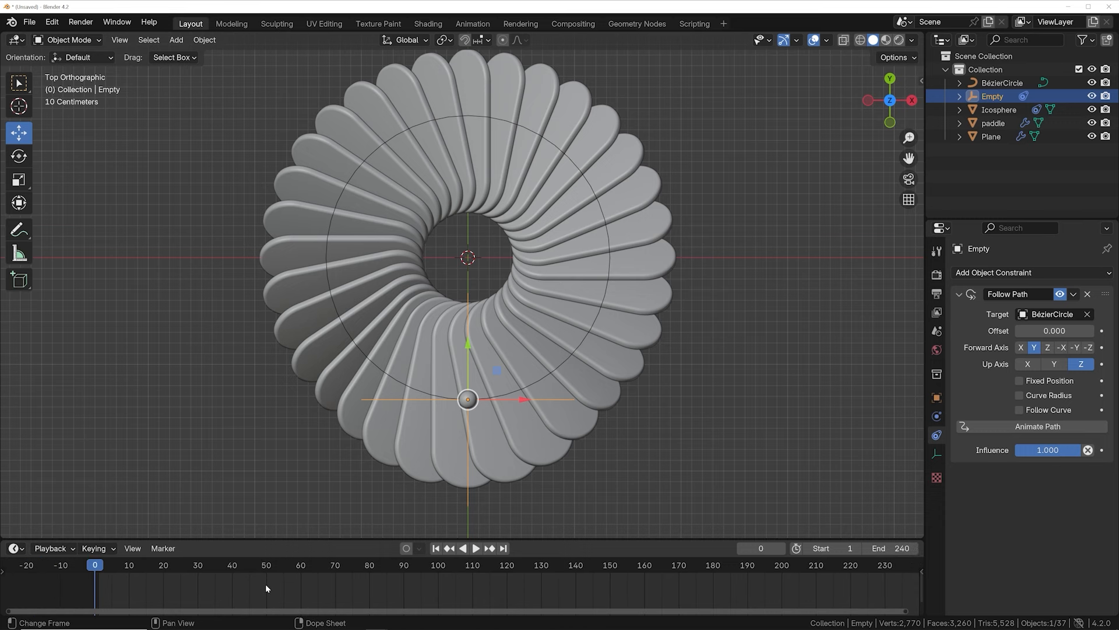
Set the default F-curve interpolation to Linear in the Animation preferences.
{"action": "left_click", "coordinate": [52, 22]}
{"action": "left_click", "coordinate": [75, 196]}
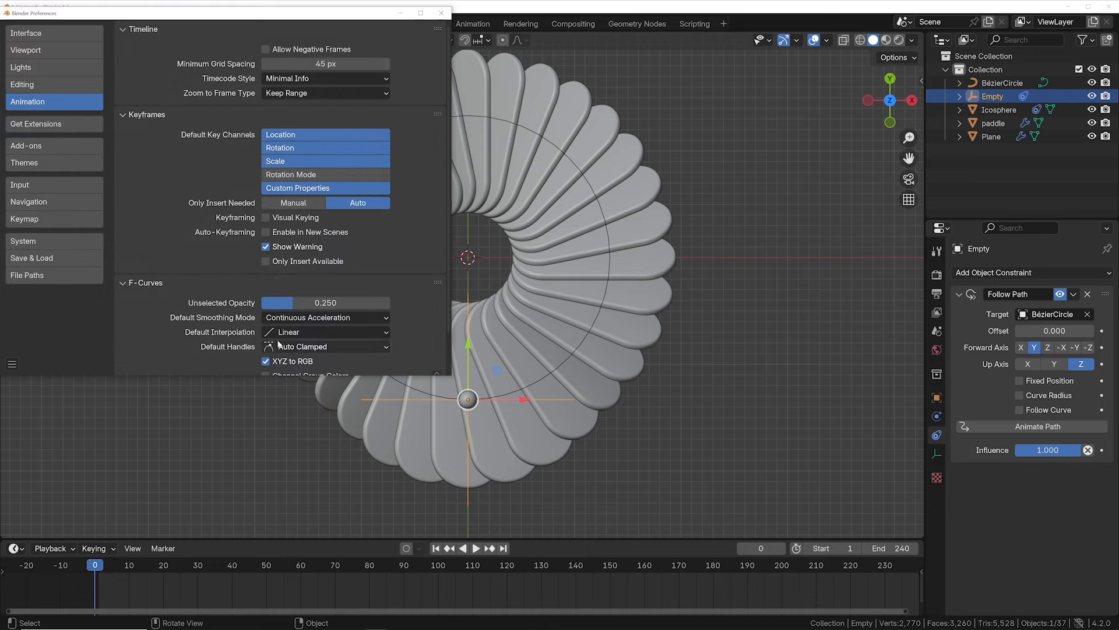
{"action": "left_click", "coordinate": [297, 332]}
{"action": "left_click", "coordinate": [300, 338]}
{"action": "left_click", "coordinate": [441, 12]}
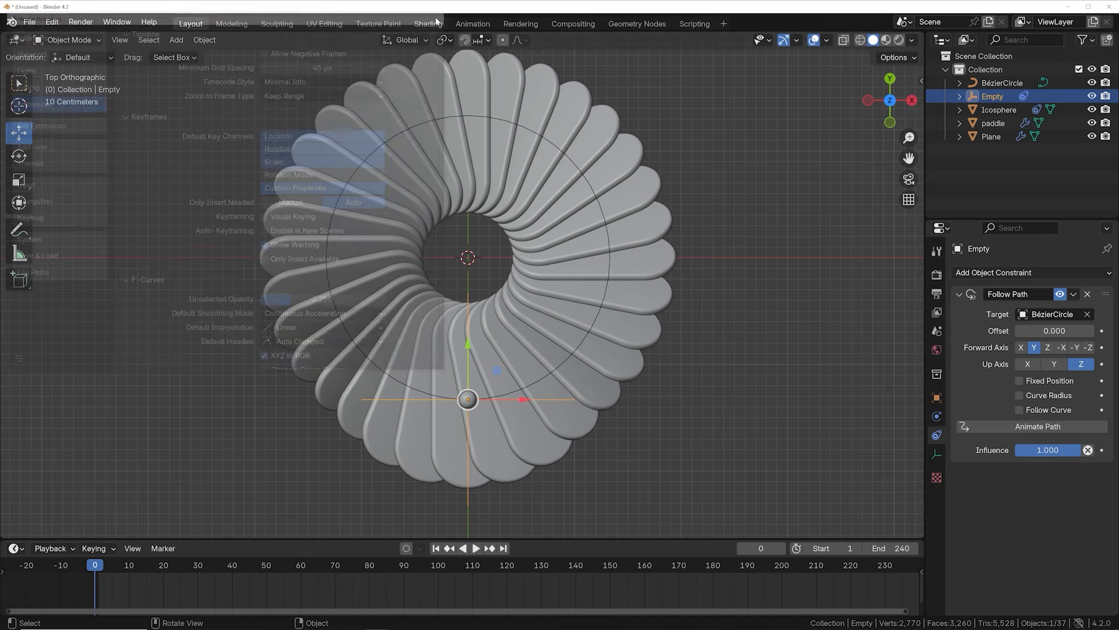
Keyframe the Empty's Follow Path Offset at 0 on frame 0 and at 100 on frame 240.
{"action": "left_click", "coordinate": [1102, 331]}
{"action": "left_click", "coordinate": [503, 548]}
{"action": "left_click", "coordinate": [1052, 331]}
{"action": "type", "text": "100"}
{"action": "key", "text": "Return"}
{"action": "left_click", "coordinate": [1102, 331]}
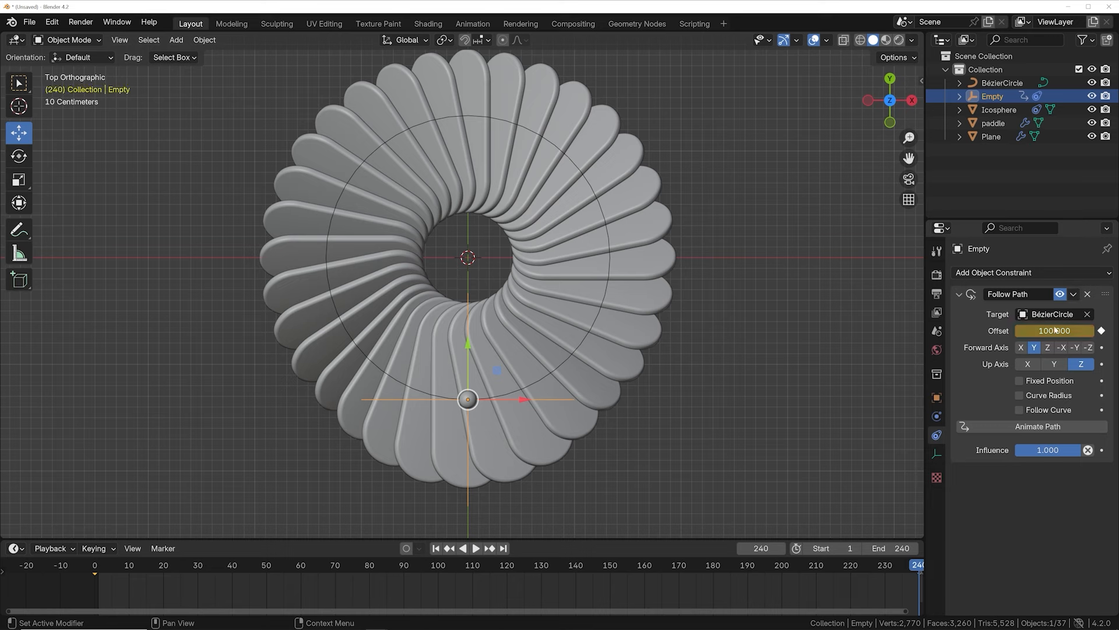
Play back the Empty's motion around the circle, and return the playhead to frame 0.
{"action": "key", "text": "space"}
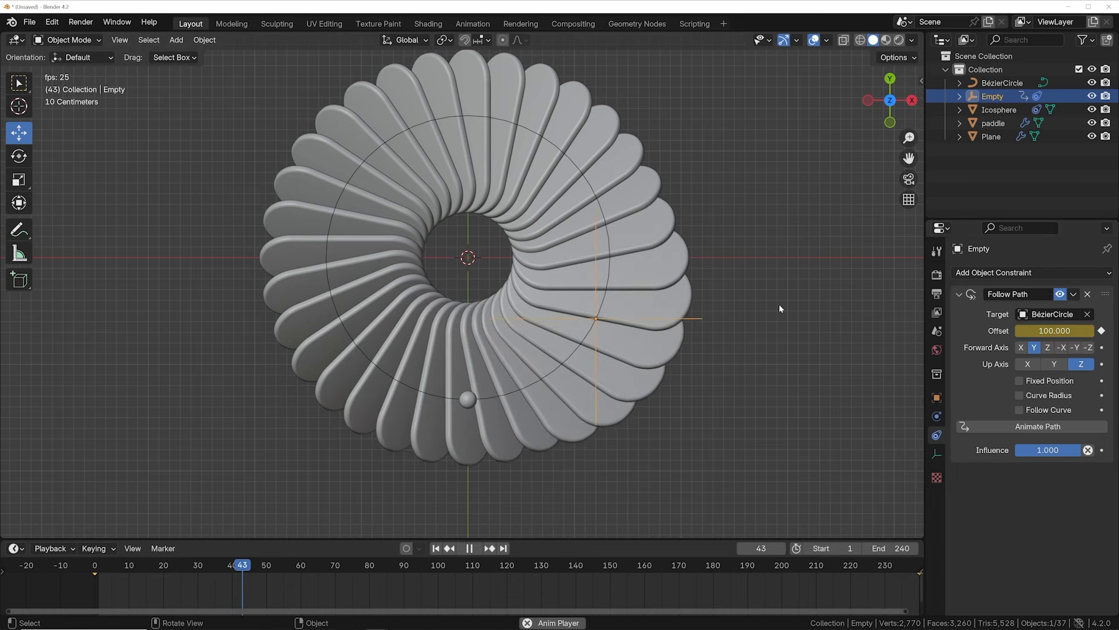
{"action": "key", "text": "space"}
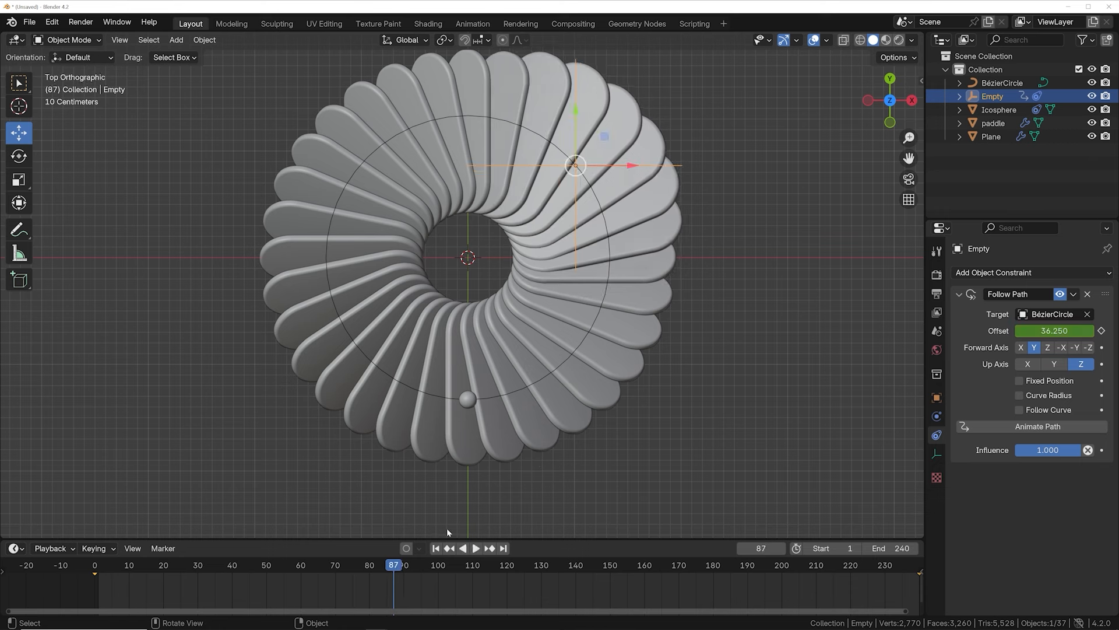
{"action": "left_click", "coordinate": [436, 549]}
{"action": "key", "text": "Left"}
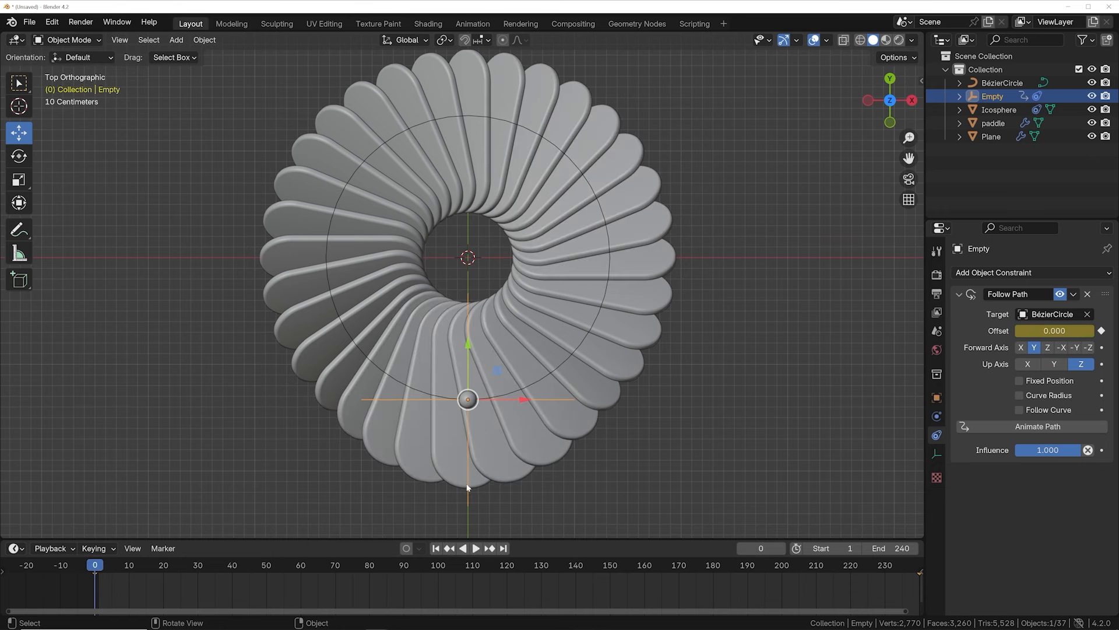
Keyframe the Icosphere's Follow Path Offset at 0 on frame 0 and at 100 on frame 240.
{"action": "left_click", "coordinate": [466, 408]}
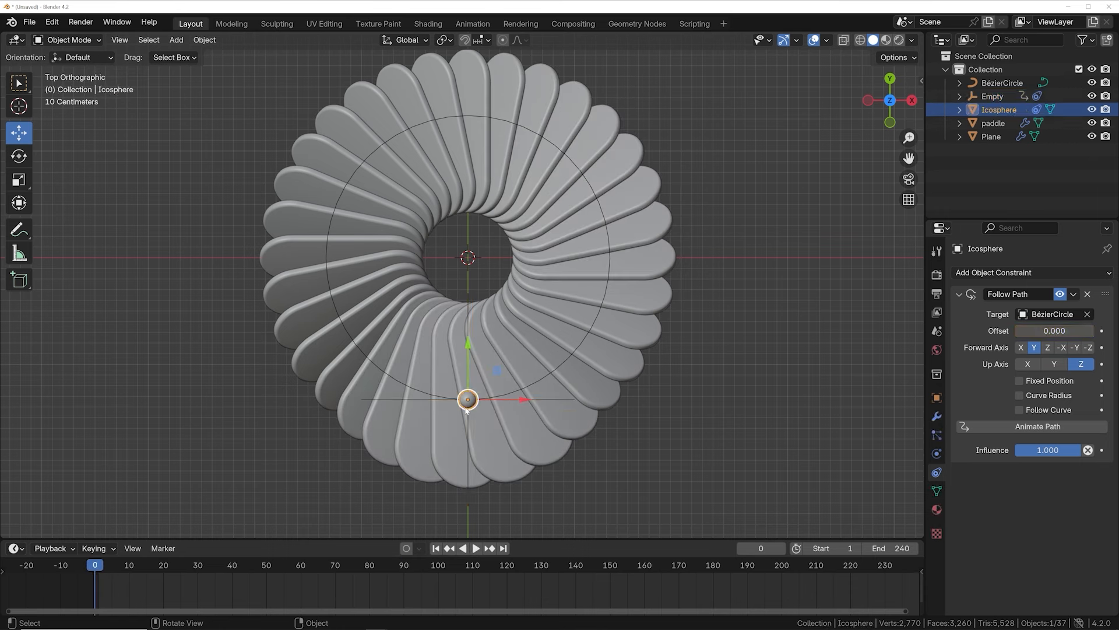
{"action": "left_click", "coordinate": [1101, 330]}
{"action": "left_click", "coordinate": [503, 548]}
{"action": "left_click", "coordinate": [1054, 330]}
{"action": "type", "text": "100"}
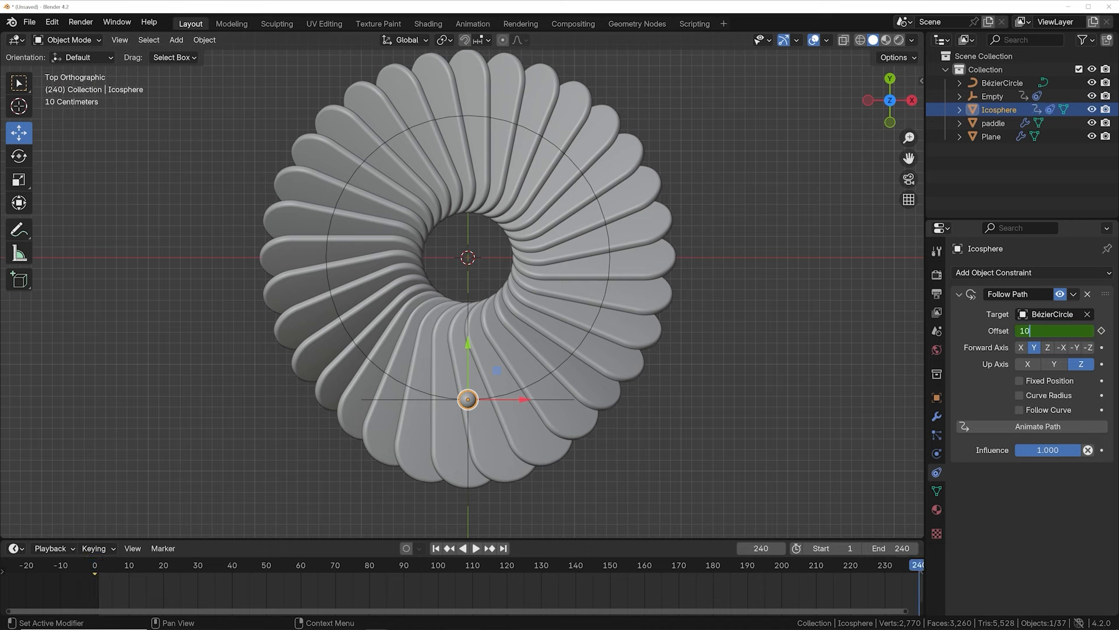
{"action": "key", "text": "Return"}
{"action": "left_click", "coordinate": [1101, 331]}
Preview the icosphere's motion, switch the viewport to rendered shading, and turn off Scene World lighting.
{"action": "key", "text": "space"}
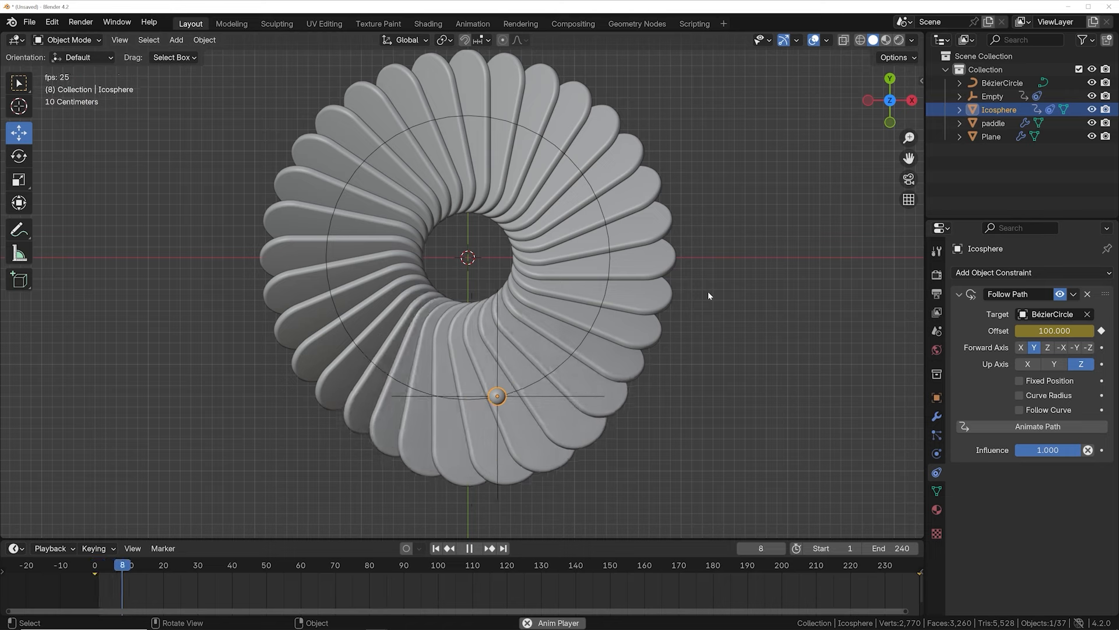
{"action": "key", "text": "space"}
{"action": "left_click", "coordinate": [900, 41]}
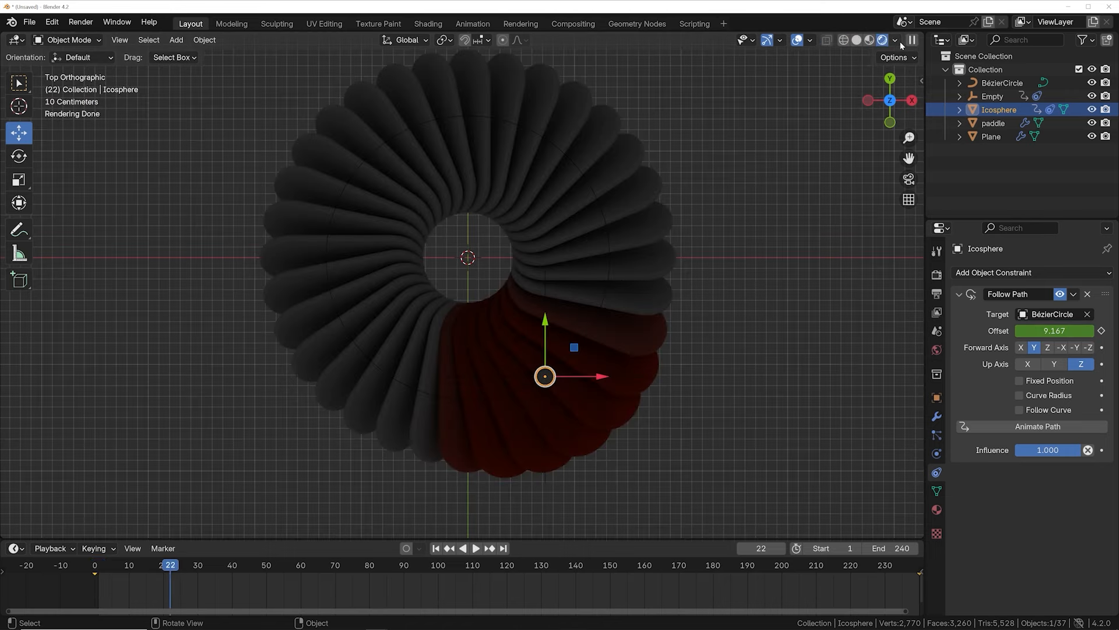
{"action": "left_click", "coordinate": [901, 41]}
{"action": "left_click", "coordinate": [818, 163]}
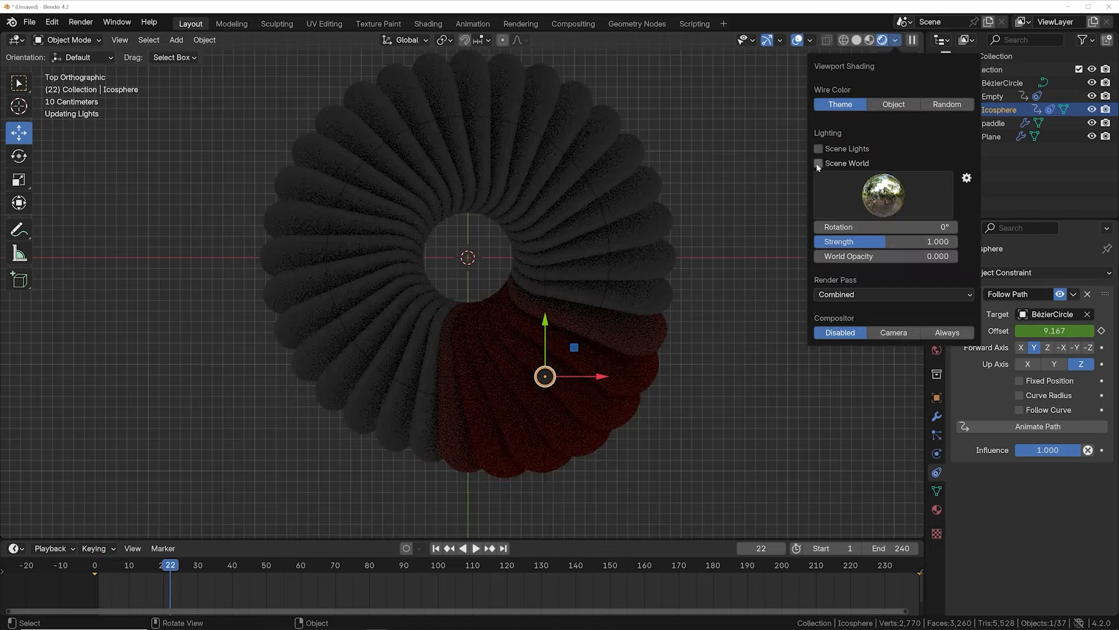
Play the animation in the rendered view, and set the timeline's end frame to 120.
{"action": "key", "text": "space"}
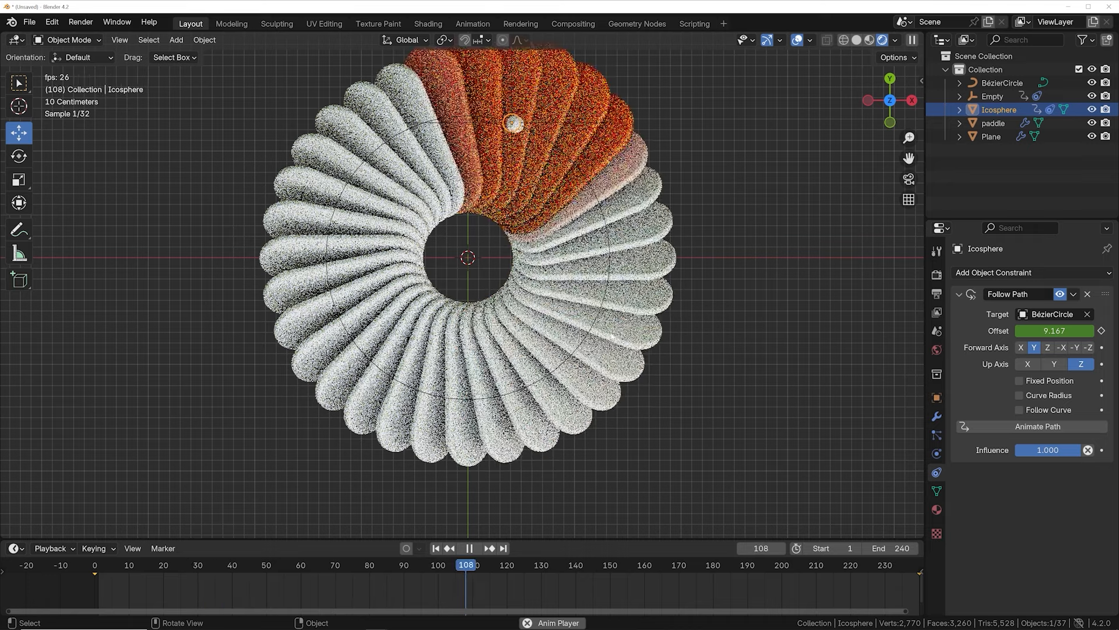
{"action": "key", "text": "space"}
{"action": "double_click", "coordinate": [892, 548]}
{"action": "type", "text": "120"}
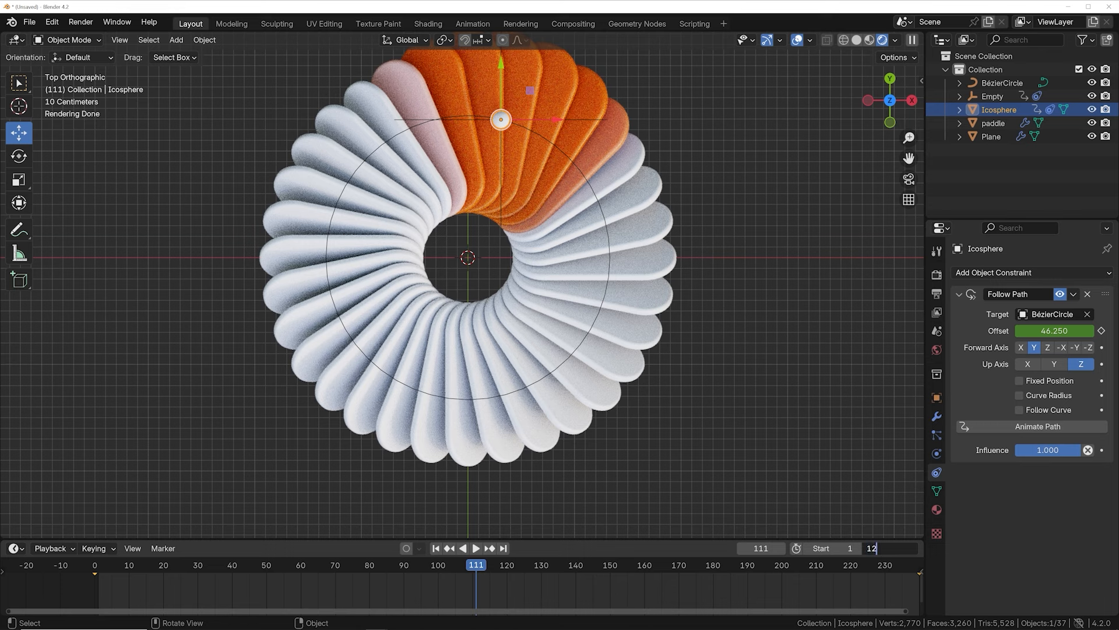
{"action": "key", "text": "Return"}
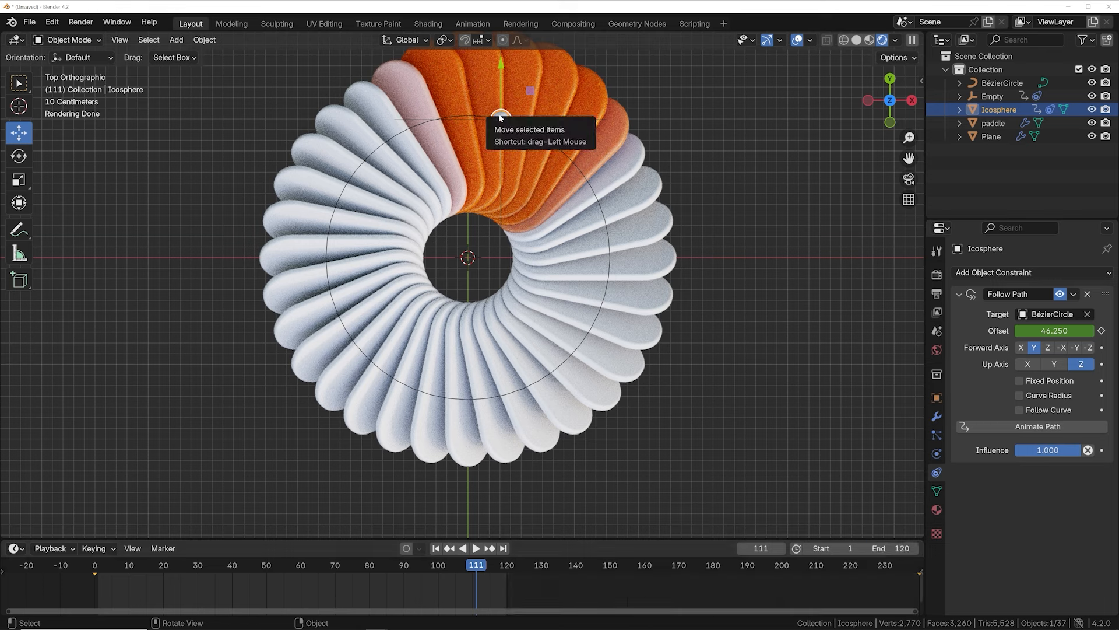
Move the final offset keyframes of the Icosphere and the Empty from frame 240 to frame 120.
{"action": "scroll", "coordinate": [862, 576], "scroll_direction": "down", "scroll_amount": 2}
{"action": "middle_click_drag", "start_coordinate": [832, 583], "coordinate": [829, 590]}
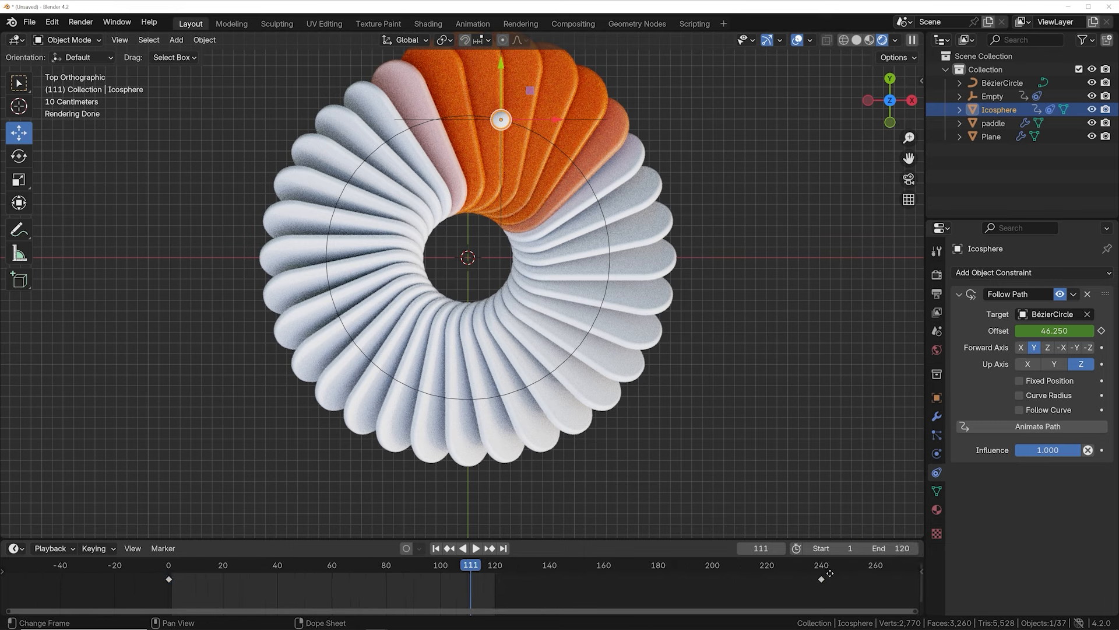
{"action": "left_click_drag", "start_coordinate": [822, 583], "coordinate": [491, 589]}
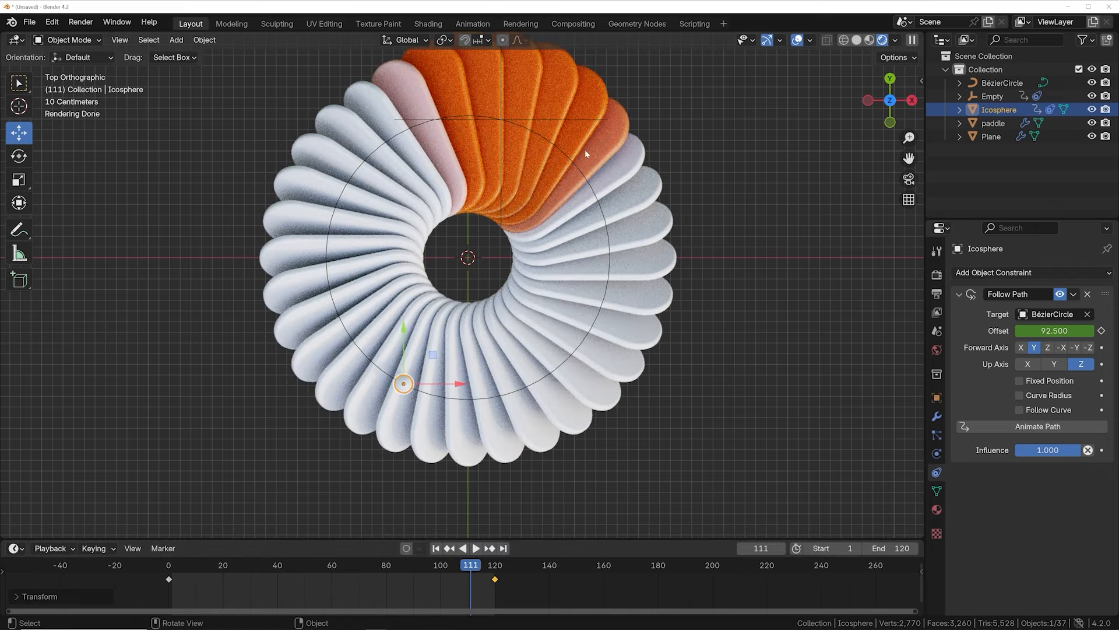
{"action": "left_click", "coordinate": [586, 120]}
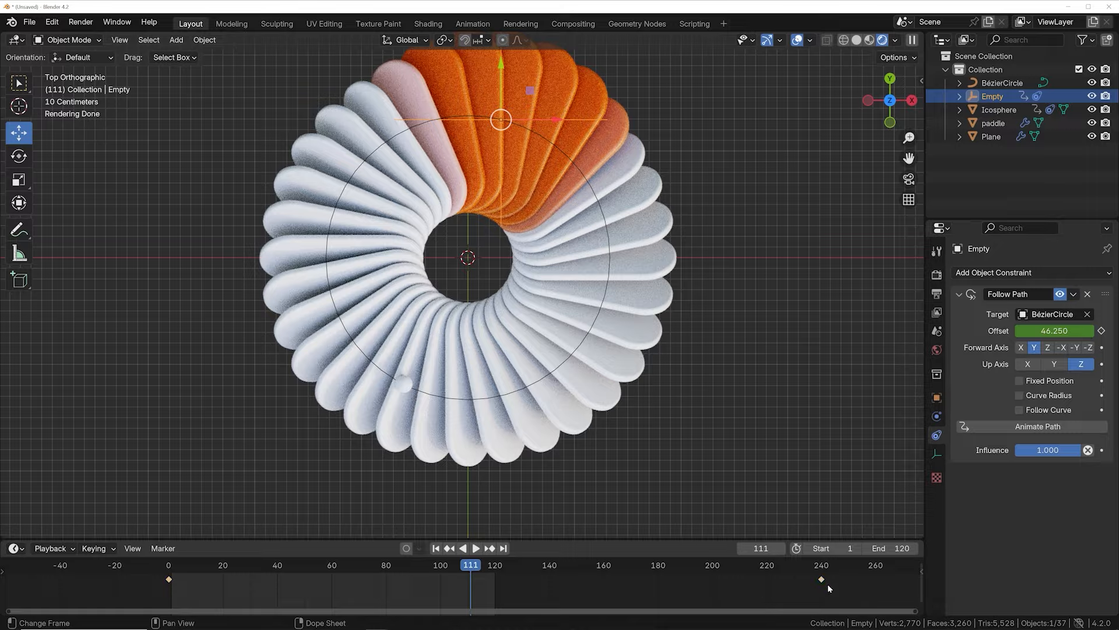
{"action": "left_click_drag", "start_coordinate": [822, 580], "coordinate": [490, 590]}
Play back the shortened animation, switching the viewport to material preview shading.
{"action": "key", "text": "space"}
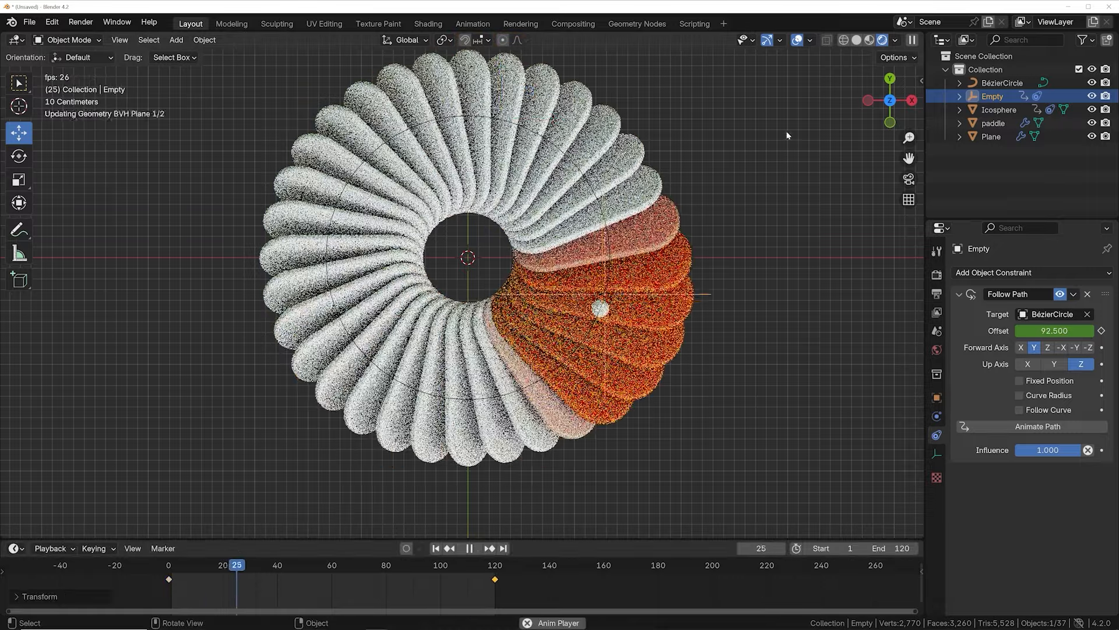
{"action": "left_click", "coordinate": [869, 40]}
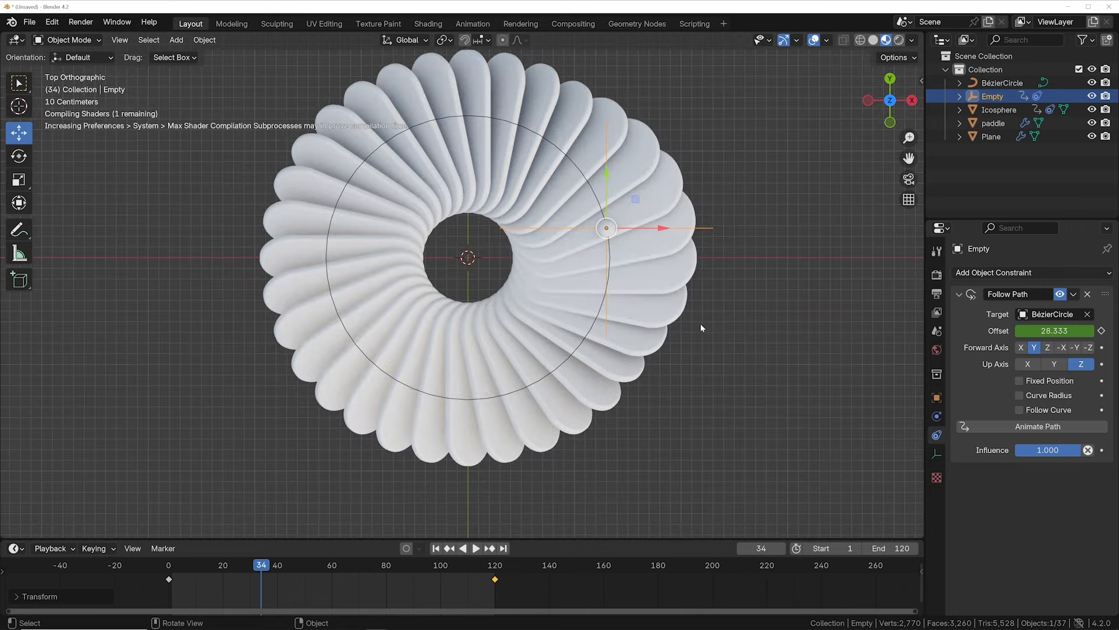
{"action": "key", "text": "space"}
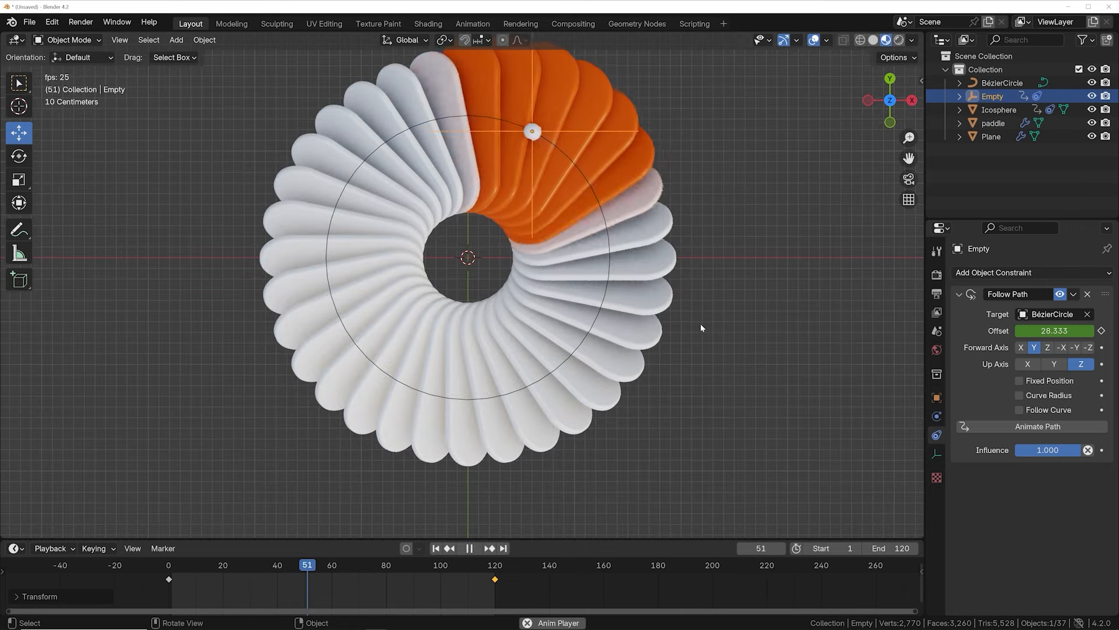
{"action": "key", "text": "space"}
Change the Icosphere material's surface to an Emission shader with a strength of 14.7.
{"action": "left_click", "coordinate": [412, 129]}
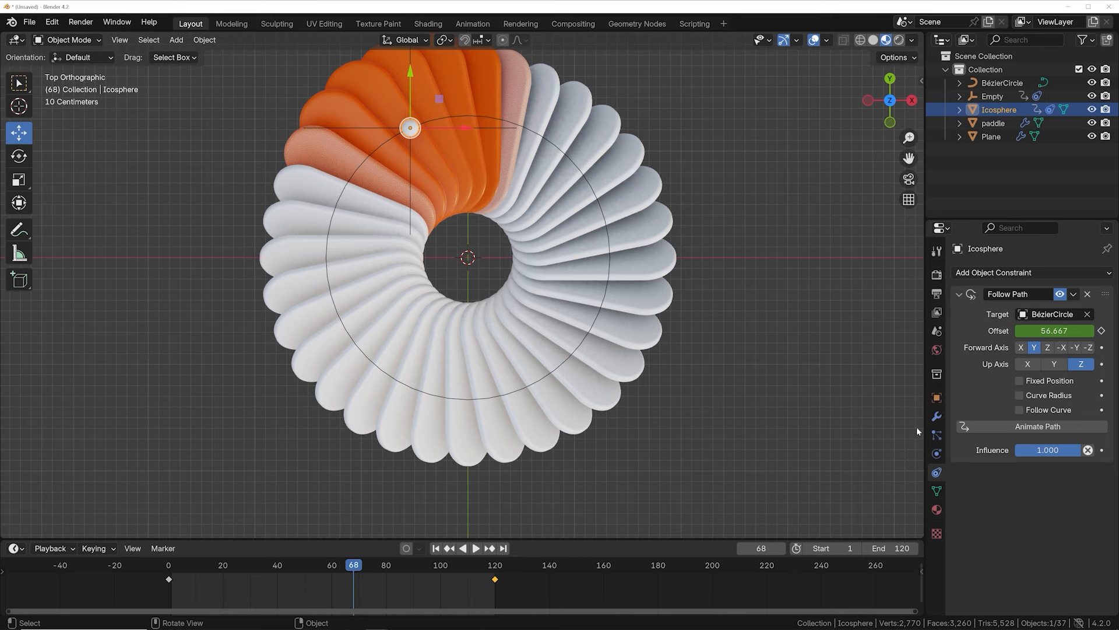
{"action": "left_click", "coordinate": [937, 509]}
{"action": "left_click", "coordinate": [1027, 330]}
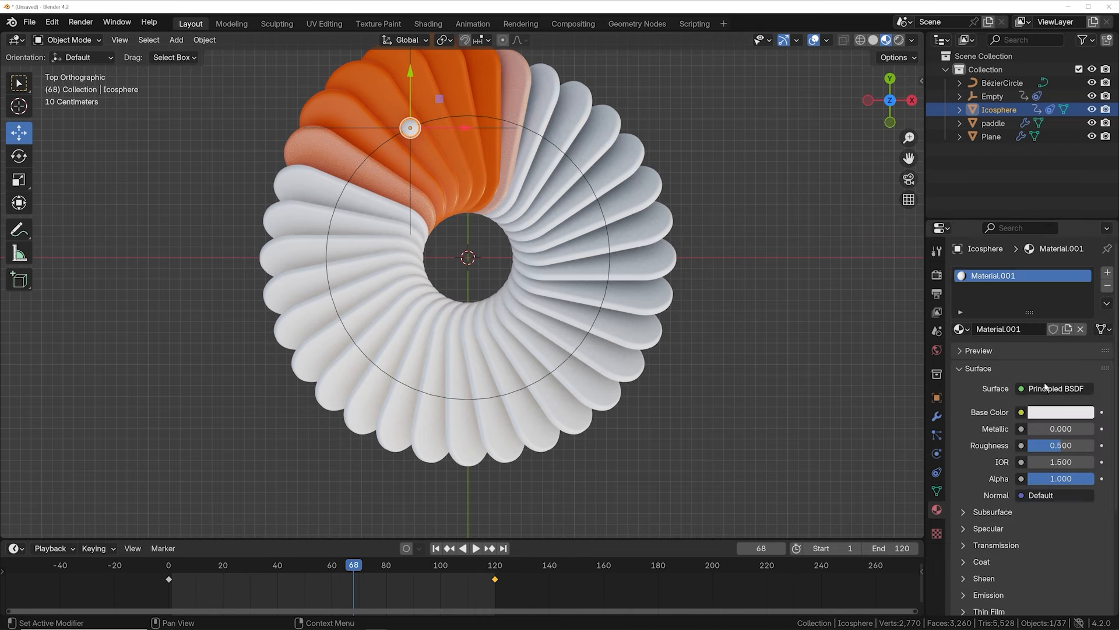
{"action": "left_click", "coordinate": [1047, 389]}
{"action": "left_click", "coordinate": [933, 110]}
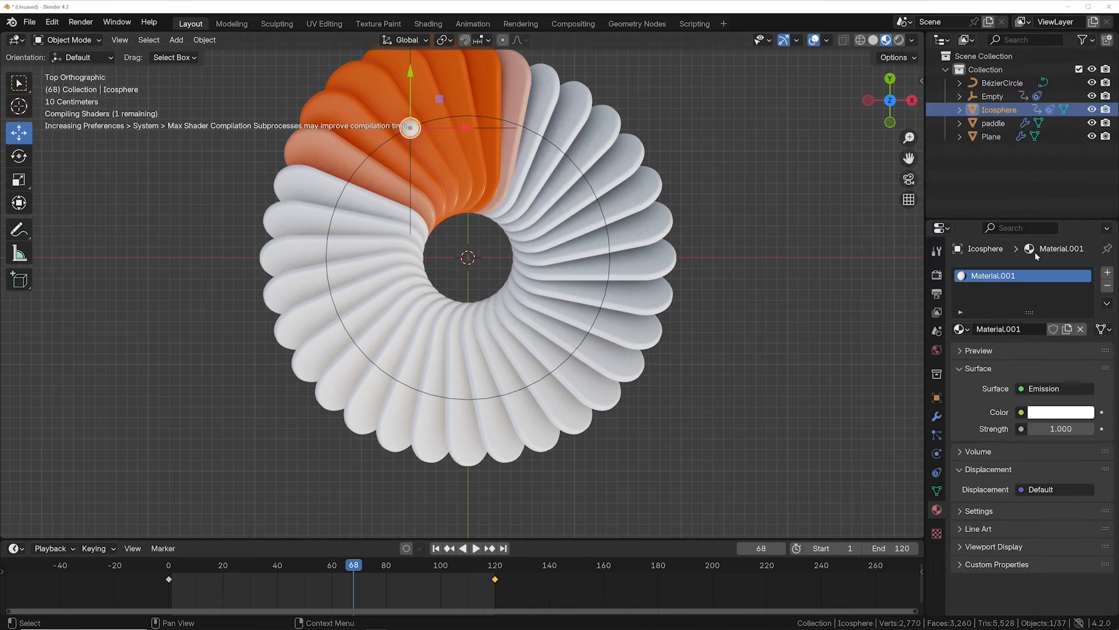
{"action": "left_click_drag", "start_coordinate": [1084, 423], "coordinate": [1111, 423]}
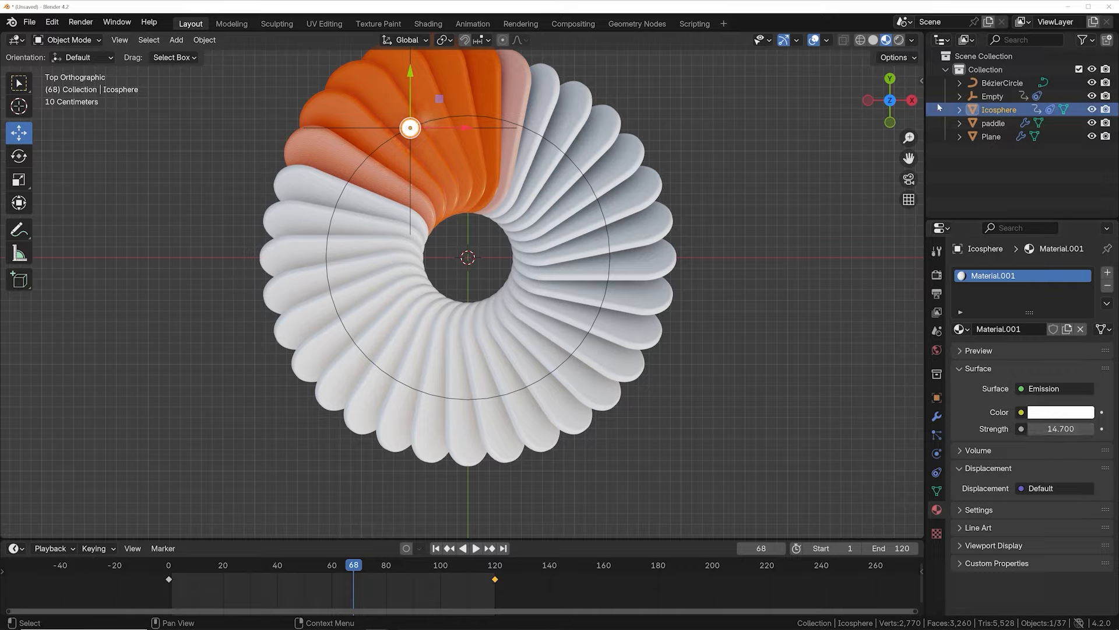
Preview the glowing icosphere's animation in rendered shading, and examine the ring from an oblique angle.
{"action": "left_click", "coordinate": [900, 39]}
{"action": "key", "text": "space"}
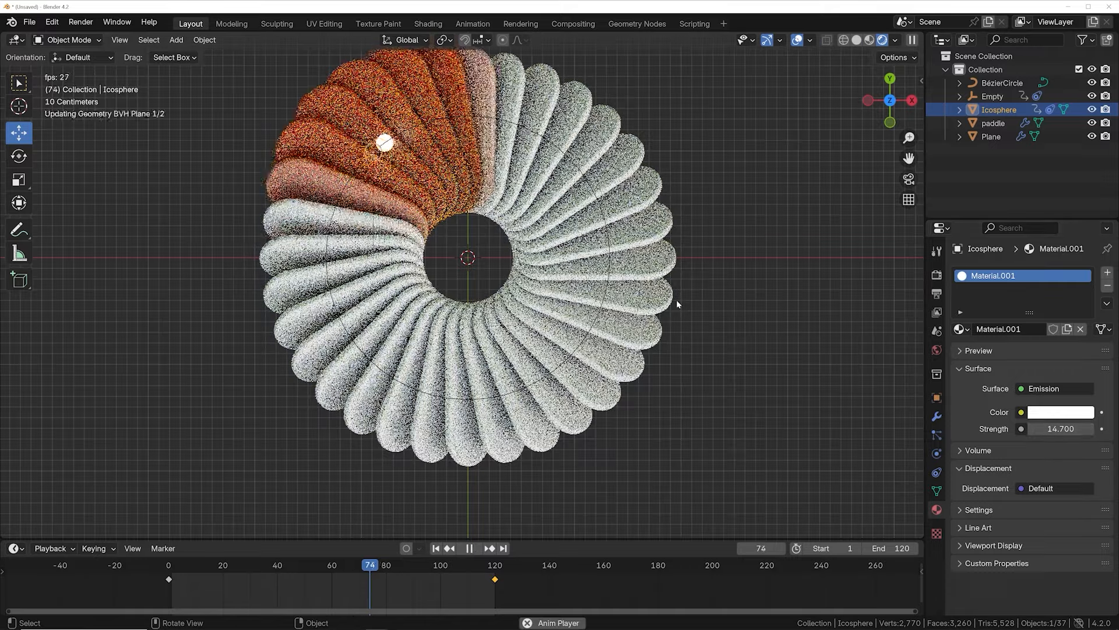
{"action": "key", "text": "space"}
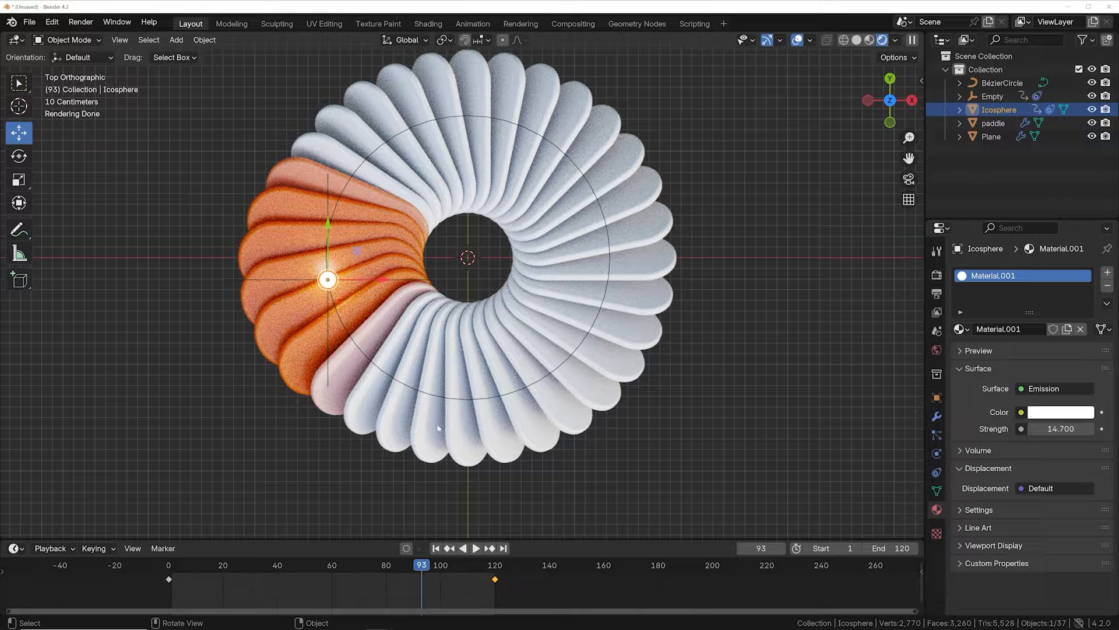
{"action": "middle_click_drag", "start_coordinate": [676, 300], "coordinate": [495, 331]}
{"action": "middle_click_drag", "start_coordinate": [233, 344], "coordinate": [470, 350]}
Add a mesh plane at the ring's centre and scale it up to extend well beyond the paddles.
{"action": "key", "text": "grave"}
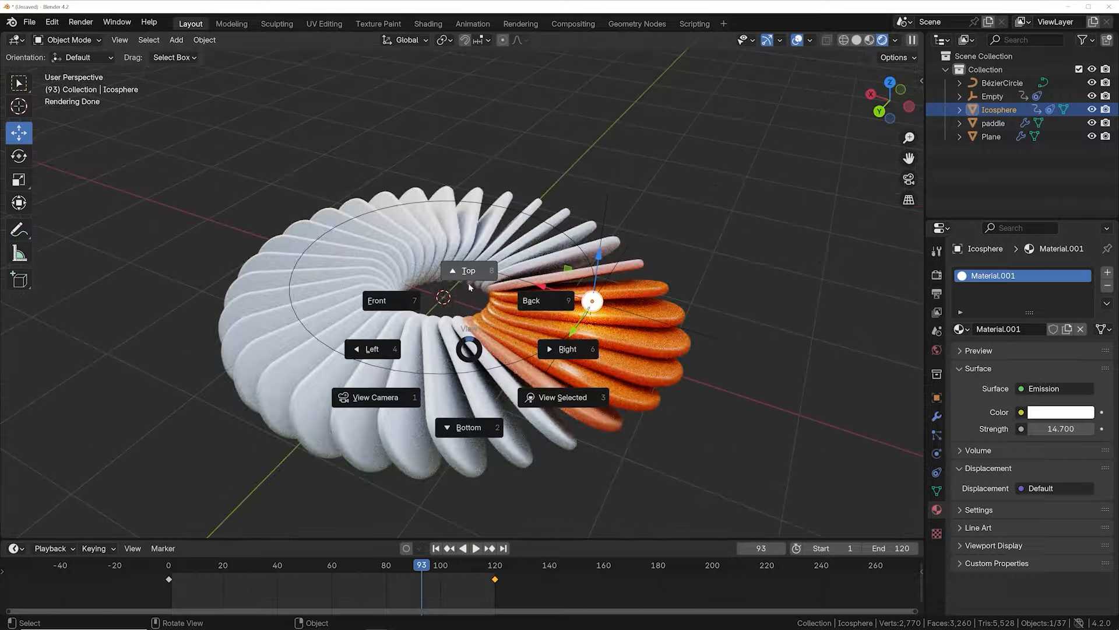
{"action": "left_click", "coordinate": [468, 280]}
{"action": "key", "text": "shift+a"}
{"action": "mouse_move", "coordinate": [415, 264]}
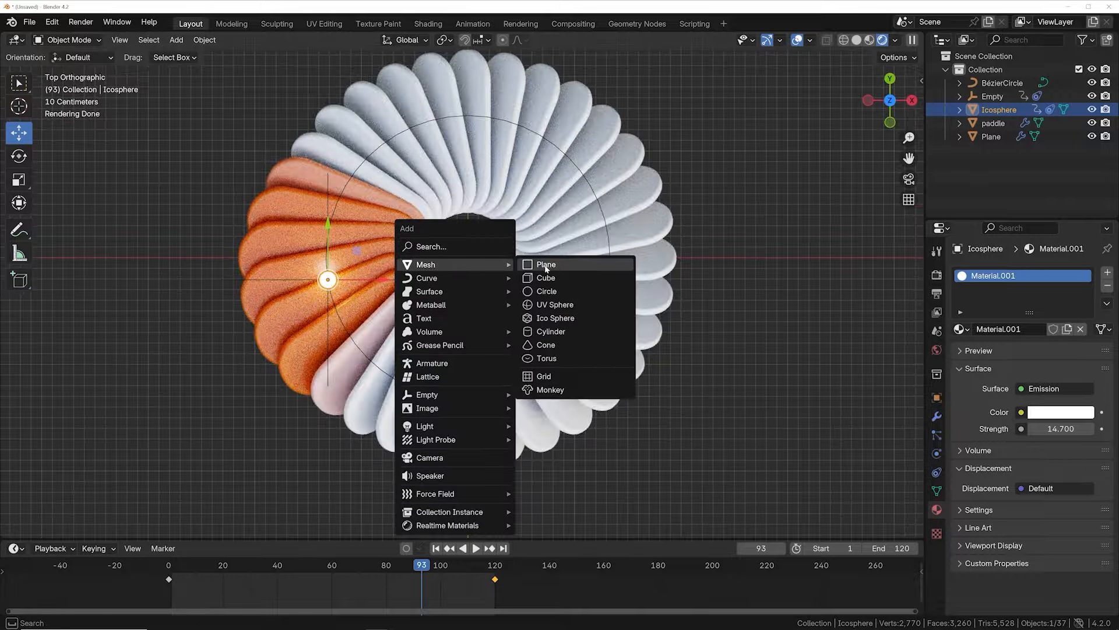
{"action": "left_click", "coordinate": [551, 266]}
{"action": "key", "text": "s"}
{"action": "left_click", "coordinate": [816, 292]}
Lower the plane beneath the paddle ring and enlarge it further into a broad floor.
{"action": "middle_click_drag", "start_coordinate": [531, 349], "coordinate": [534, 222]}
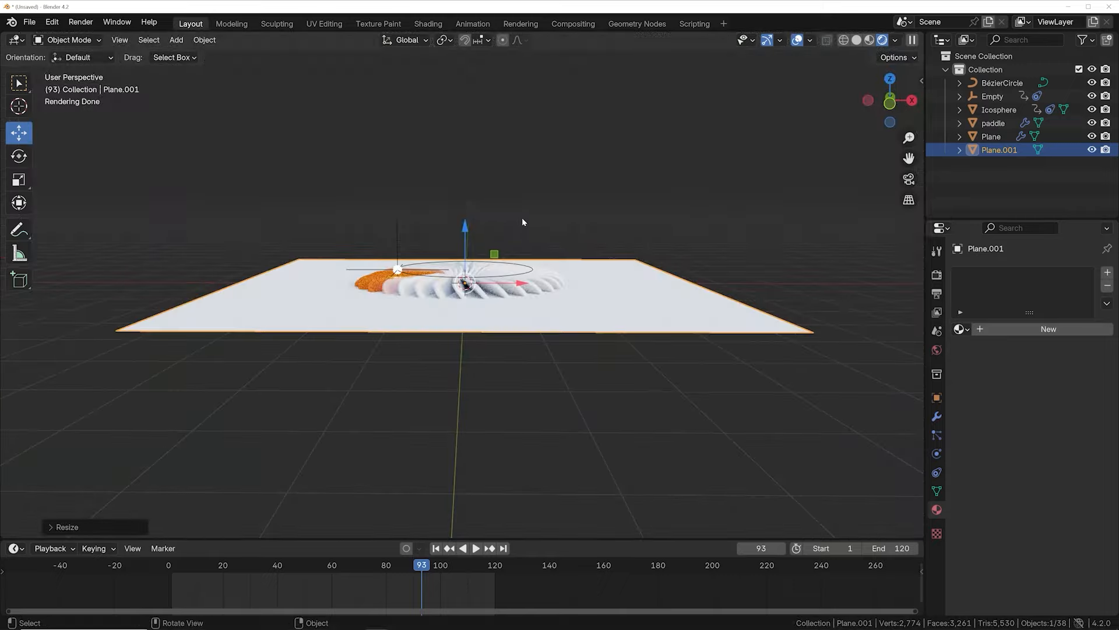
{"action": "left_click_drag", "start_coordinate": [466, 227], "coordinate": [470, 355]}
{"action": "key", "text": "s"}
{"action": "left_click", "coordinate": [555, 369]}
{"action": "middle_click_drag", "start_coordinate": [554, 338], "coordinate": [466, 295]}
{"action": "left_click_drag", "start_coordinate": [466, 295], "coordinate": [473, 356]}
{"action": "key", "text": "s"}
{"action": "left_click", "coordinate": [637, 342]}
{"action": "middle_click_drag", "start_coordinate": [532, 245], "coordinate": [513, 351]}
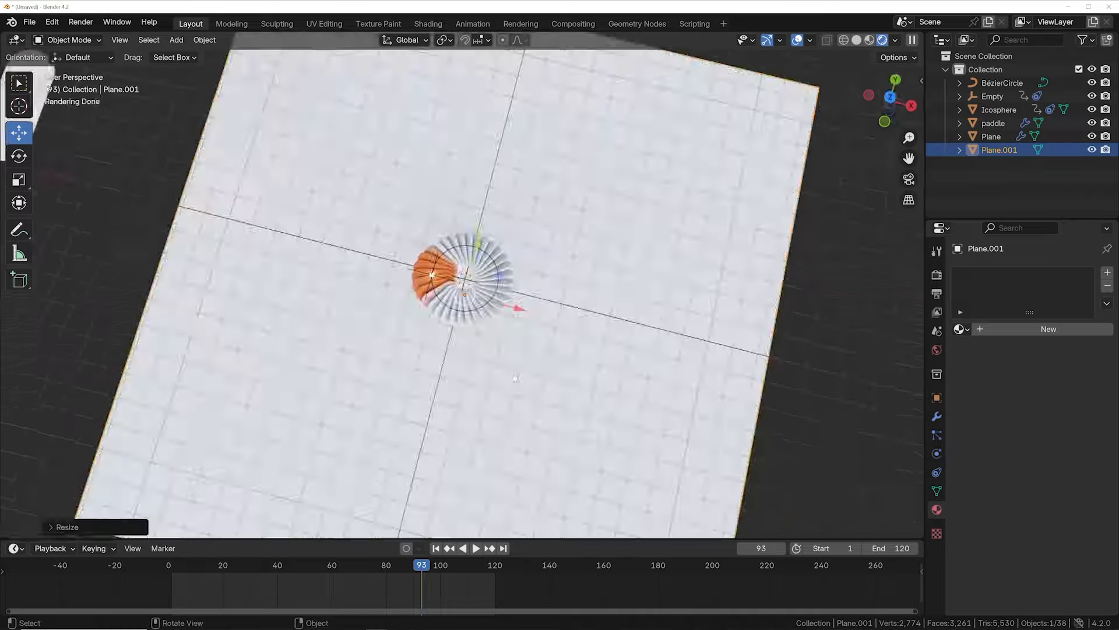
Turn on Scene Lights and Scene World for the rendered viewport.
{"action": "scroll", "coordinate": [514, 349], "scroll_direction": "up", "scroll_amount": 5}
{"action": "left_click", "coordinate": [894, 41]}
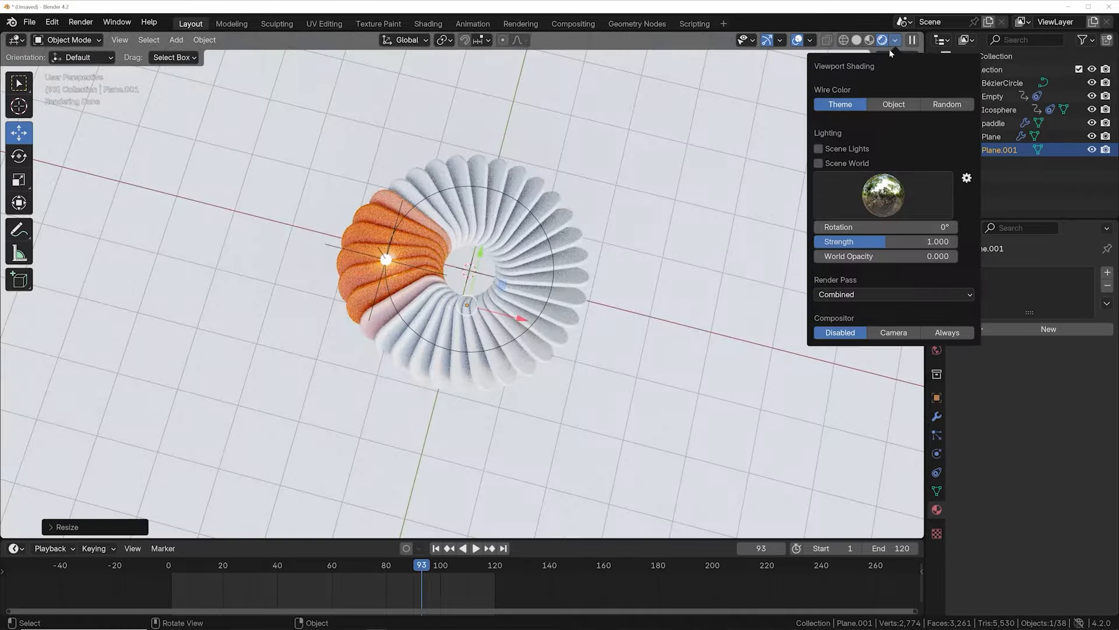
{"action": "left_click", "coordinate": [818, 150]}
{"action": "left_click", "coordinate": [818, 163]}
Add an area light at the ring's centre while viewing the scene straight from the top.
{"action": "middle_click_drag", "start_coordinate": [583, 338], "coordinate": [569, 255]}
{"action": "key", "text": "grave"}
{"action": "left_click", "coordinate": [513, 216]}
{"action": "key", "text": "grave"}
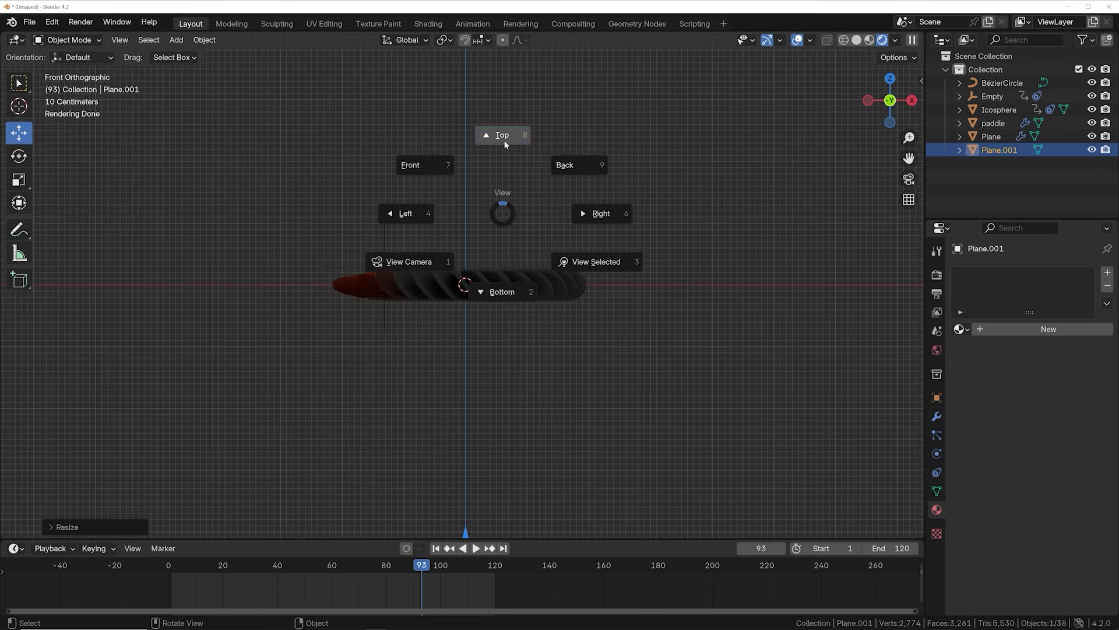
{"action": "left_click", "coordinate": [505, 144]}
{"action": "key", "text": "shift+a"}
{"action": "mouse_move", "coordinate": [501, 302]}
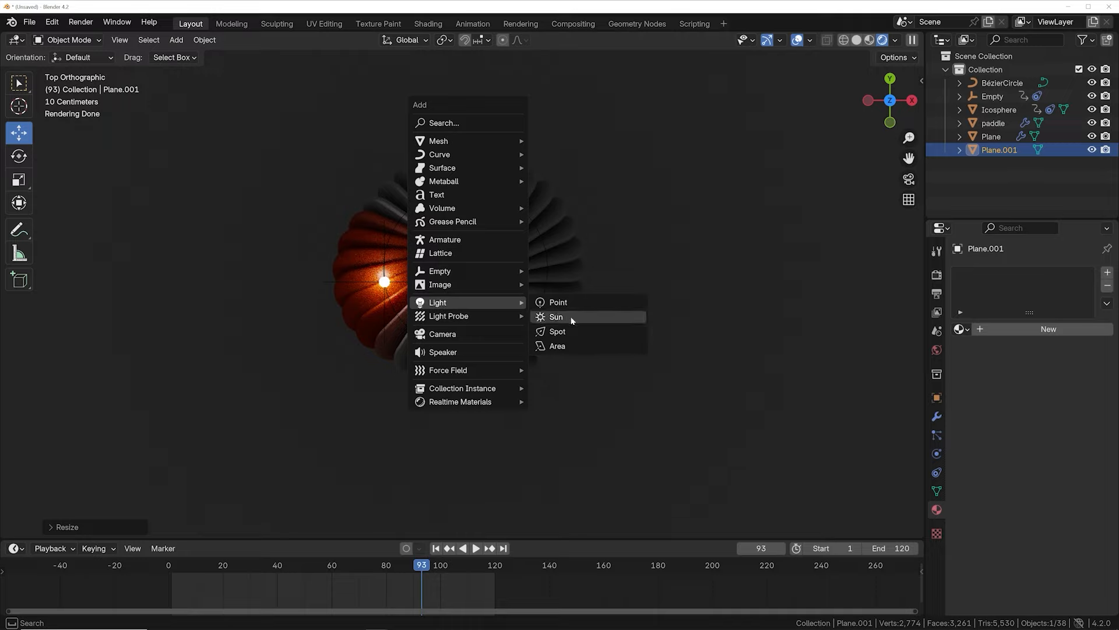
{"action": "left_click", "coordinate": [576, 345]}
Move the area light away from the ring's centre to a raised spot beyond the paddles.
{"action": "middle_click_drag", "start_coordinate": [576, 345], "coordinate": [537, 306]}
{"action": "key", "text": "g"}
{"action": "left_click", "coordinate": [742, 152]}
{"action": "middle_click_drag", "start_coordinate": [742, 151], "coordinate": [664, 265]}
{"action": "key", "text": "g"}
{"action": "left_click", "coordinate": [750, 330]}
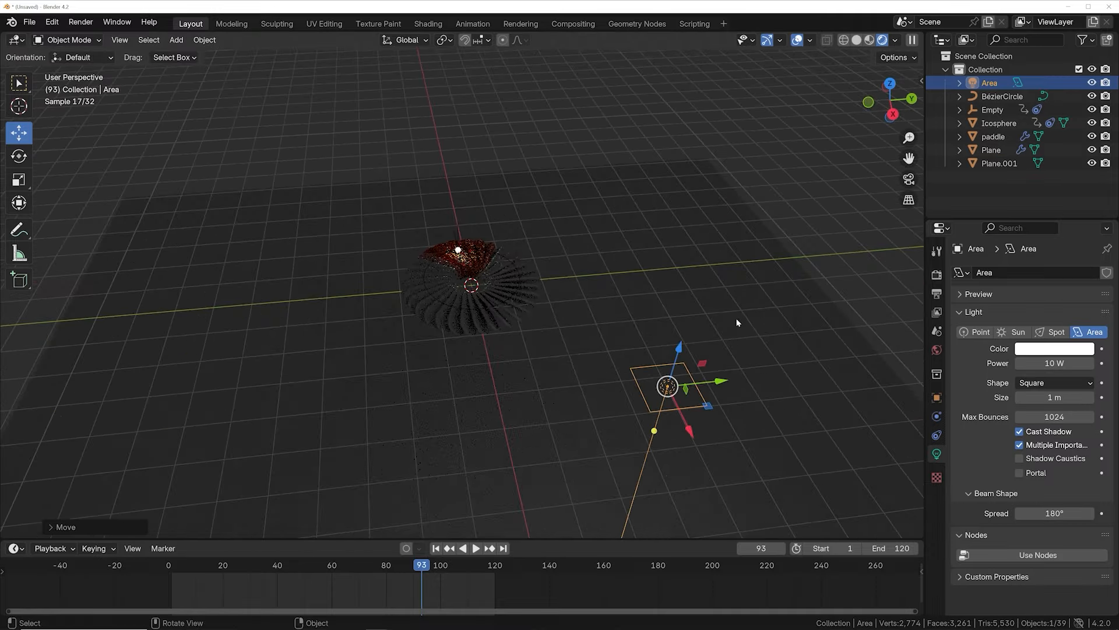
{"action": "middle_click_drag", "start_coordinate": [736, 318], "coordinate": [748, 271]}
{"action": "key", "text": "g"}
{"action": "left_click", "coordinate": [820, 270]}
{"action": "middle_click_drag", "start_coordinate": [821, 271], "coordinate": [736, 293]}
{"action": "key", "text": "g"}
{"action": "left_click", "coordinate": [749, 299]}
Rotate the area light freely so that it aims at the paddle ring.
{"action": "key", "text": "r"}
{"action": "key", "text": "r"}
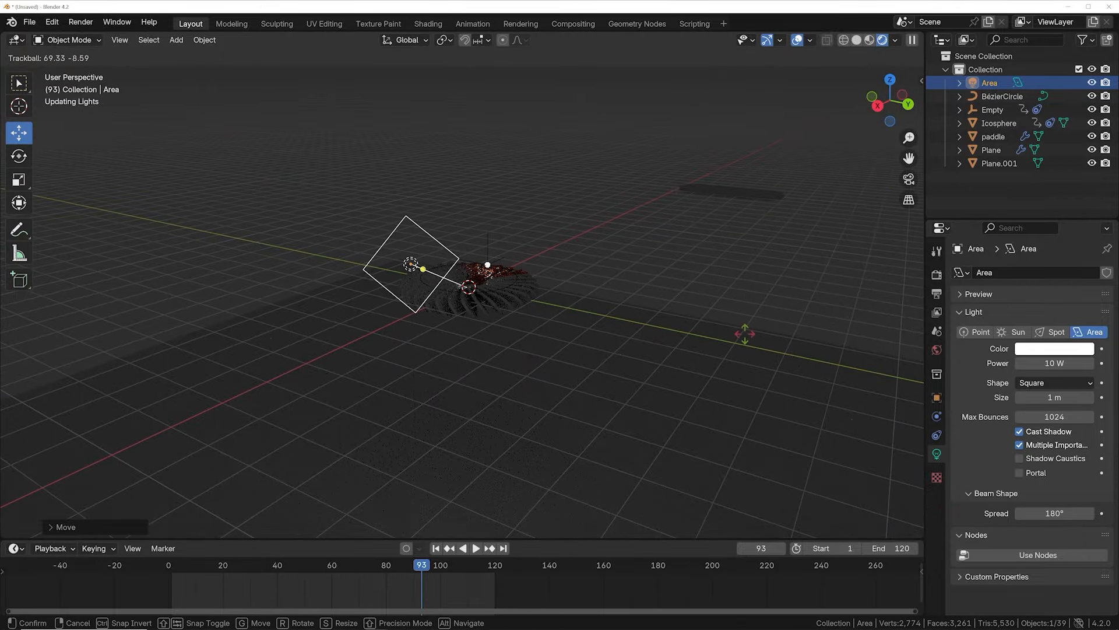
{"action": "left_click", "coordinate": [745, 332]}
{"action": "middle_click_drag", "start_coordinate": [586, 293], "coordinate": [597, 319]}
{"action": "key", "text": "r"}
{"action": "key", "text": "r"}
{"action": "left_click", "coordinate": [598, 319]}
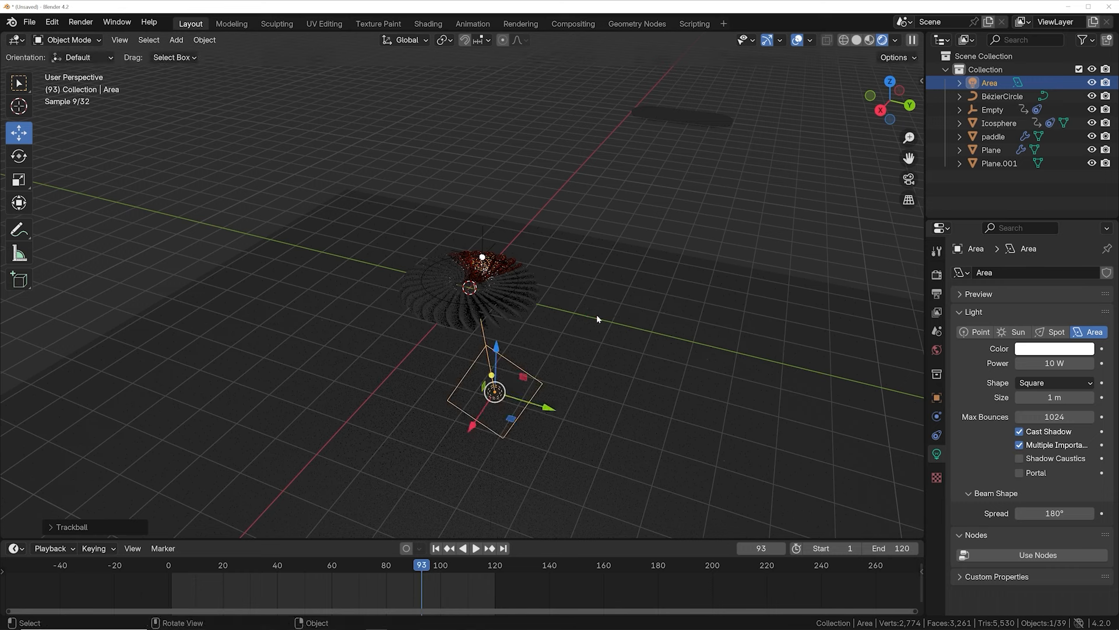
Raise the area light higher above the floor and readjust its tilt towards the ring.
{"action": "key", "text": "g"}
{"action": "left_click", "coordinate": [585, 241]}
{"action": "key", "text": "r"}
{"action": "key", "text": "r"}
{"action": "left_click", "coordinate": [582, 239]}
Change the area light's shape to Disk and scale it up to nearly three times its size.
{"action": "left_click", "coordinate": [1024, 387]}
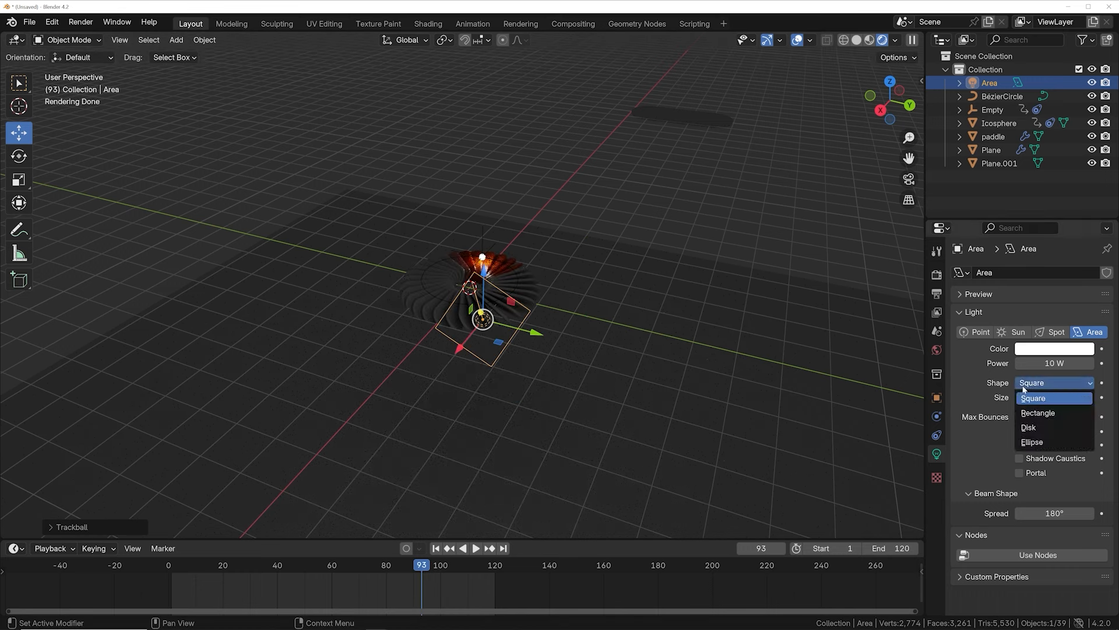
{"action": "left_click", "coordinate": [1028, 427]}
{"action": "key", "text": "s"}
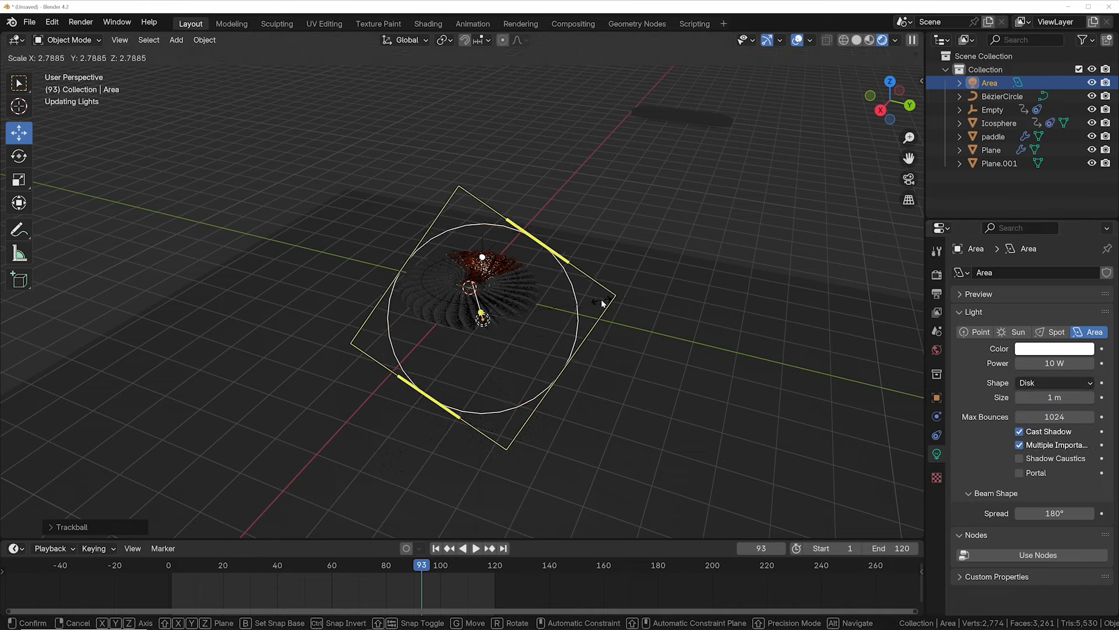
{"action": "left_click", "coordinate": [600, 300]}
Set the area light's power to about 816 W while judging the ring from the top view.
{"action": "key", "text": "grave"}
{"action": "left_click", "coordinate": [607, 260]}
{"action": "scroll", "coordinate": [604, 274], "scroll_direction": "up", "scroll_amount": 6}
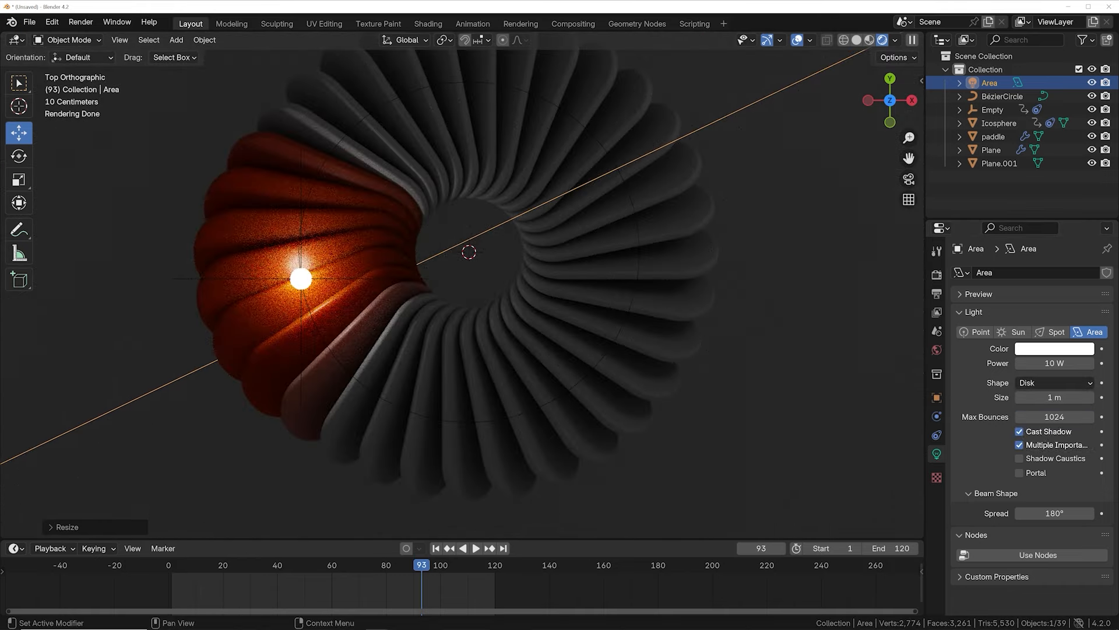
{"action": "left_click_drag", "start_coordinate": [1079, 363], "coordinate": [1114, 363]}
{"action": "scroll", "coordinate": [542, 336], "scroll_direction": "down", "scroll_amount": 3}
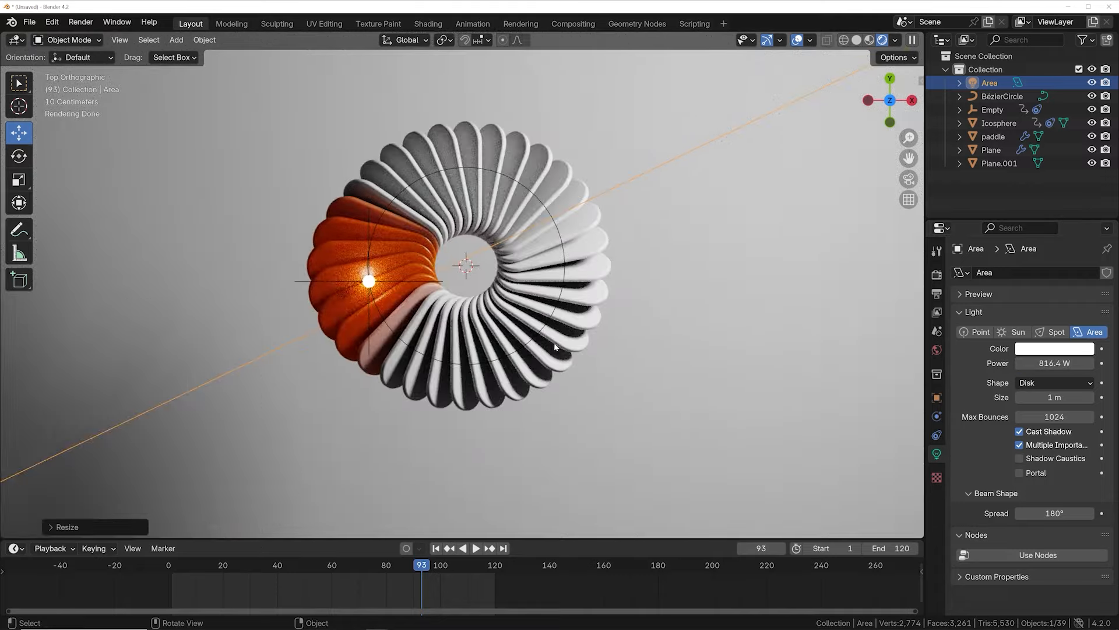
Set the world background colour to a neutral grey with a value of about 0.169.
{"action": "left_click", "coordinate": [937, 349]}
{"action": "left_click", "coordinate": [1040, 357]}
{"action": "left_click_drag", "start_coordinate": [1090, 251], "coordinate": [1083, 208]}
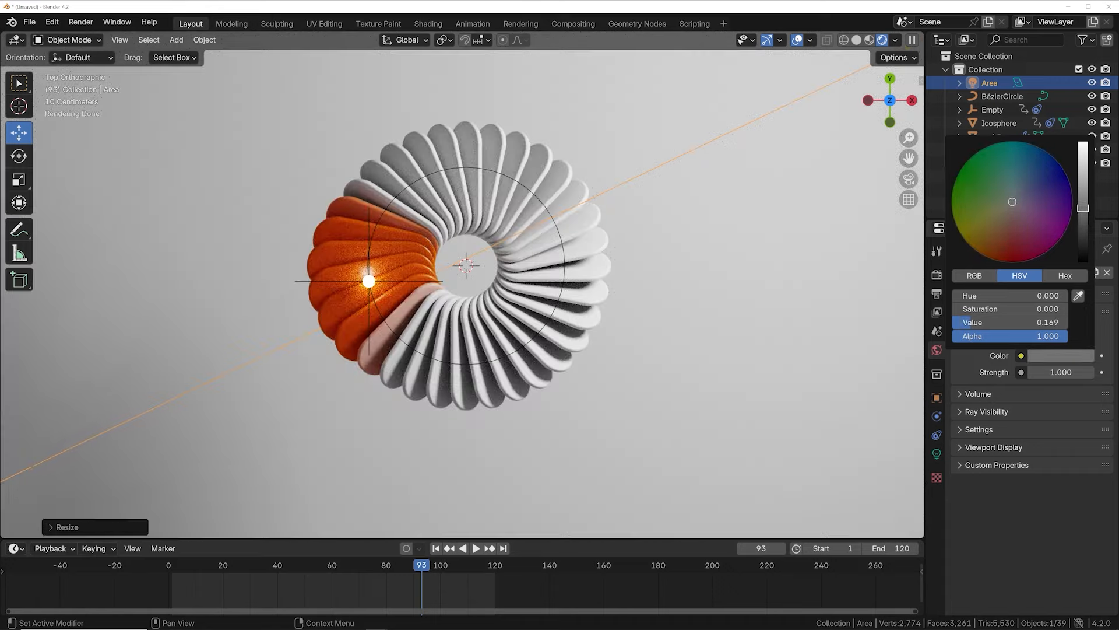
Add a camera and align it to the current top view of the ring.
{"action": "key", "text": "shift+a"}
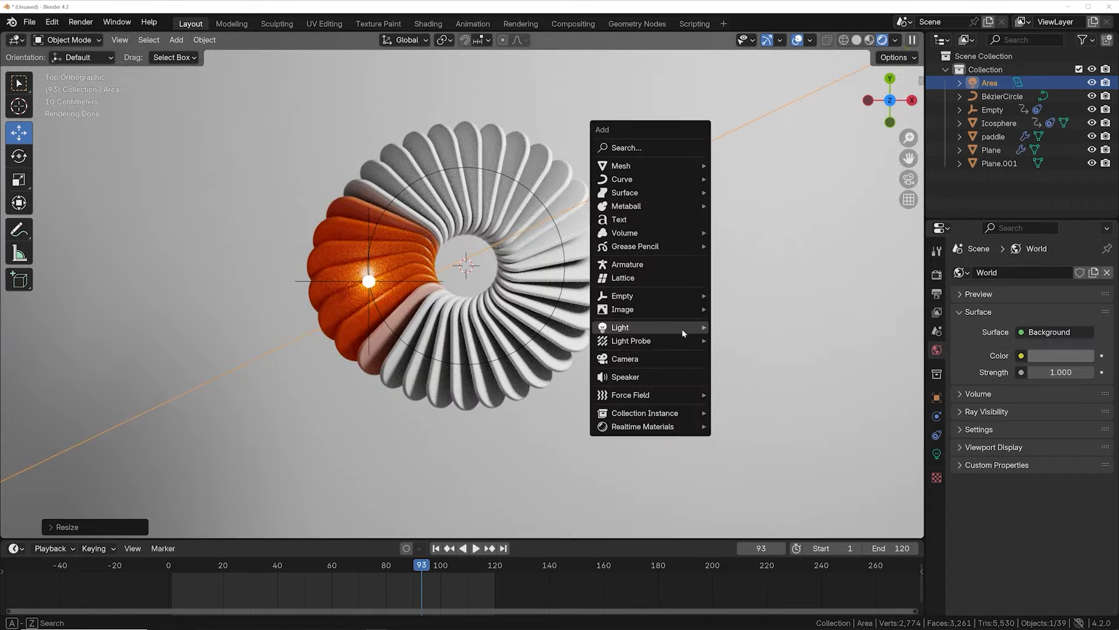
{"action": "left_click", "coordinate": [638, 355]}
{"action": "key", "text": "KP_0"}
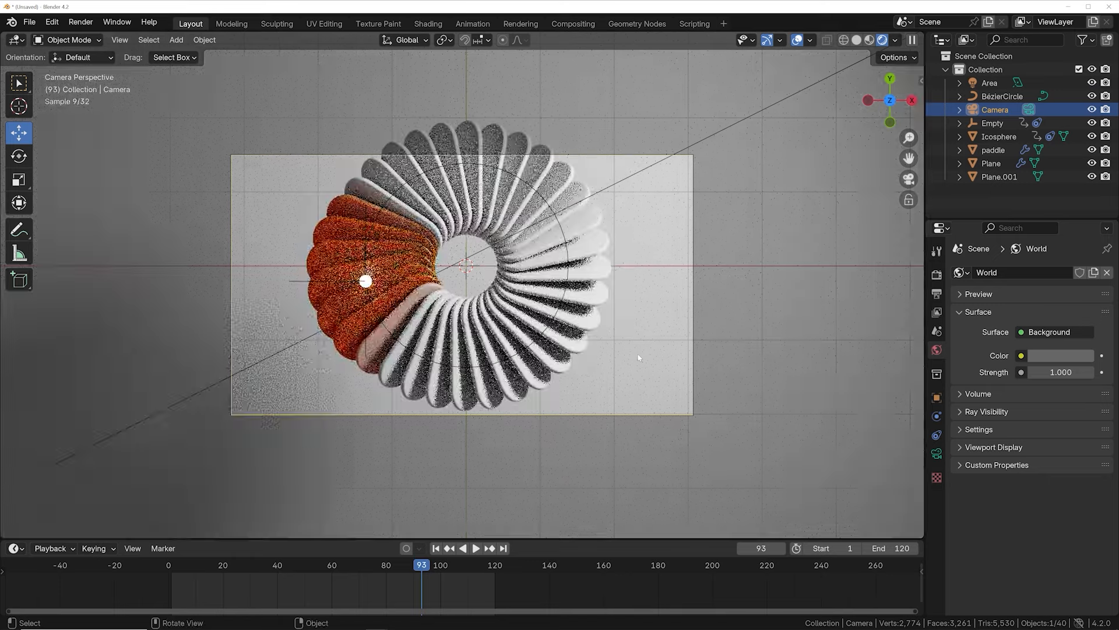
Centre the paddle ring in the camera frame and pull the camera back along its local Z axis until the whole ring fits.
{"action": "key", "text": "g"}
{"action": "key", "text": "z"}
{"action": "key", "text": "z"}
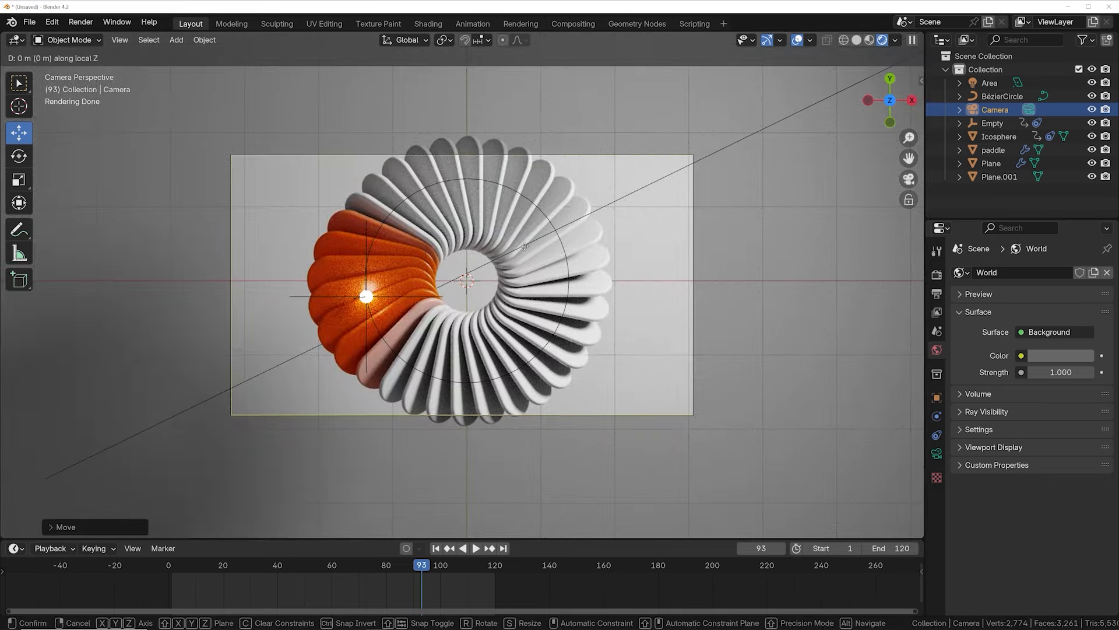
{"action": "left_click", "coordinate": [539, 349]}
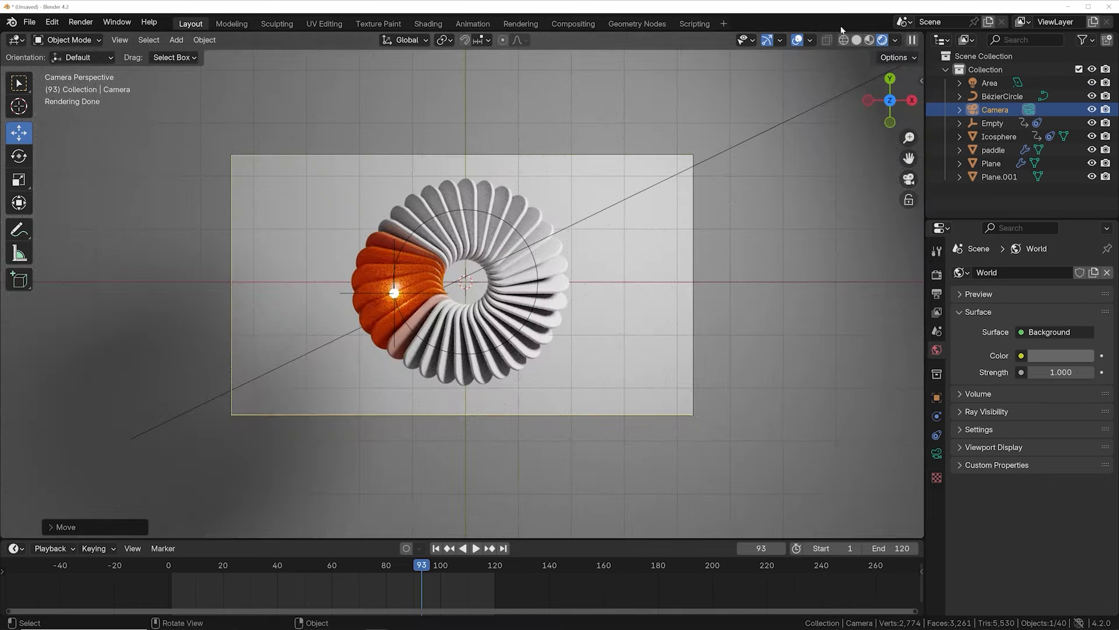
Hide the viewport overlays and gizmos, and fit the camera frame to the viewport.
{"action": "left_click", "coordinate": [798, 40]}
{"action": "key", "text": "Home"}
Play the rendered animation through the camera, pausing at several frames, and switch the viewport to solid shading.
{"action": "key", "text": "space"}
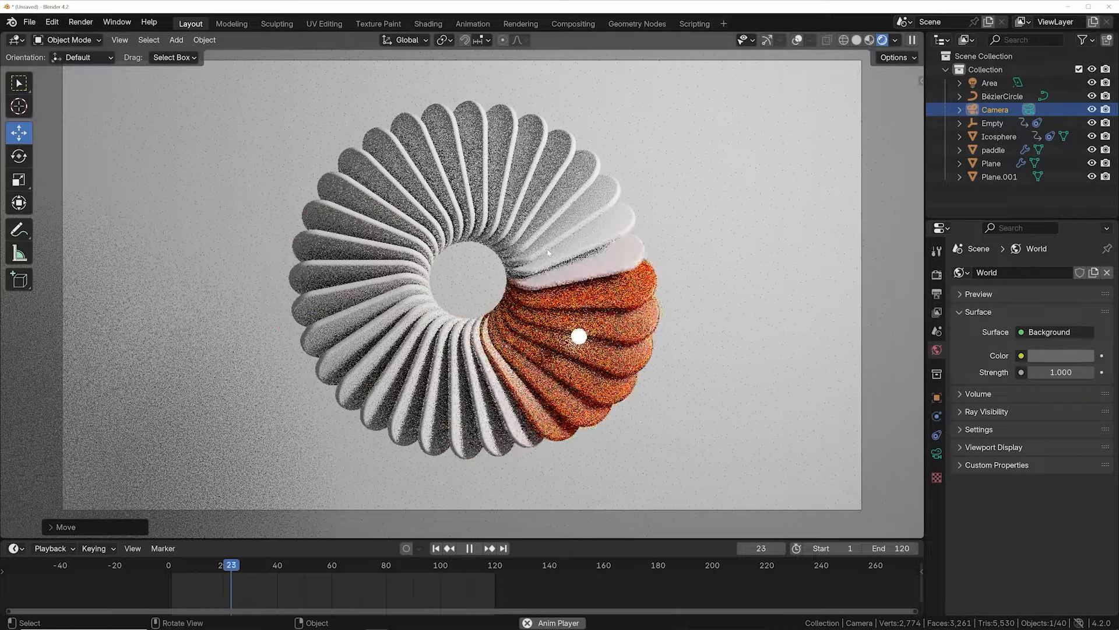
{"action": "key", "text": "space"}
{"action": "key", "text": "space"}
{"action": "key", "text": "space"}
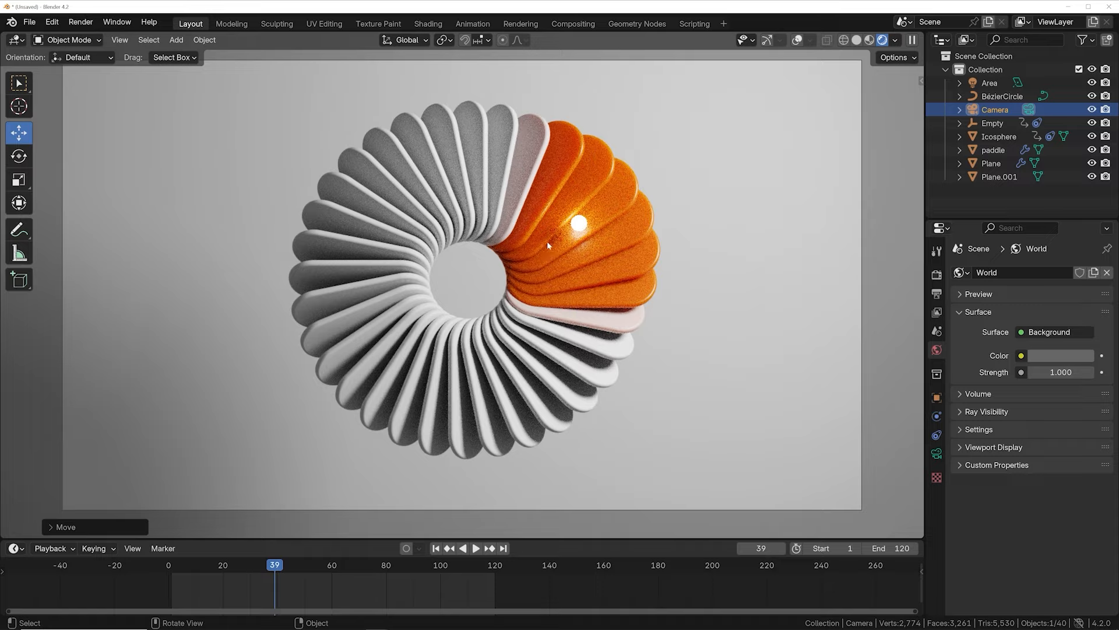
{"action": "key", "text": "space"}
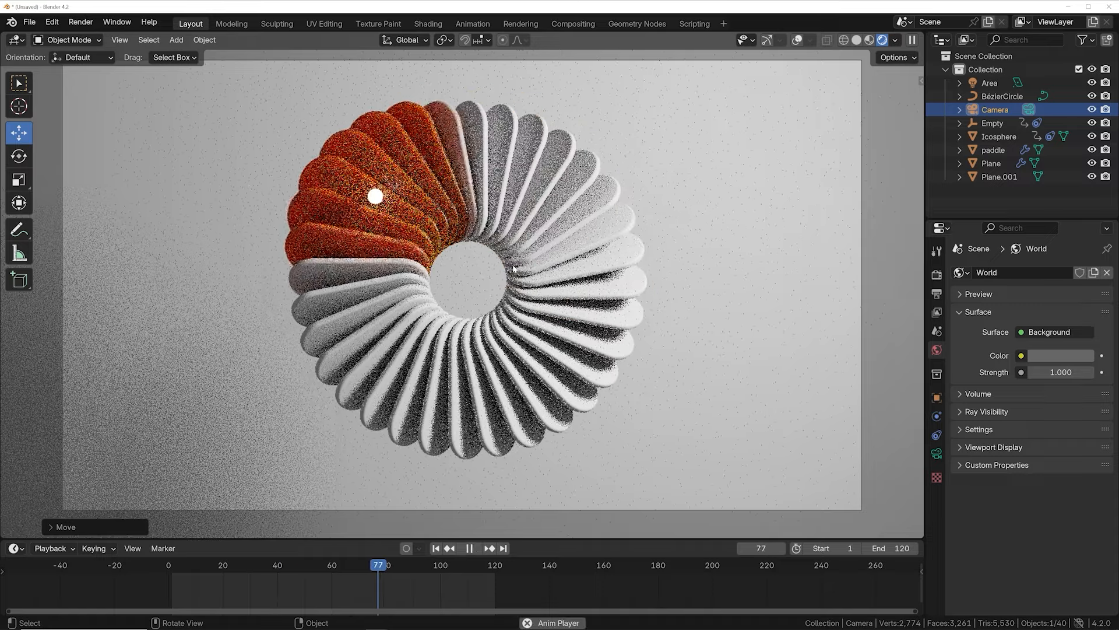
{"action": "key", "text": "space"}
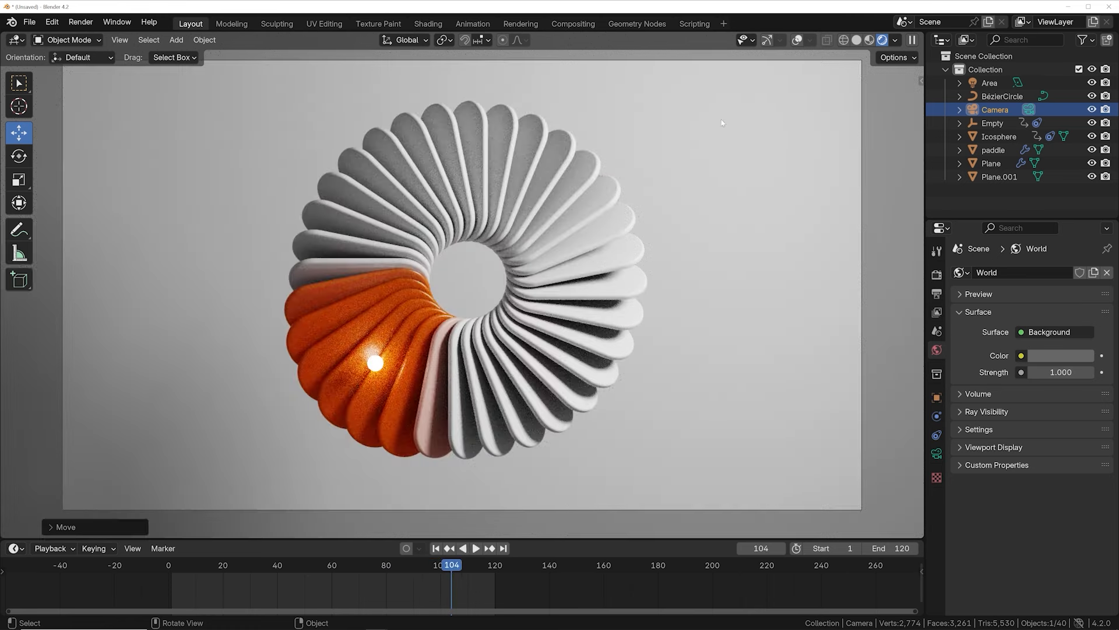
{"action": "left_click", "coordinate": [857, 41]}
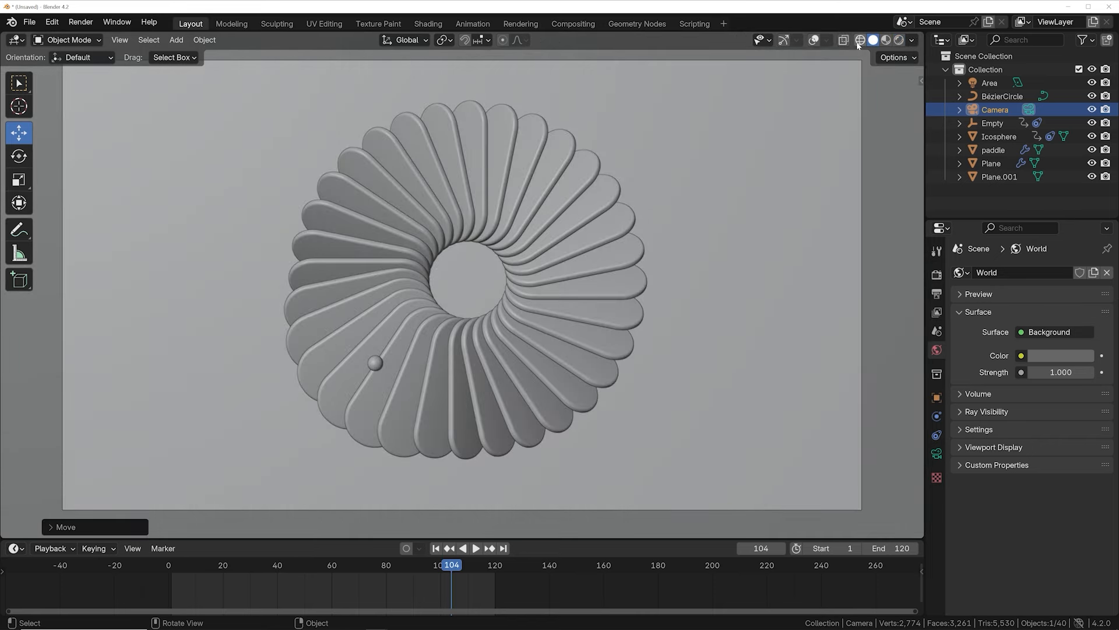